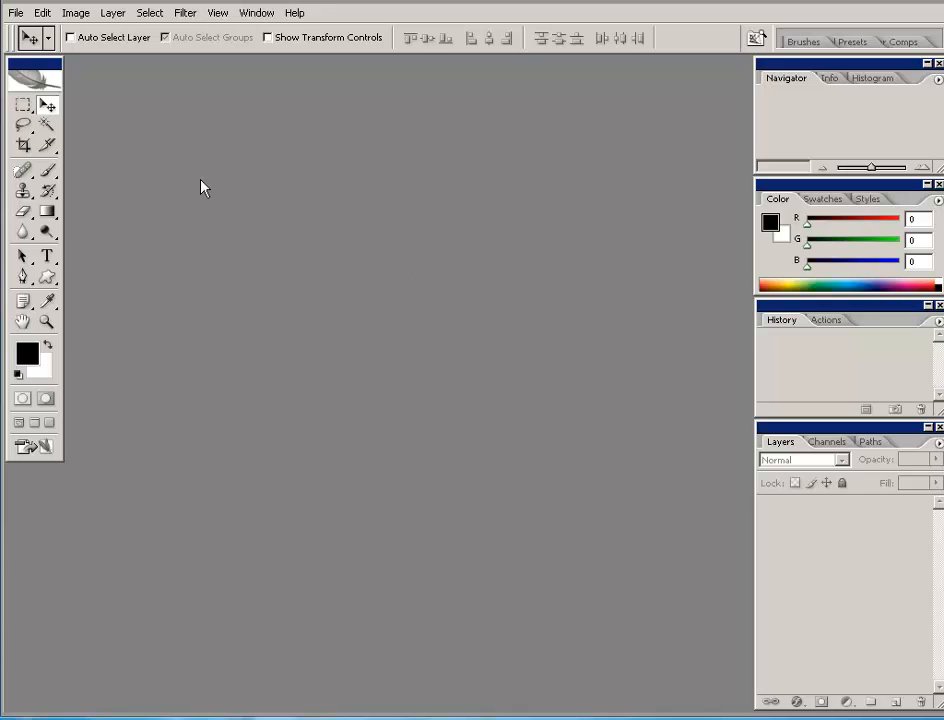
- Start a new document with width and height of 10 pixels
click(16, 13)
click(22, 31)
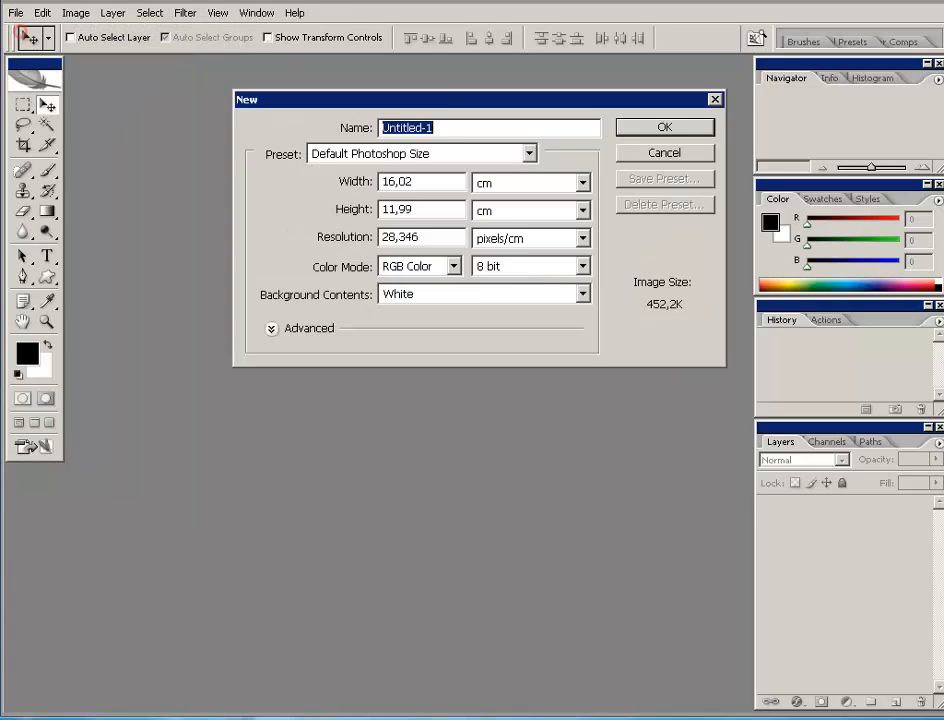
drag(467, 105, 400, 148)
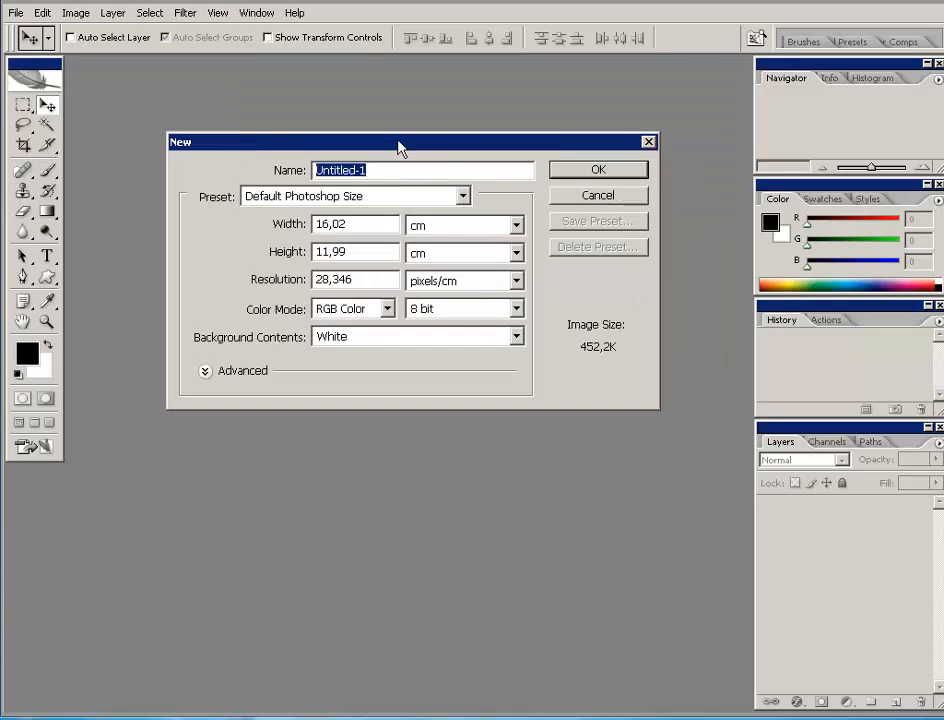
click(516, 224)
click(444, 246)
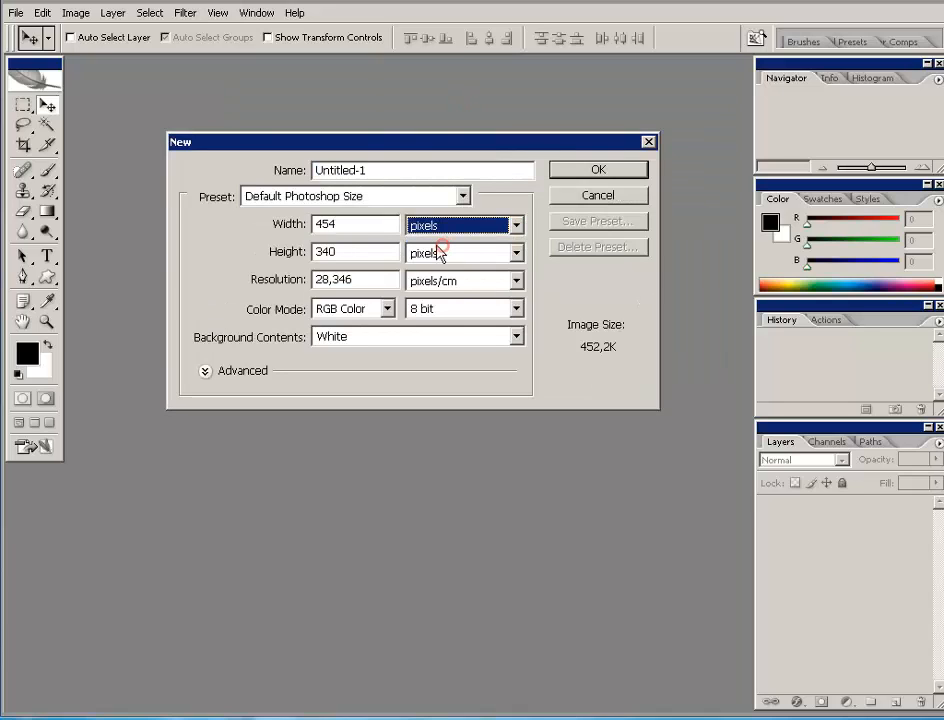
double_click(359, 224)
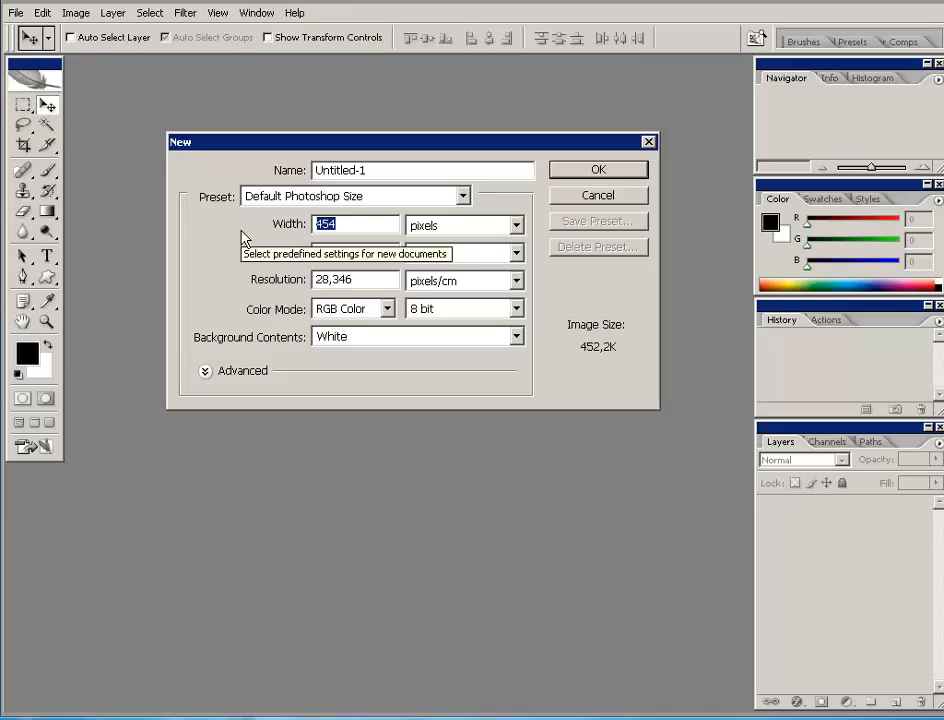
text(10)
double_click(334, 251)
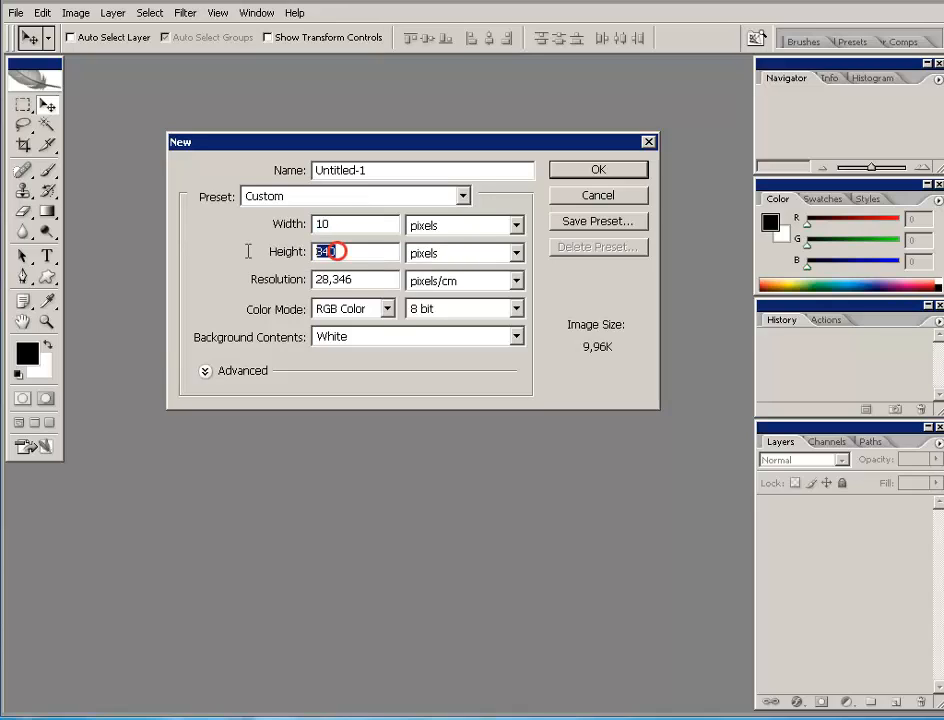
text(10)
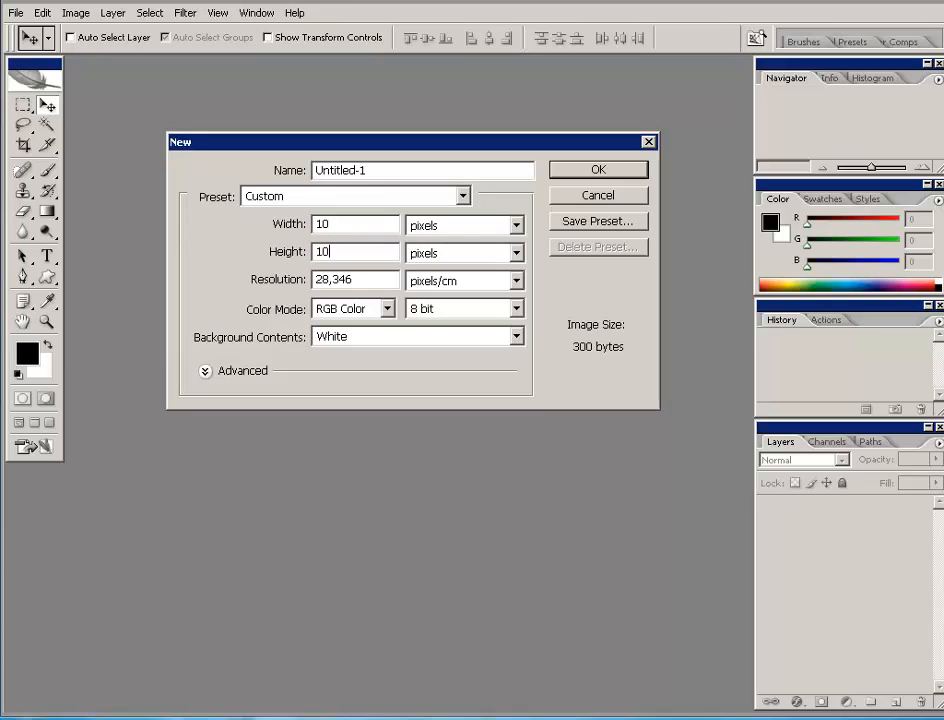
- Set resolution to 300 pixels/inch with a transparent background and create the document
double_click(371, 283)
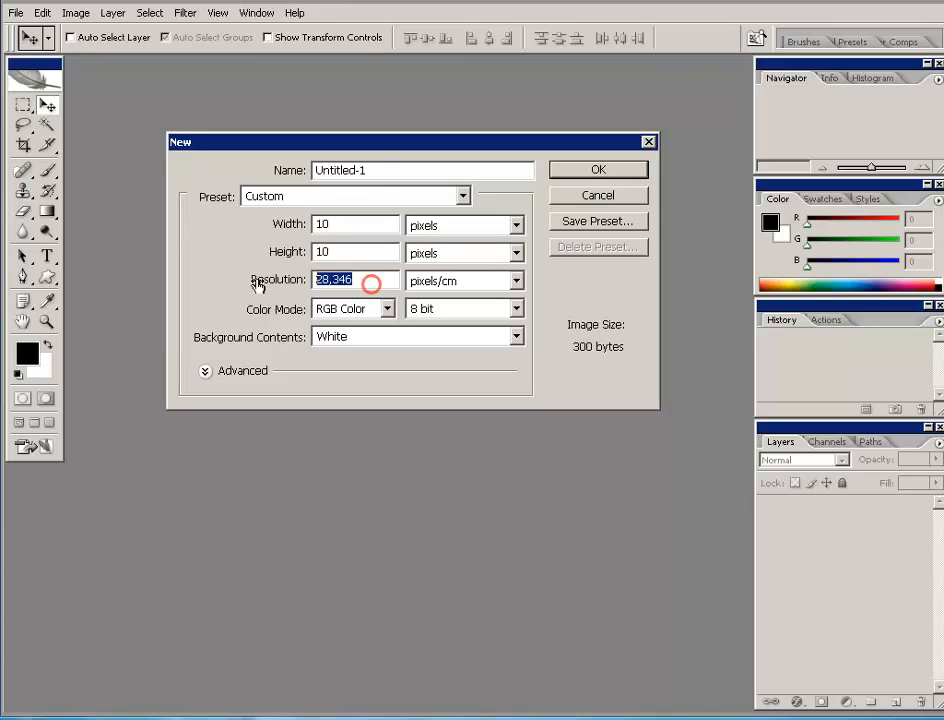
click(517, 281)
click(476, 302)
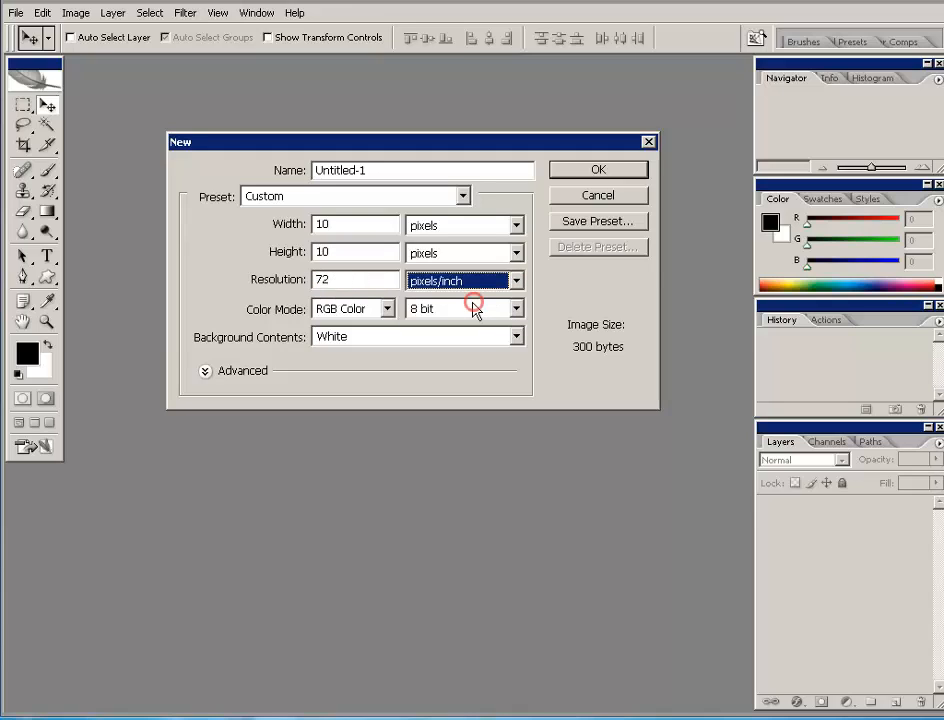
double_click(342, 279)
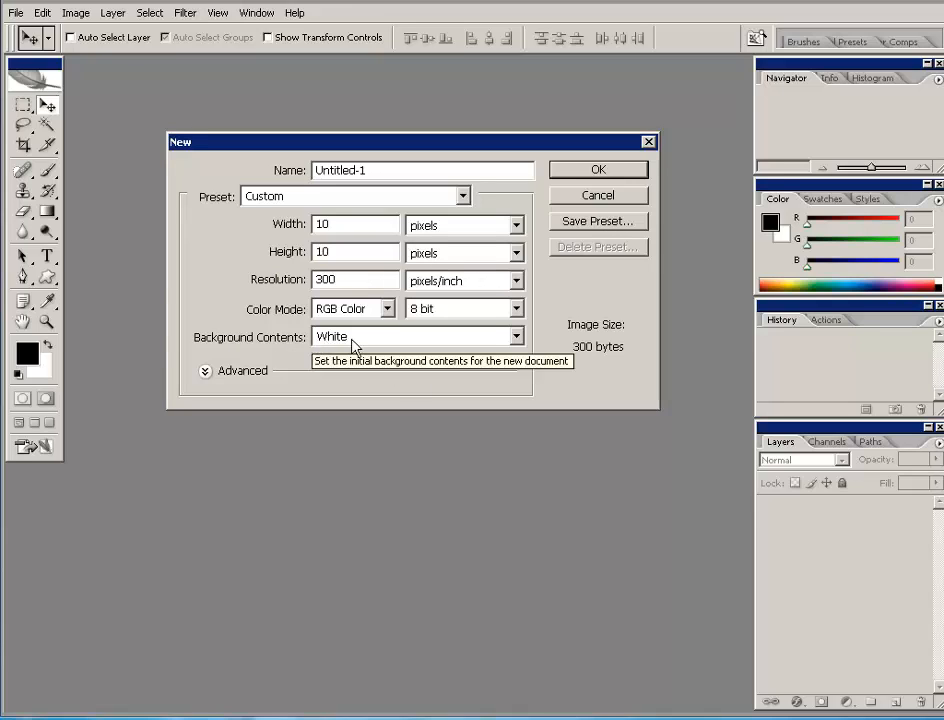
click(516, 337)
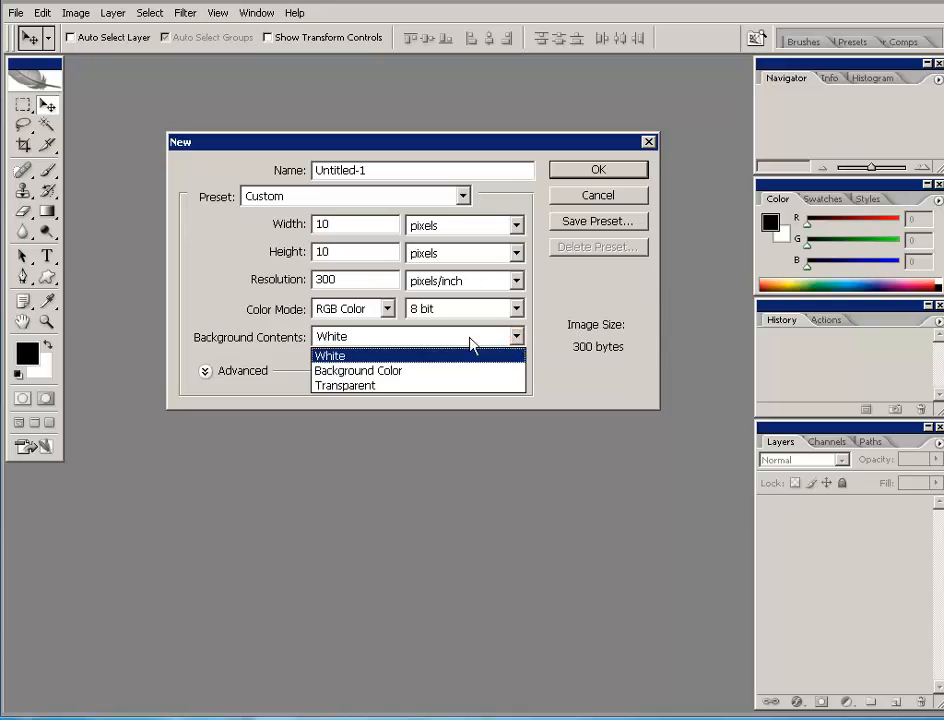
click(383, 386)
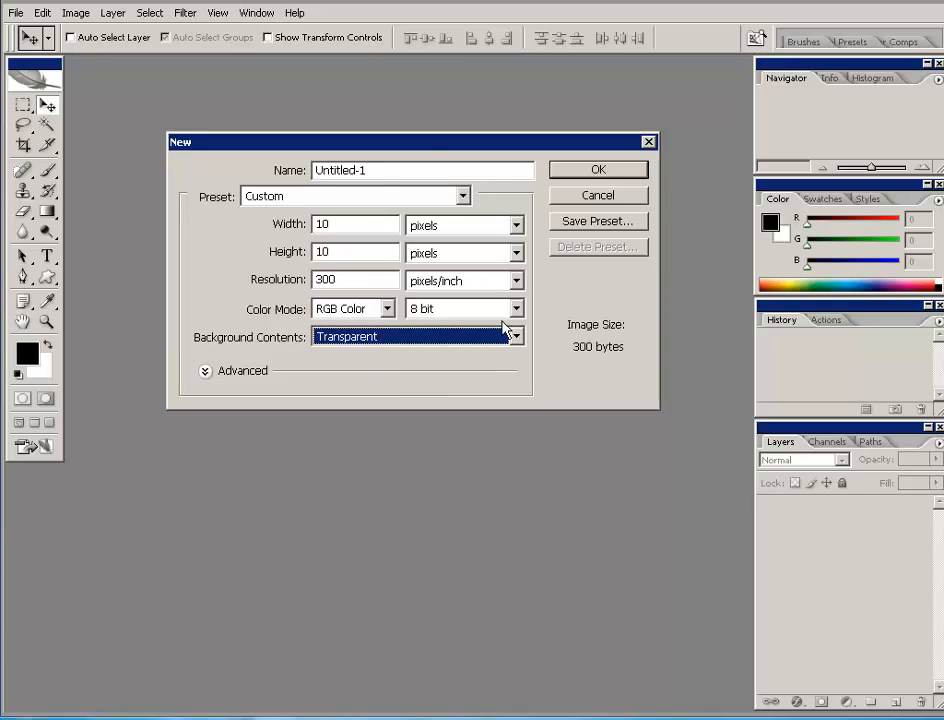
drag(408, 152, 379, 183)
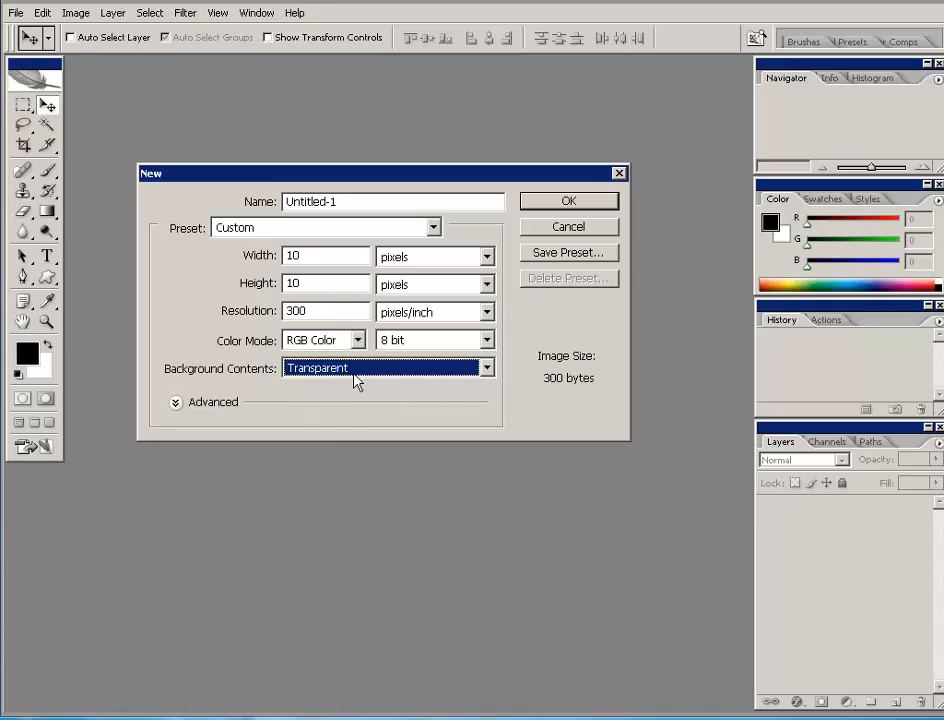
click(577, 202)
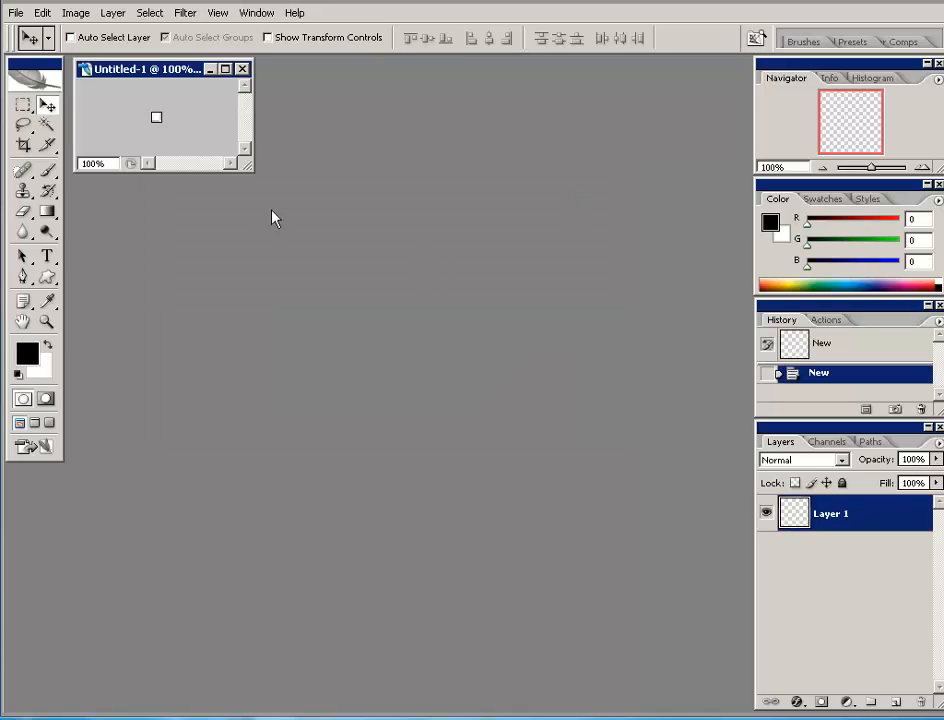
- Enlarge the document window and zoom the tiny canvas in to 1600%
drag(162, 72, 282, 238)
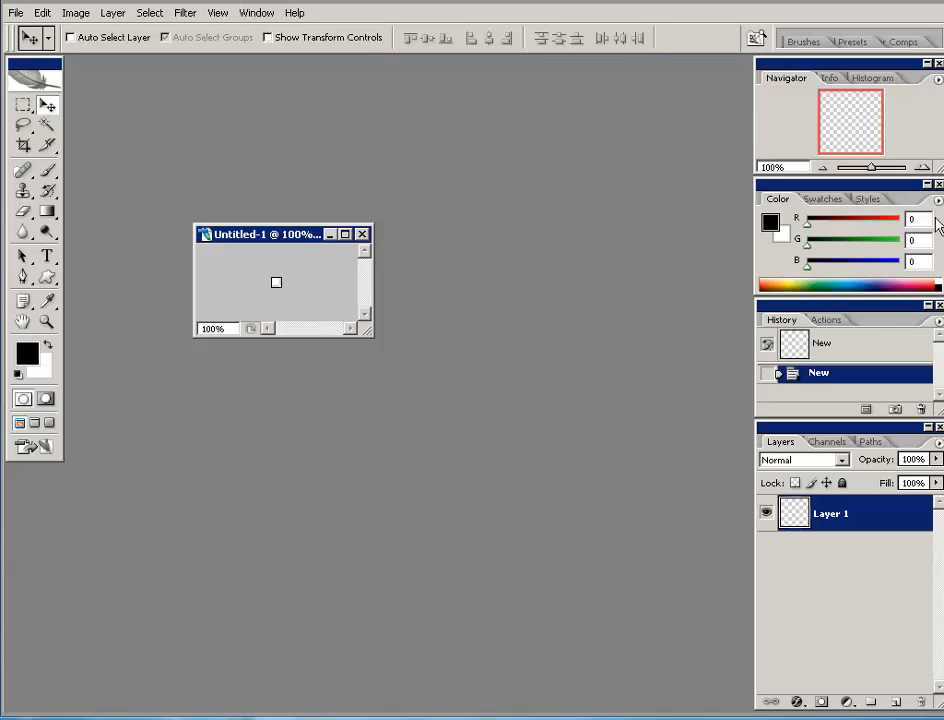
drag(366, 330, 518, 510)
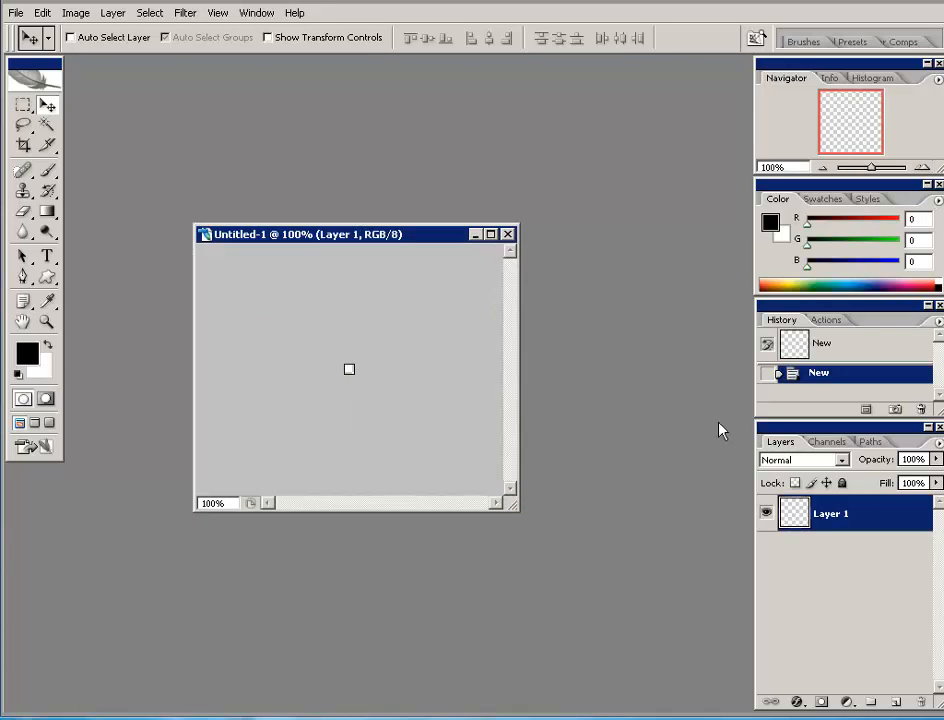
click(923, 168)
click(923, 168)
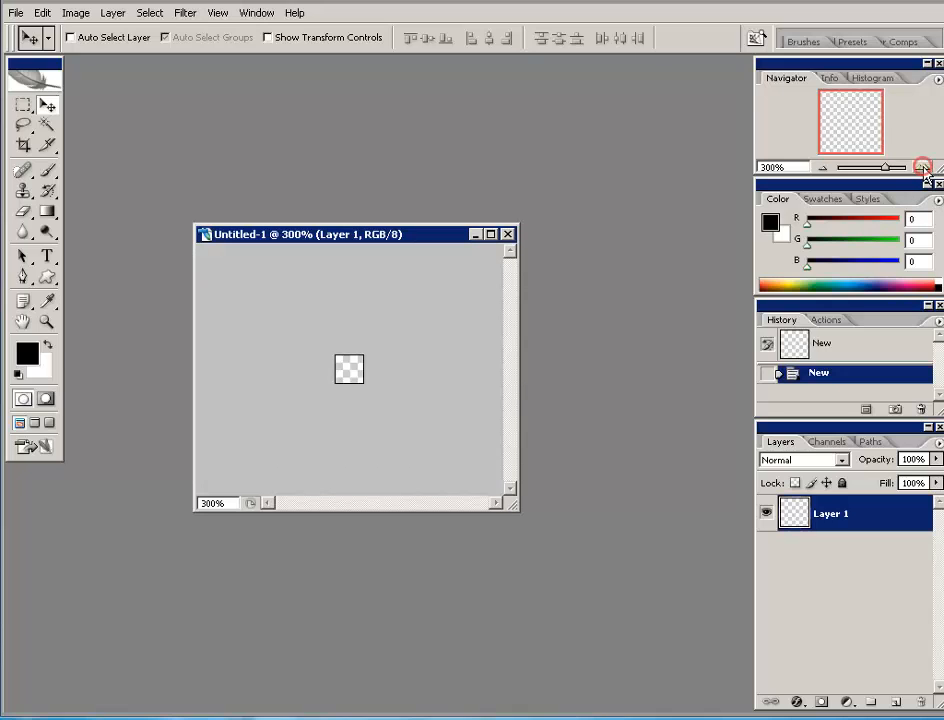
click(923, 168)
click(923, 168)
click(923, 168)
click(923, 168)
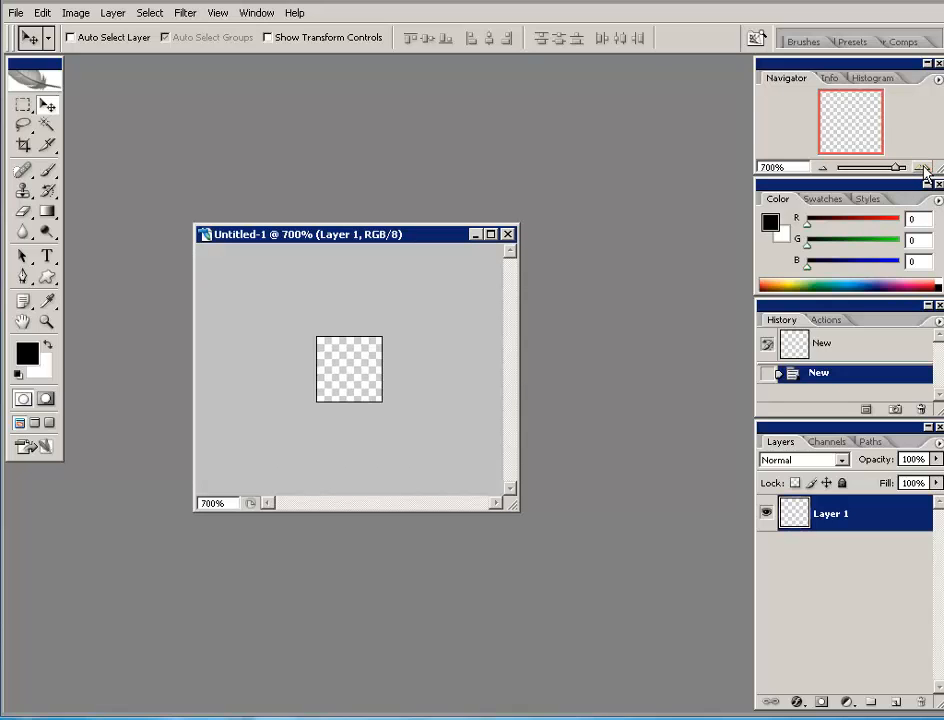
click(923, 168)
click(923, 168)
click(923, 168)
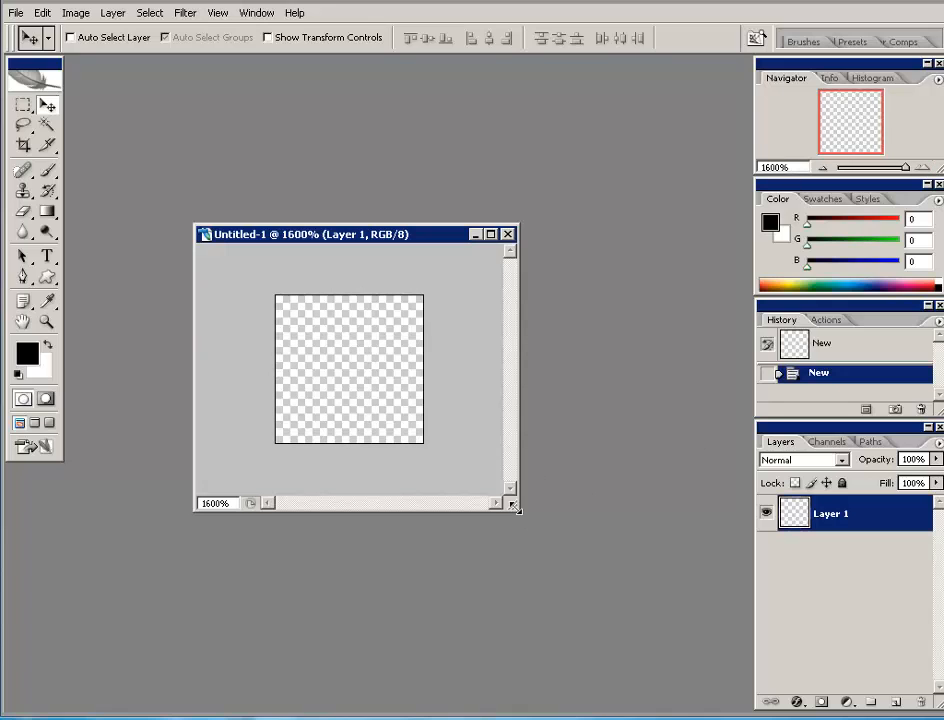
- Select the entire 10 × 10 canvas with the Rectangular Marquee Tool
drag(516, 509, 581, 577)
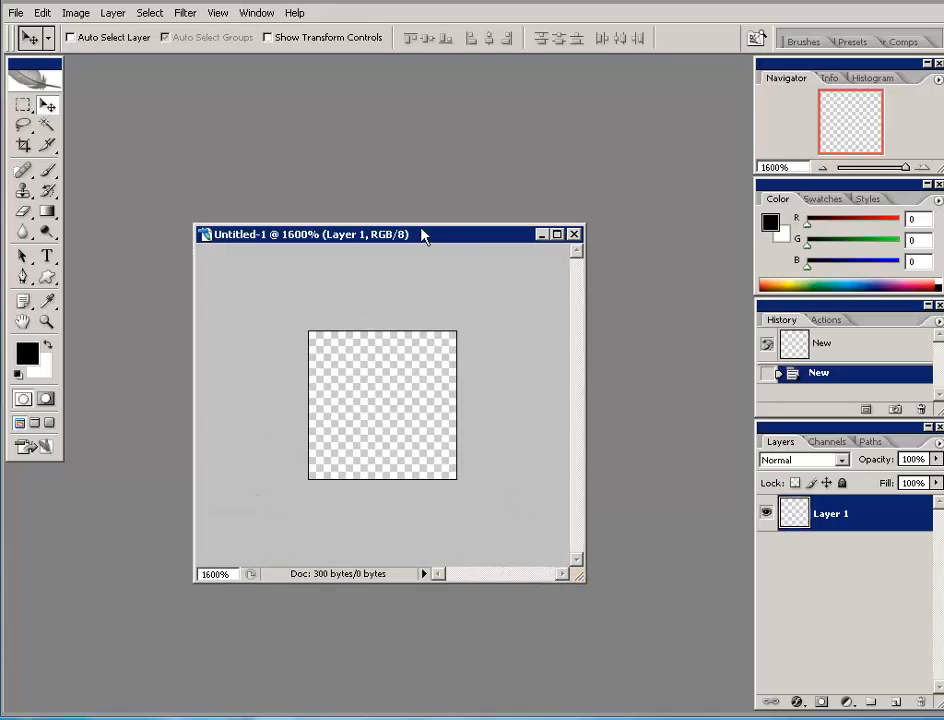
drag(421, 234, 441, 213)
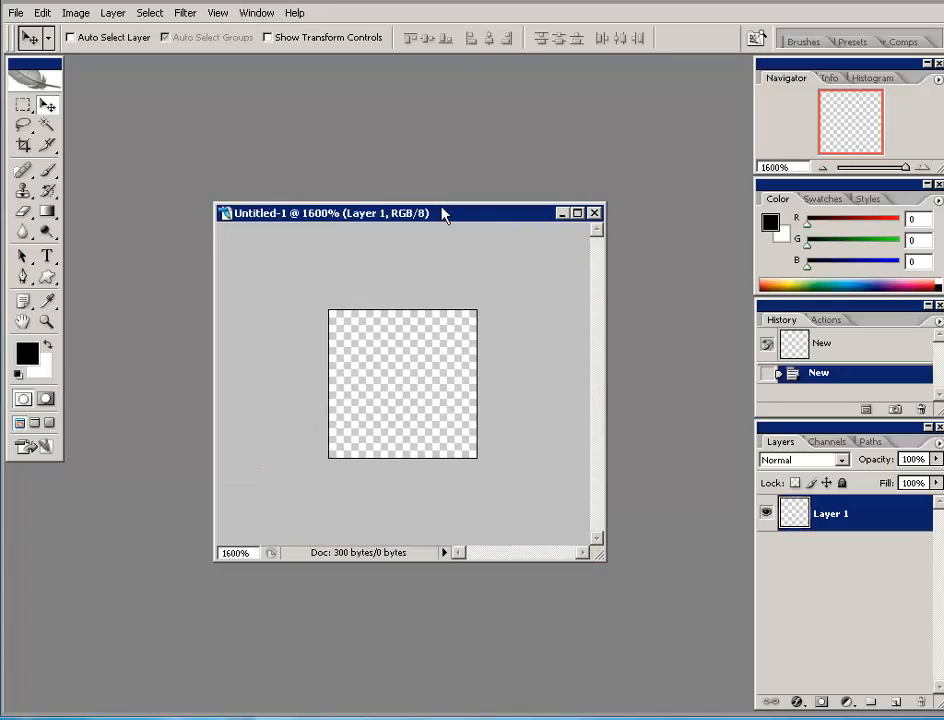
click(25, 106)
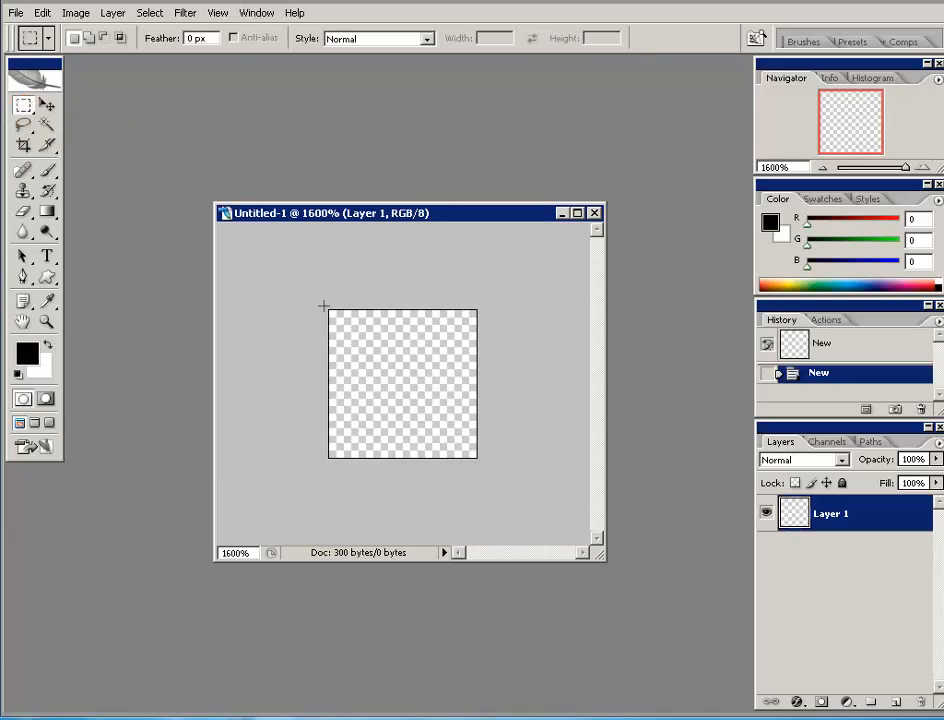
drag(324, 306, 487, 470)
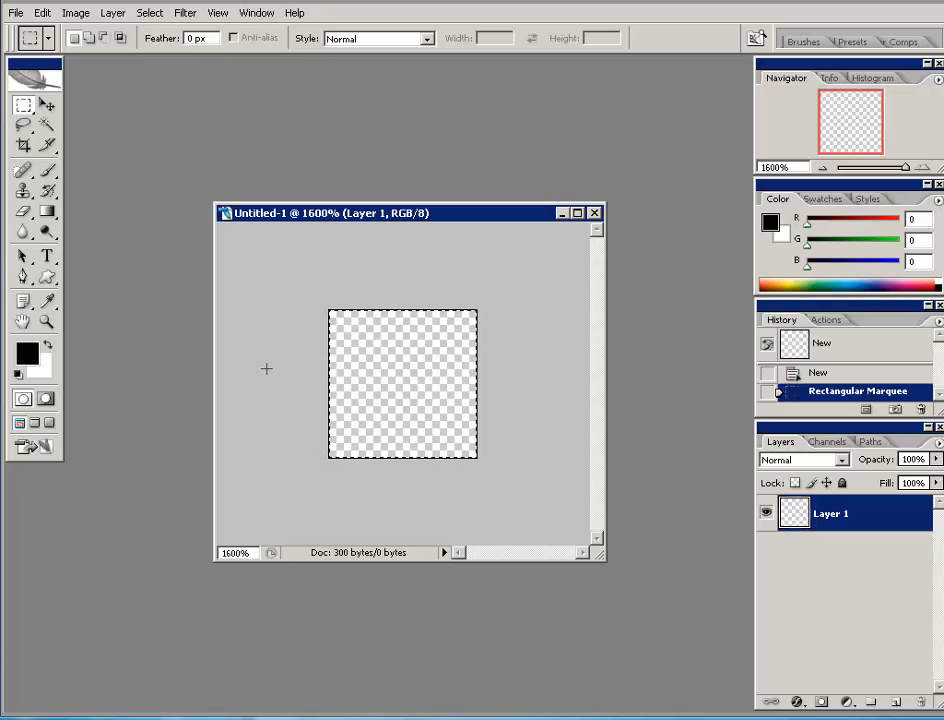
- Stroke the selection with a 1 px bright green (64da04) border
click(42, 13)
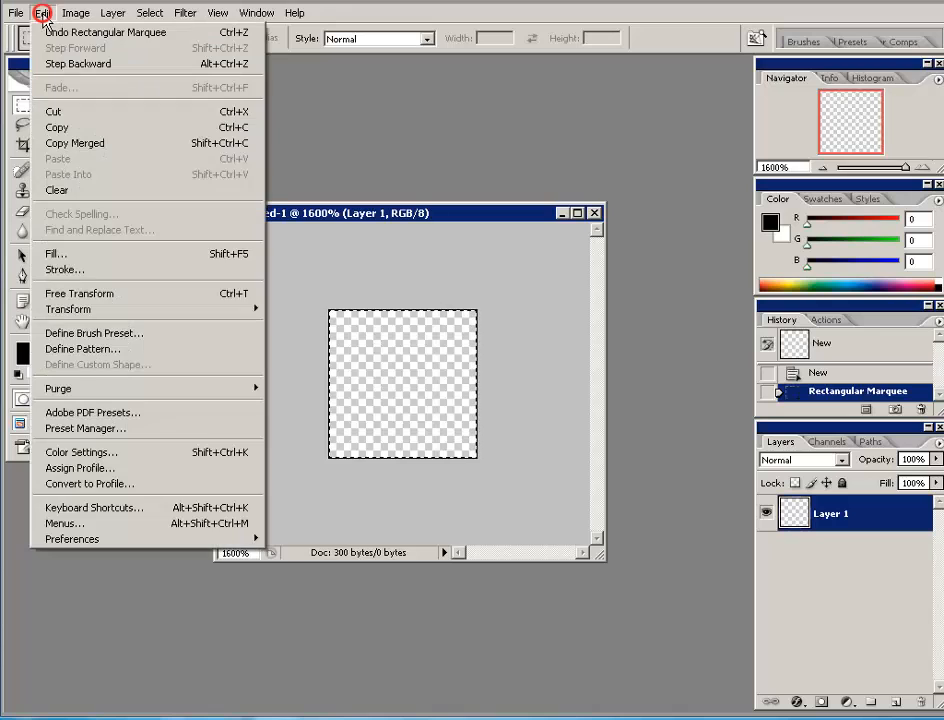
click(72, 275)
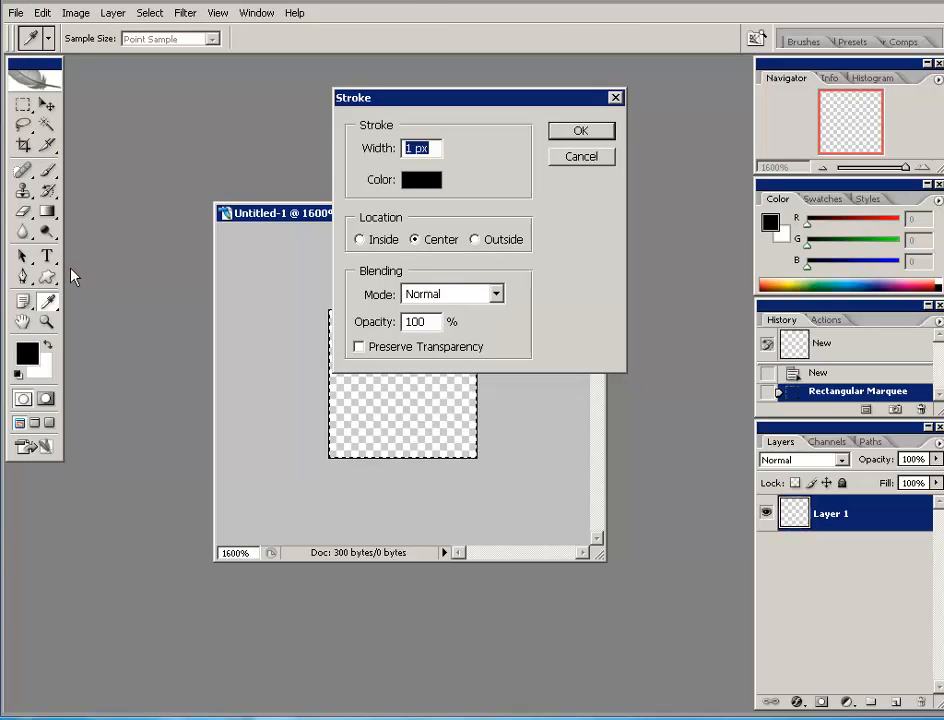
drag(404, 92, 482, 92)
click(499, 175)
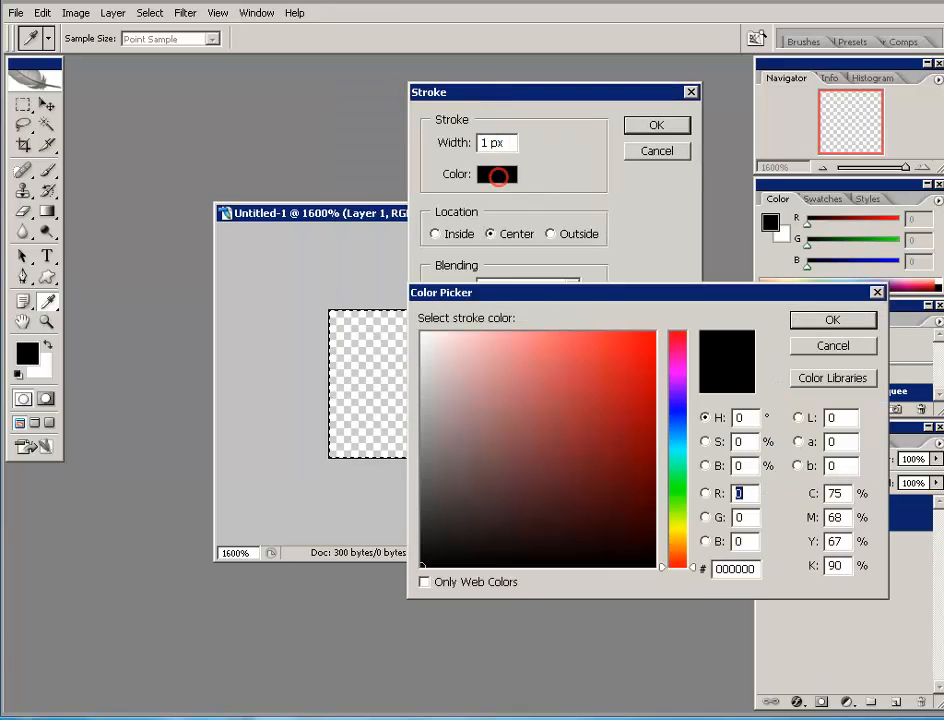
click(683, 507)
mouse_move(628, 432)
mouse_down()
mouse_move(651, 381)
mouse_move(651, 396)
mouse_move(651, 364)
mouse_up()
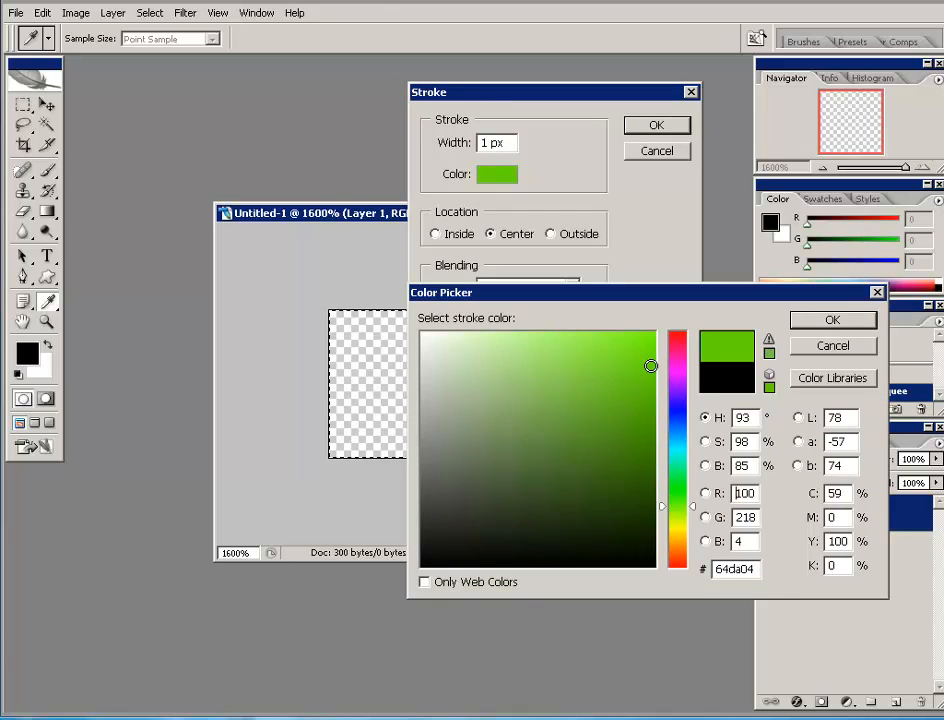
click(832, 321)
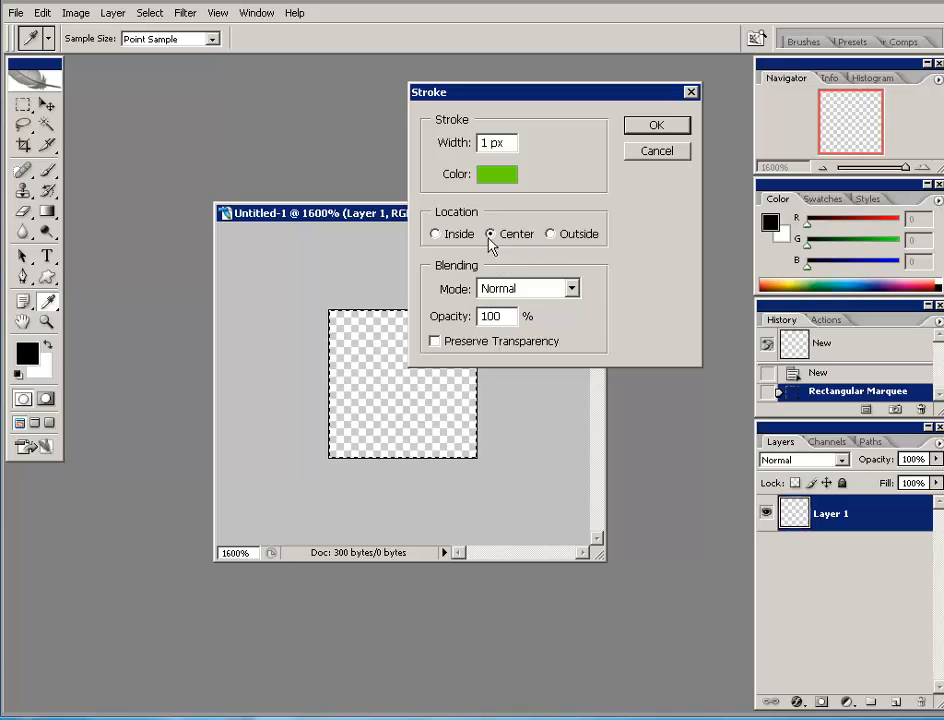
click(656, 126)
key(m)
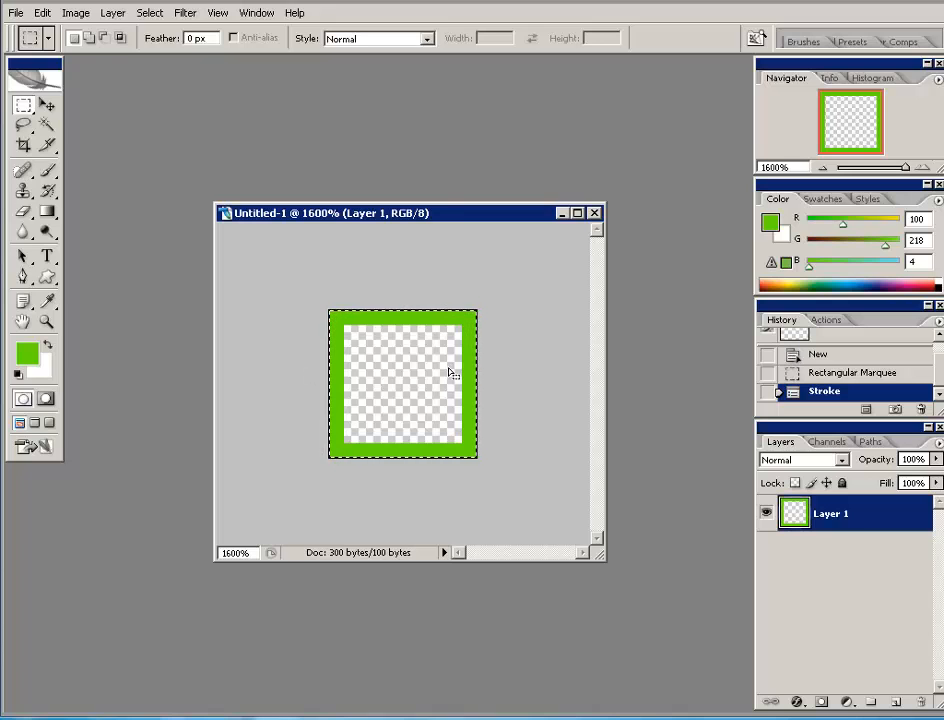
click(44, 14)
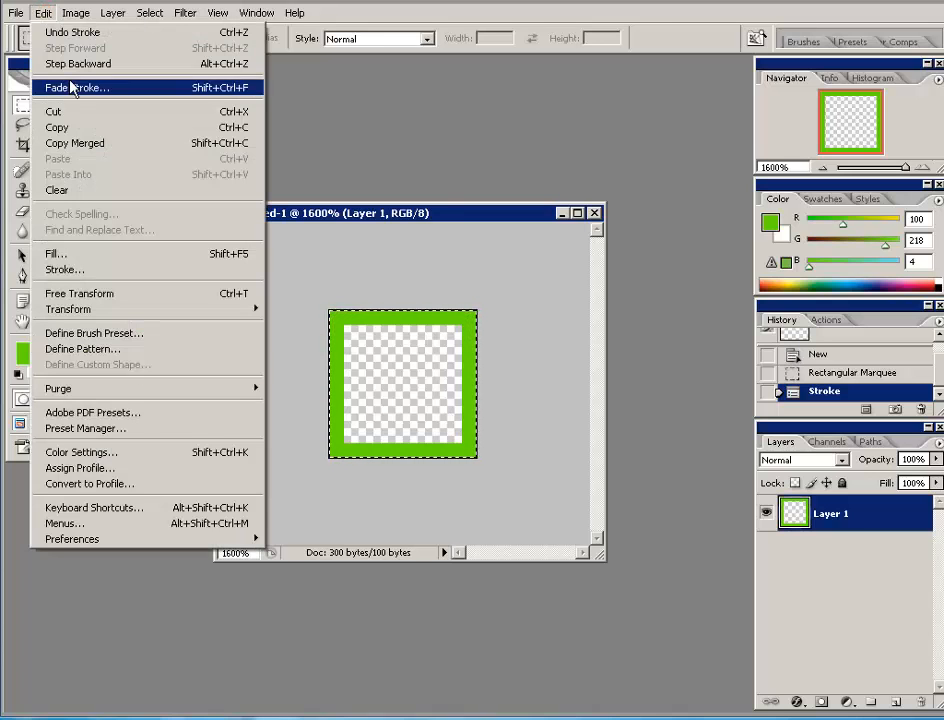
- Define the green-outlined tile as a pattern named 'grid'
click(88, 351)
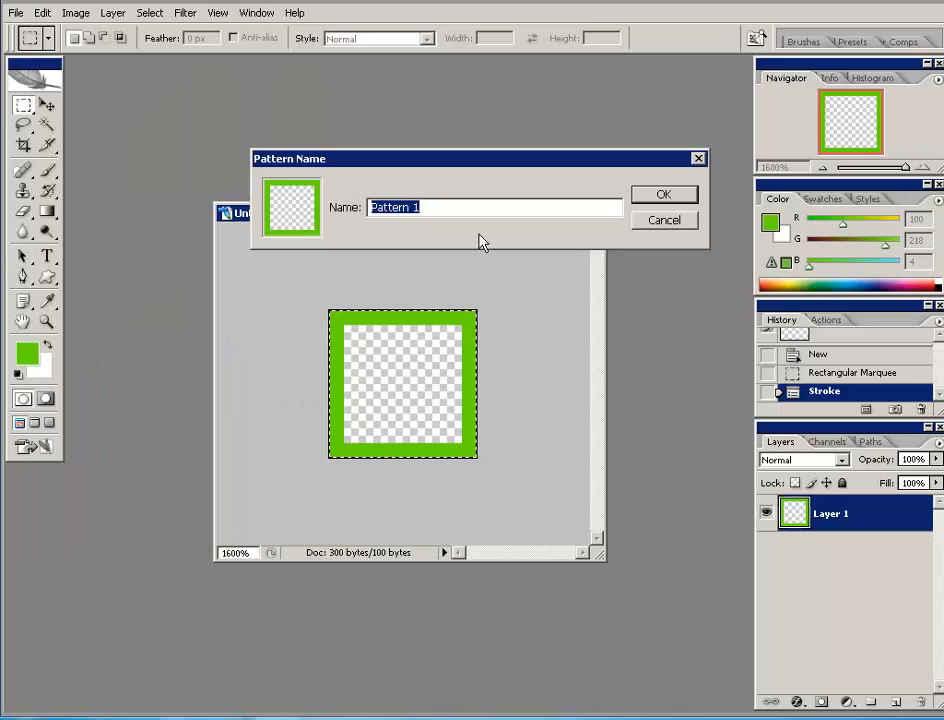
text(gr)
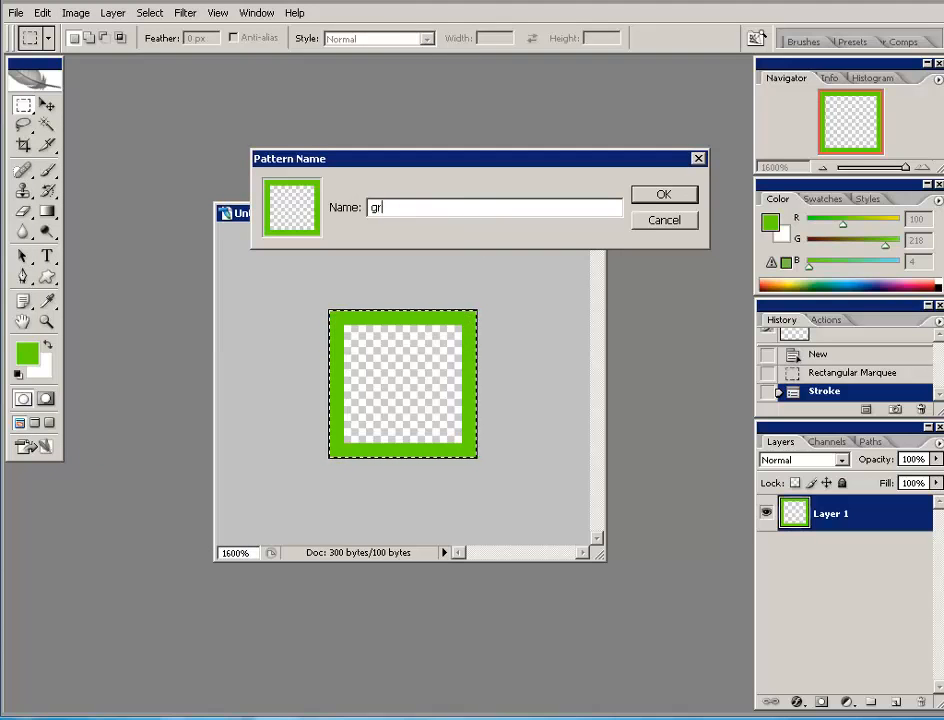
text(id)
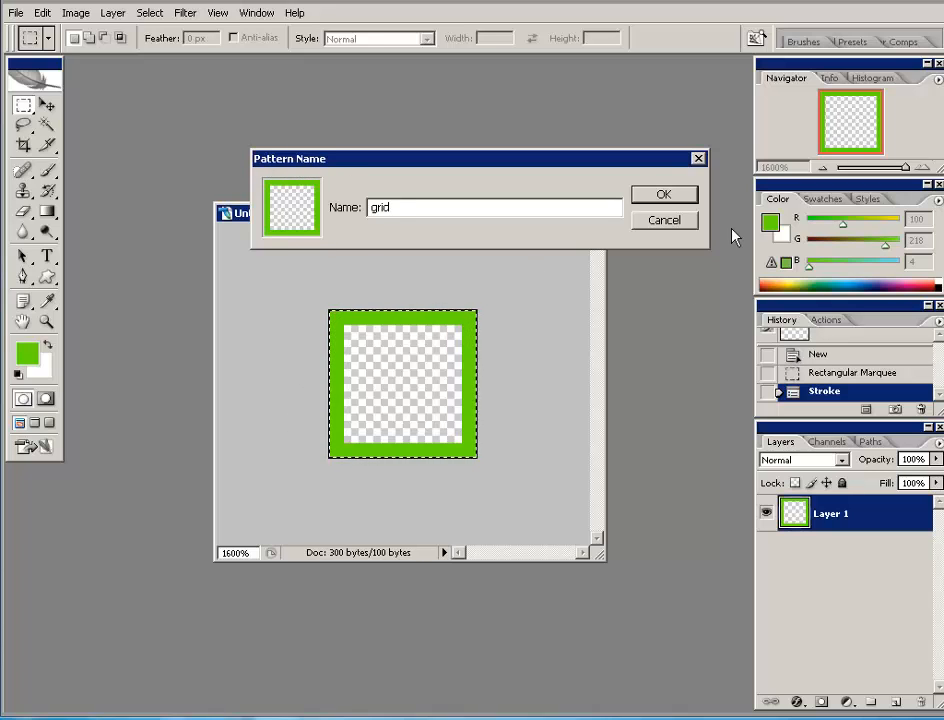
drag(587, 162, 594, 92)
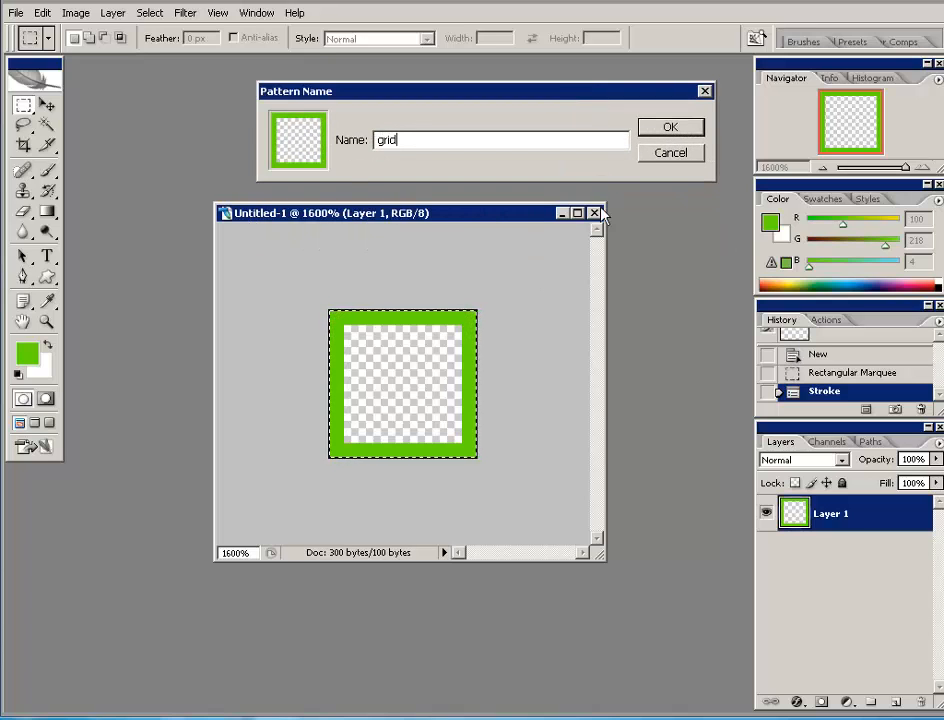
click(670, 128)
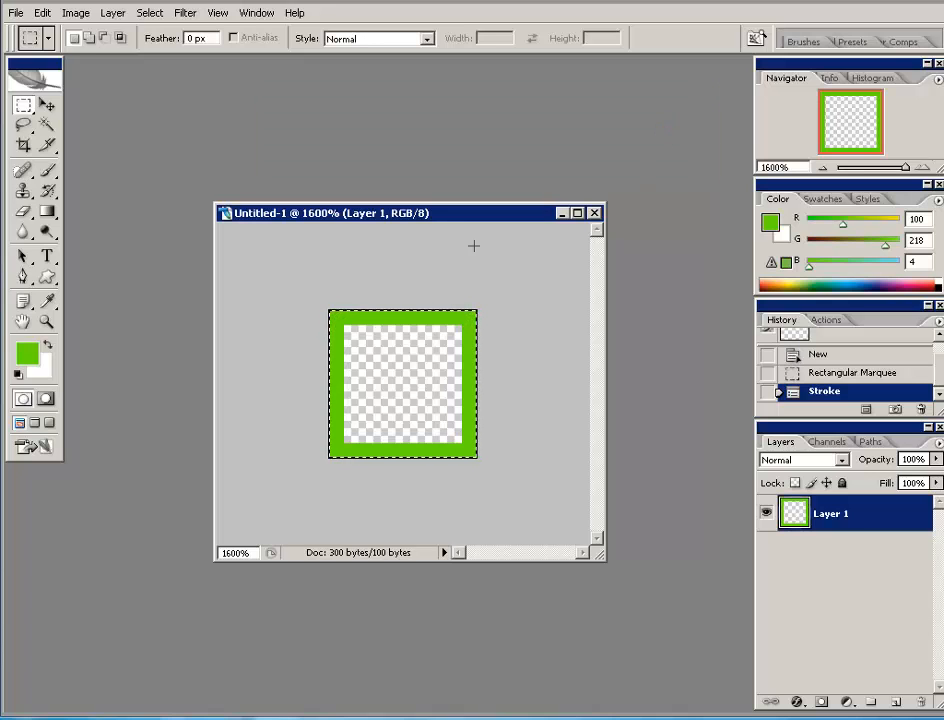
- Close the Untitled-1 tile document, bringing up the save-changes prompt
drag(455, 218, 500, 221)
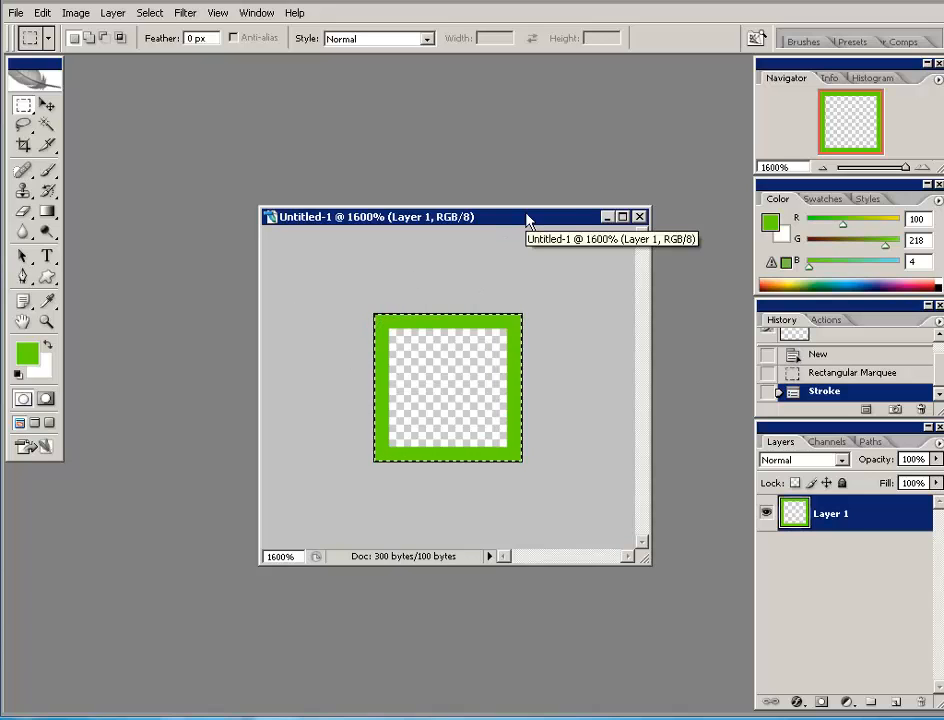
drag(527, 220, 422, 222)
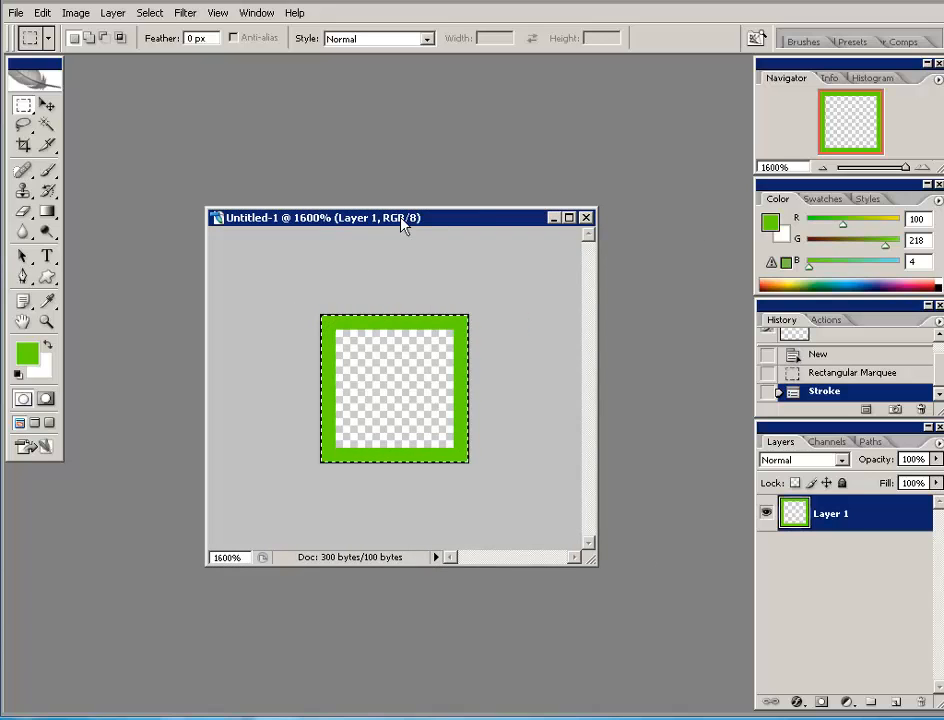
click(587, 218)
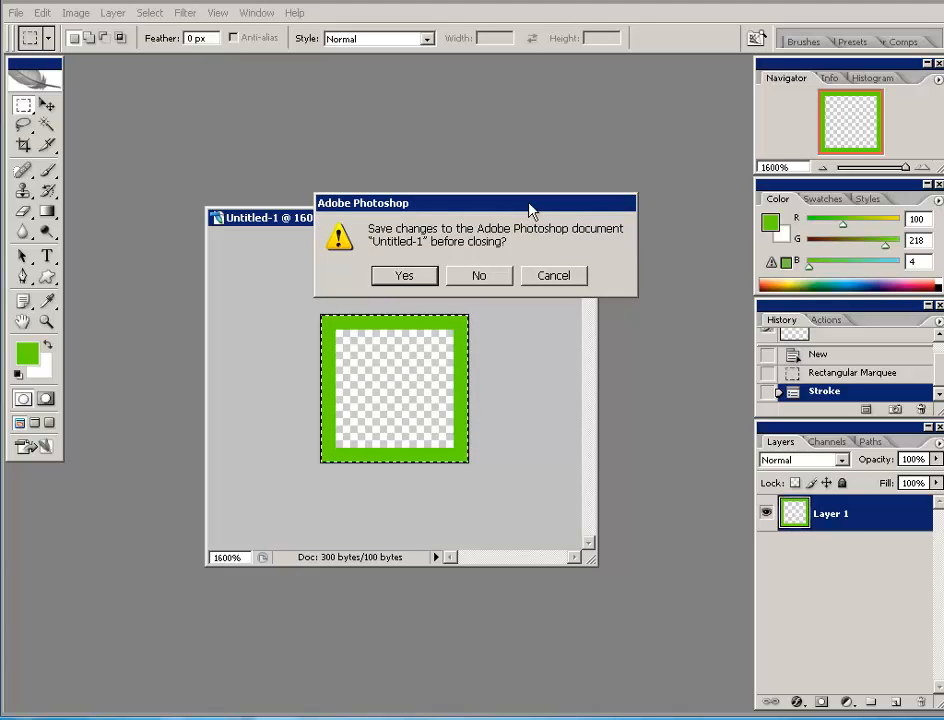
mouse_move(528, 204)
mouse_down()
mouse_move(527, 116)
mouse_move(504, 97)
mouse_up()
- Discard the Untitled-1 tile without saving and select the Move tool
click(460, 174)
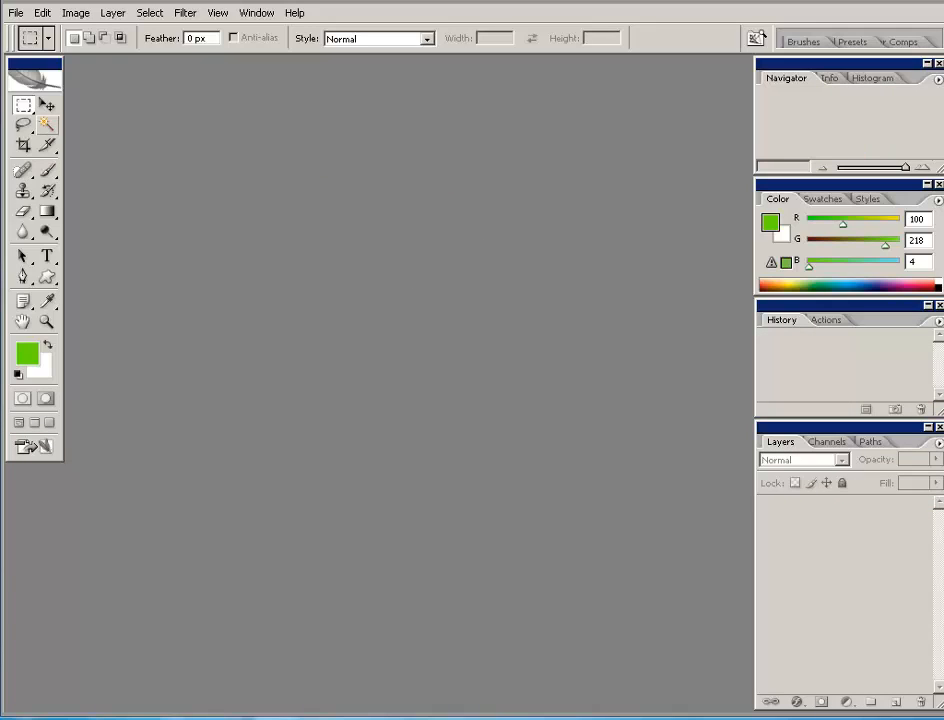
click(46, 104)
click(17, 14)
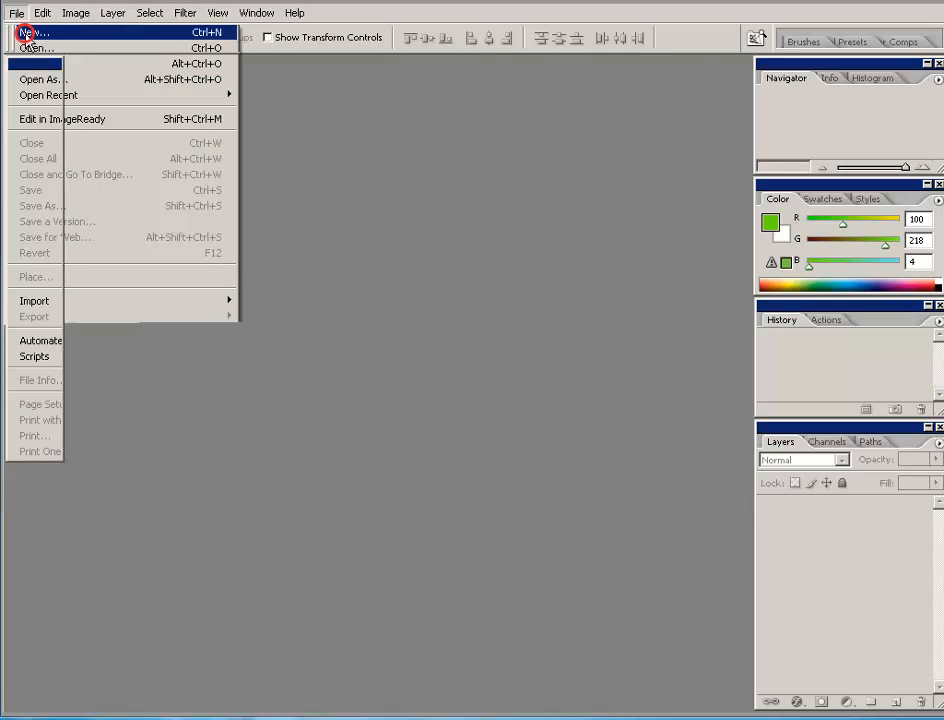
- Fill in a new document as 800 × 800 pixels, 300 ppi, with White background contents
click(27, 31)
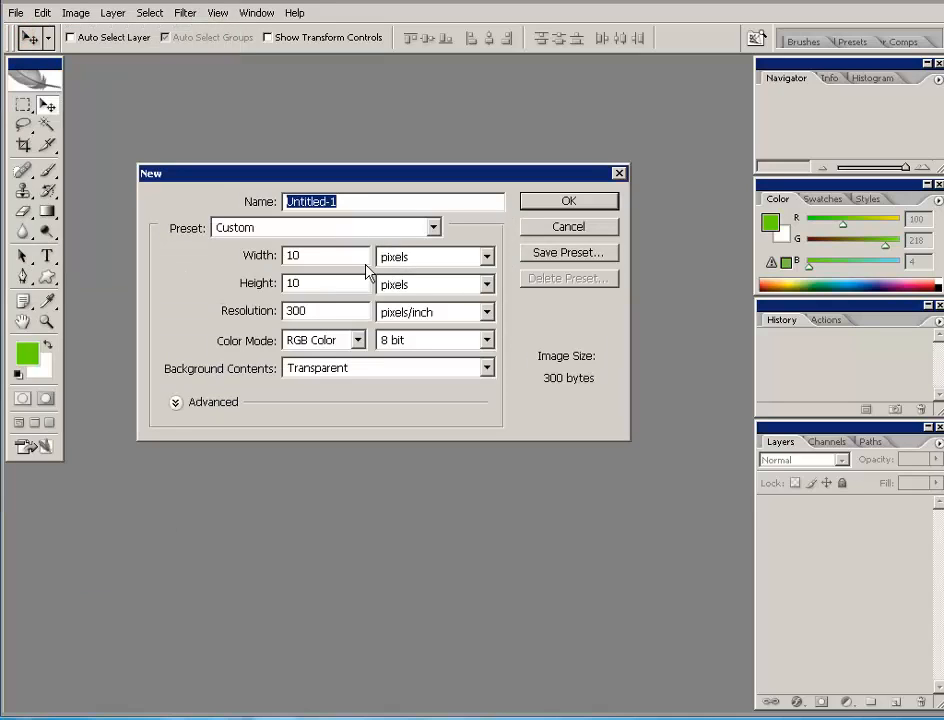
double_click(302, 256)
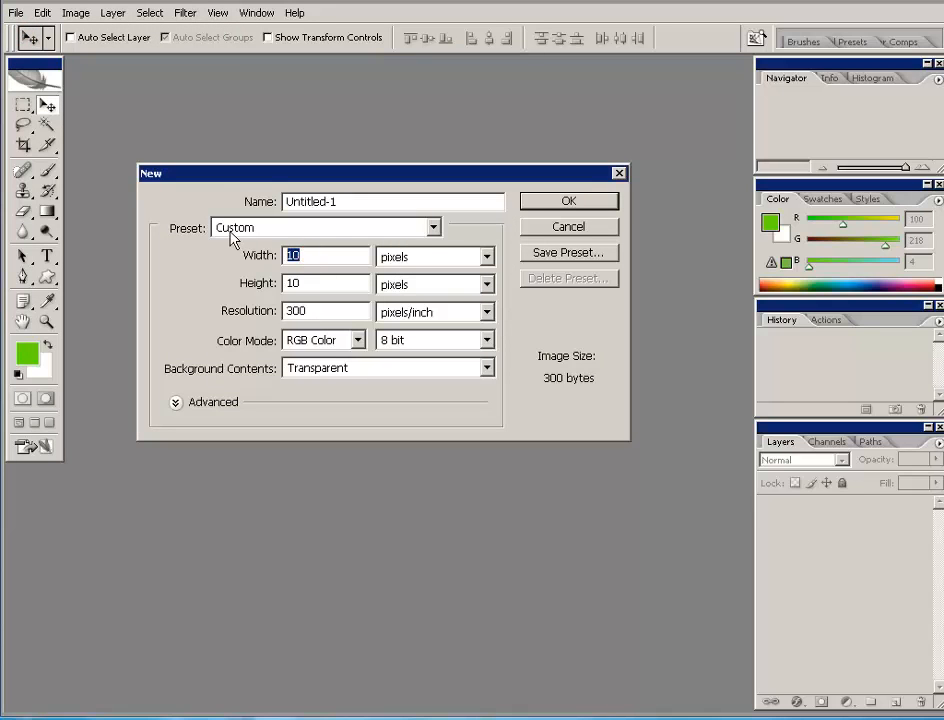
text(800)
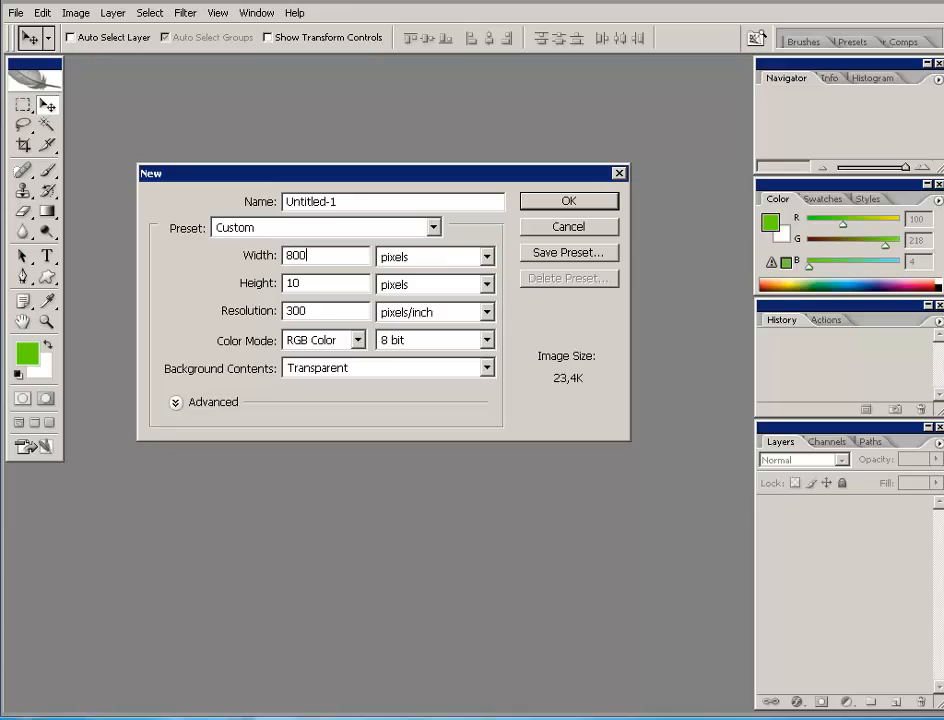
double_click(311, 284)
text(800)
click(486, 368)
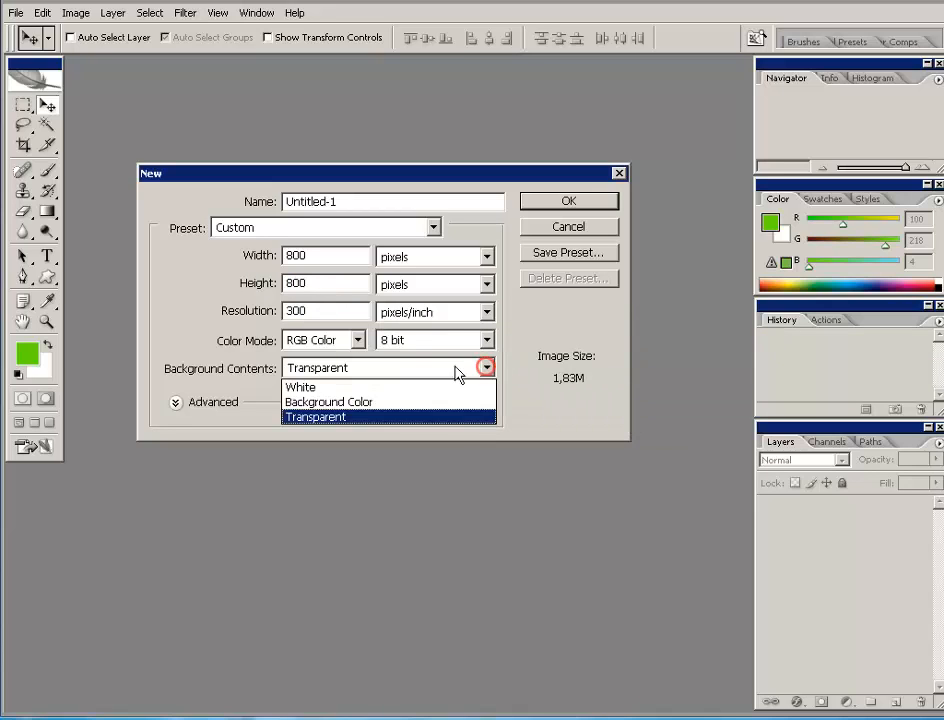
click(318, 386)
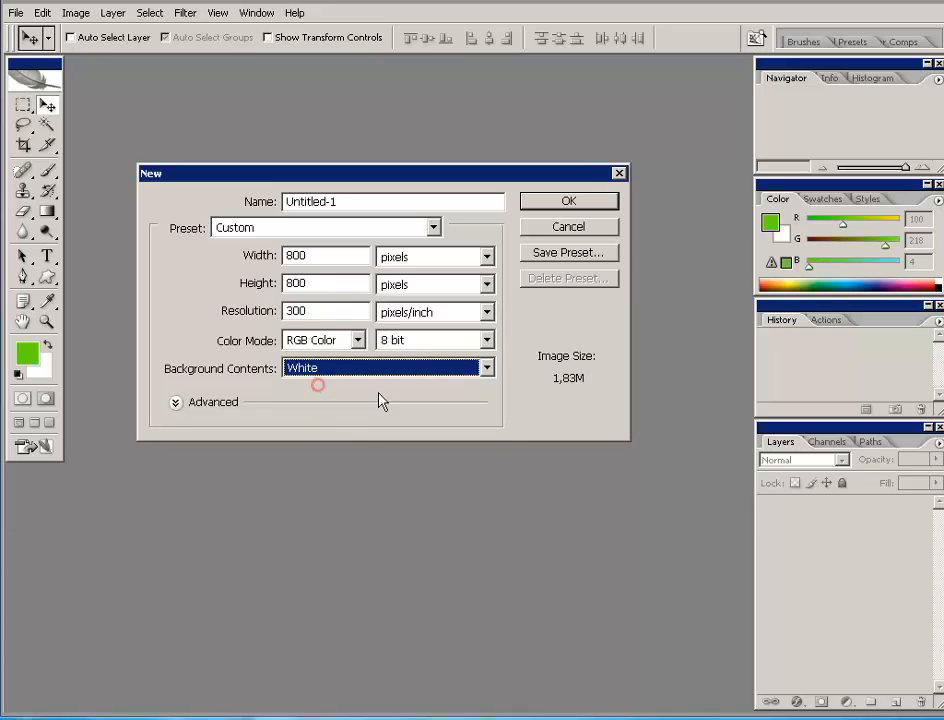
- Create the white 800 × 800 document, enlarge its window, and show rulers with Ctrl+R
click(568, 201)
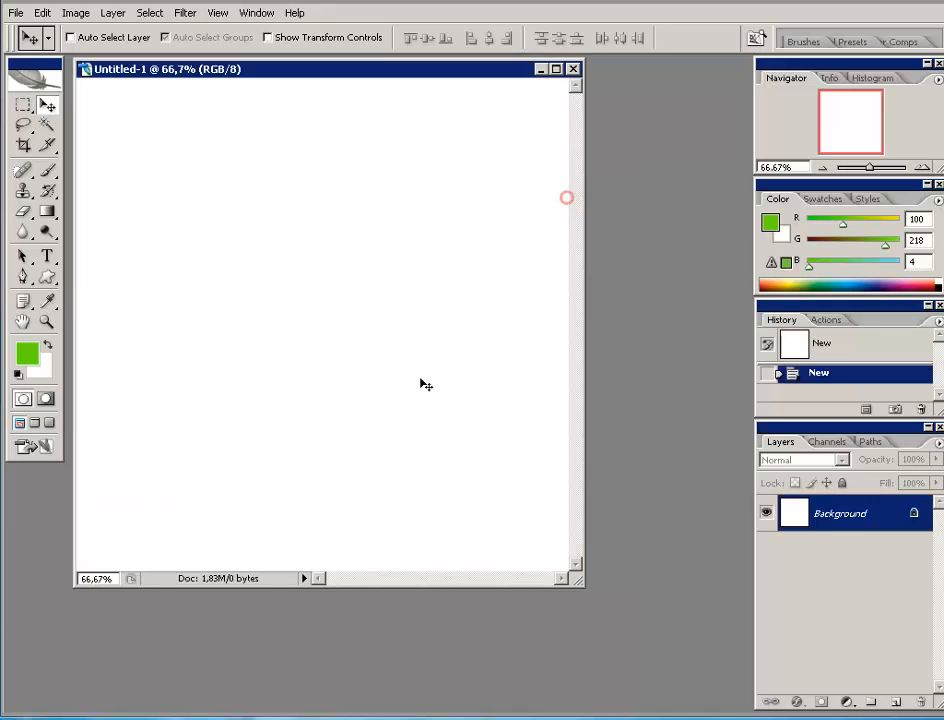
drag(314, 68, 358, 99)
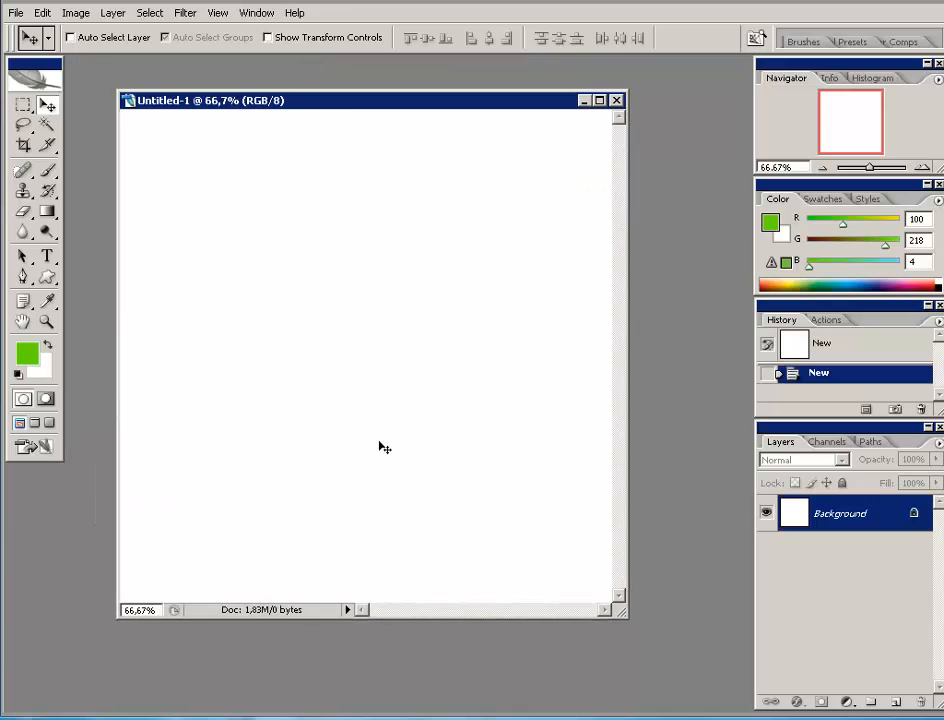
drag(620, 612, 688, 710)
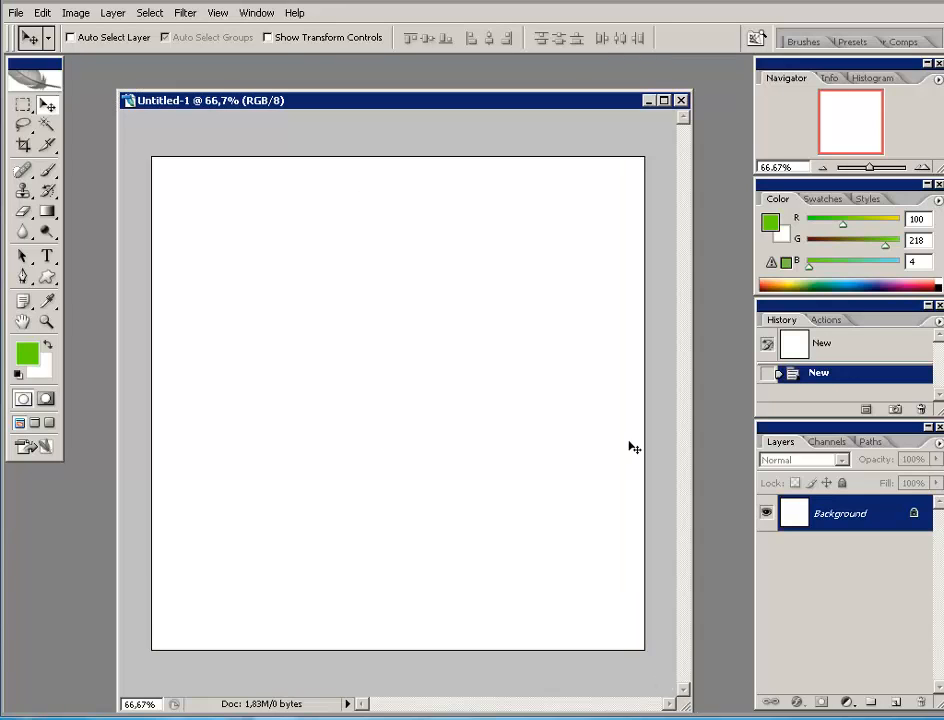
drag(418, 101, 396, 78)
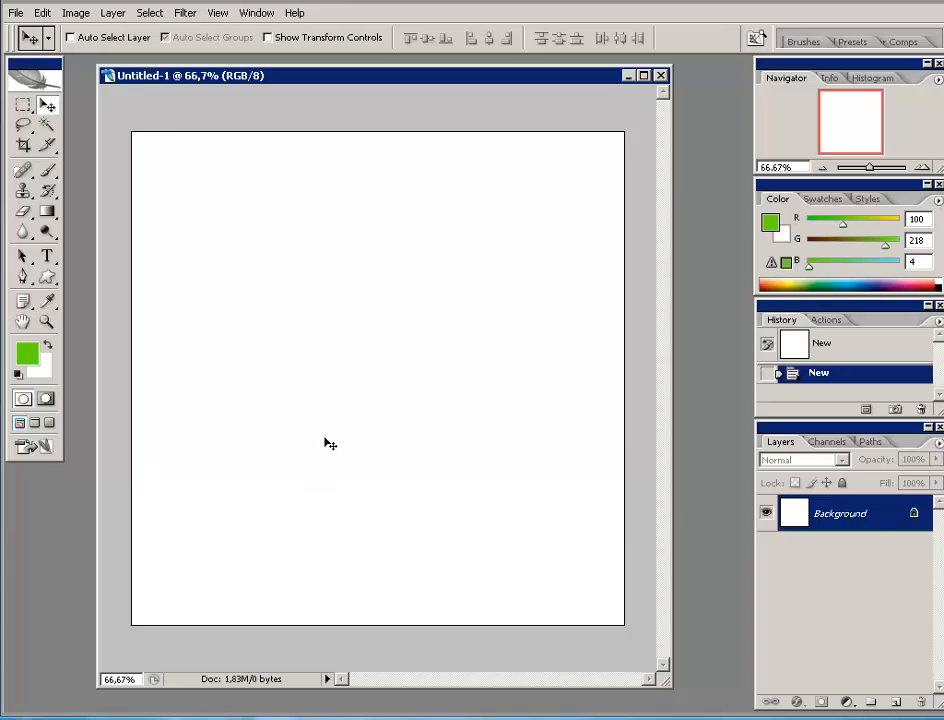
key(ctrl+r)
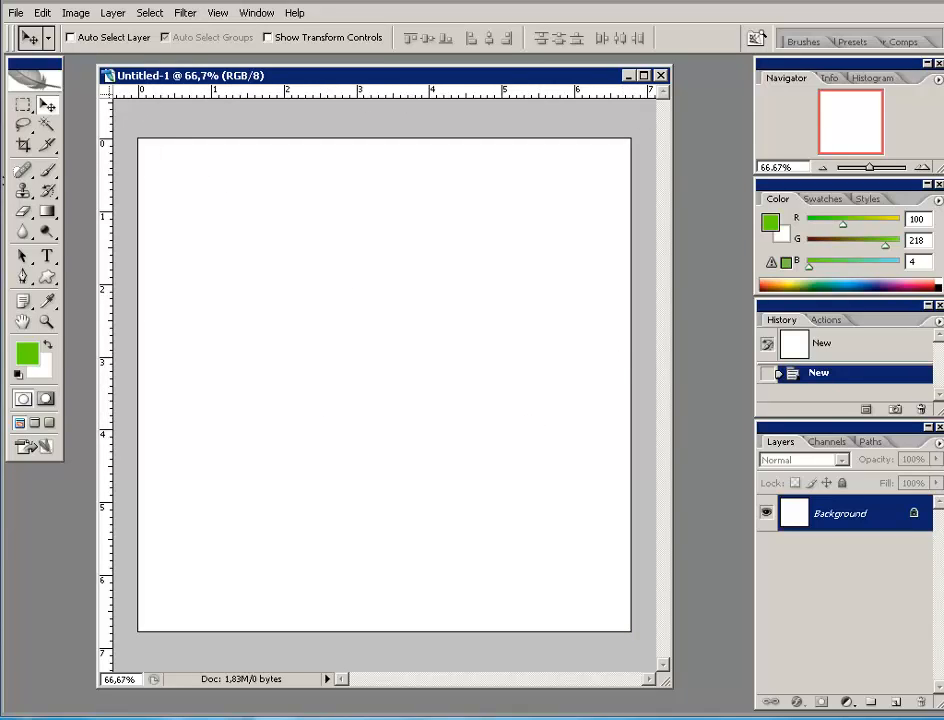
- Switch to the Elliptical Marquee, draw a trial circle selection, then deselect it
click(21, 104)
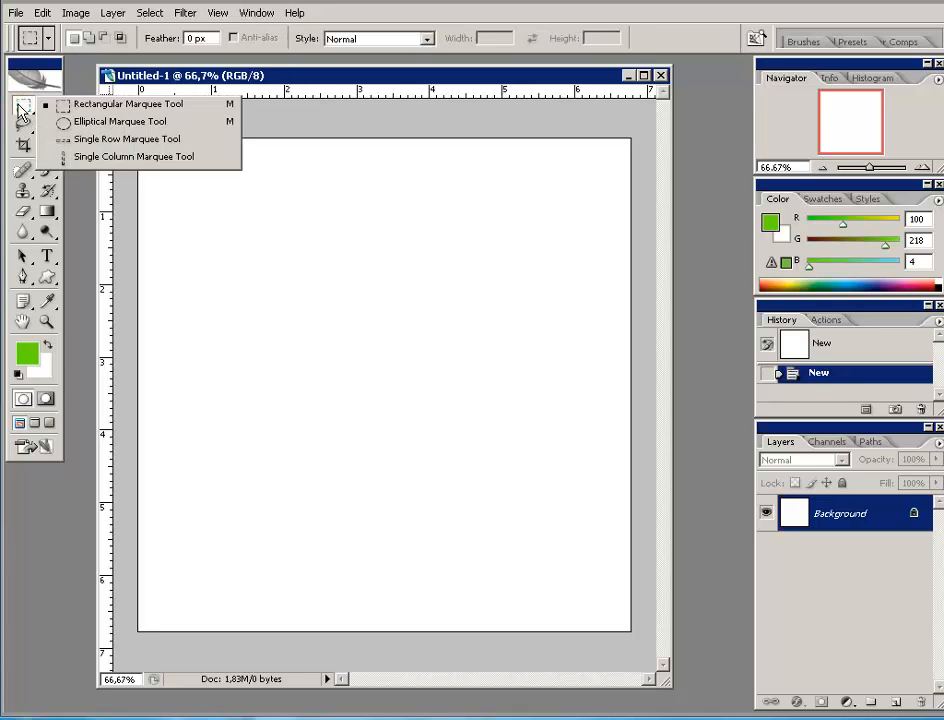
click(87, 122)
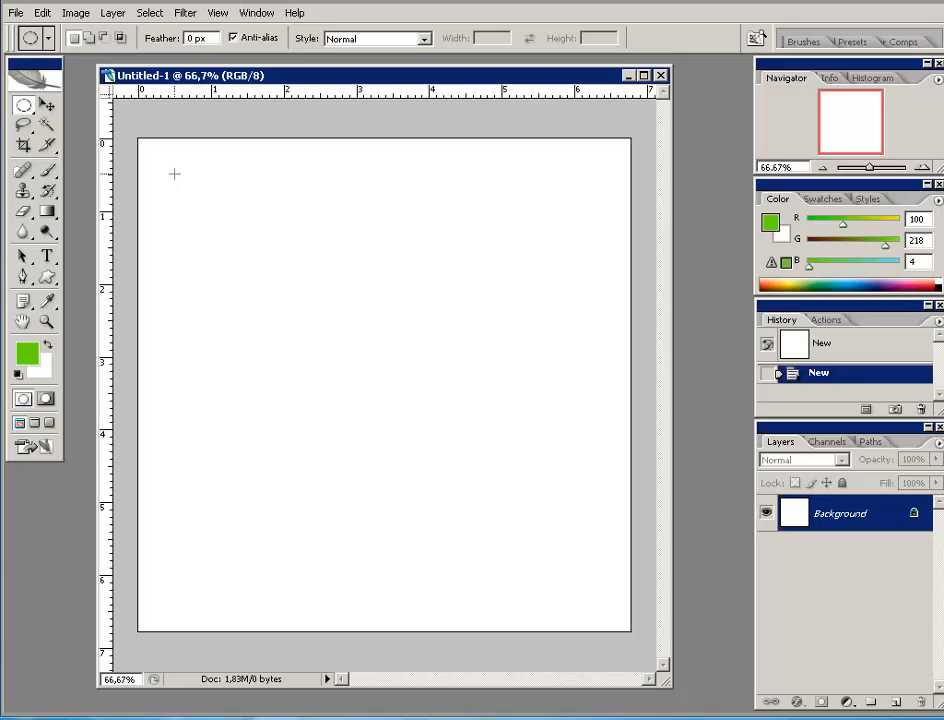
drag(174, 175, 597, 600)
drag(604, 612, 615, 610)
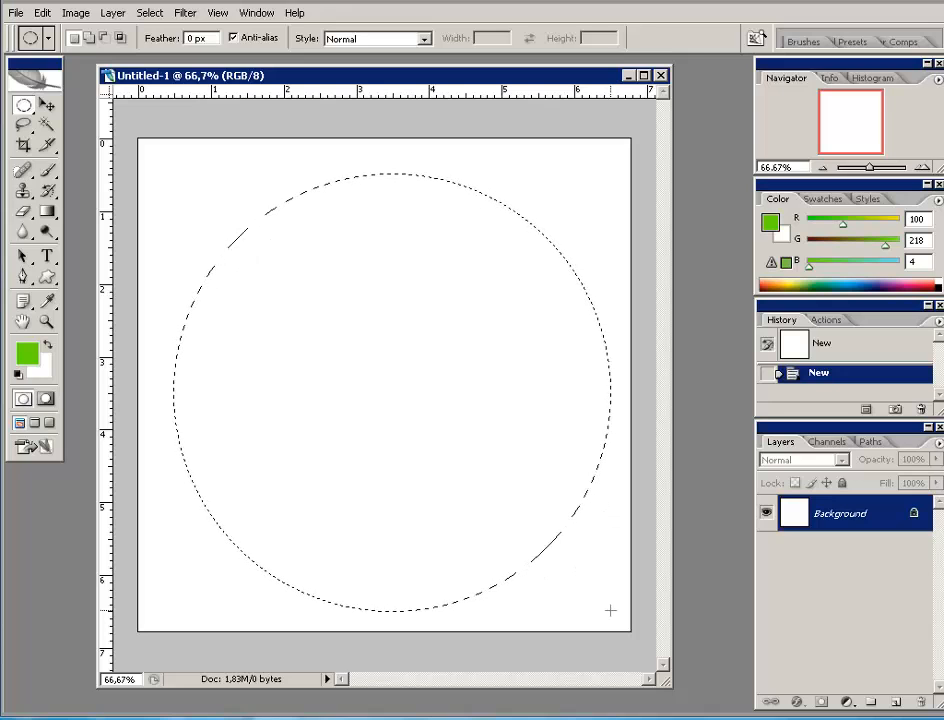
drag(609, 610, 610, 610)
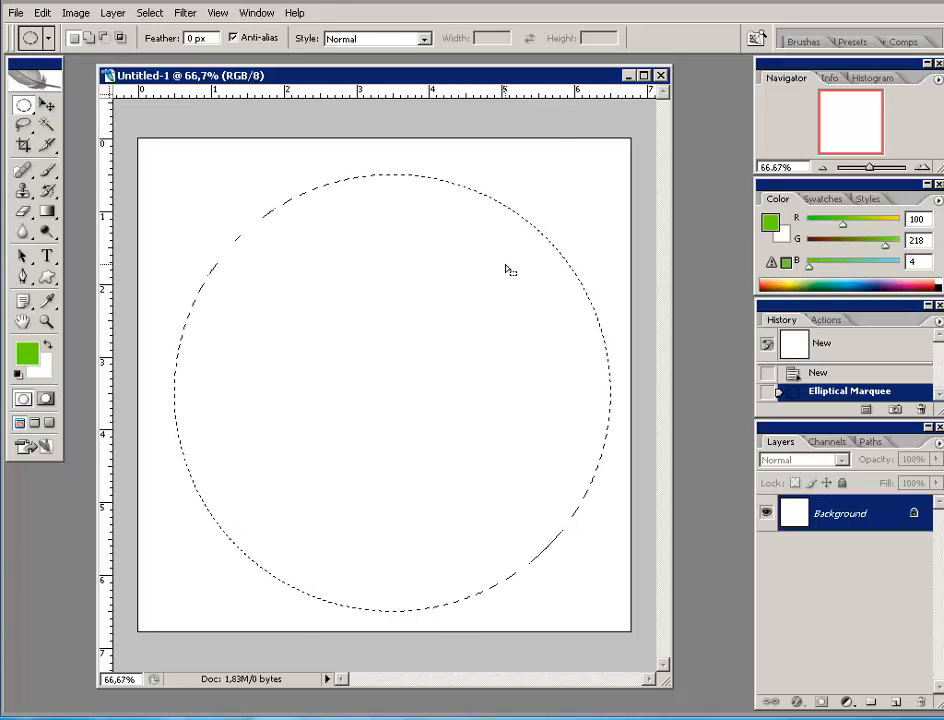
key(ctrl+d)
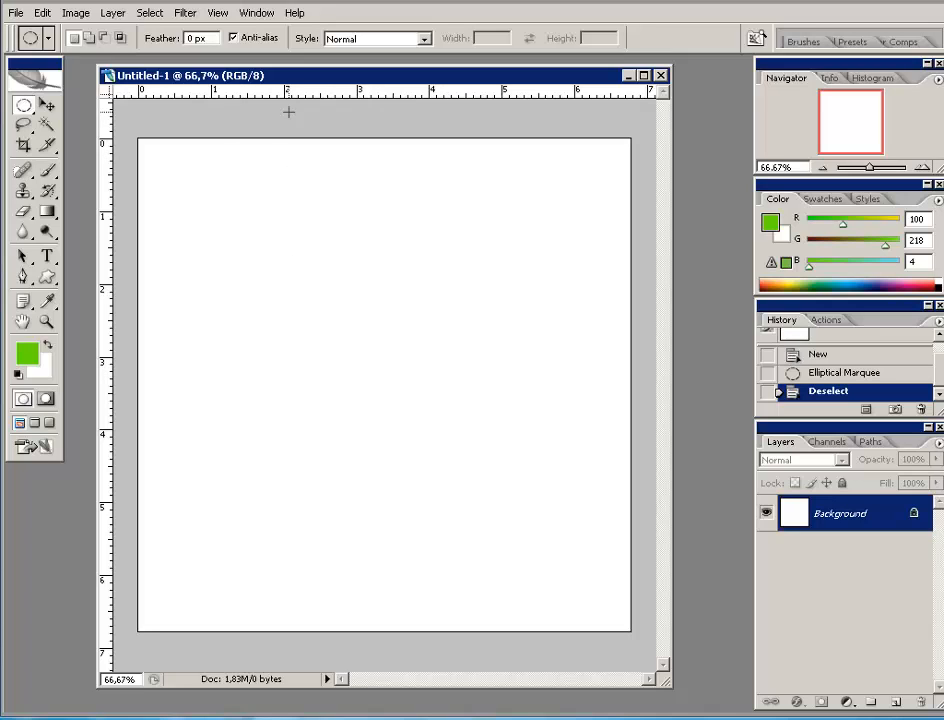
- Add a vertical guide at position 50%
click(218, 14)
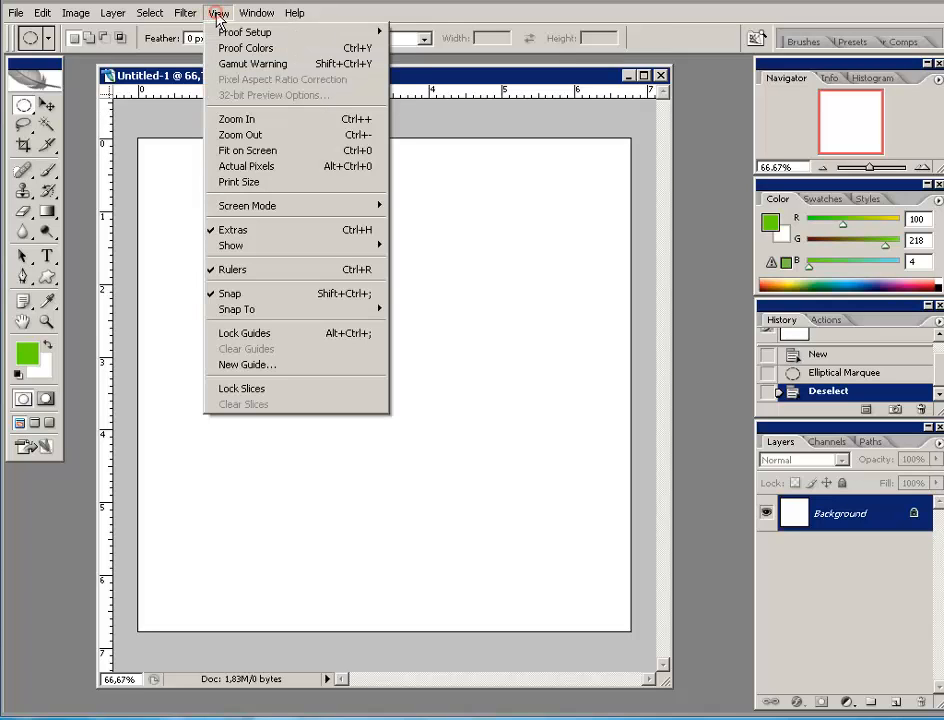
click(237, 366)
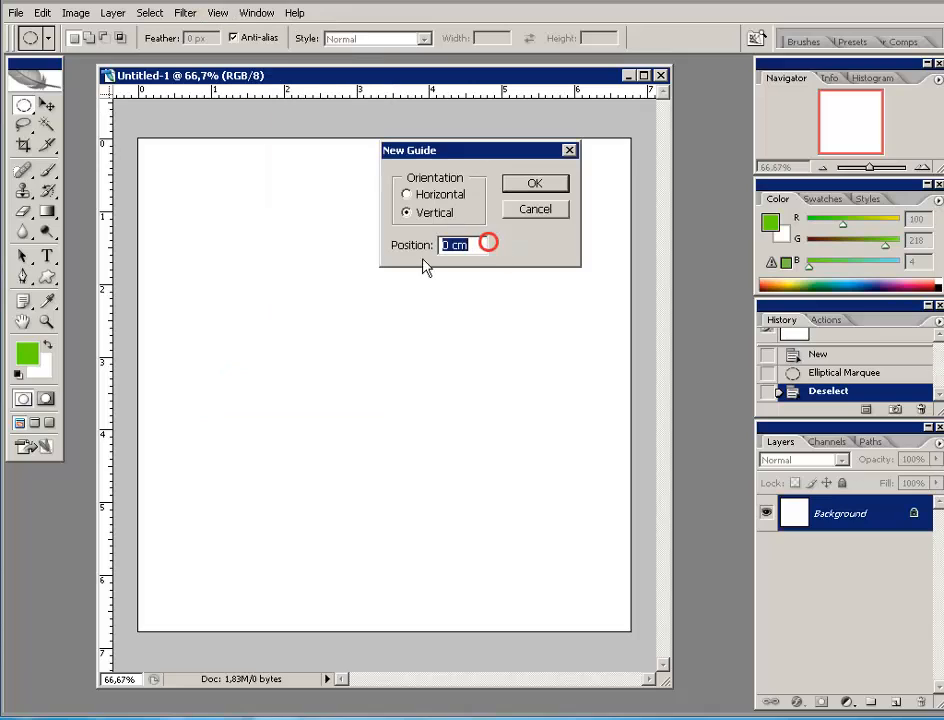
text(50%)
click(540, 184)
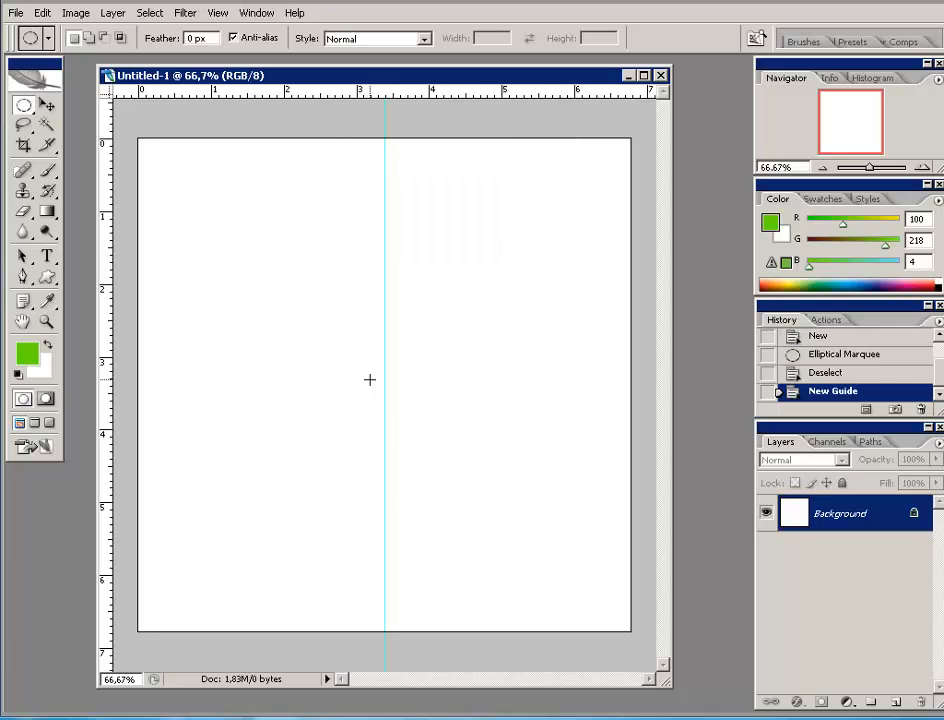
- Add a horizontal guide at position 50%
click(216, 14)
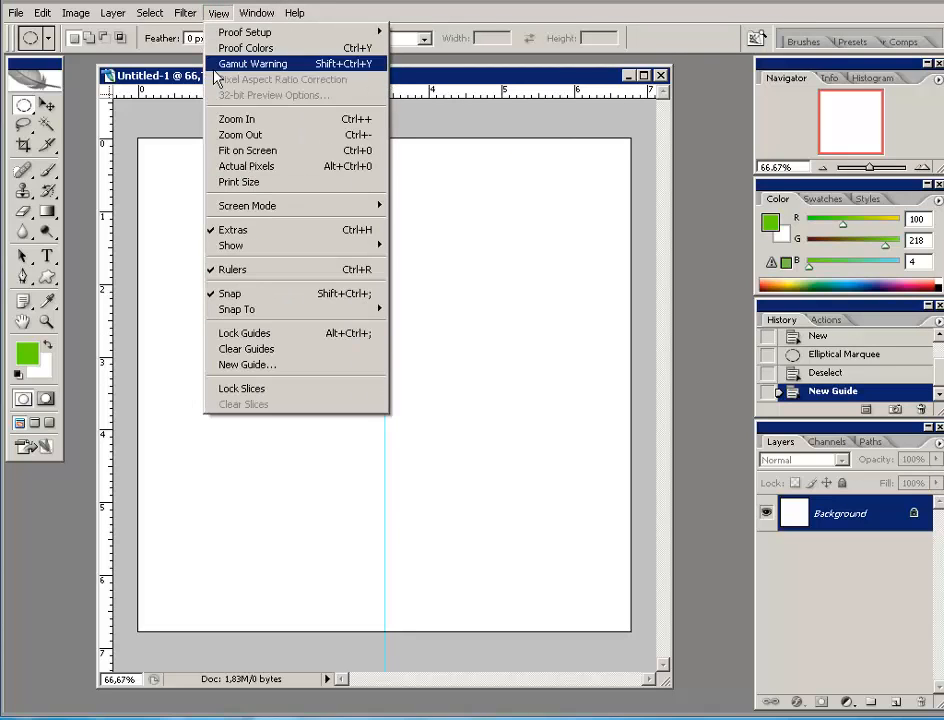
click(220, 364)
click(410, 195)
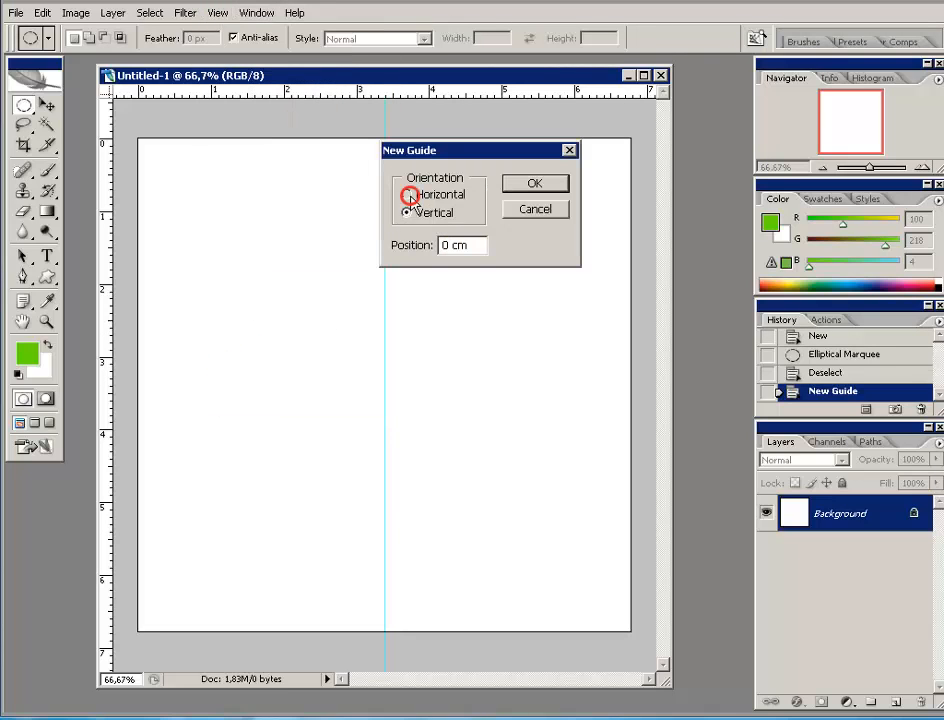
drag(474, 246, 380, 253)
text(50%)
click(532, 184)
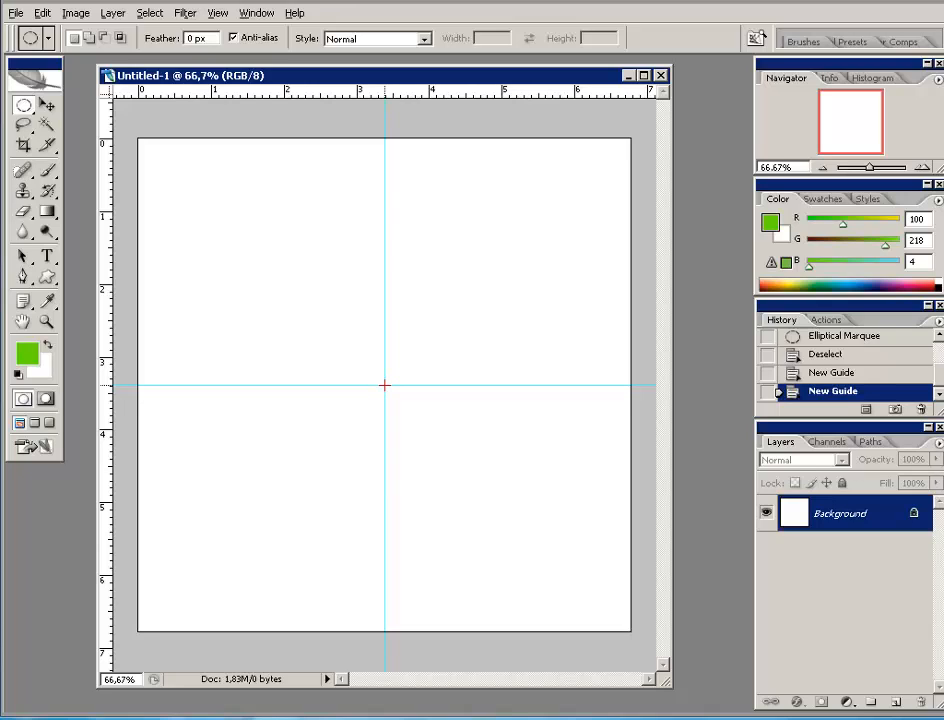
- Draw a circular marquee from the guide crossing and add empty Layer 1 above Background
drag(385, 385, 607, 621)
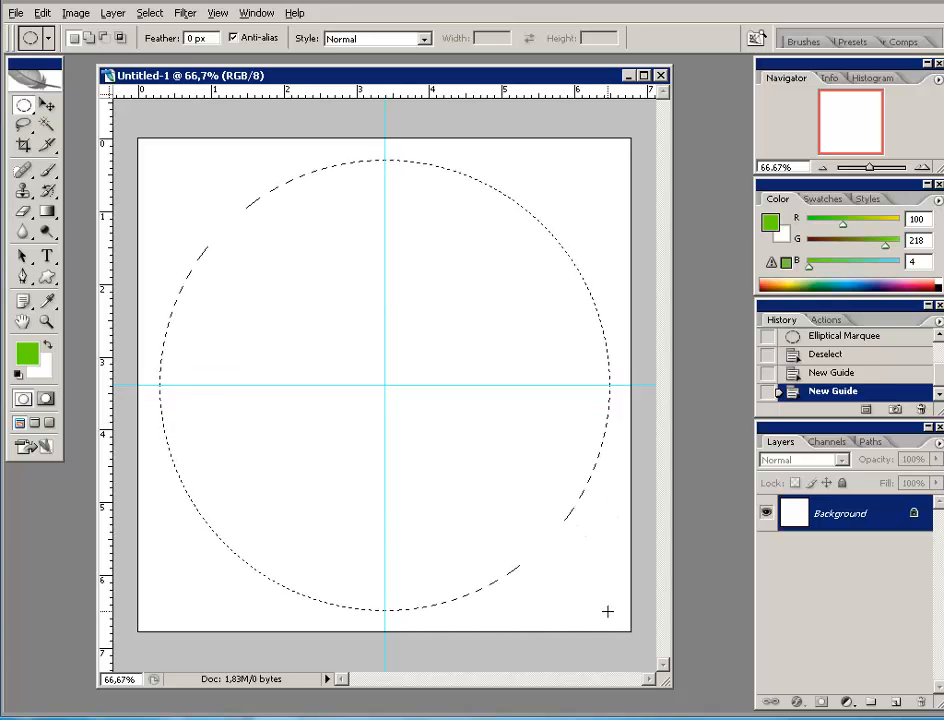
drag(610, 611, 609, 613)
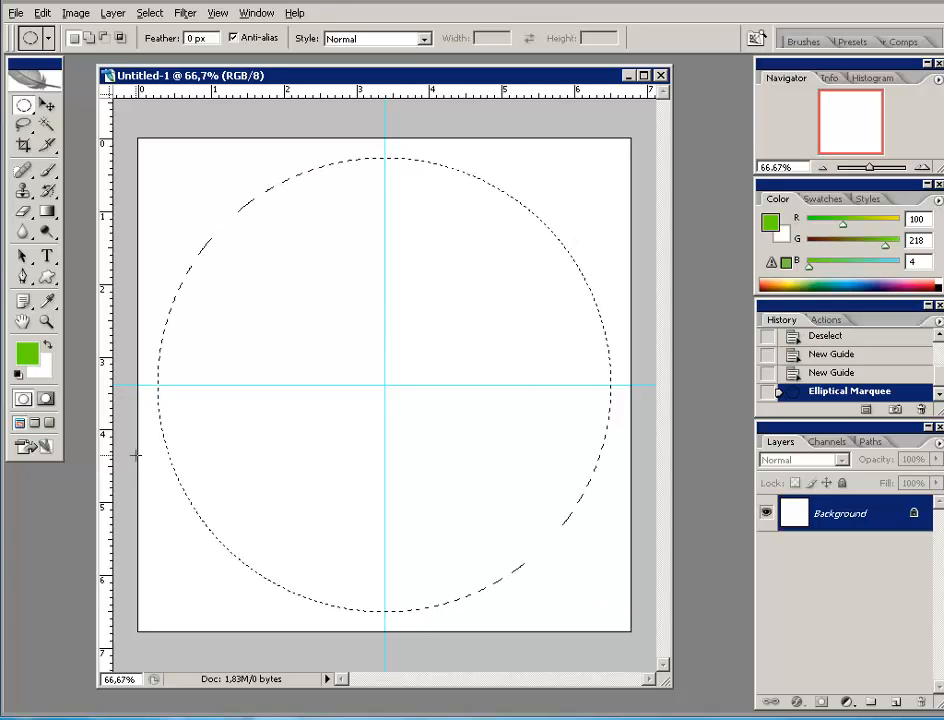
click(896, 702)
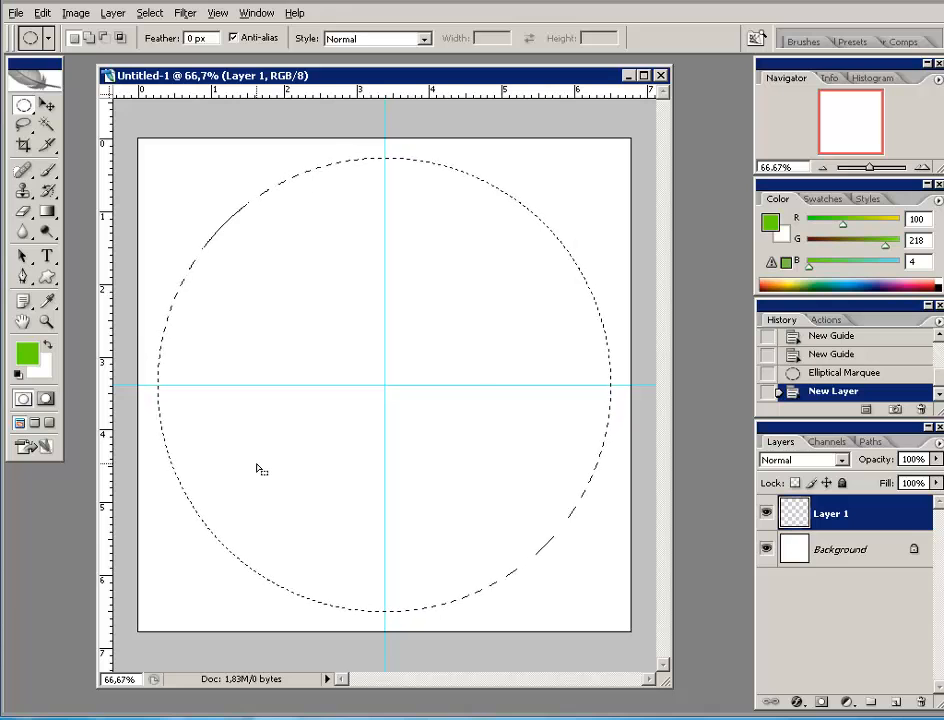
click(42, 14)
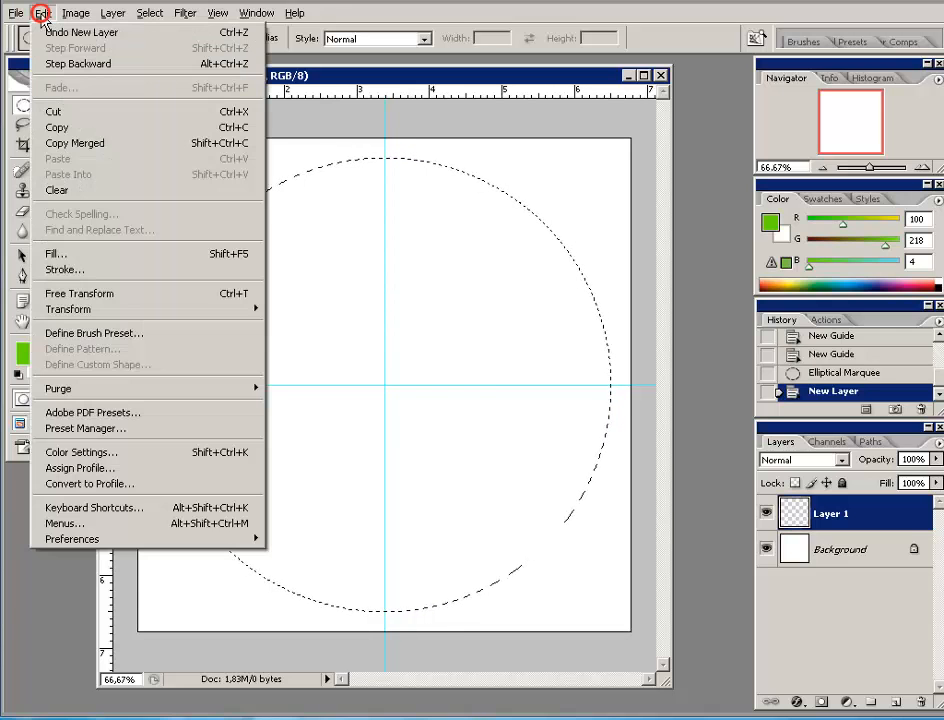
- Fill the circular selection on Layer 1 with the green grid custom pattern via Edit > Fill
click(55, 254)
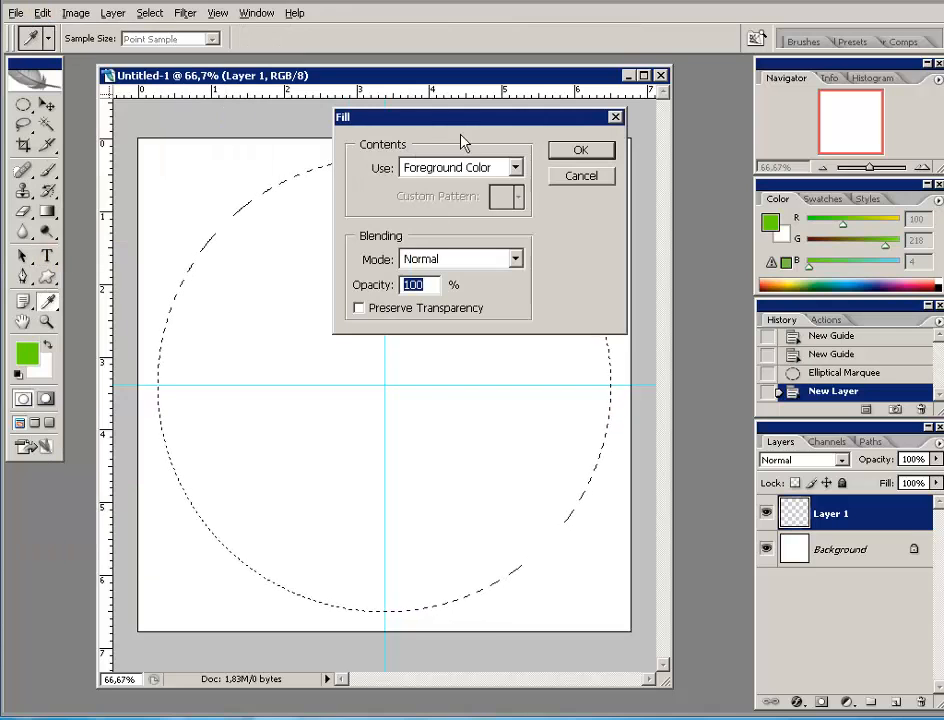
drag(421, 107, 343, 107)
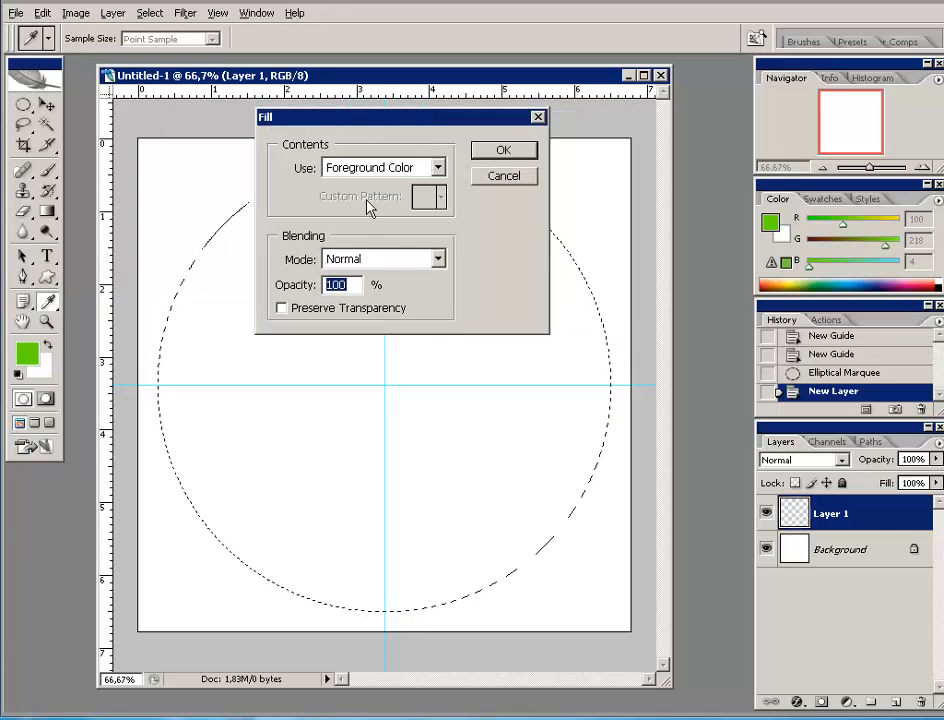
click(438, 168)
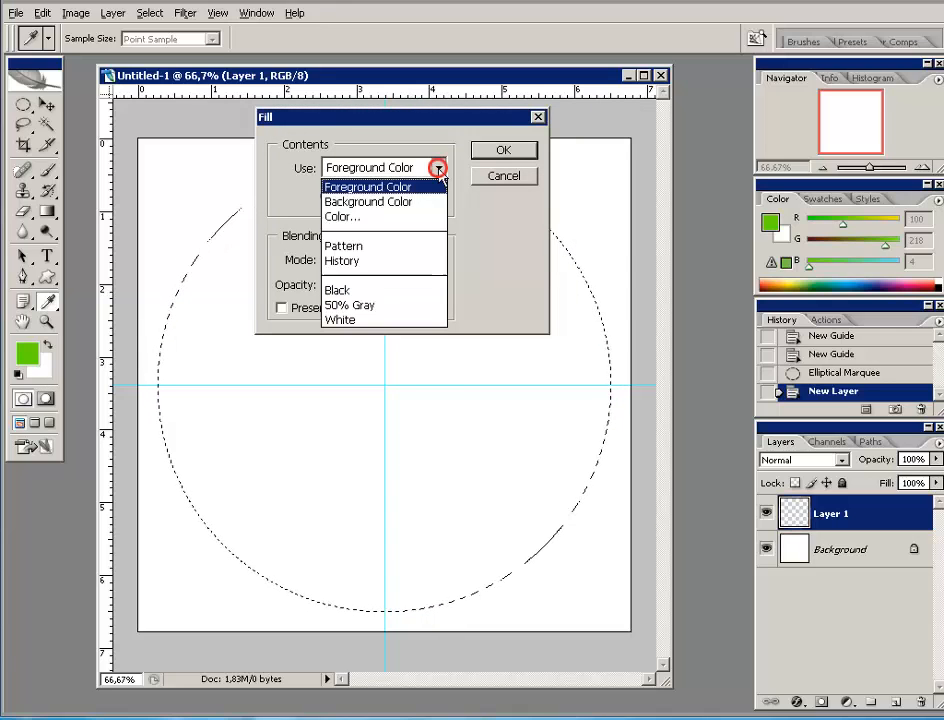
click(378, 254)
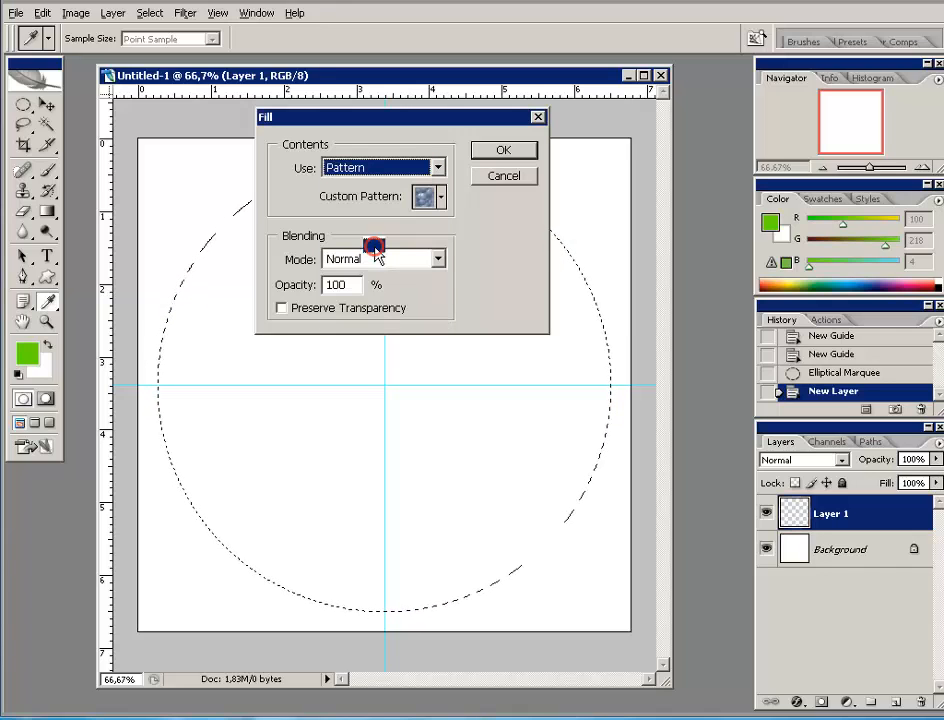
click(441, 199)
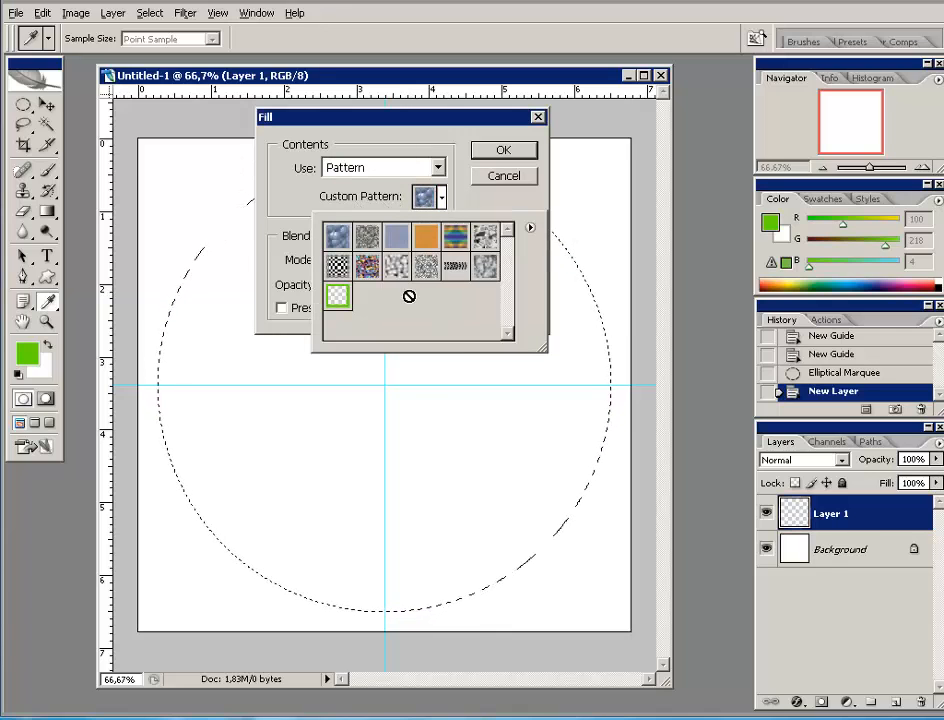
click(337, 297)
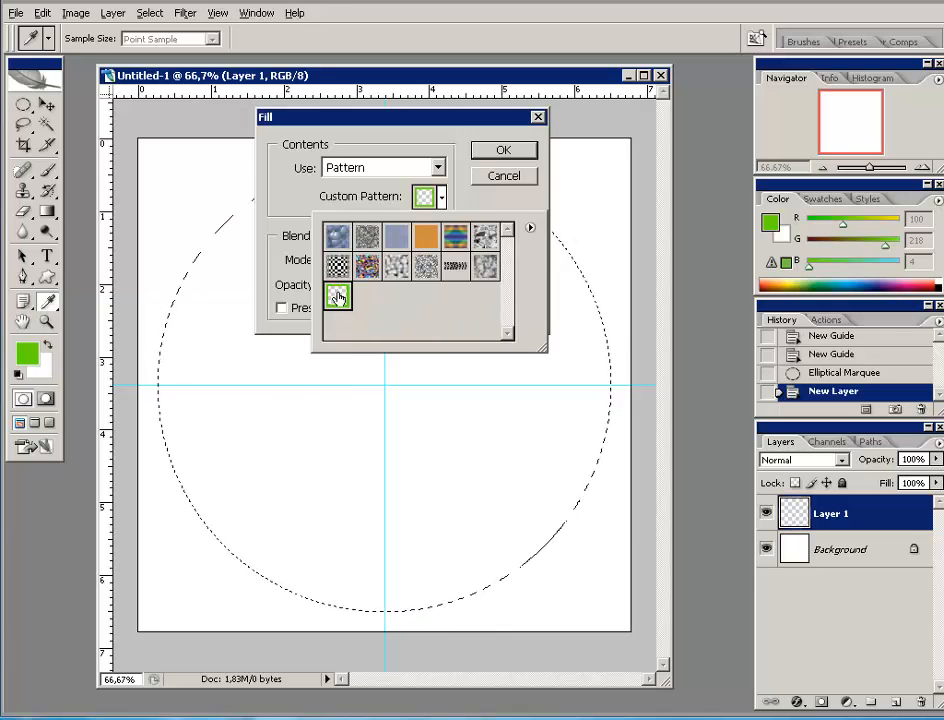
click(503, 150)
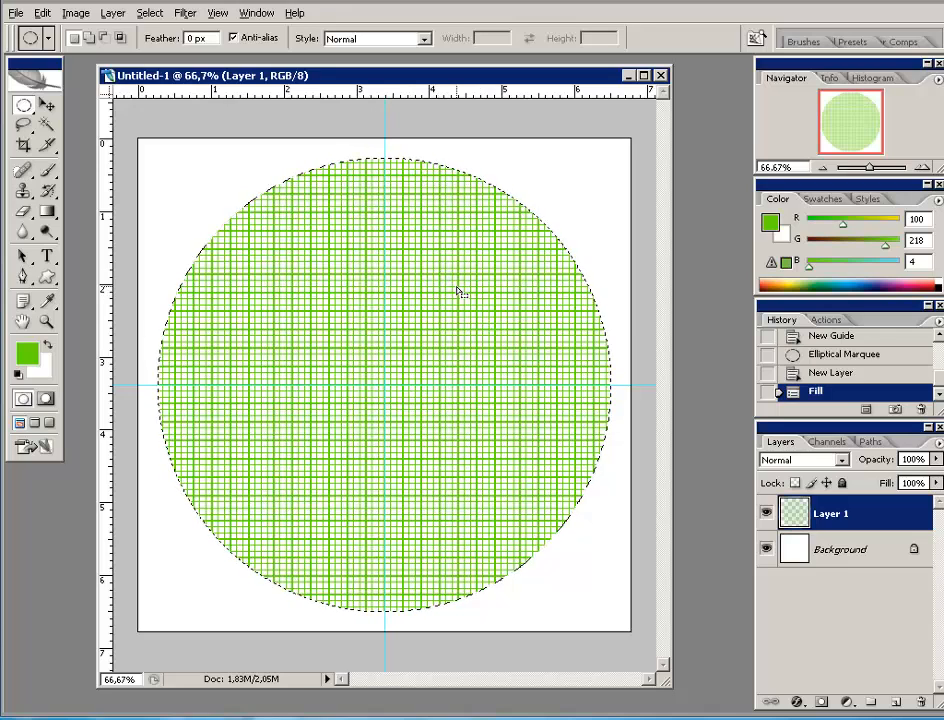
click(45, 105)
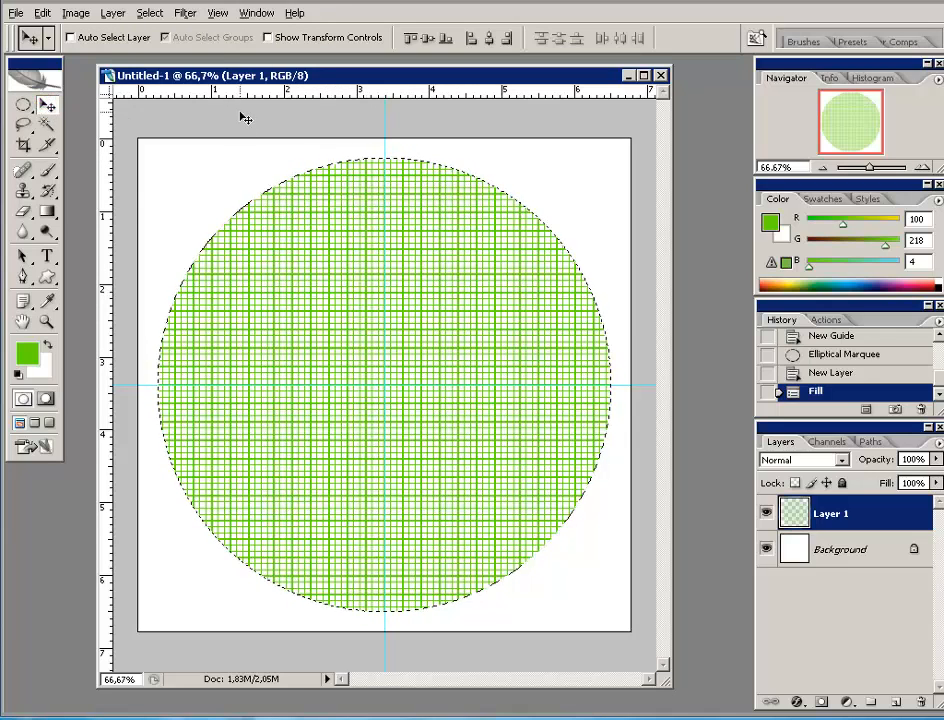
- Apply Filter > Distort > Spherize at 100% in Normal mode to the grid circle
click(186, 14)
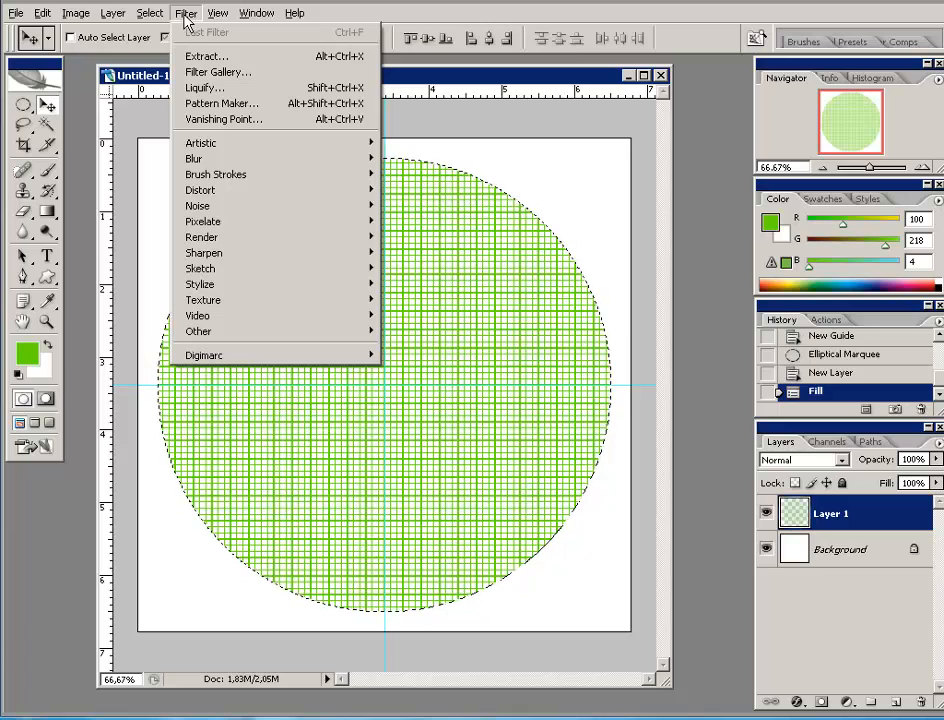
mouse_move(216, 193)
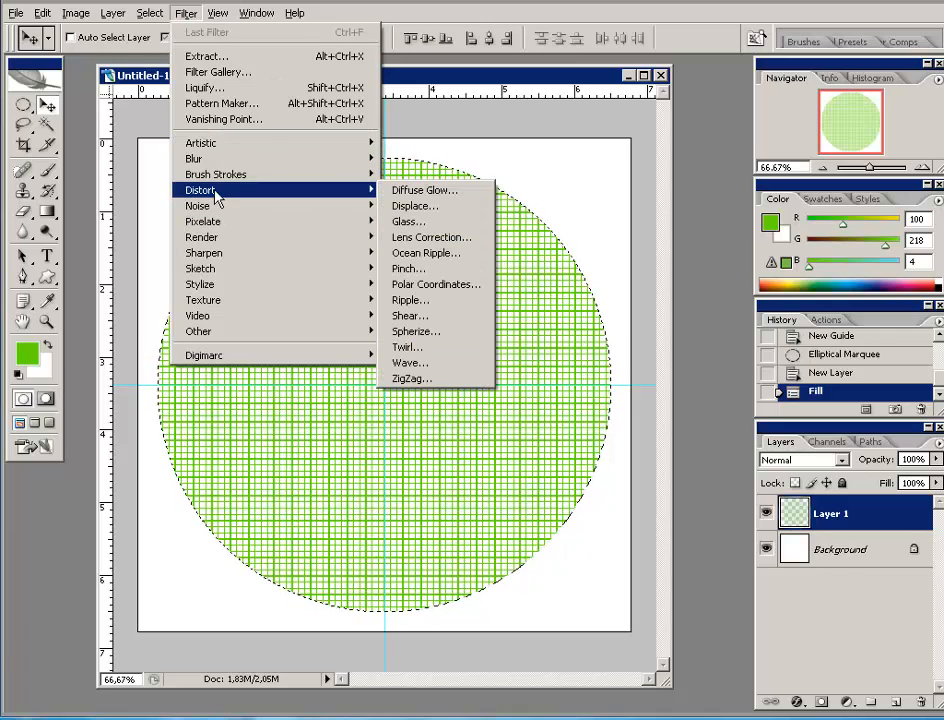
click(416, 331)
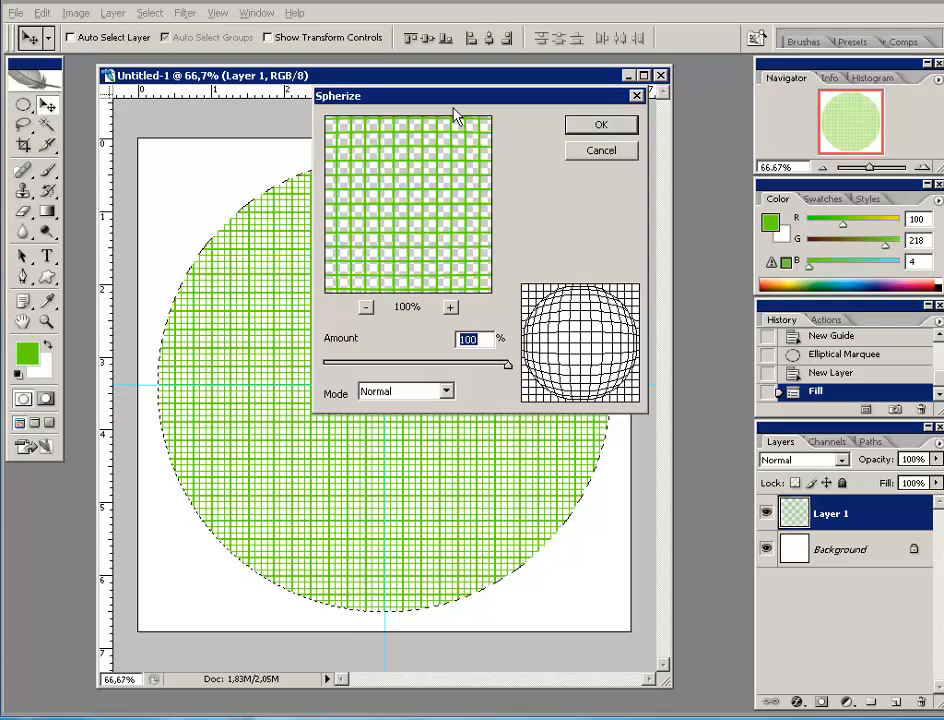
drag(446, 100, 422, 109)
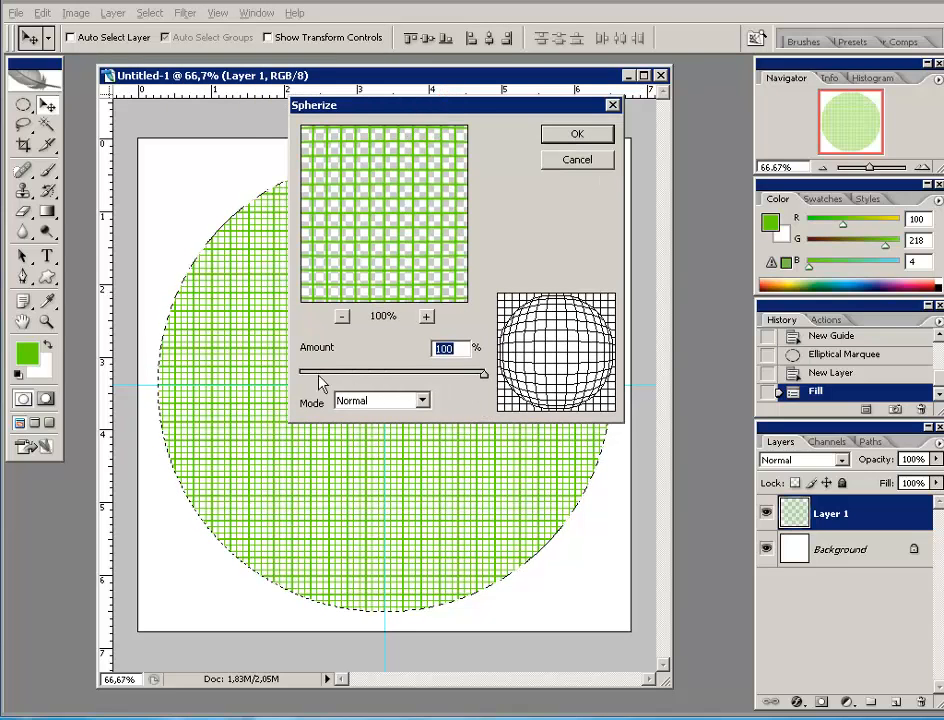
click(483, 378)
mouse_move(483, 375)
mouse_down()
mouse_move(300, 383)
mouse_move(487, 381)
mouse_up()
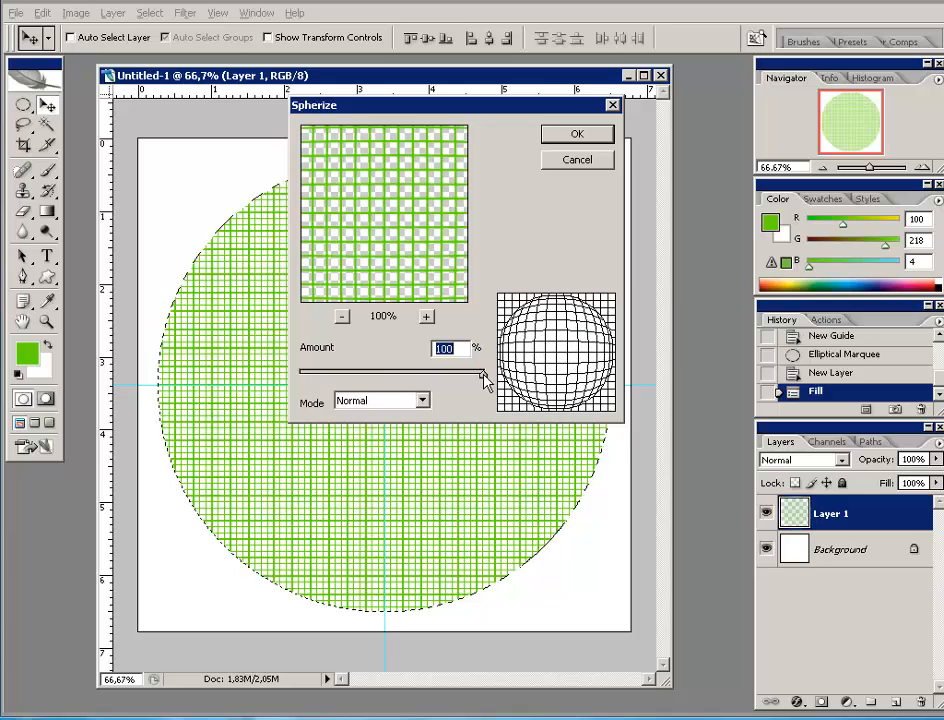
click(576, 137)
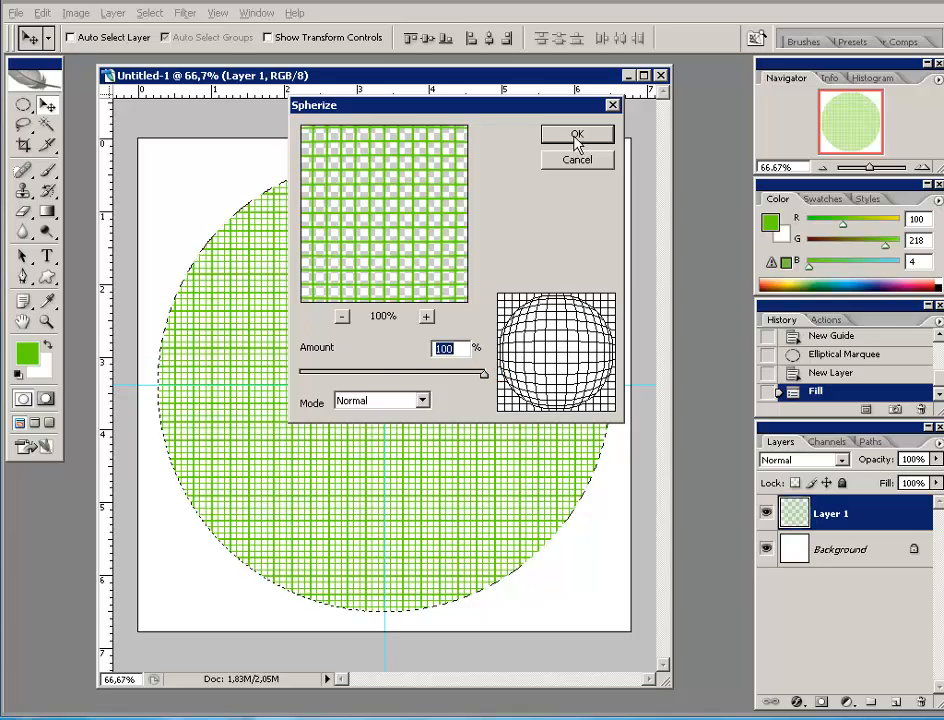
click(577, 137)
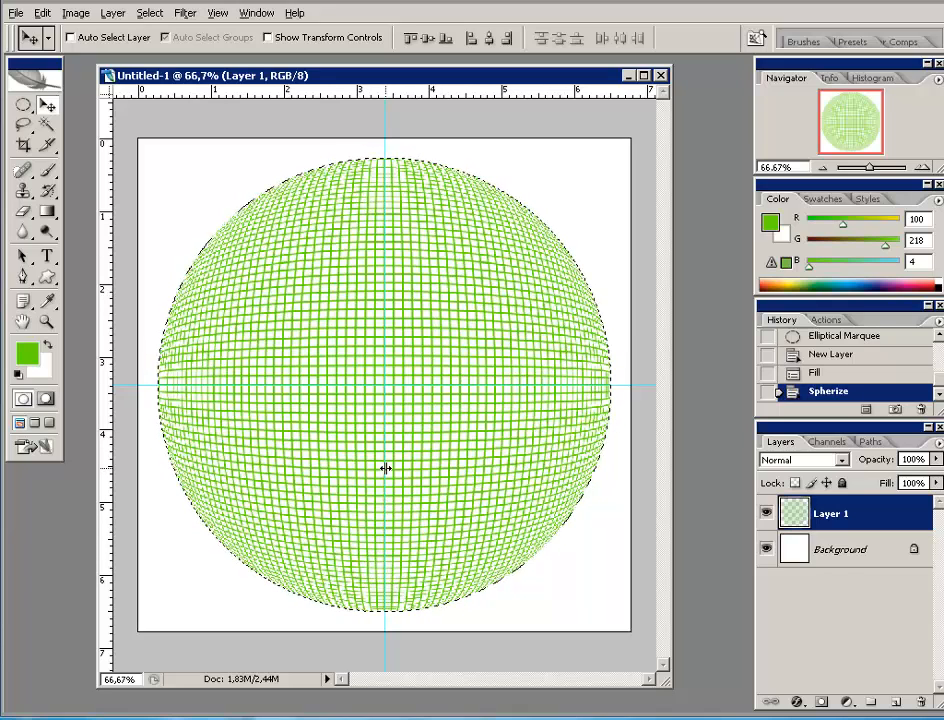
- Create an empty Layer 2 and drag it below Layer 1 in the Layers panel
click(895, 702)
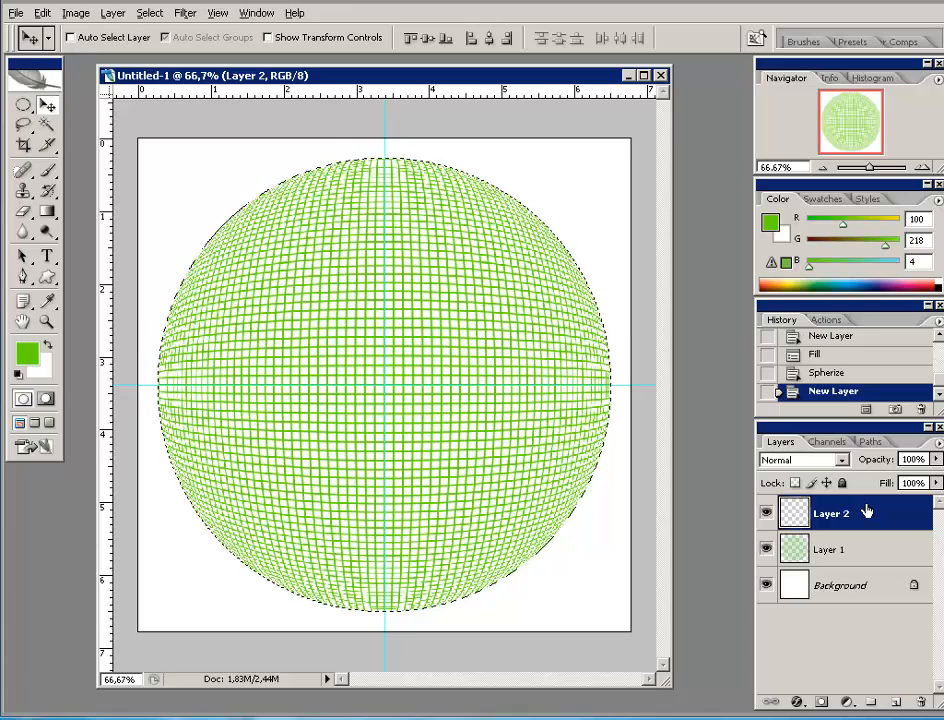
drag(865, 510, 866, 566)
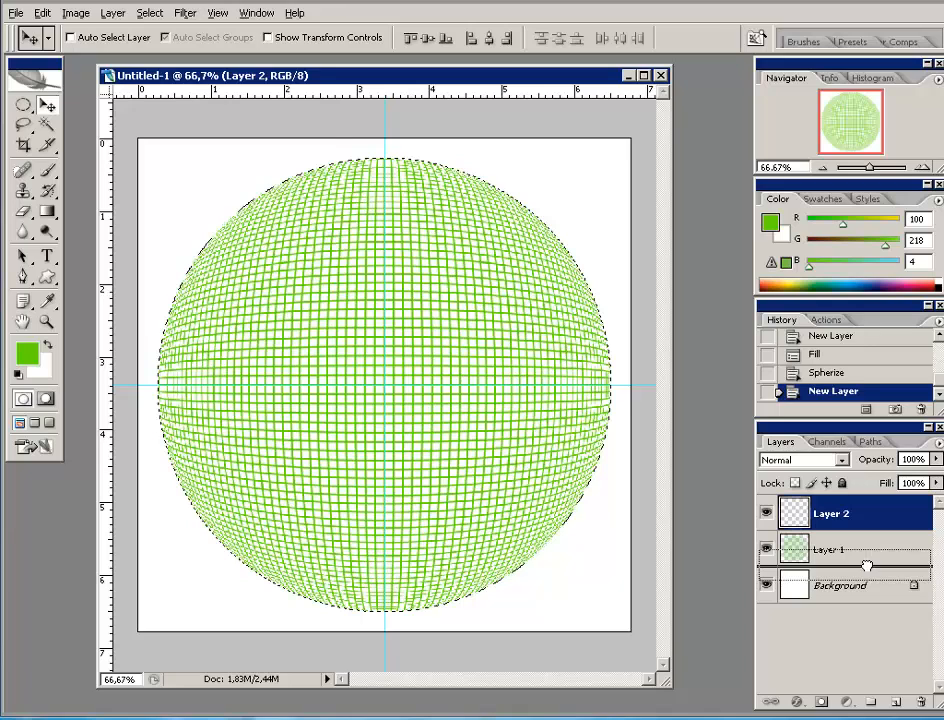
drag(866, 566, 866, 566)
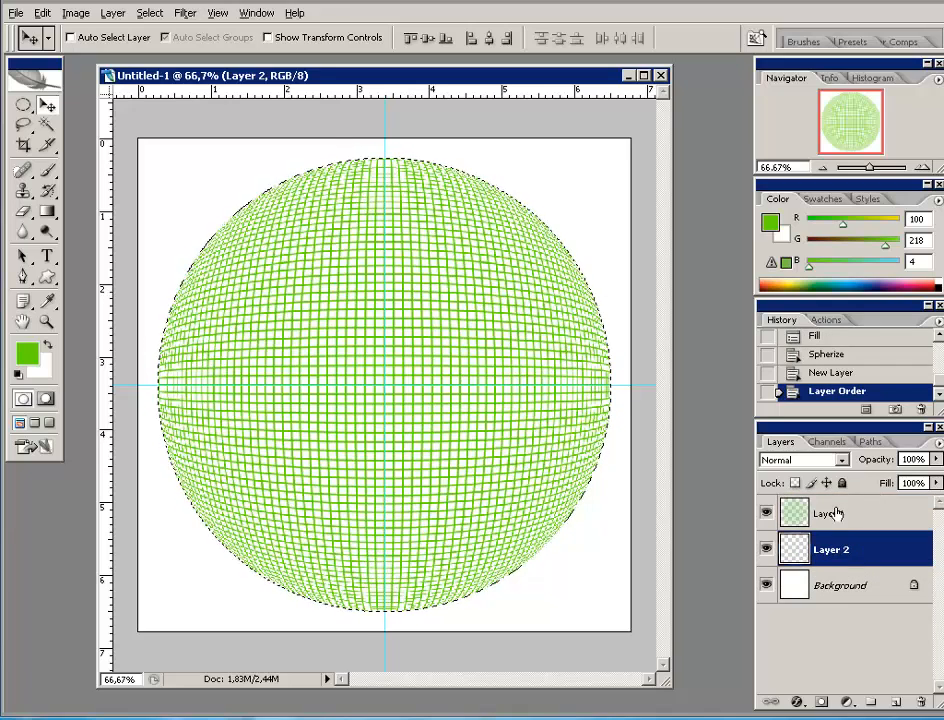
- Edit the gradient so it runs from a grey left stop to a dark grey right stop
click(47, 213)
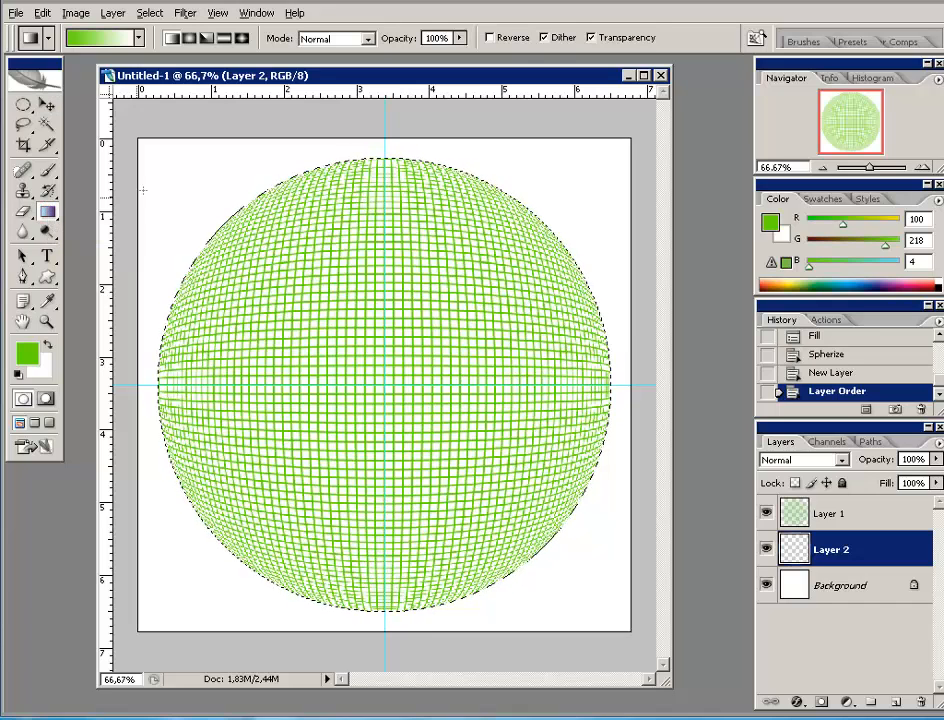
click(104, 40)
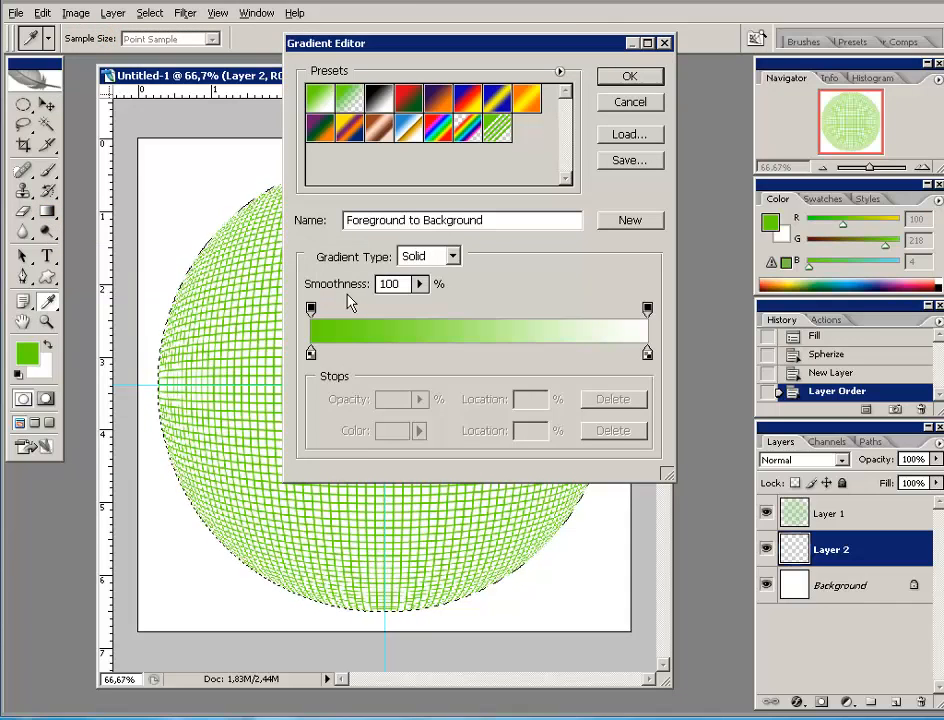
click(311, 352)
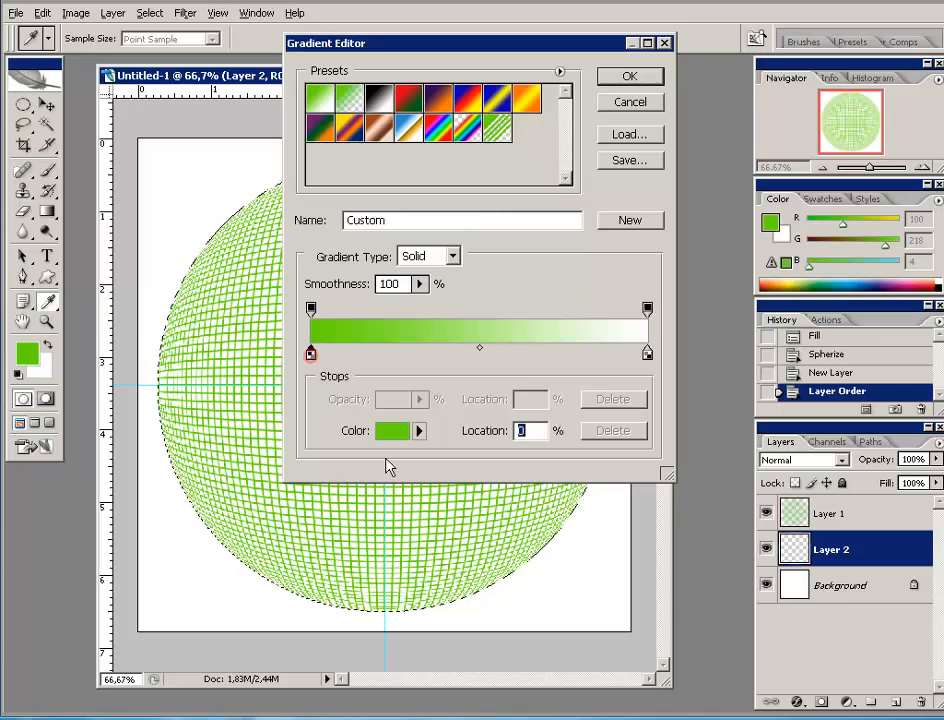
click(393, 429)
drag(537, 447, 401, 427)
click(833, 322)
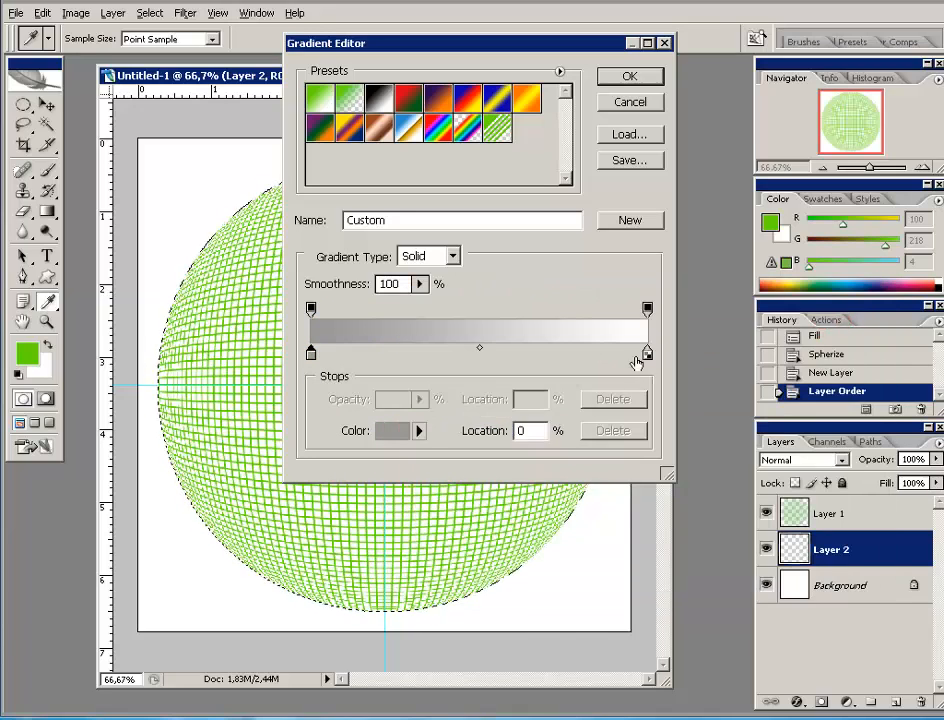
click(647, 354)
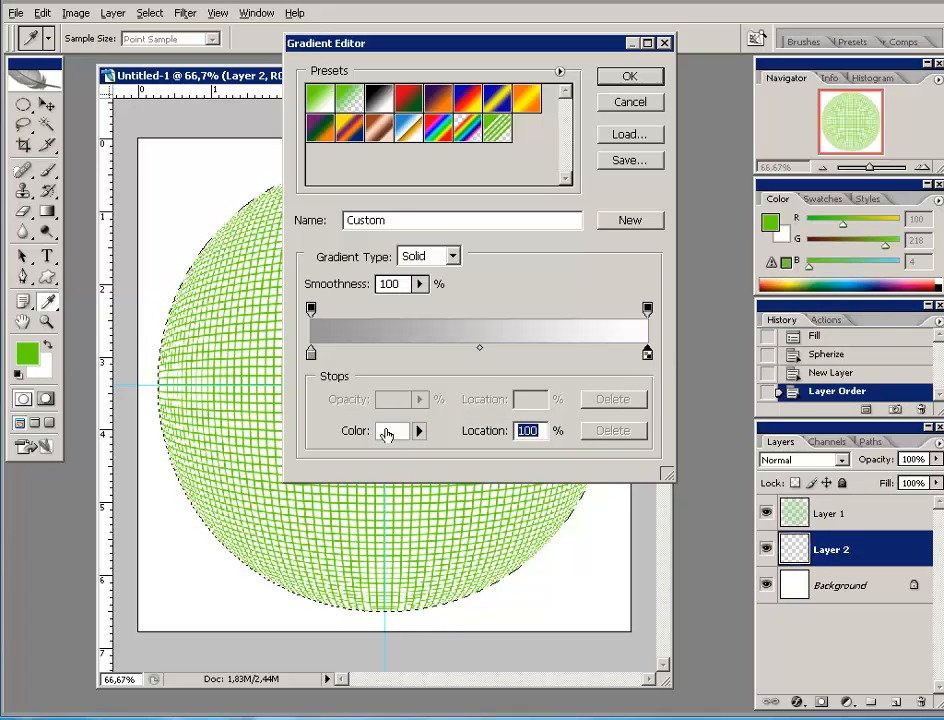
click(388, 432)
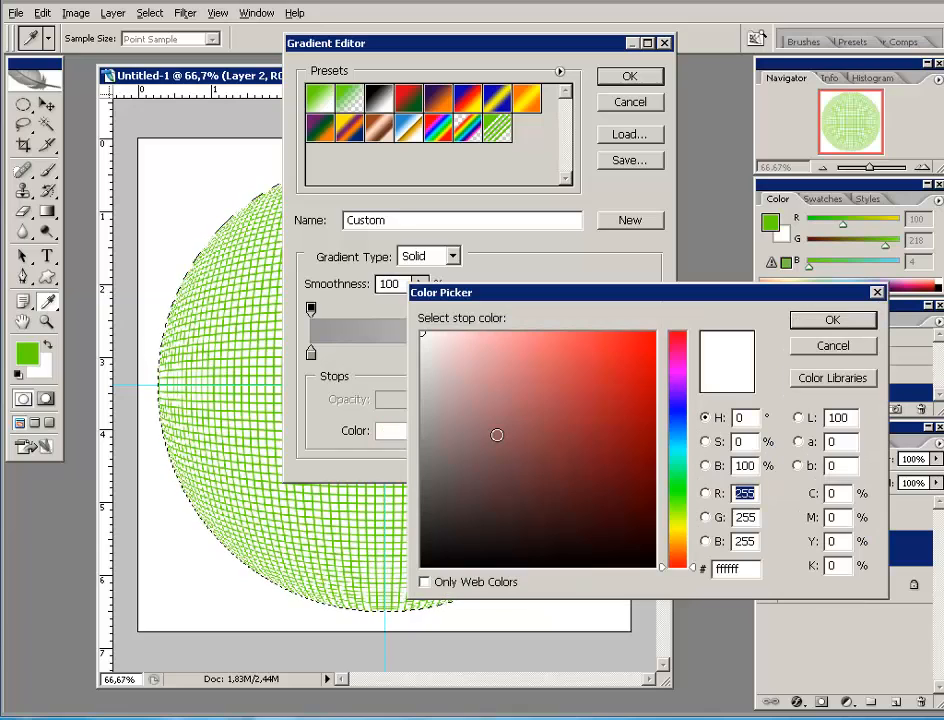
mouse_move(497, 435)
mouse_down()
mouse_move(440, 466)
mouse_move(421, 503)
mouse_up()
click(832, 319)
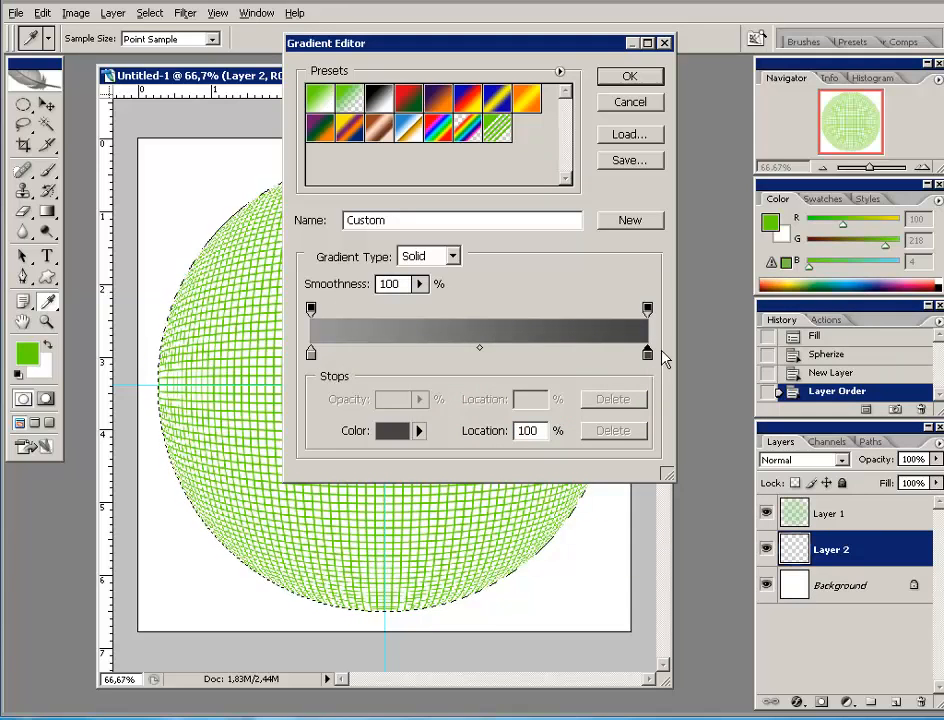
click(629, 76)
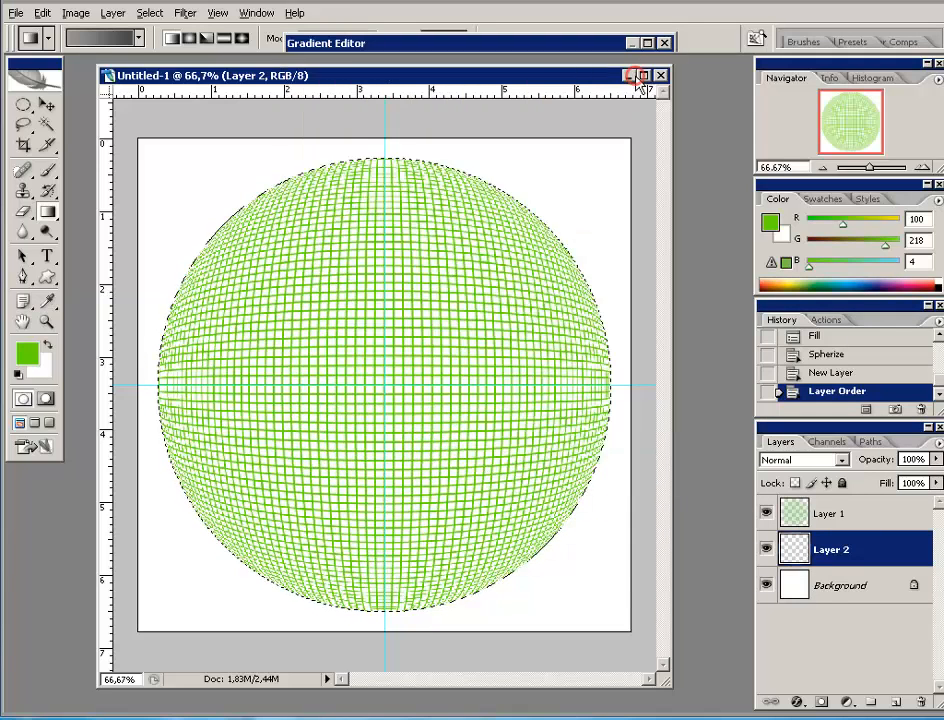
- Set the gradient to Radial and drag it across the circular selection on Layer 2
click(188, 38)
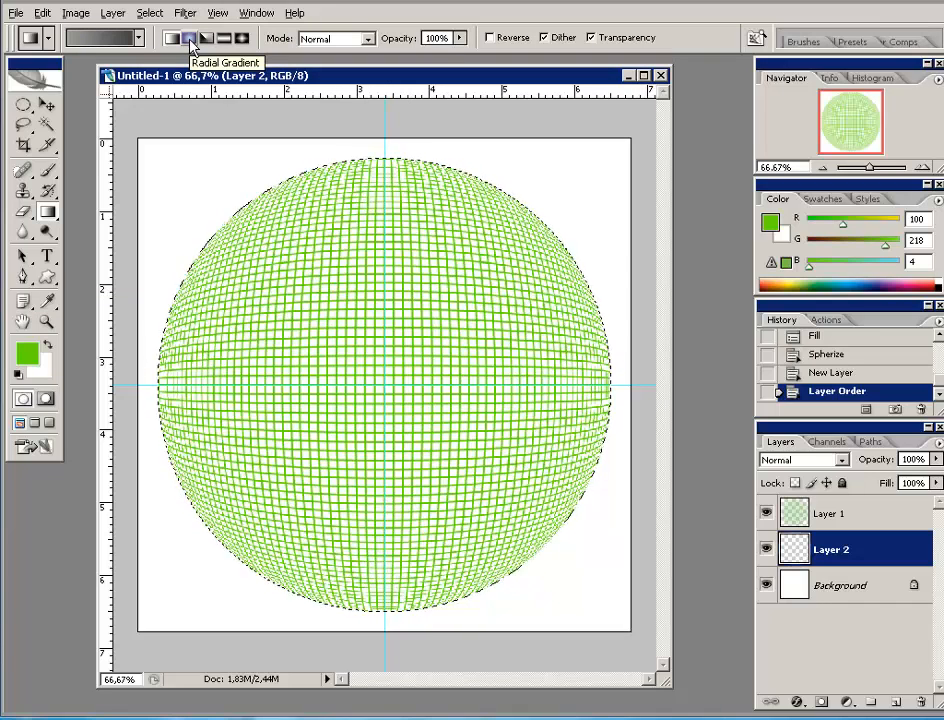
click(190, 41)
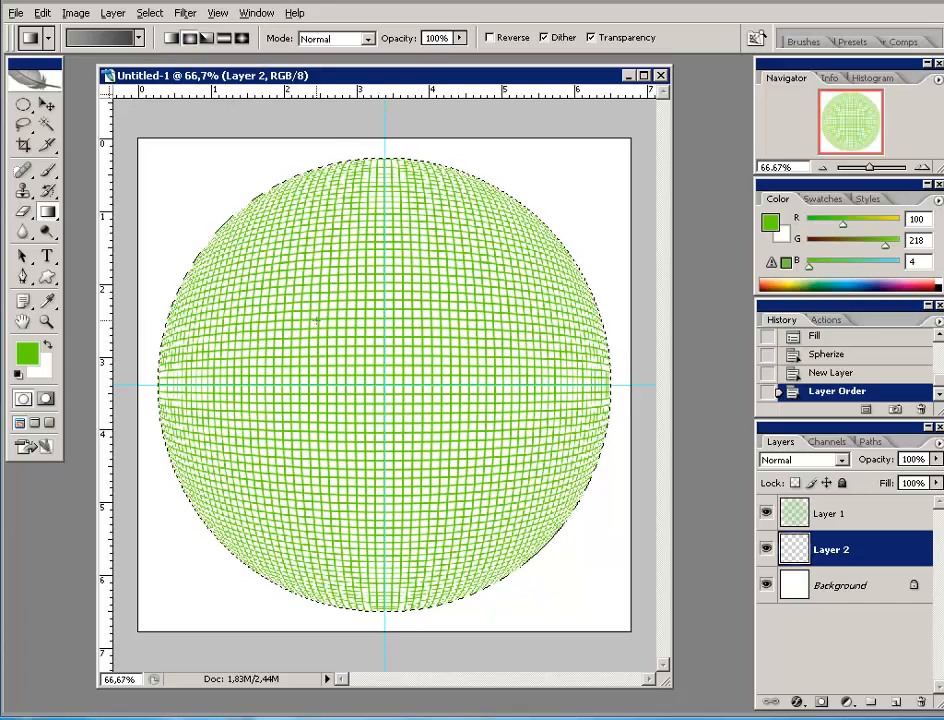
drag(295, 262, 555, 527)
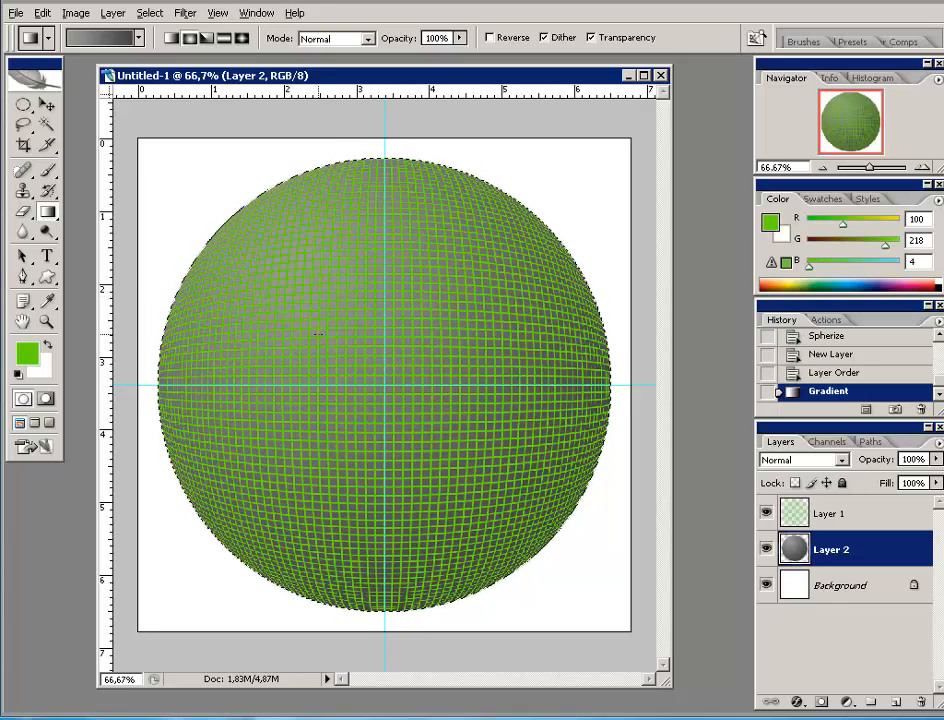
click(100, 43)
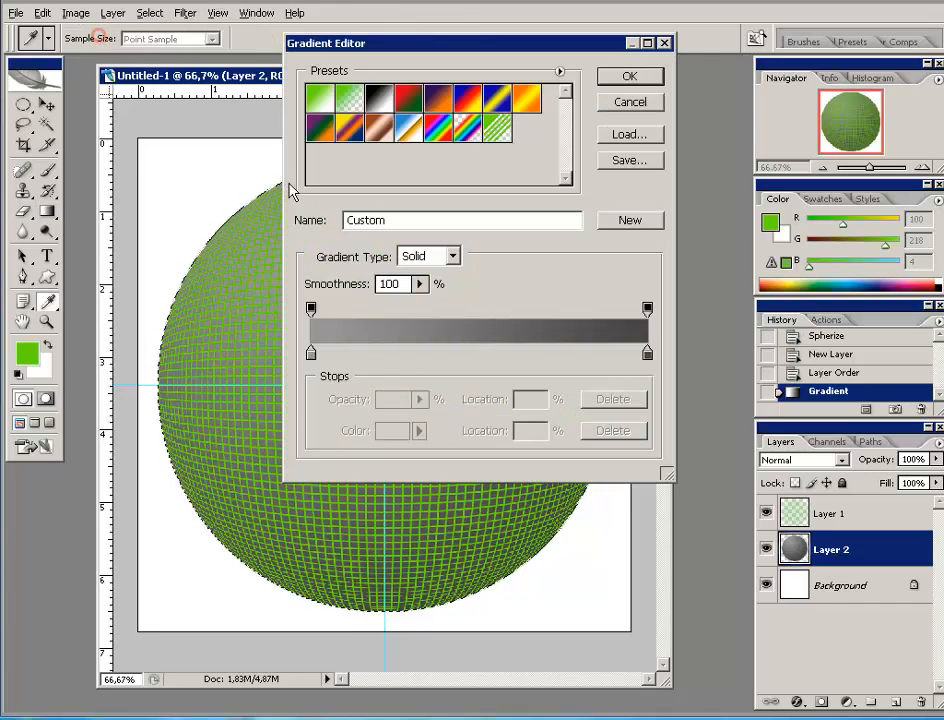
- Change the gradient's left stop colour to light grey c7c8c6
click(311, 354)
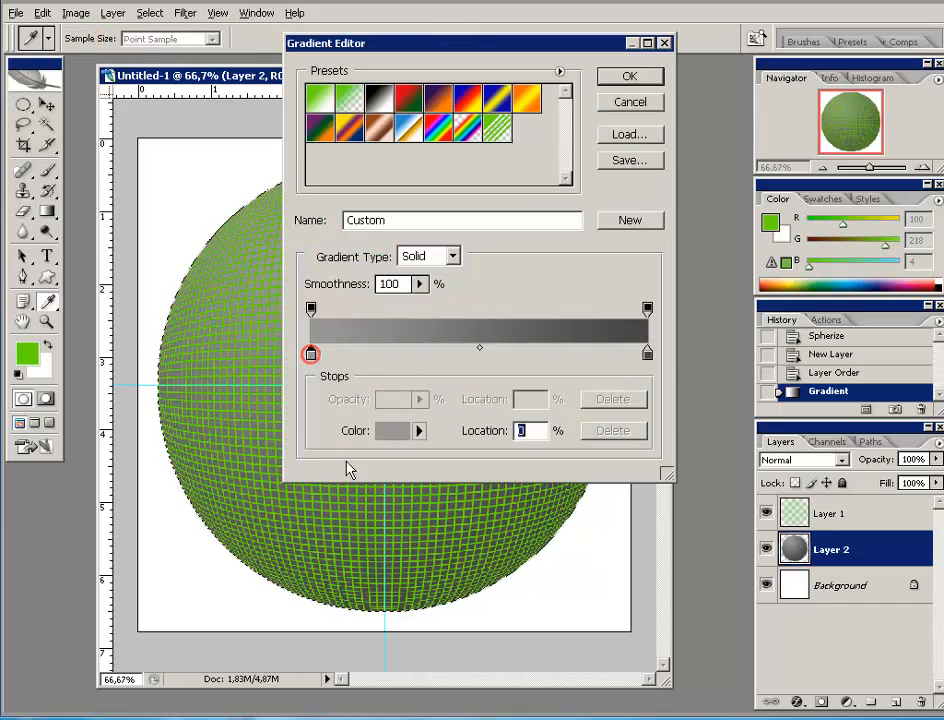
click(395, 437)
mouse_move(440, 385)
mouse_down()
mouse_move(426, 394)
mouse_move(423, 382)
mouse_up()
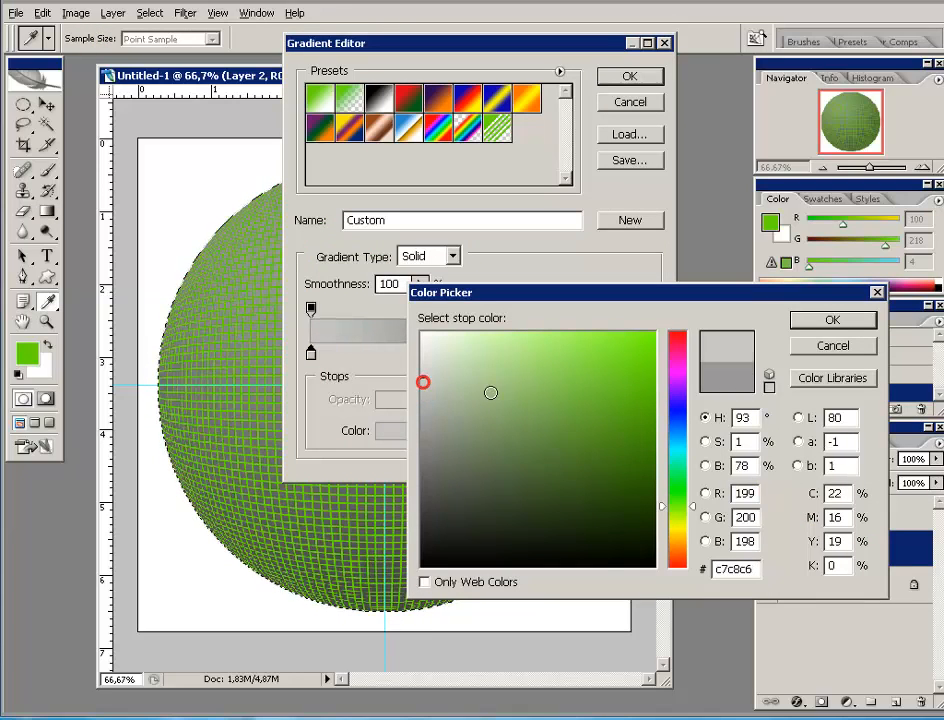
click(820, 322)
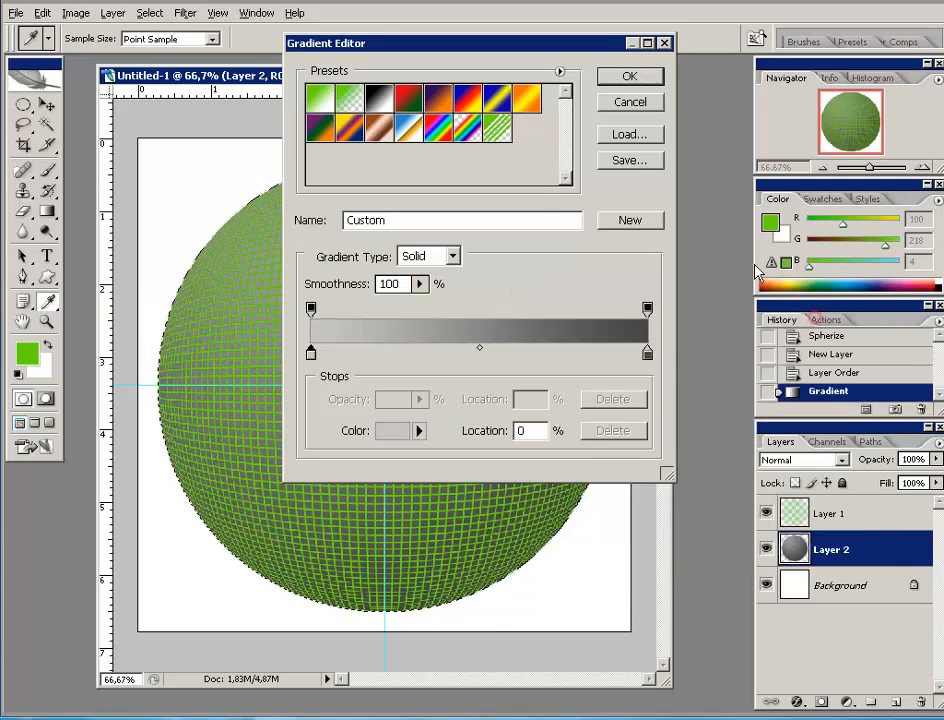
click(642, 78)
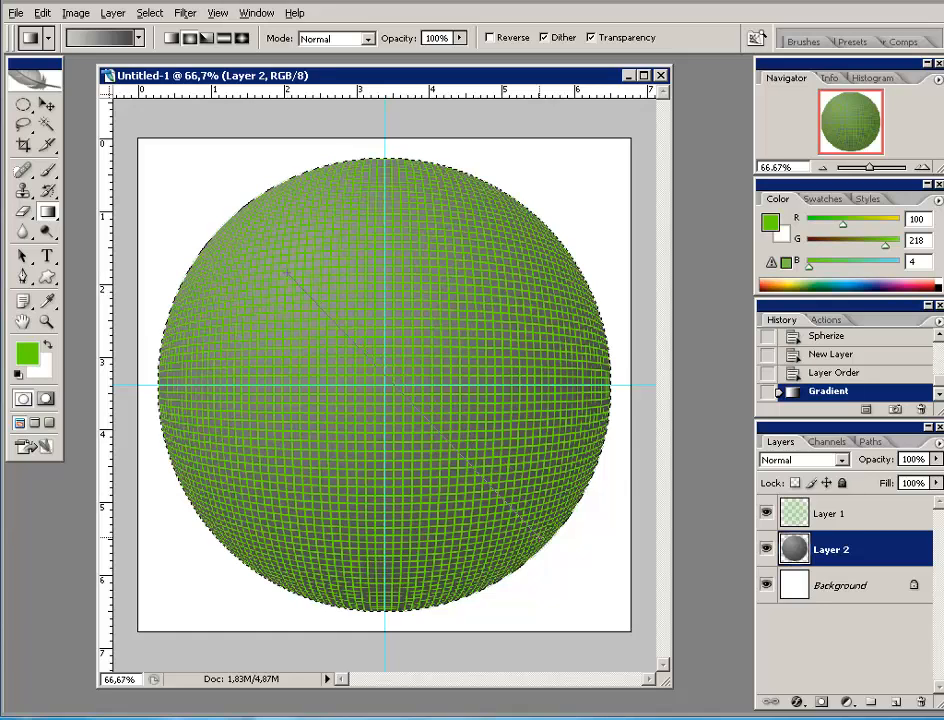
- Redraw the gradient across the sphere, then deselect with Ctrl+D and pick the Move tool
drag(525, 528, 525, 530)
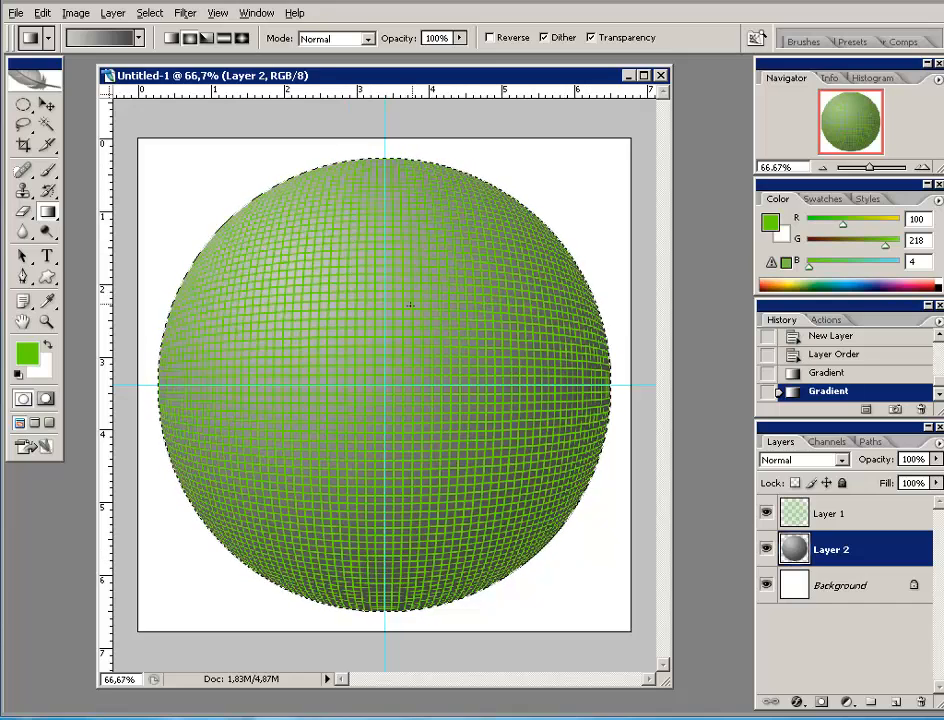
key(ctrl+d)
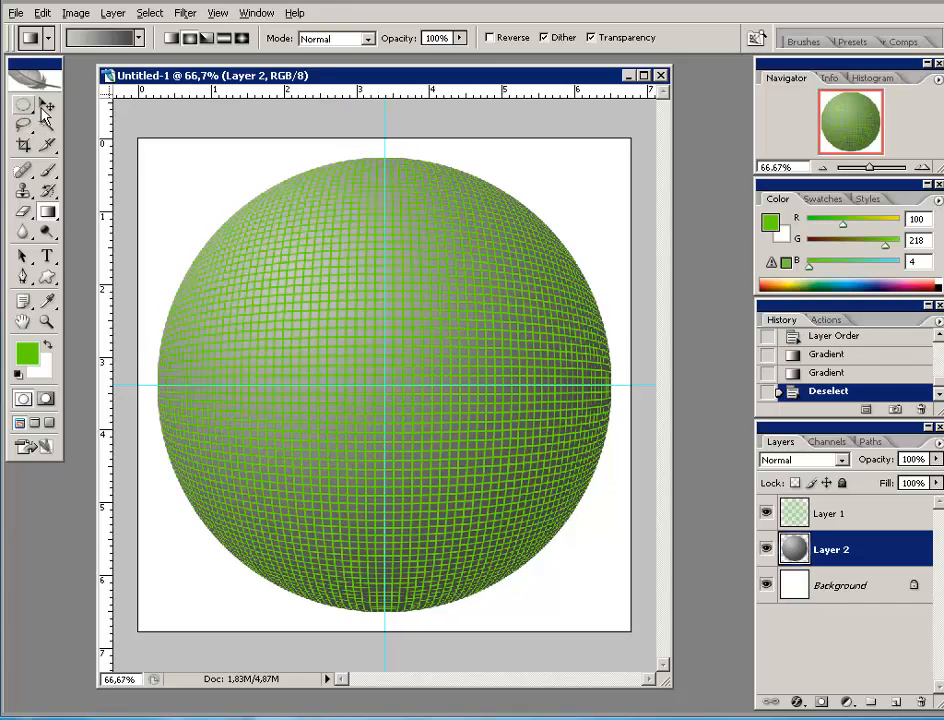
click(47, 104)
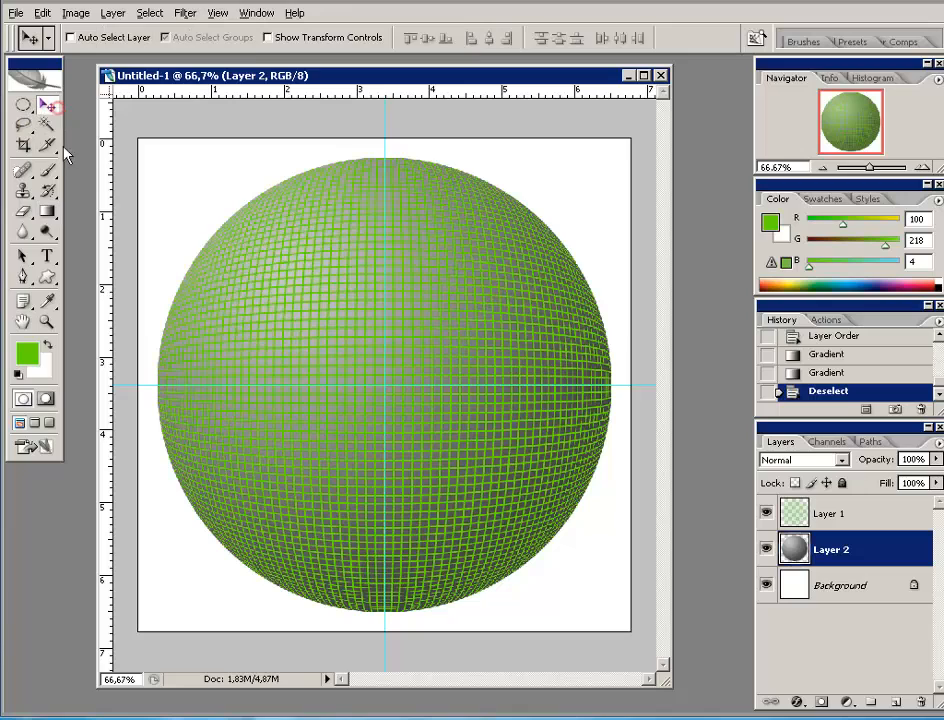
- Hide the guides through View > Show > Guides and select Layer 1
click(216, 14)
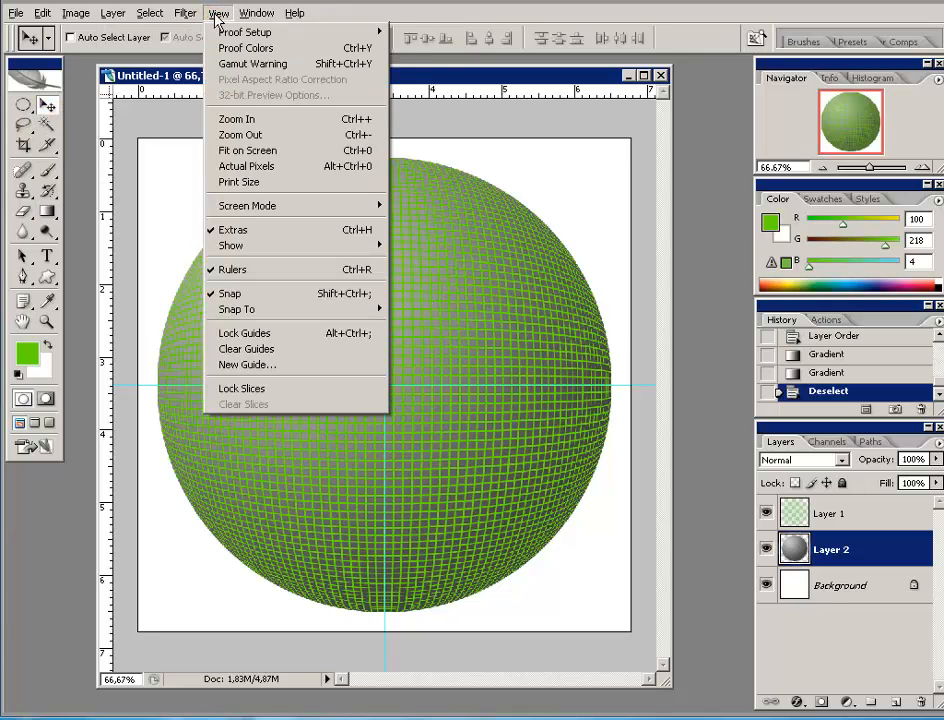
mouse_move(244, 250)
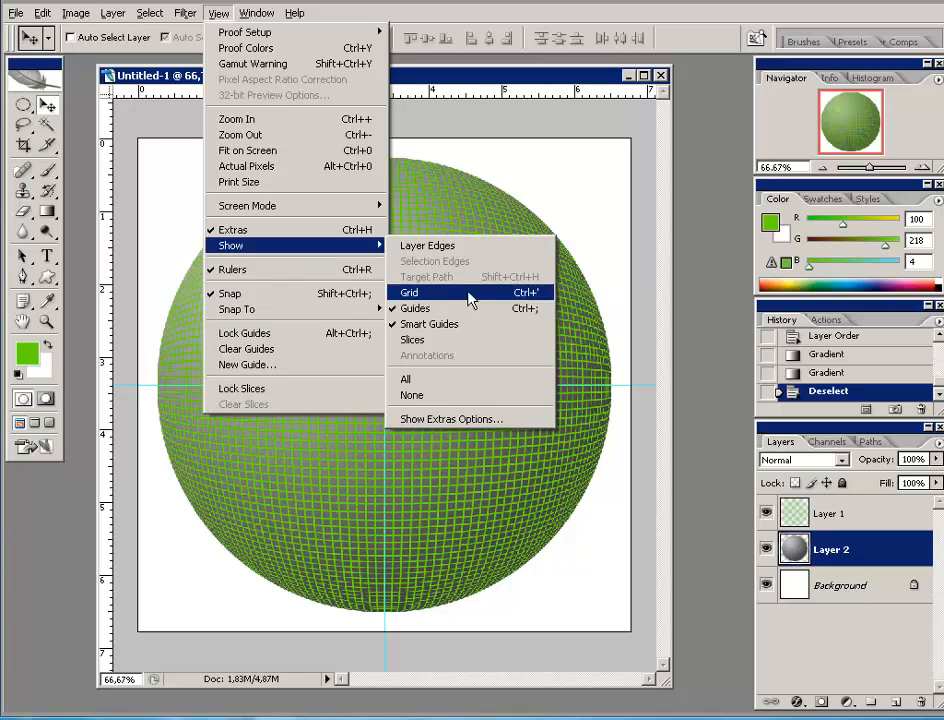
click(421, 308)
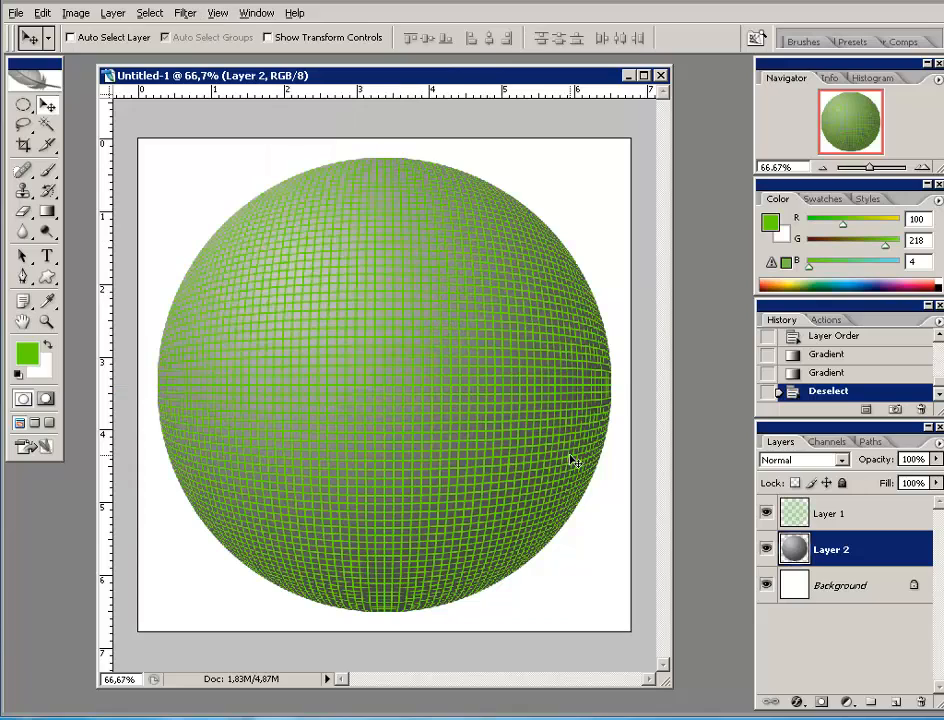
click(841, 515)
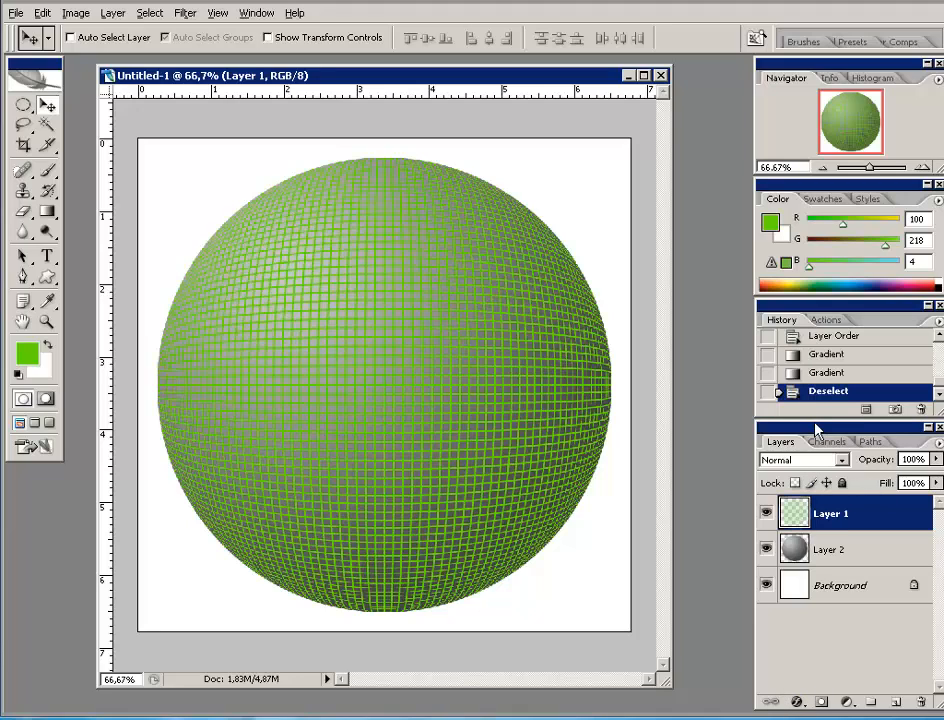
- Add a Bevel and Emboss layer style to Layer 1 with Depth 90
mouse_move(814, 419)
mouse_down()
mouse_move(813, 455)
mouse_move(826, 430)
mouse_up()
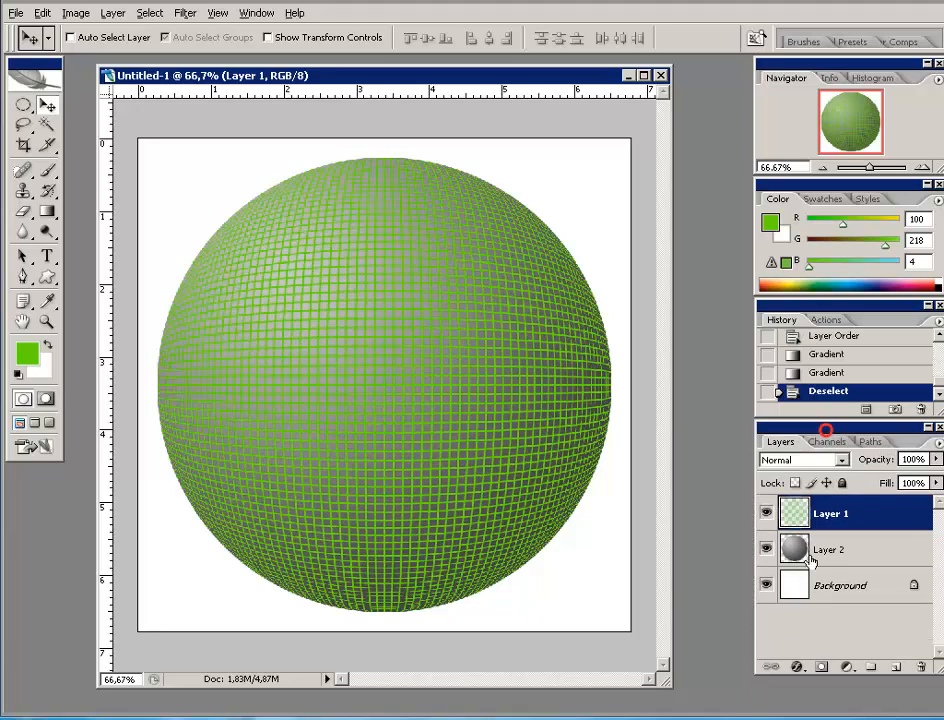
click(797, 668)
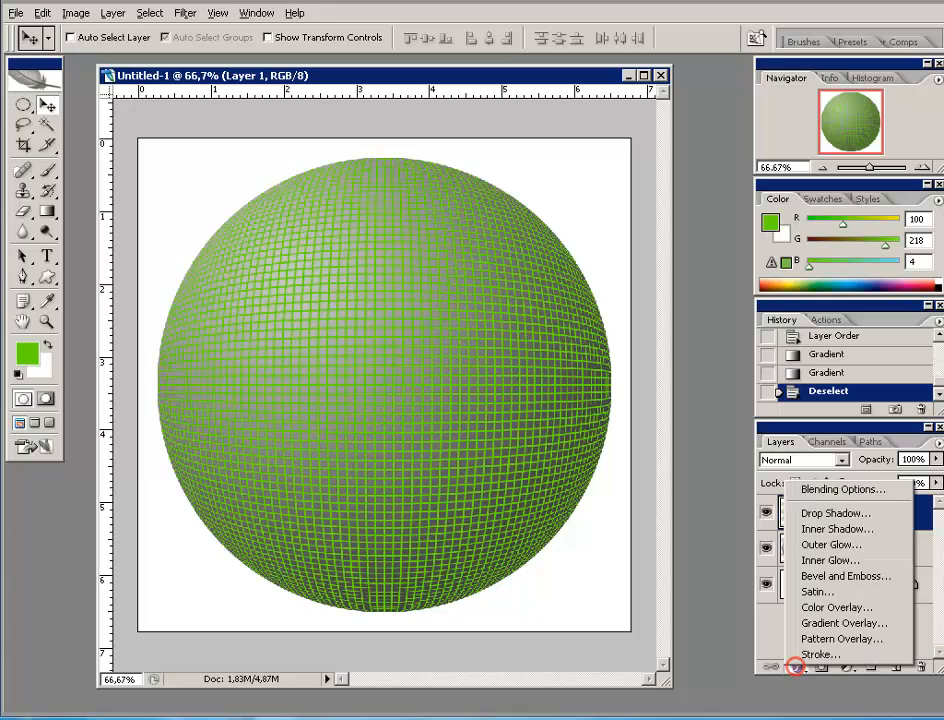
click(825, 577)
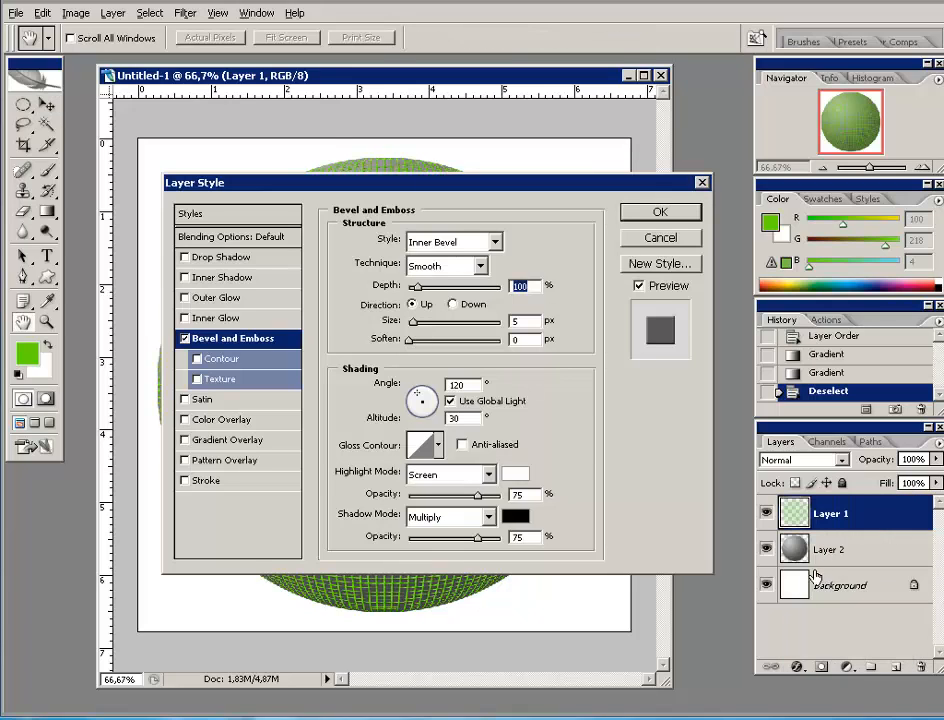
drag(371, 184, 660, 129)
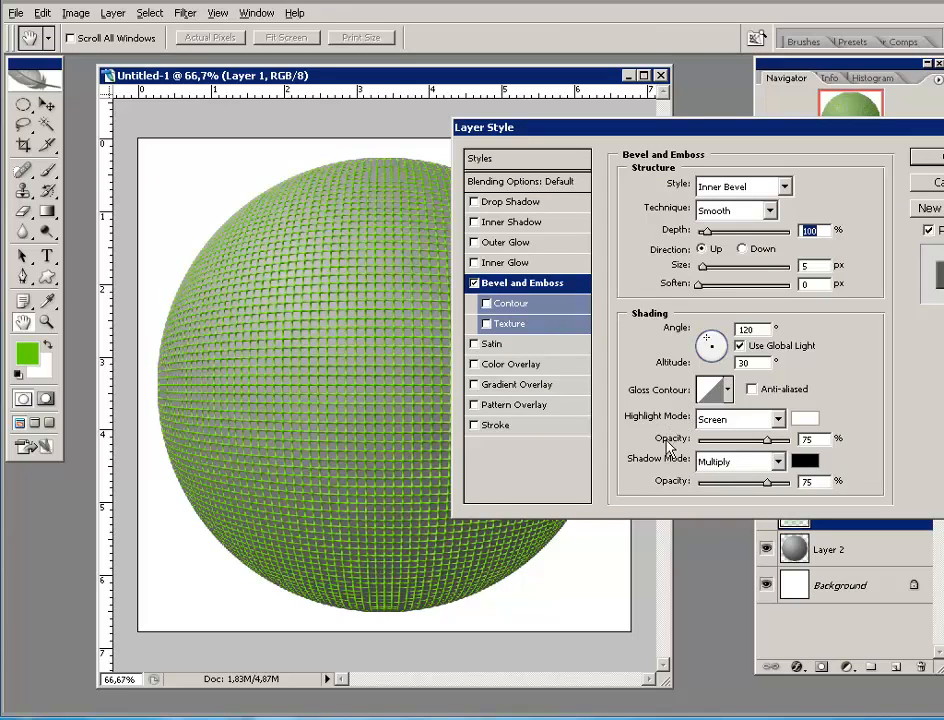
drag(722, 134, 672, 62)
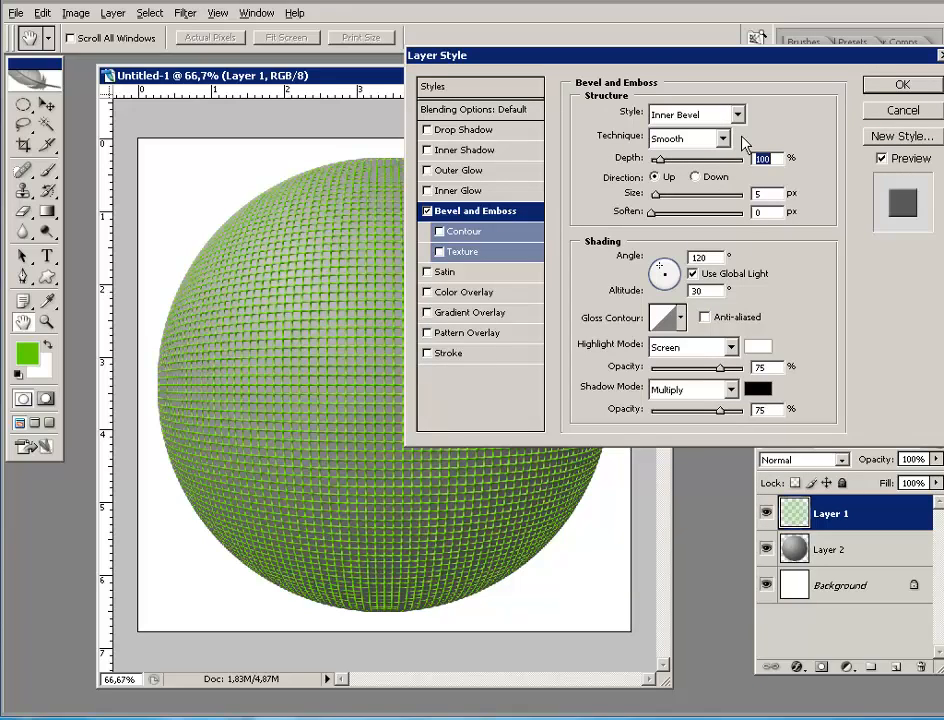
click(774, 155)
text(90)
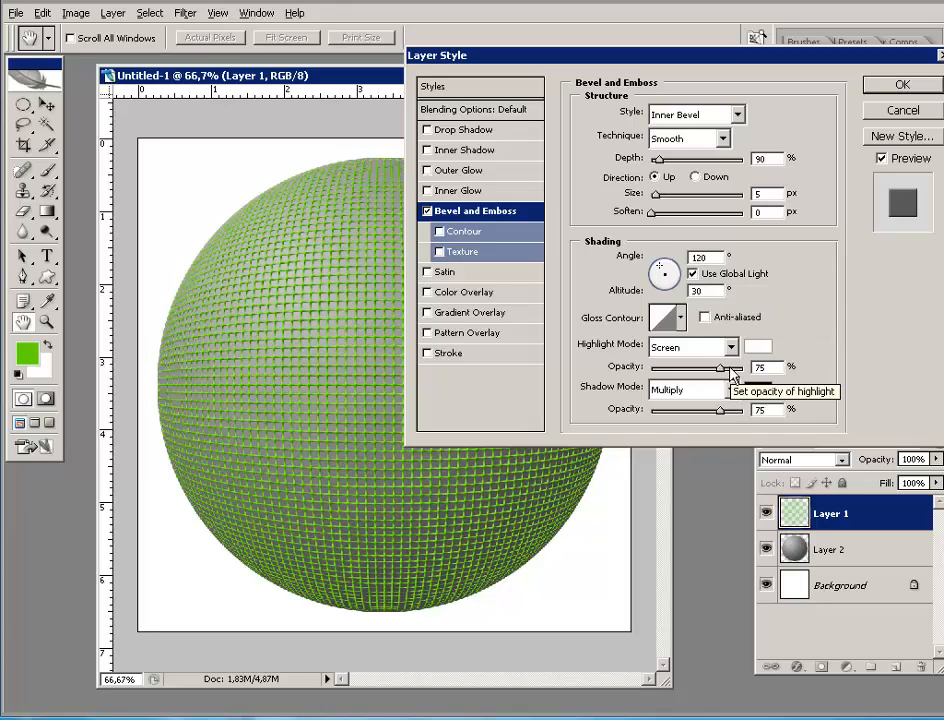
- Choose a Ring-style gloss contour for the bevel after trying Ring - Double
click(681, 318)
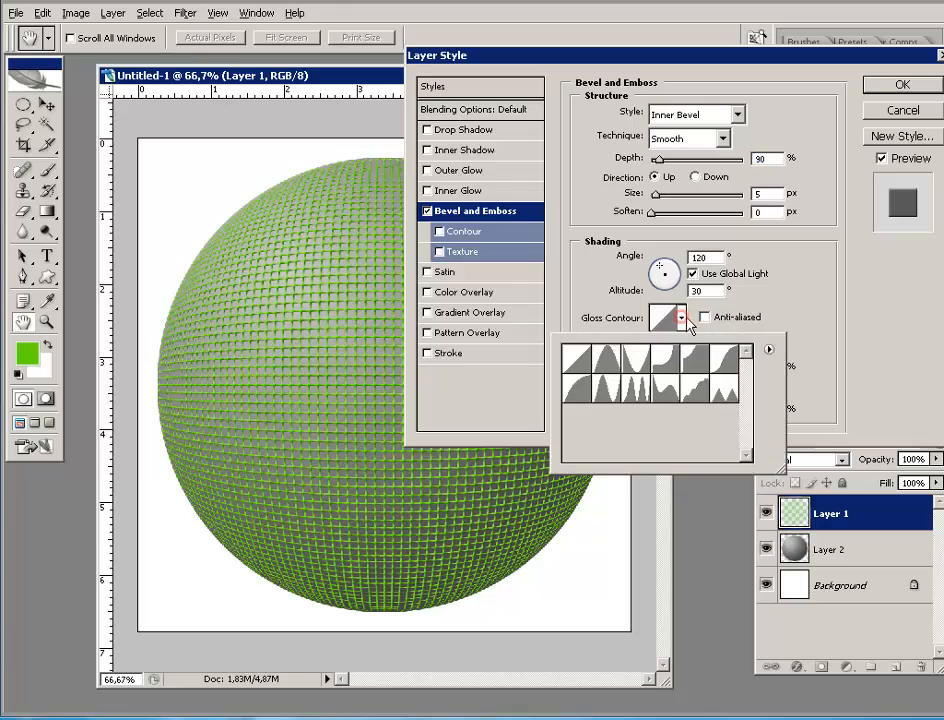
click(633, 390)
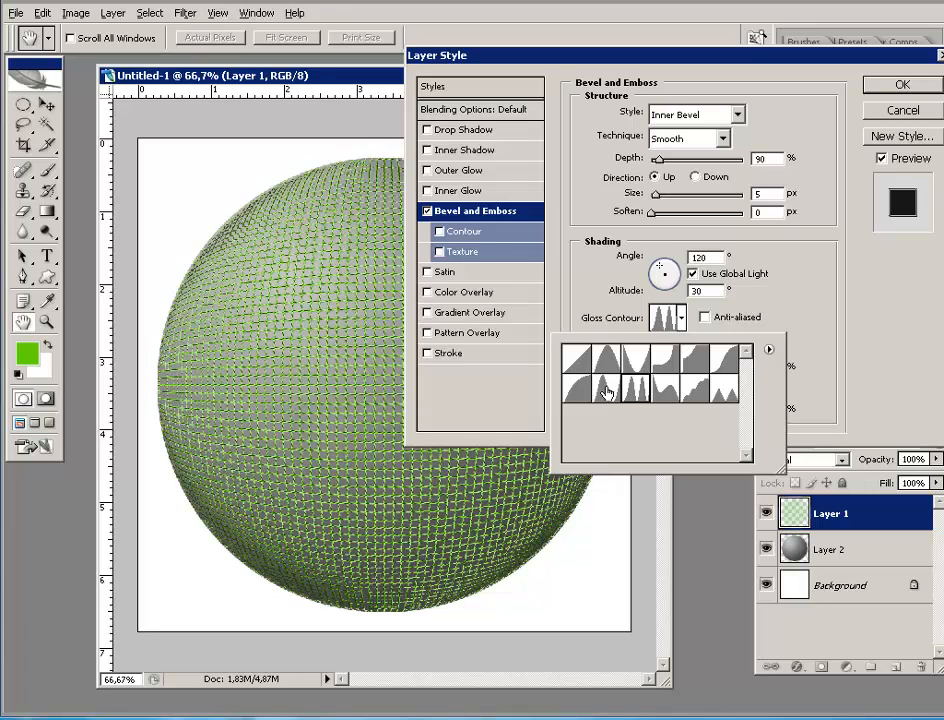
click(607, 392)
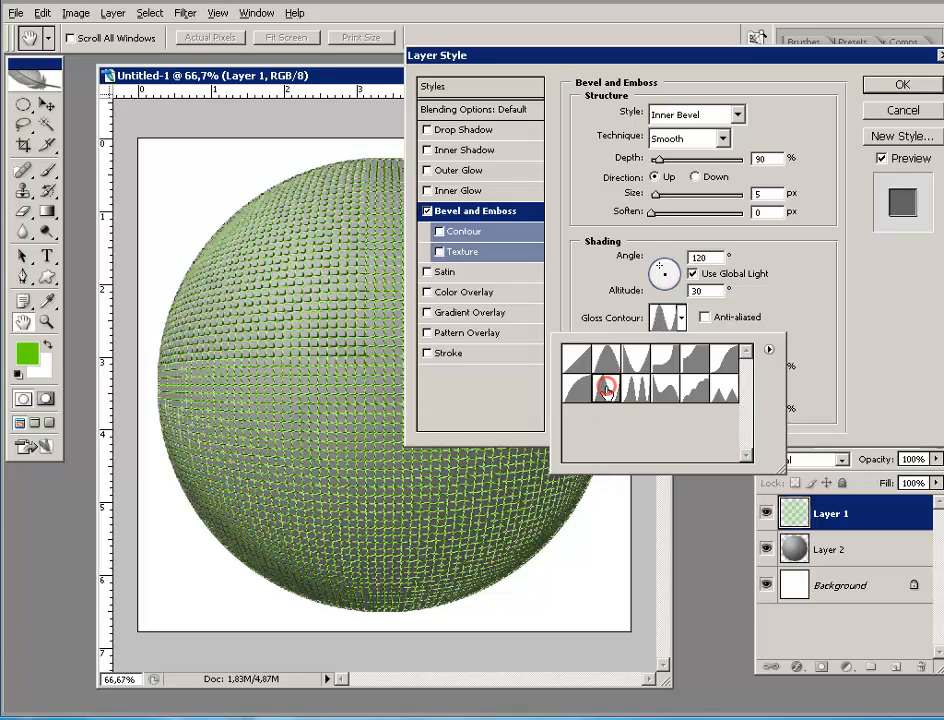
click(596, 53)
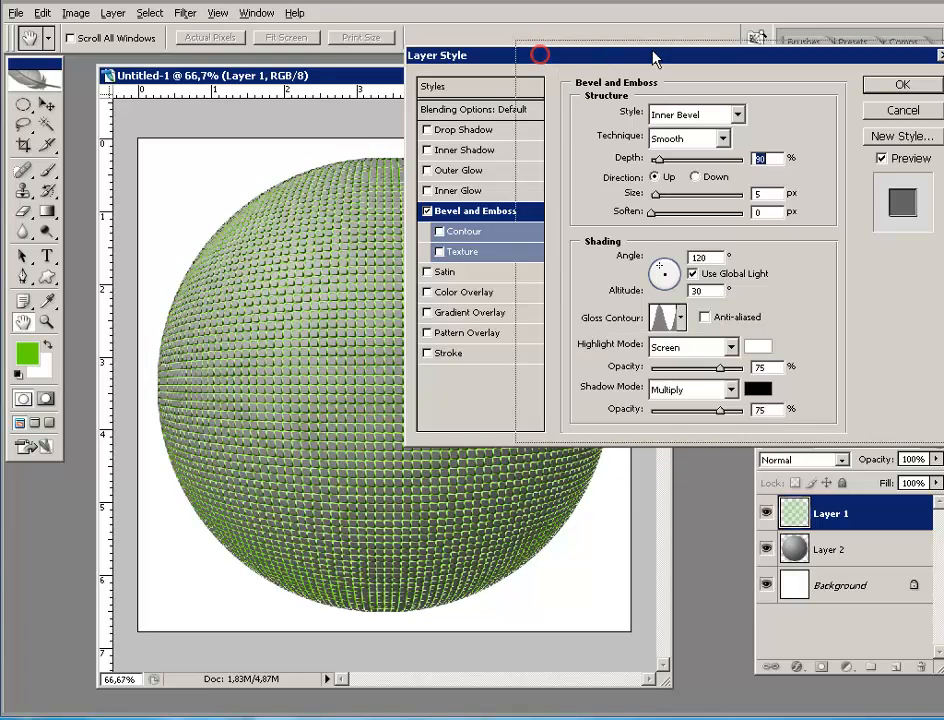
drag(653, 57, 764, 52)
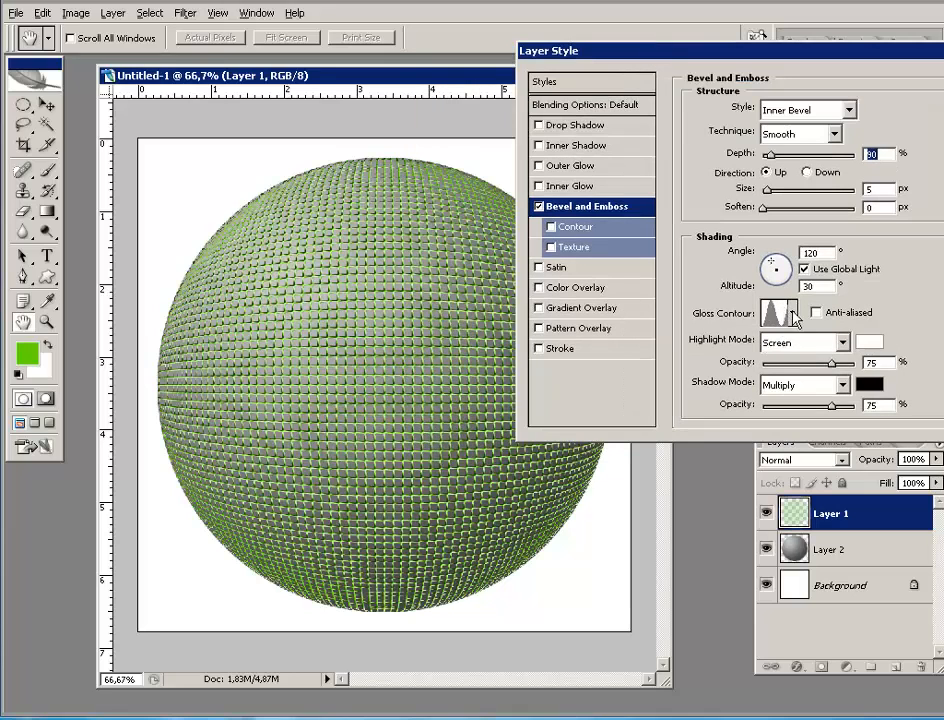
click(793, 313)
click(745, 385)
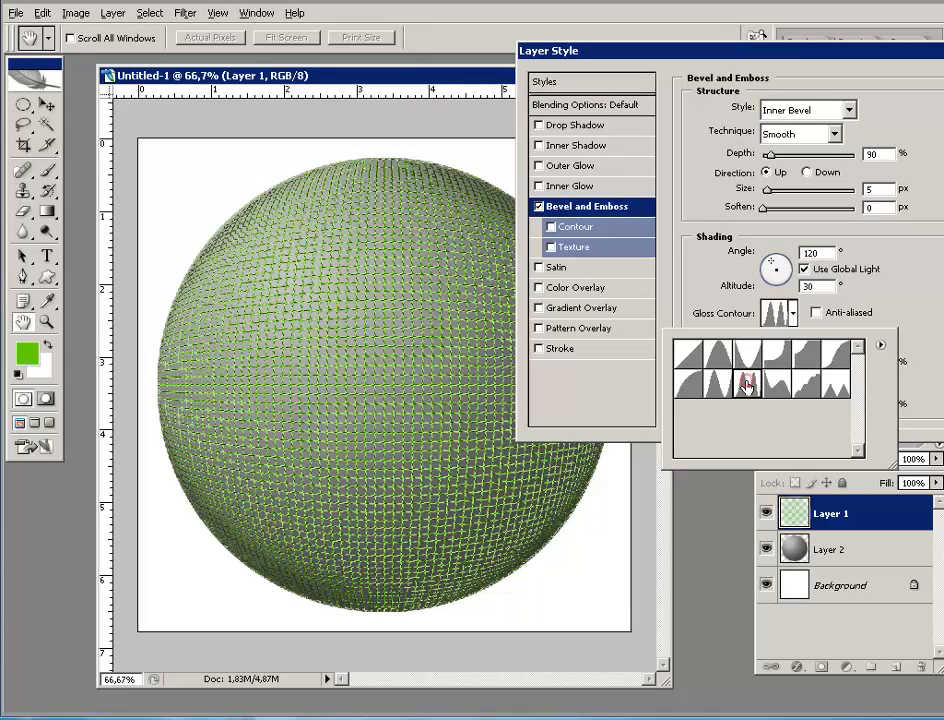
drag(590, 46, 507, 66)
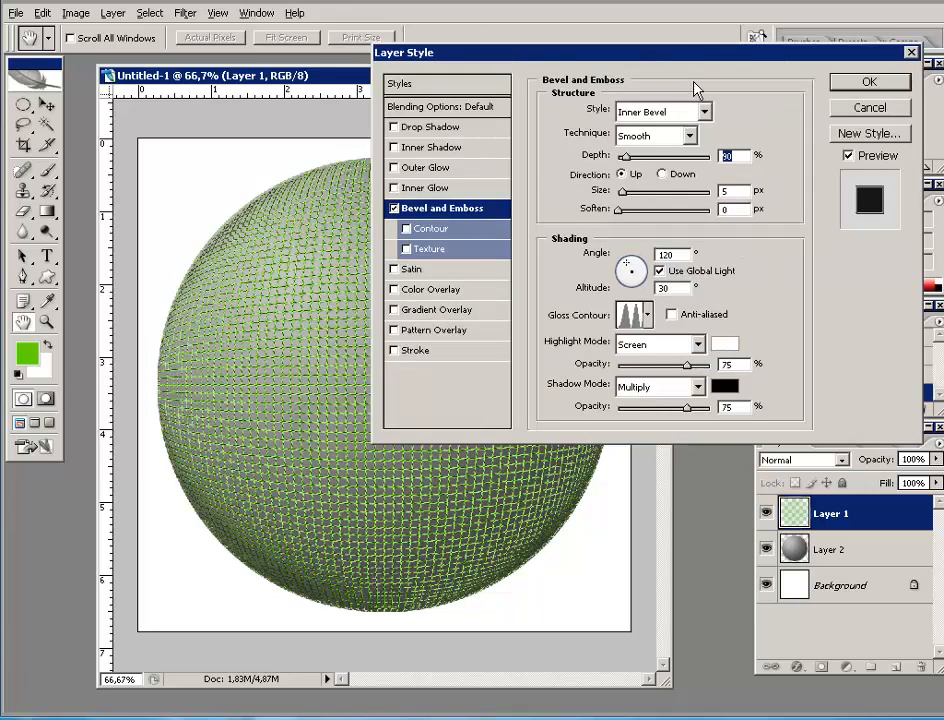
drag(731, 52, 742, 35)
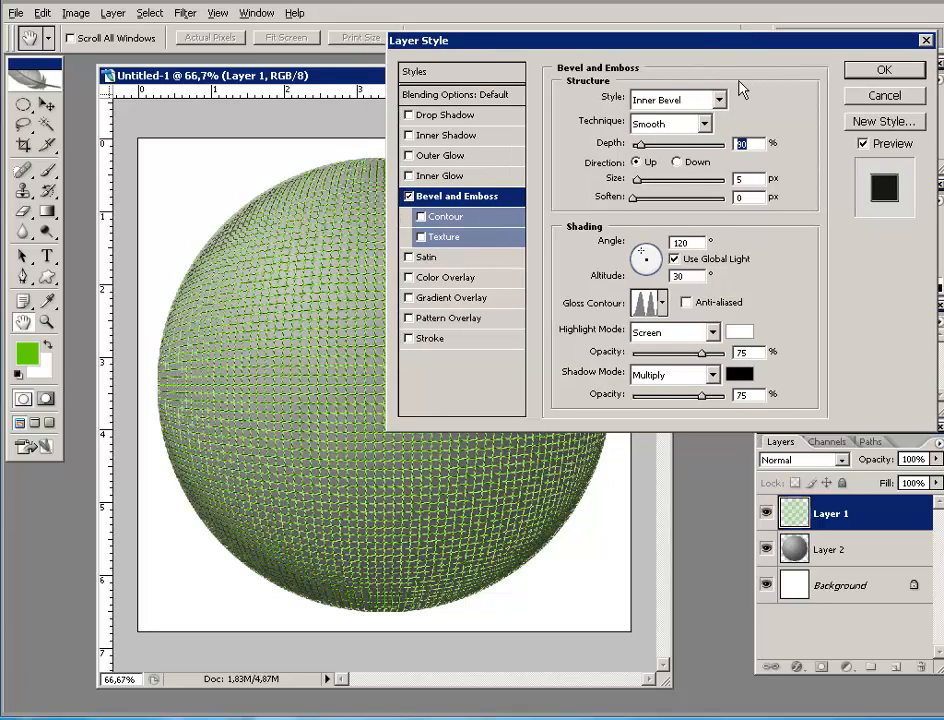
- Enable the Color Overlay effect, toggling it off and on to compare with the bevel
click(408, 278)
click(443, 279)
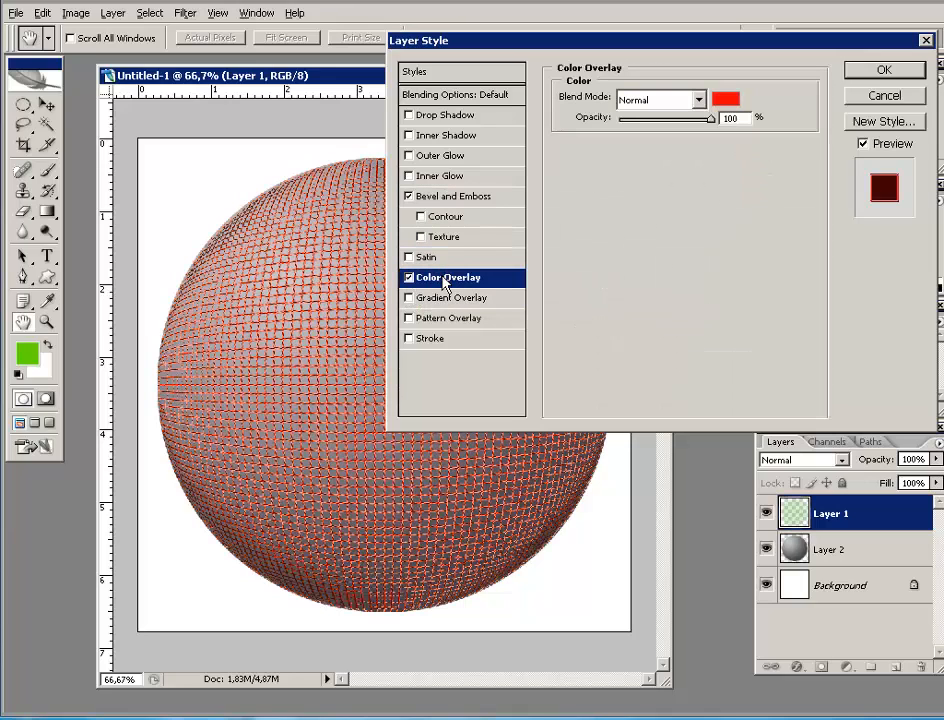
click(489, 276)
click(452, 199)
click(408, 277)
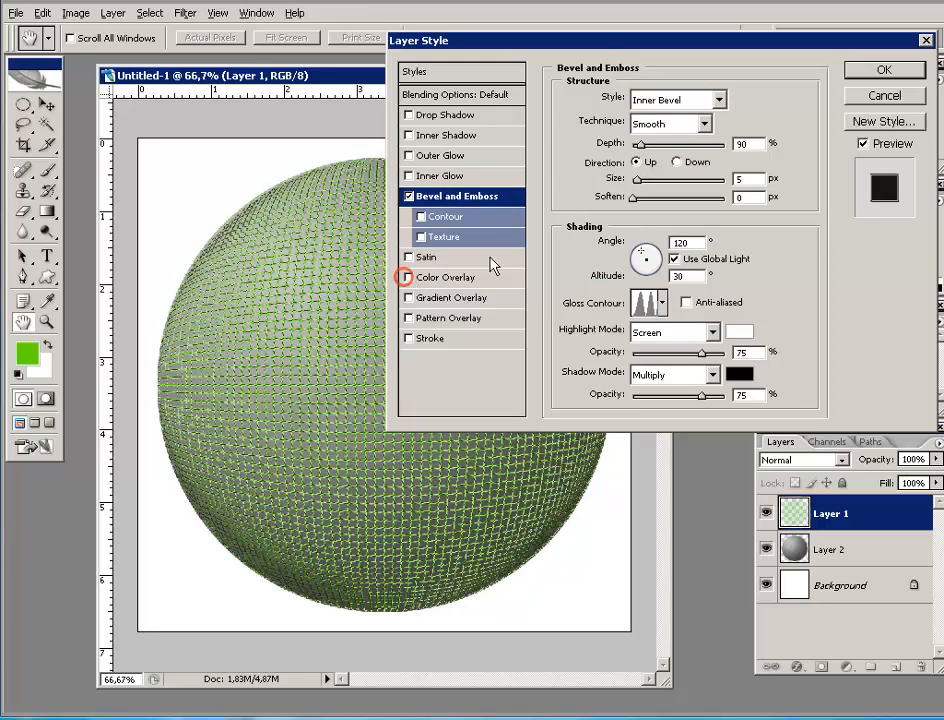
click(409, 280)
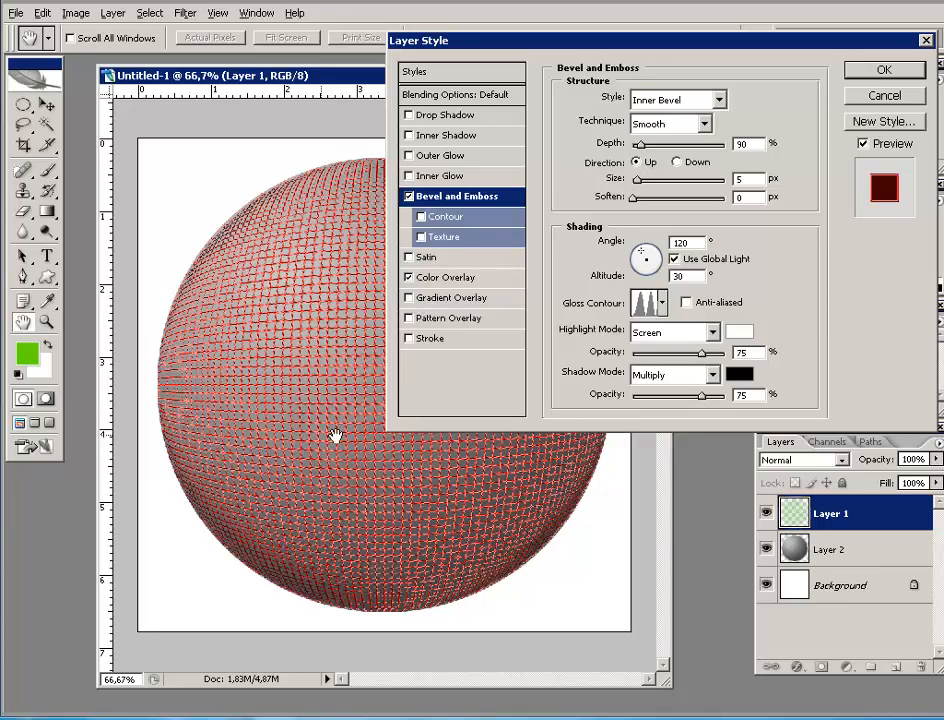
click(490, 280)
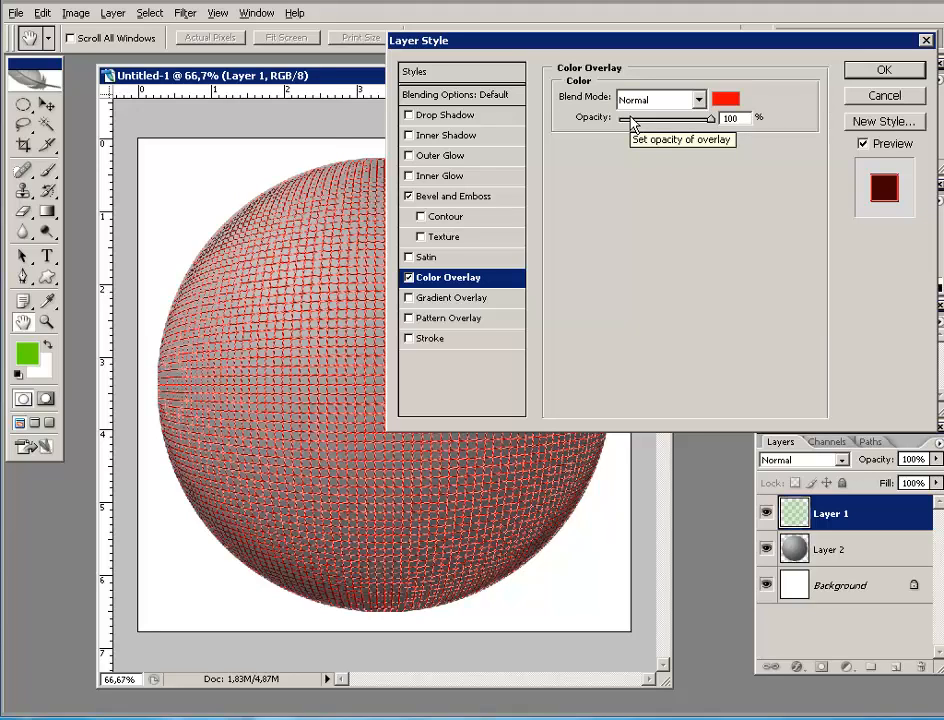
- Set the overlay colour to grey 7d7d7d and apply the layer style
click(726, 101)
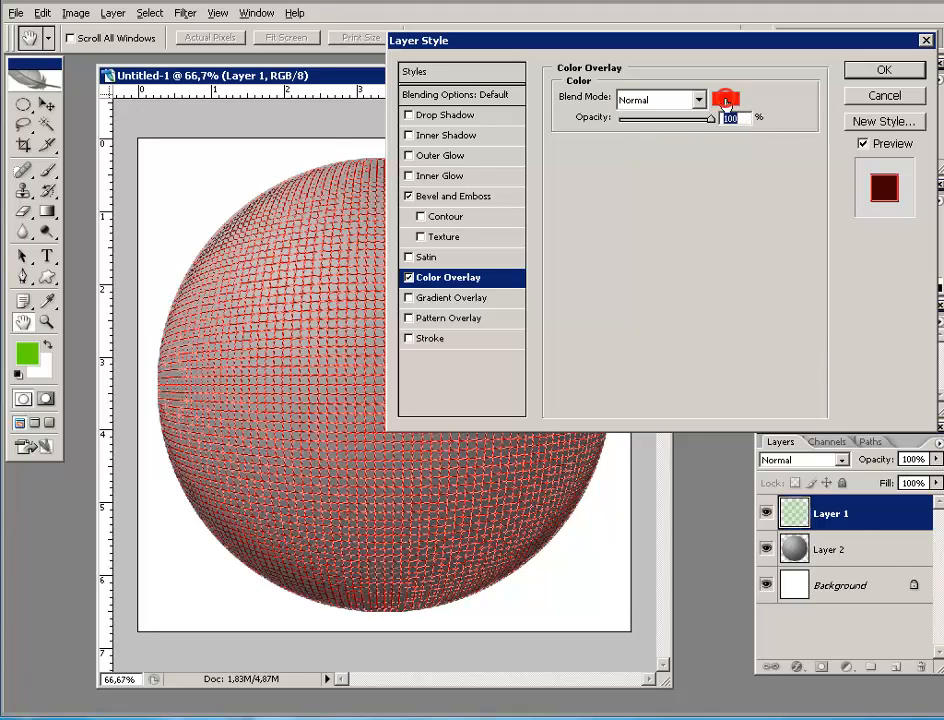
mouse_move(466, 489)
mouse_down()
mouse_move(426, 485)
mouse_move(425, 442)
mouse_up()
drag(512, 292, 557, 272)
drag(471, 423, 466, 432)
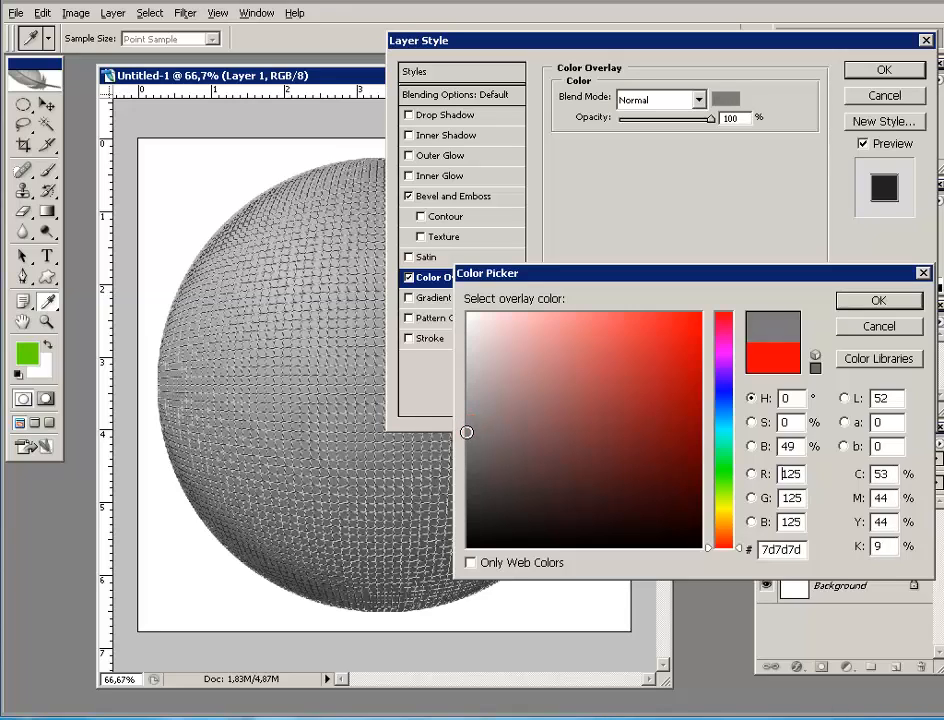
click(886, 304)
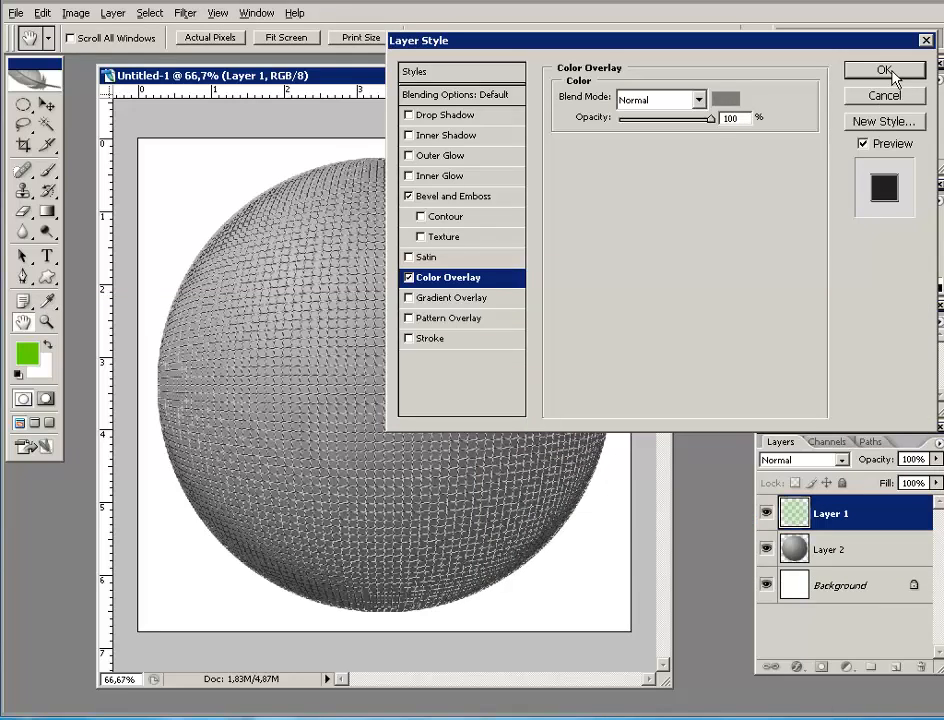
click(886, 70)
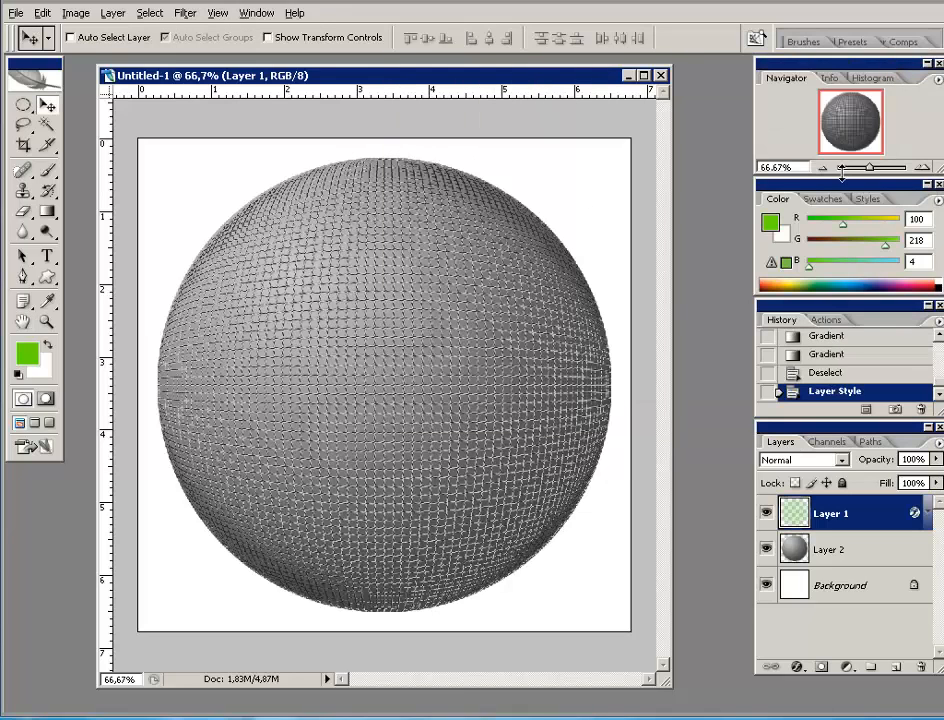
- Zoom to 100% to inspect the mesh, then zoom out with the Navigator to 16.67%
click(919, 167)
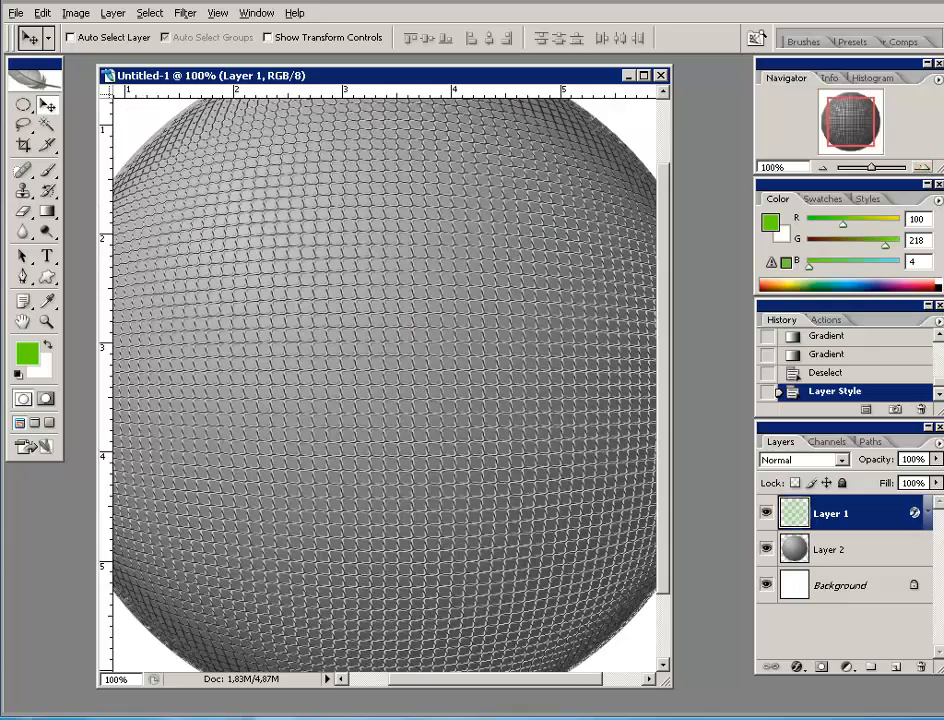
mouse_move(864, 124)
mouse_down()
mouse_move(853, 113)
mouse_move(866, 116)
mouse_move(864, 136)
mouse_move(853, 125)
mouse_move(866, 122)
mouse_up()
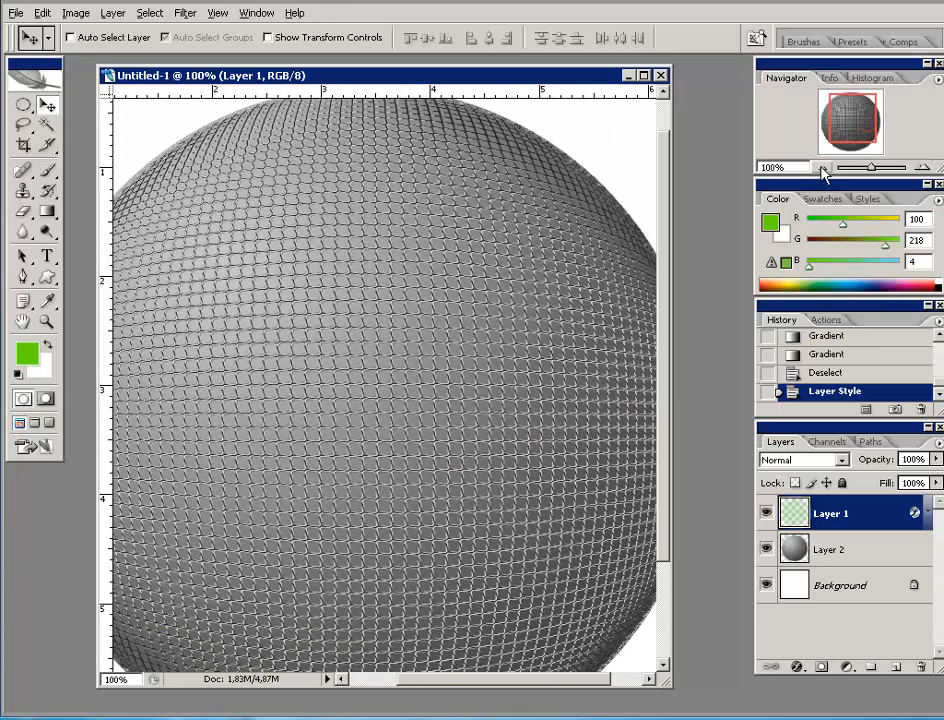
click(829, 167)
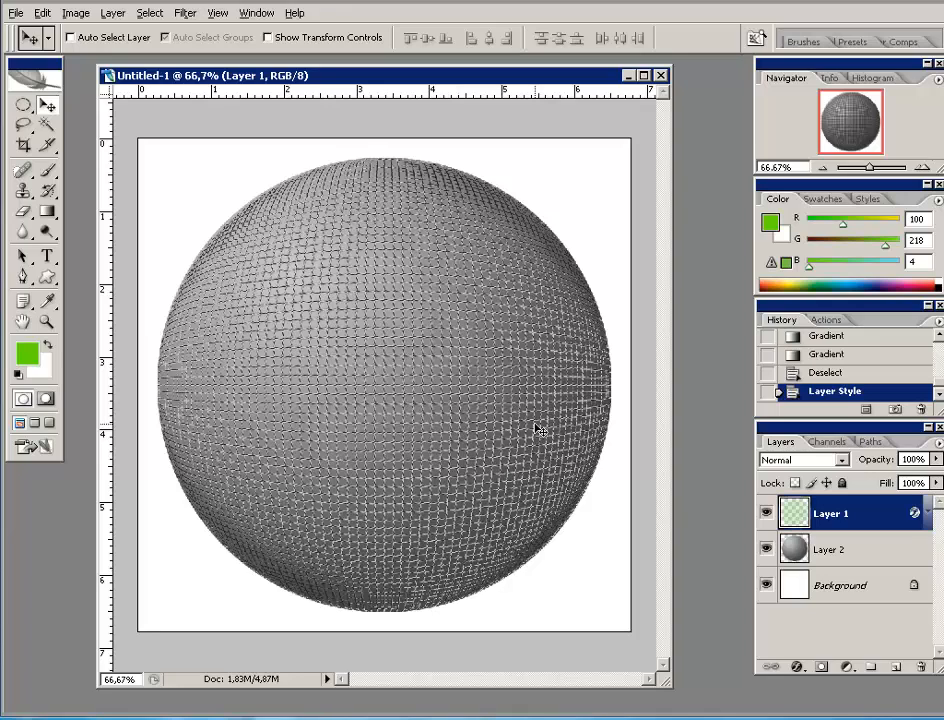
click(820, 167)
click(820, 167)
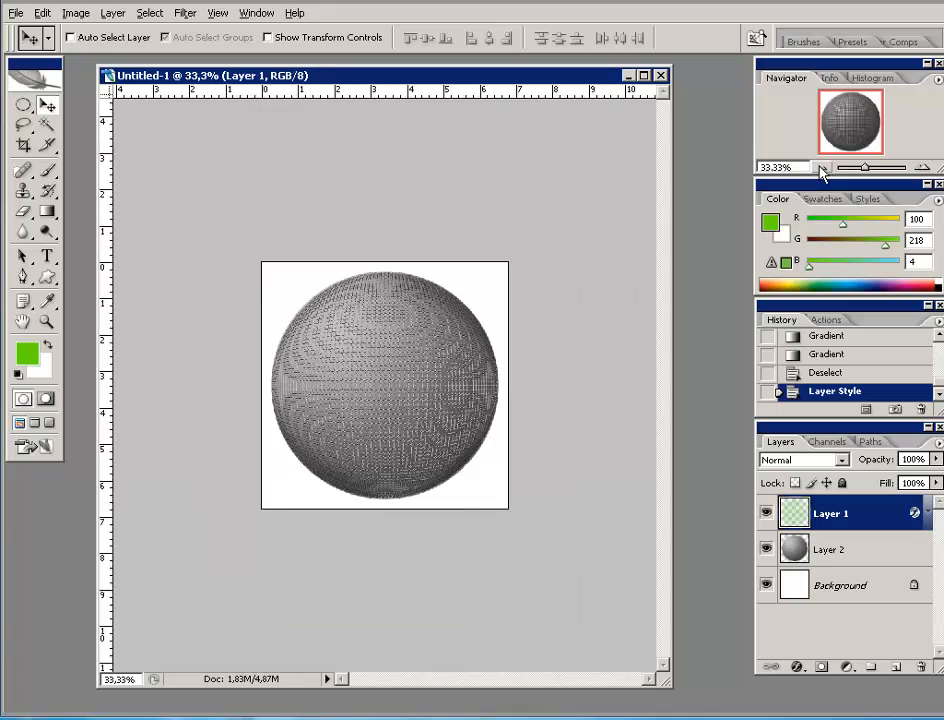
click(820, 167)
click(820, 167)
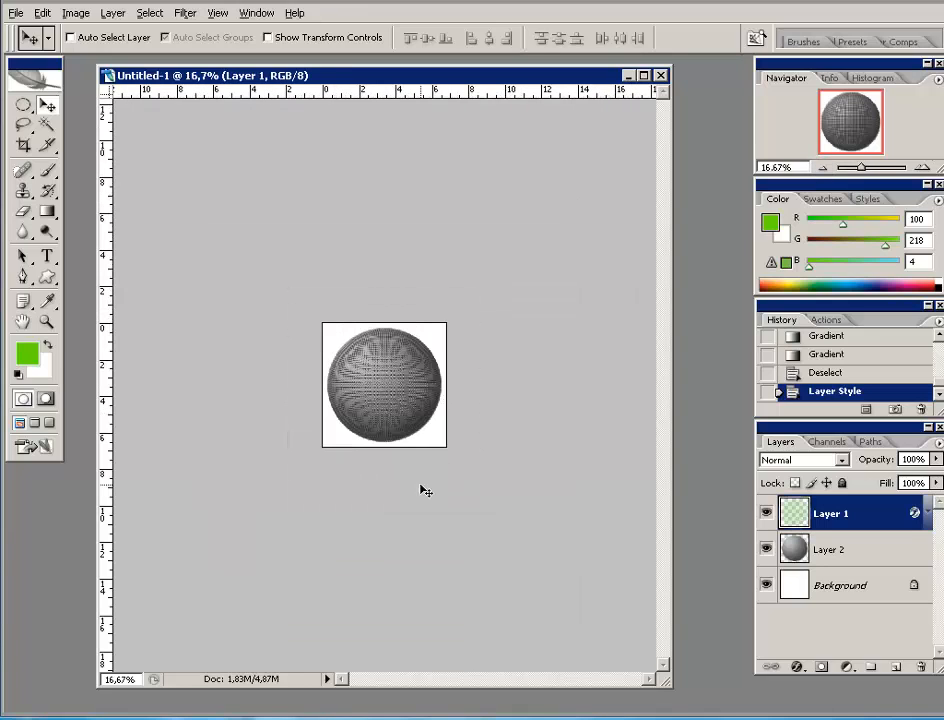
- Draw a crop box around the whole canvas with the Crop tool
click(23, 146)
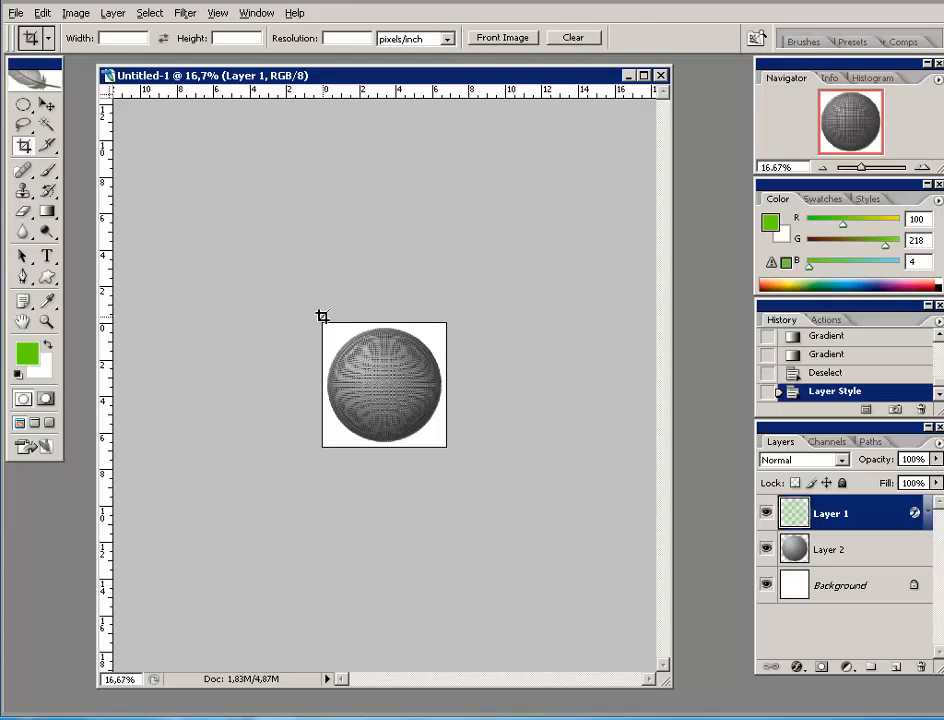
drag(322, 316, 460, 452)
drag(323, 385, 313, 385)
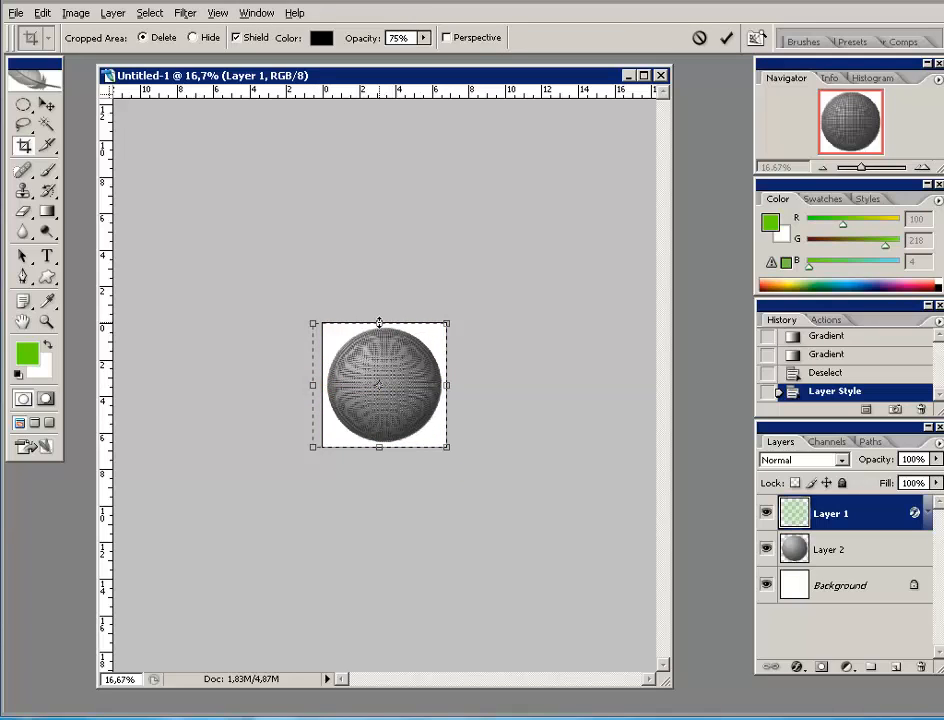
drag(379, 322, 379, 313)
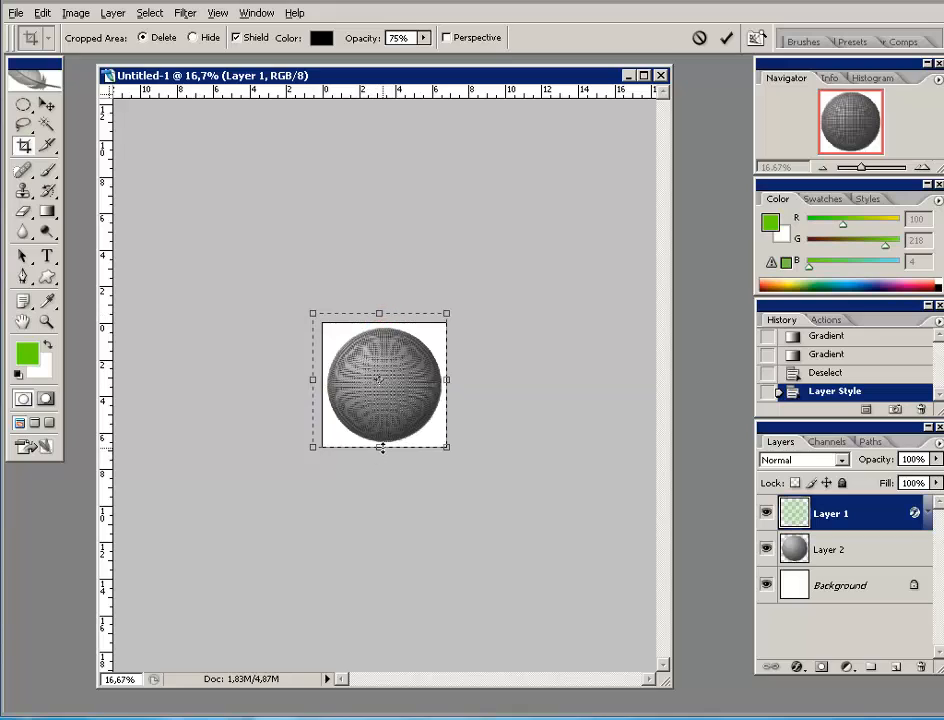
drag(380, 447, 380, 461)
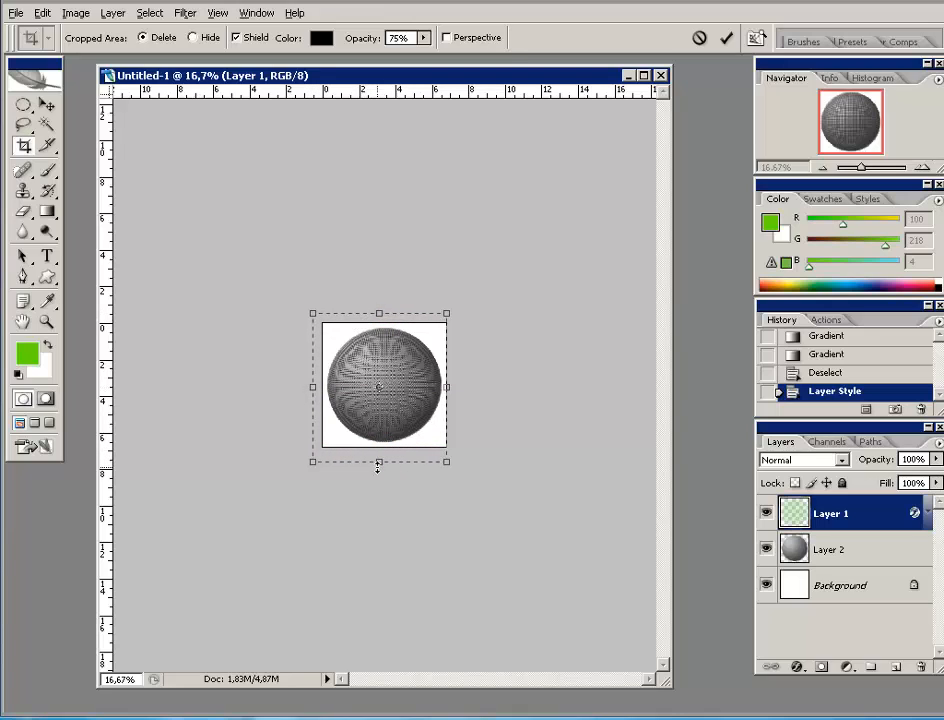
drag(377, 461, 377, 457)
- Stretch the crop box's right edge far past the sphere and commit the crop
drag(447, 386, 643, 386)
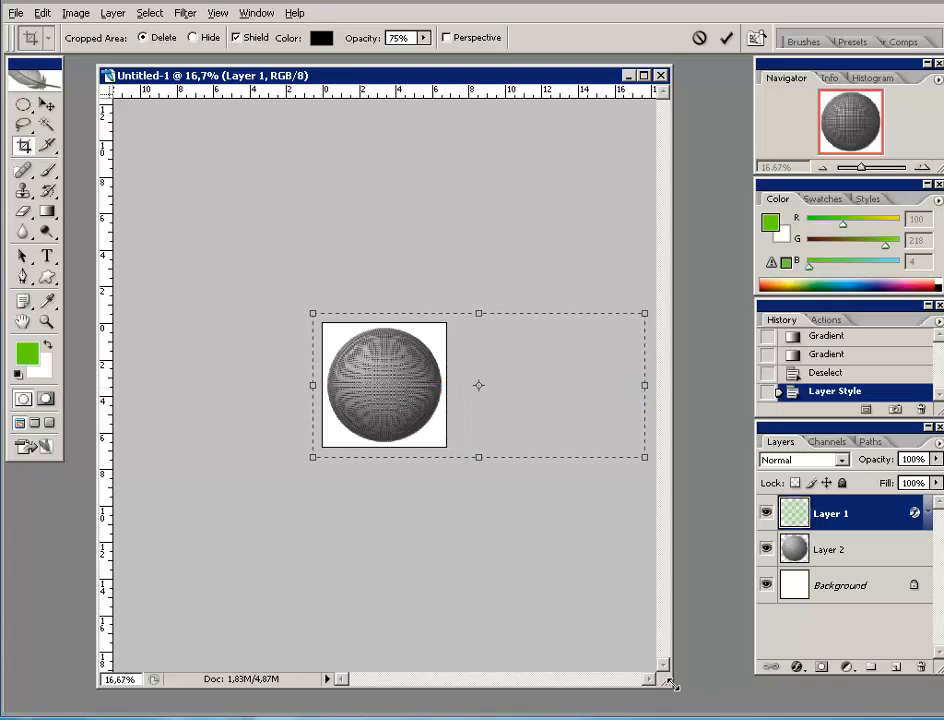
drag(672, 684, 755, 703)
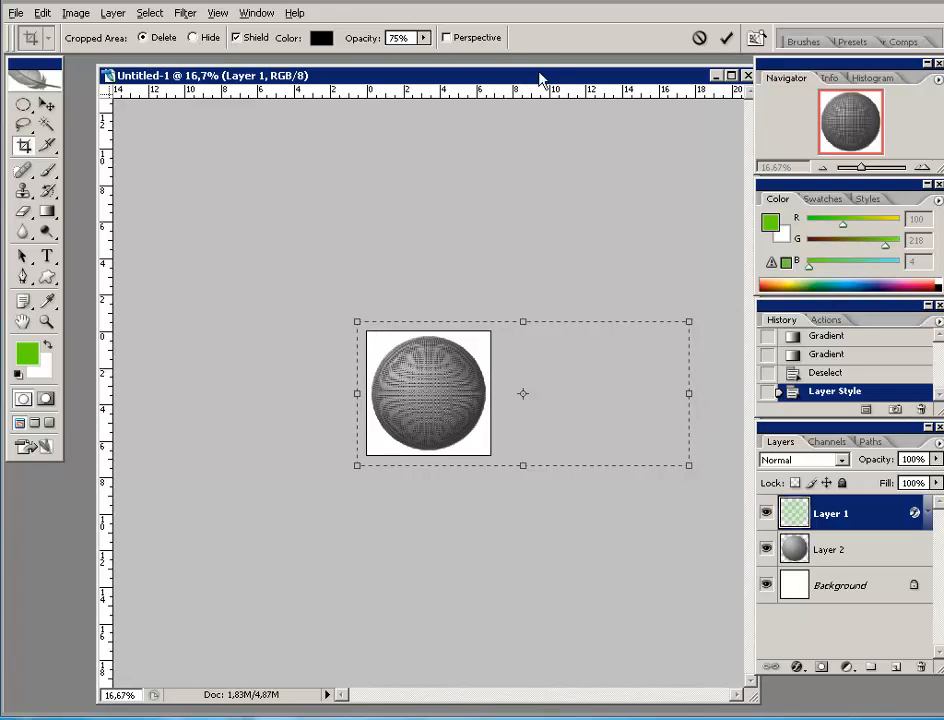
drag(537, 73, 506, 75)
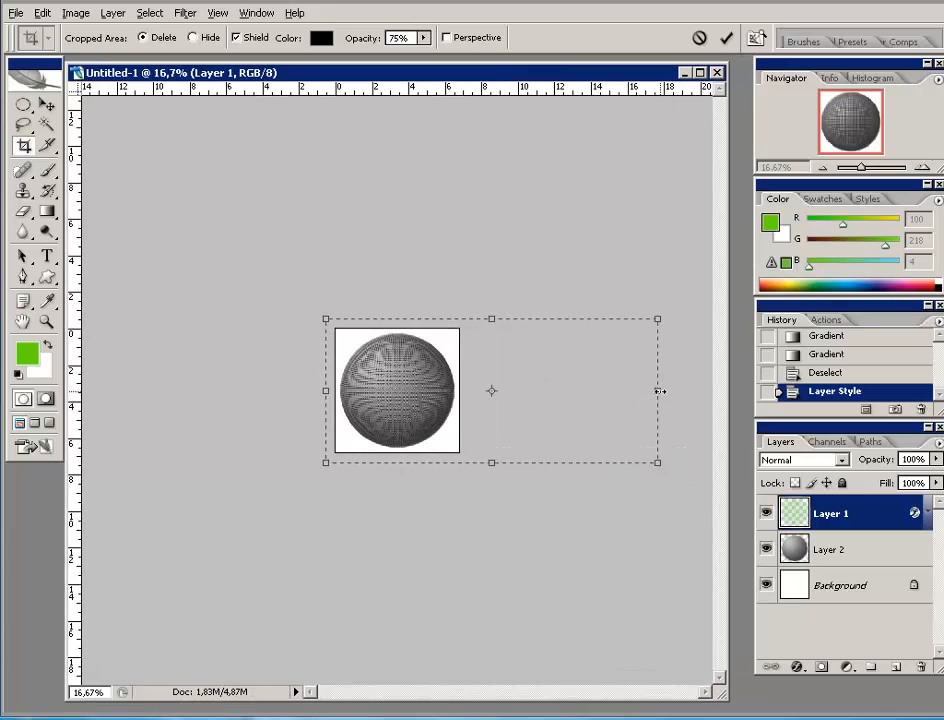
drag(659, 391, 711, 391)
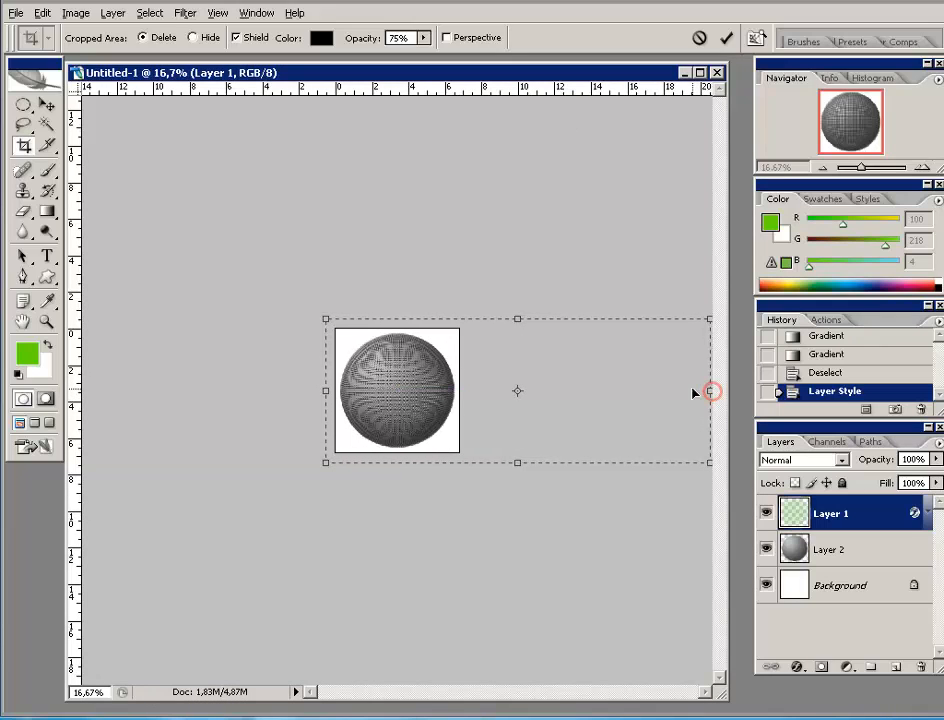
click(726, 39)
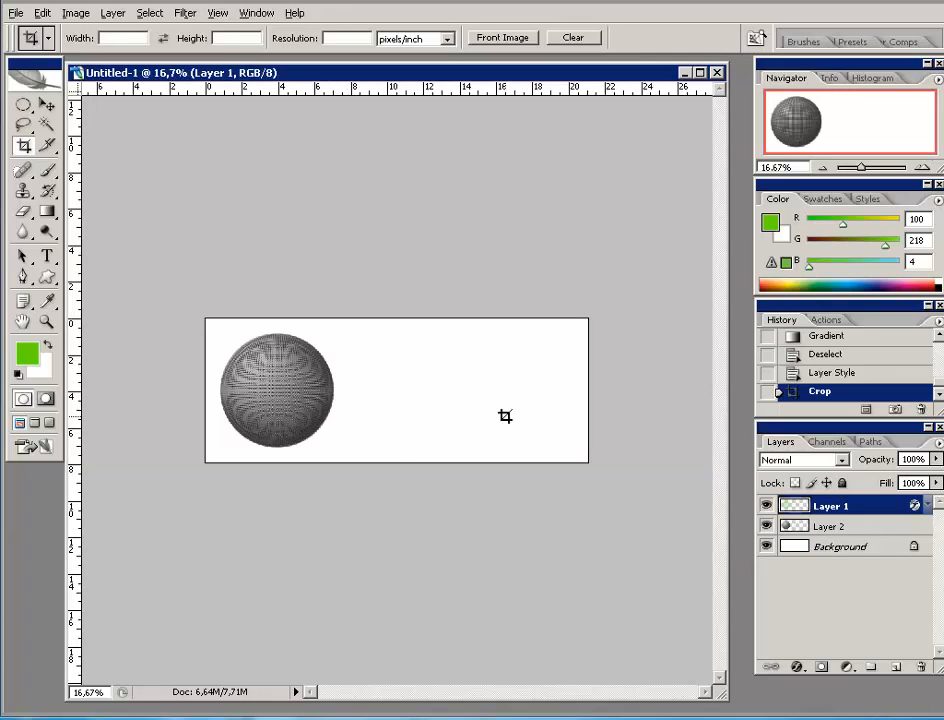
- Zoom the document to 25% and bring up the Gradient Editor from the Gradient Tool
click(924, 167)
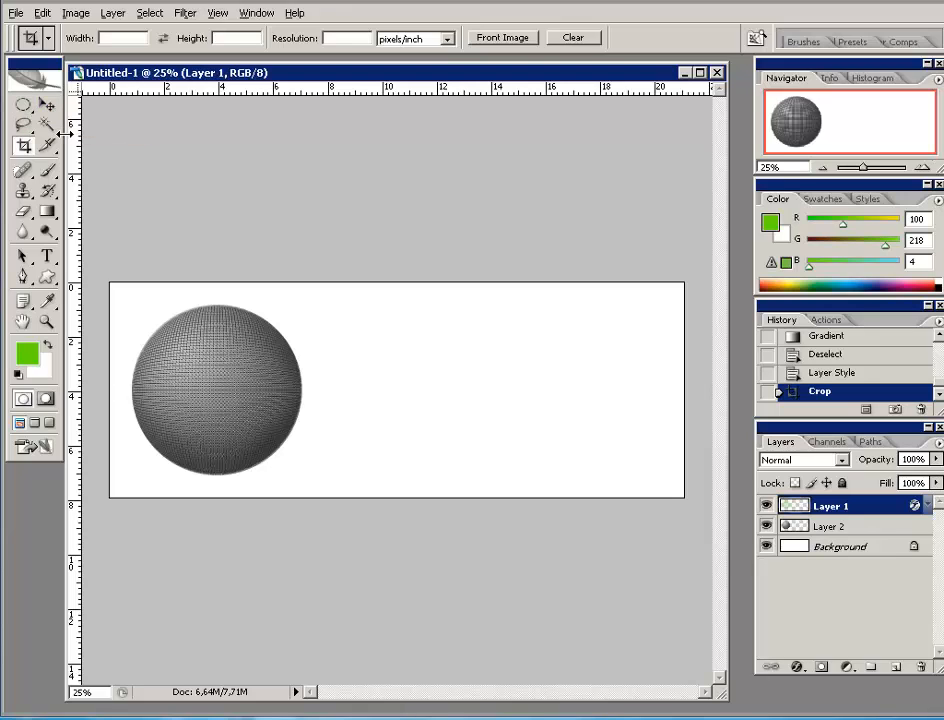
click(47, 213)
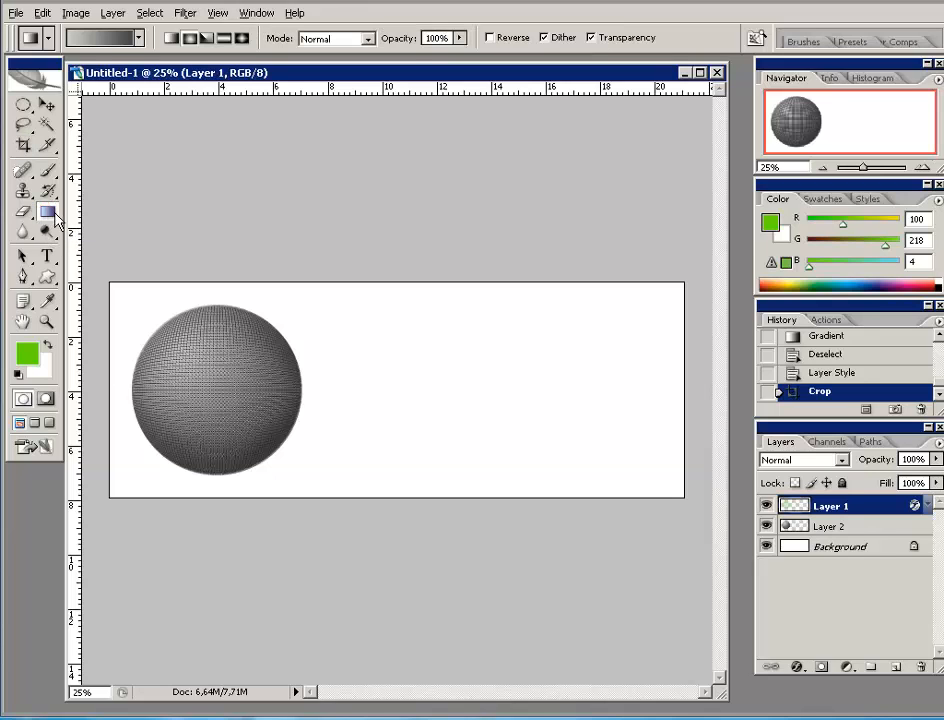
click(96, 33)
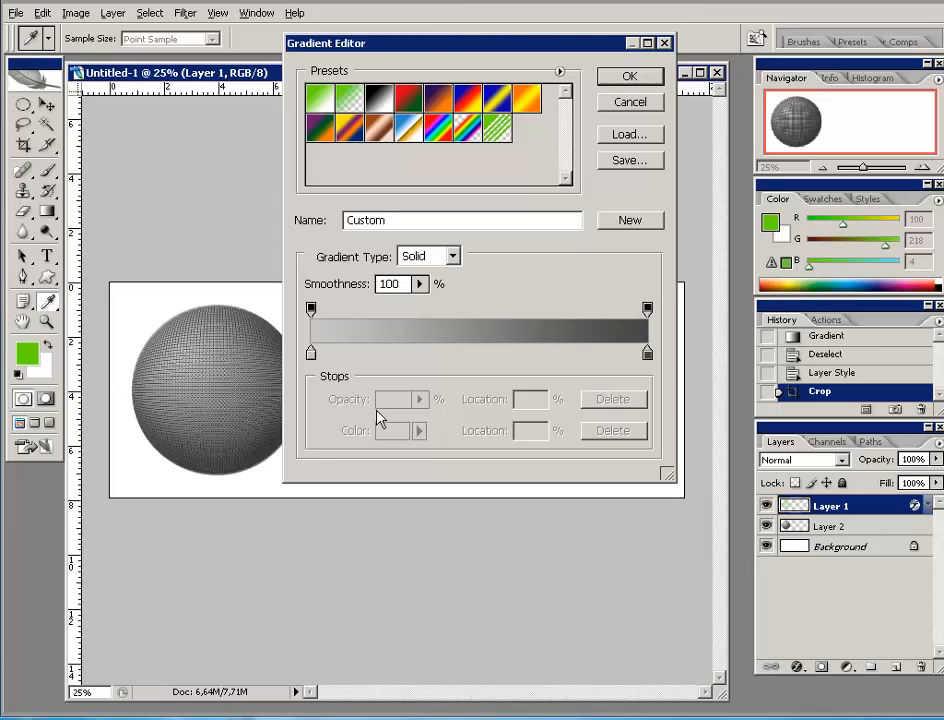
- Move the left colour stop to 73% and make it light gray dddedb
click(312, 353)
drag(315, 357, 556, 358)
click(556, 356)
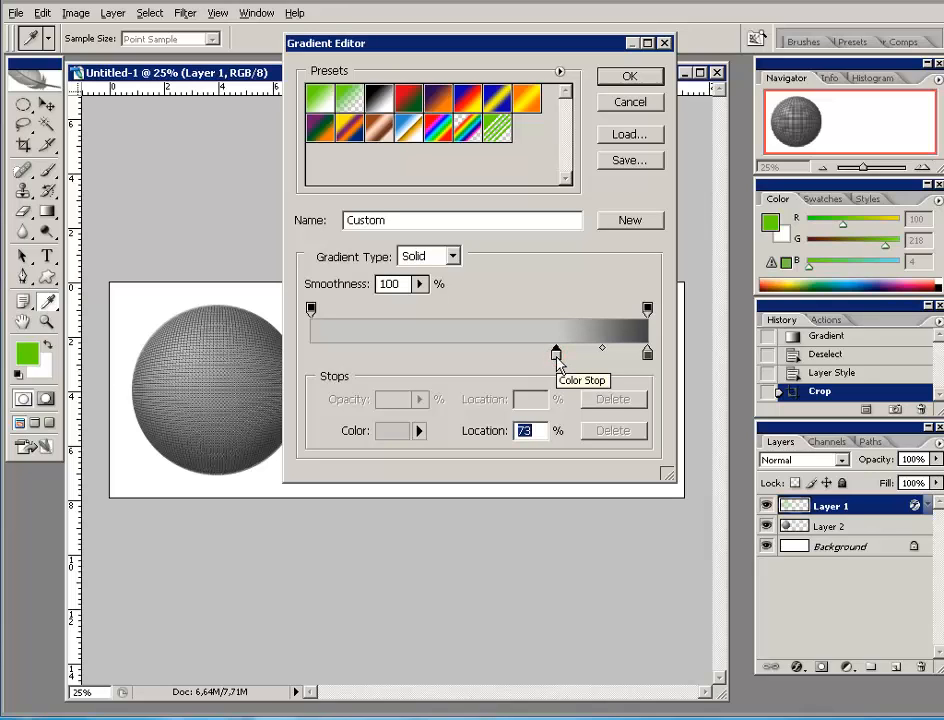
click(390, 430)
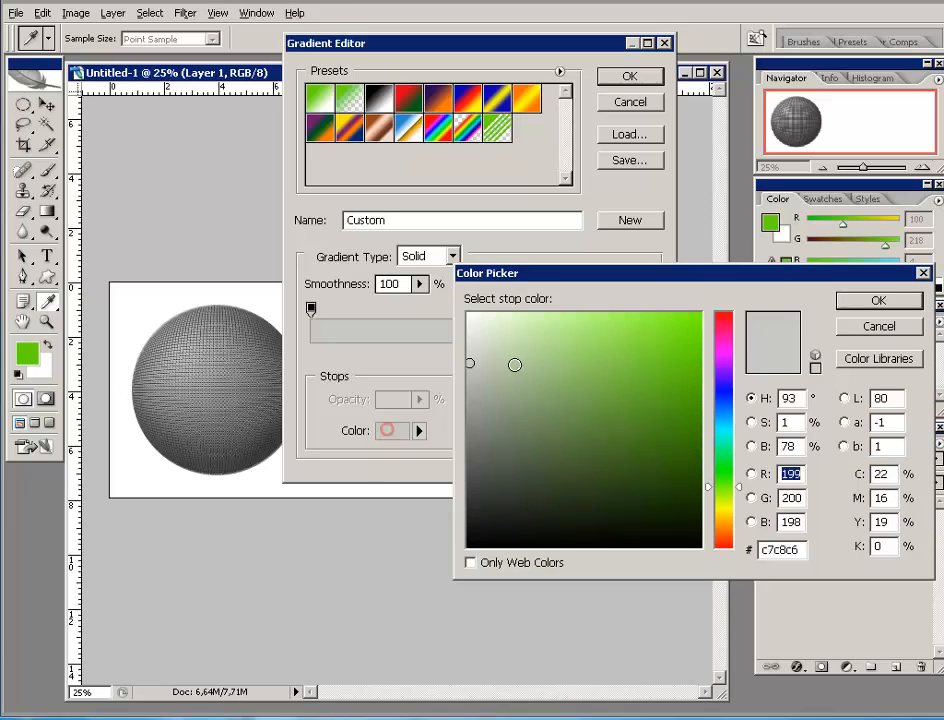
drag(483, 351, 470, 343)
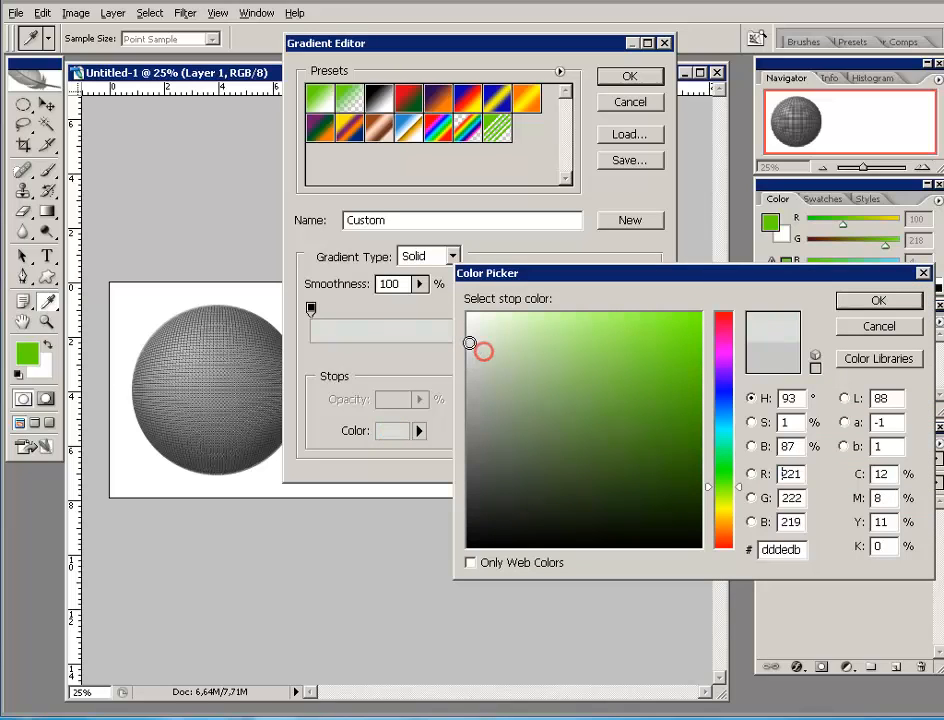
click(876, 302)
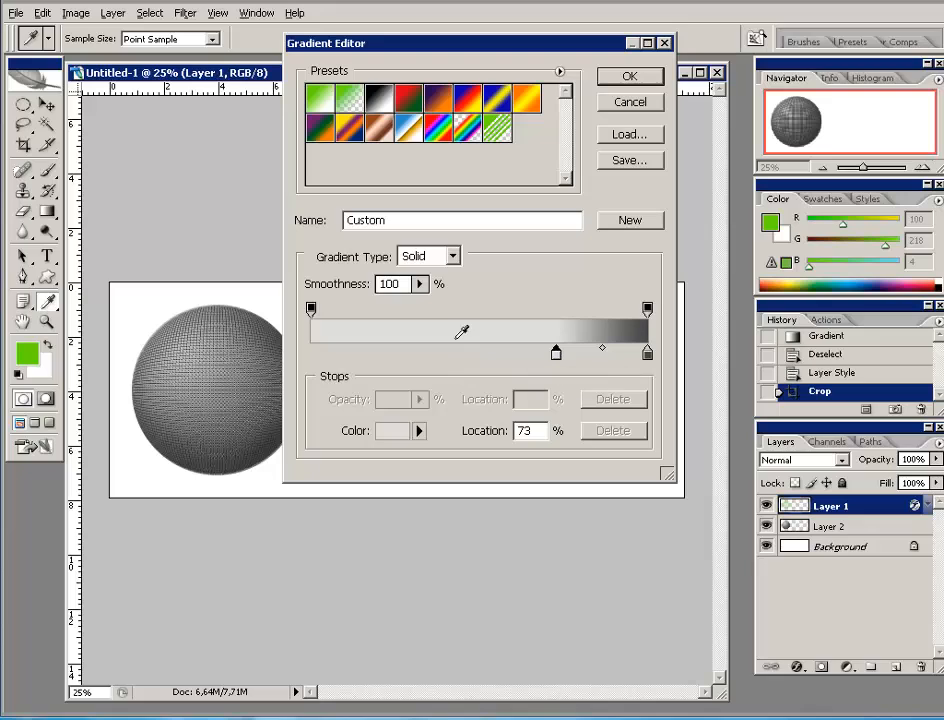
click(556, 355)
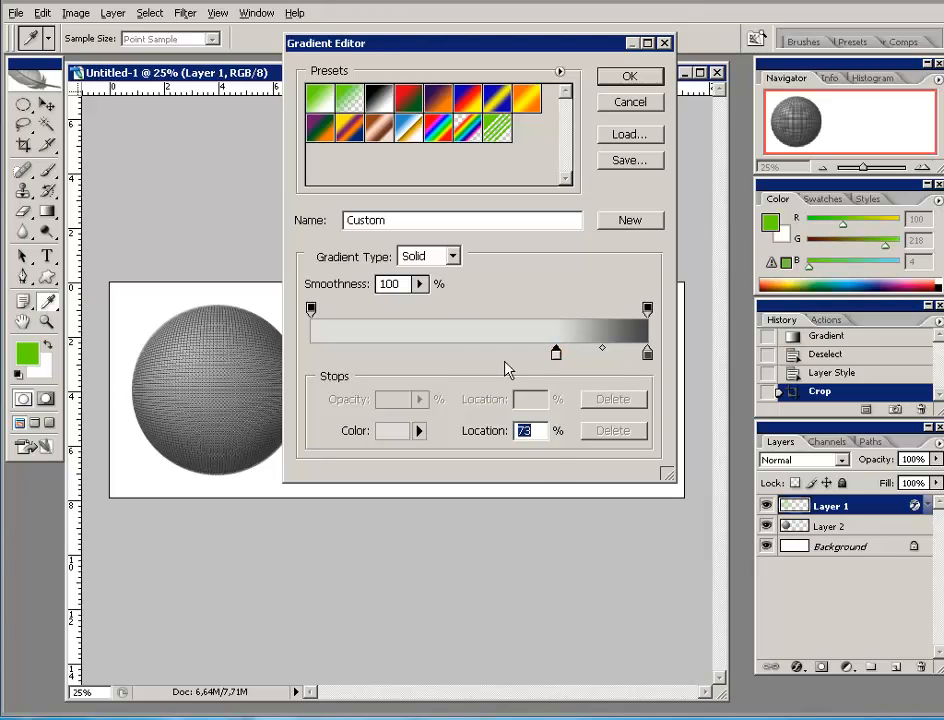
- Add a dark colour stop to the gradient and place it at 37%
click(456, 355)
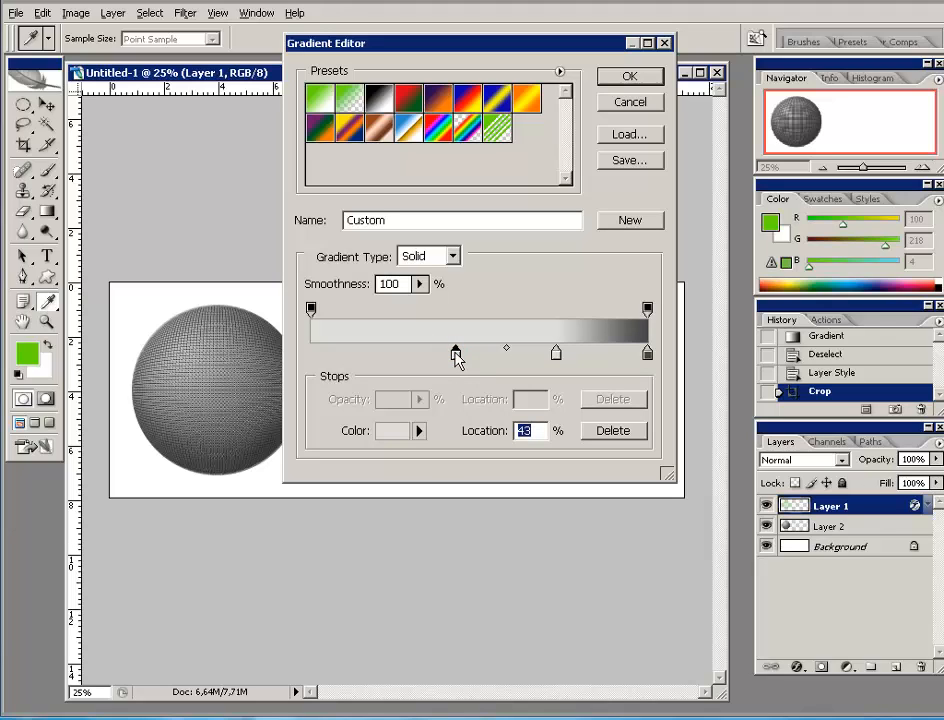
drag(456, 355, 459, 453)
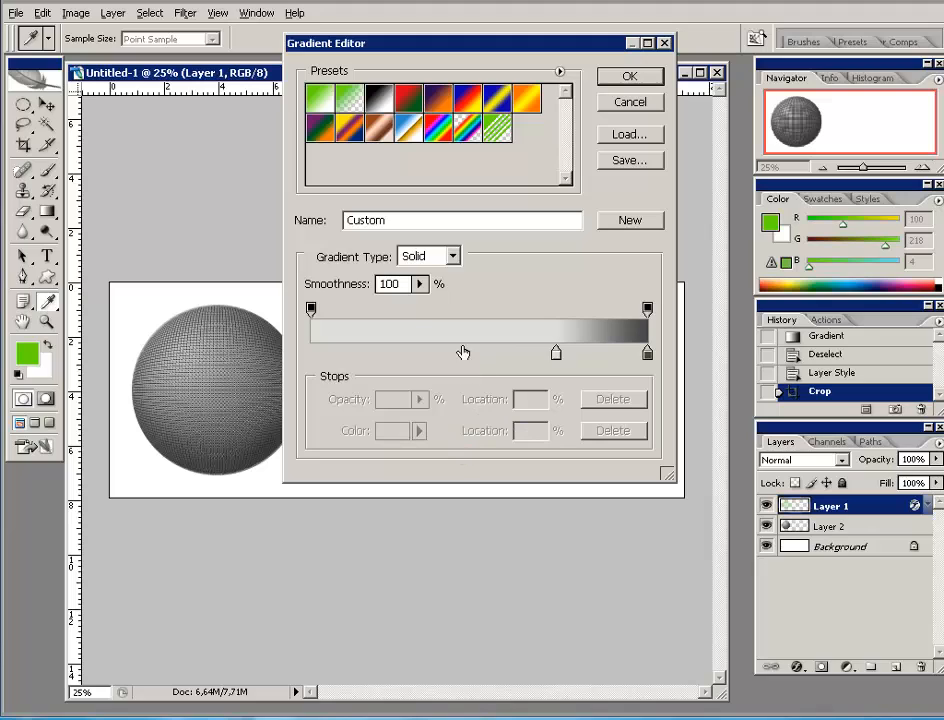
click(647, 355)
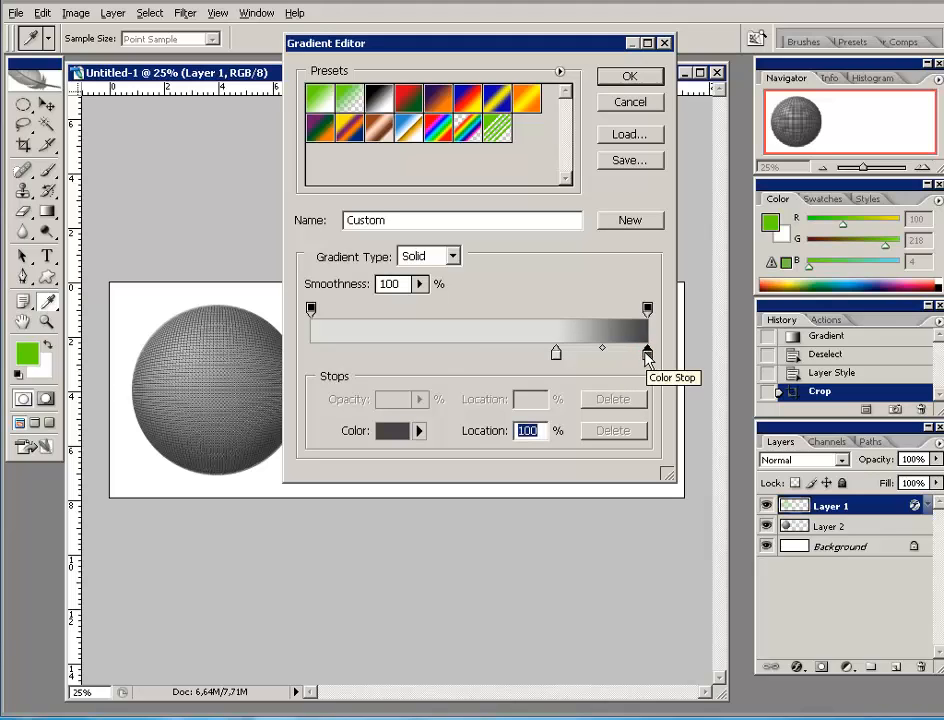
click(455, 352)
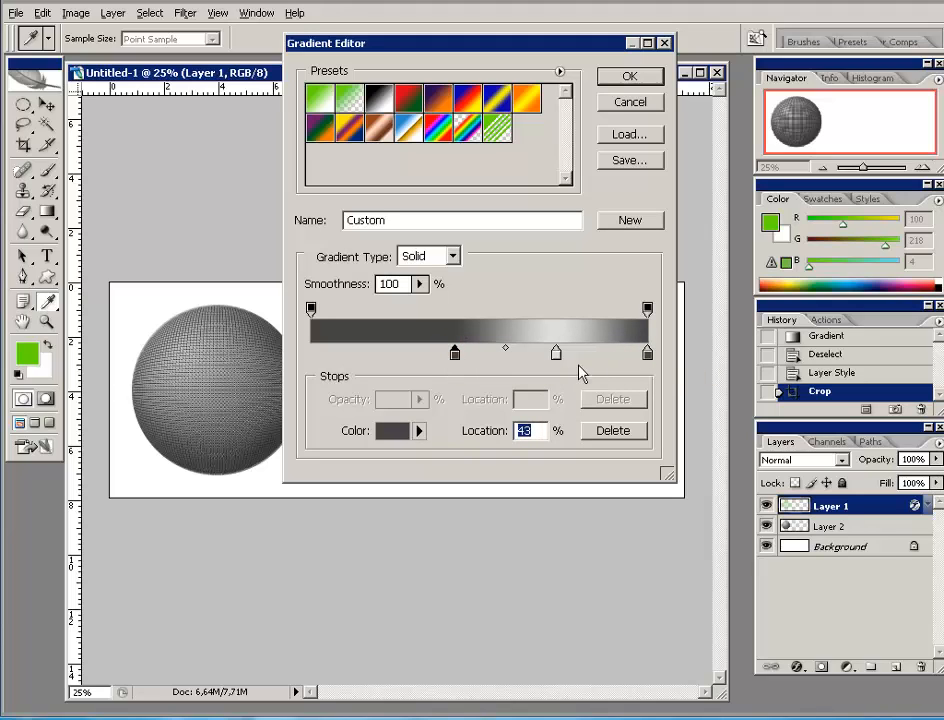
click(455, 355)
drag(455, 358, 436, 360)
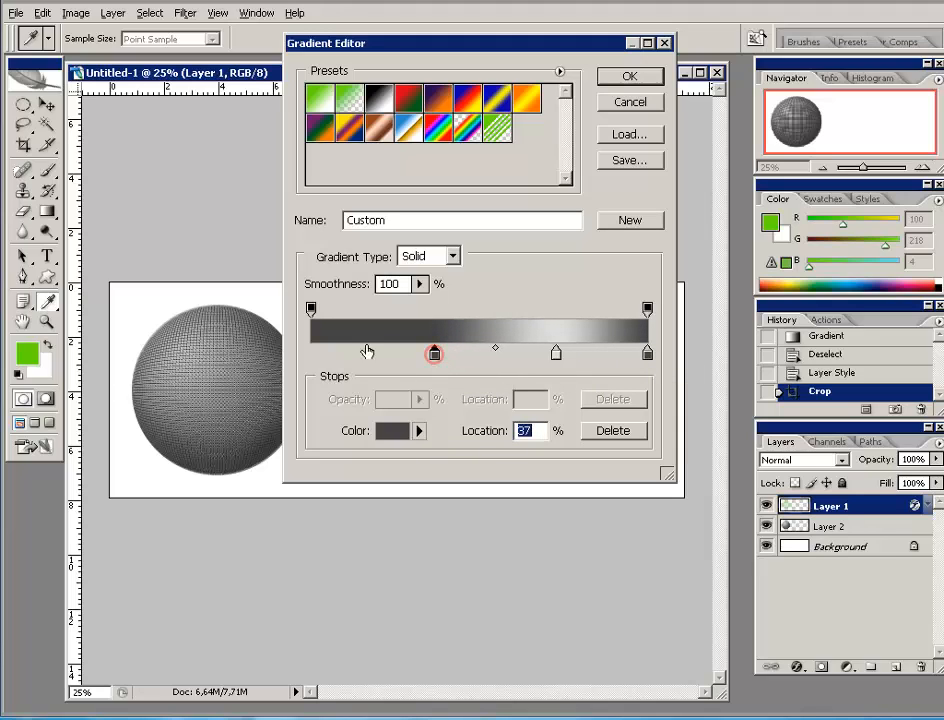
- Add a light stop at 18% and a dark left-end stop, then reposition stops to 39%, 75% and 62%
click(556, 354)
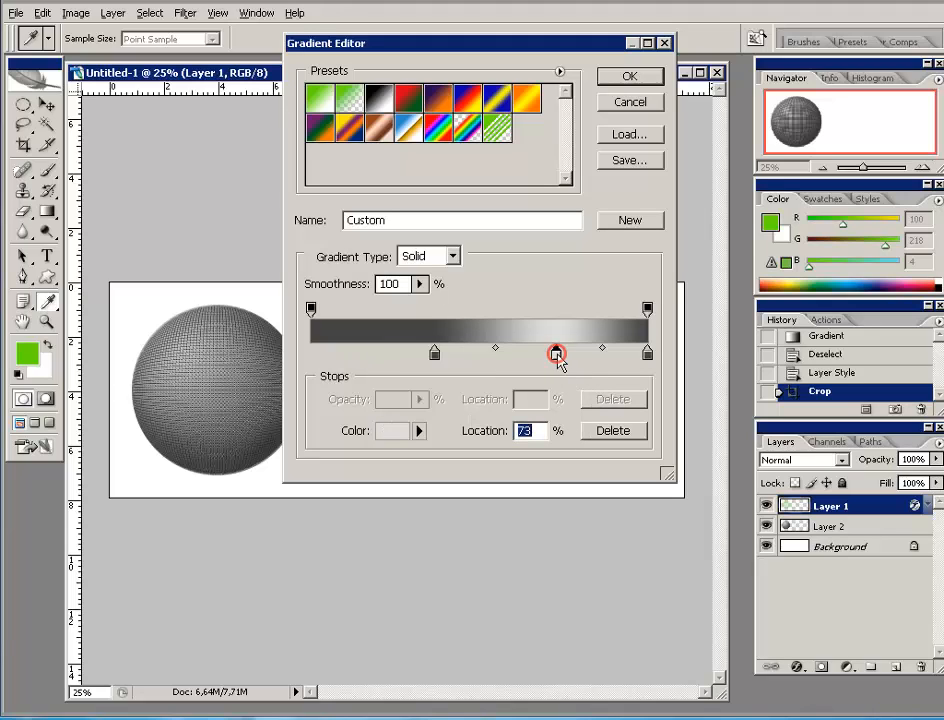
click(371, 354)
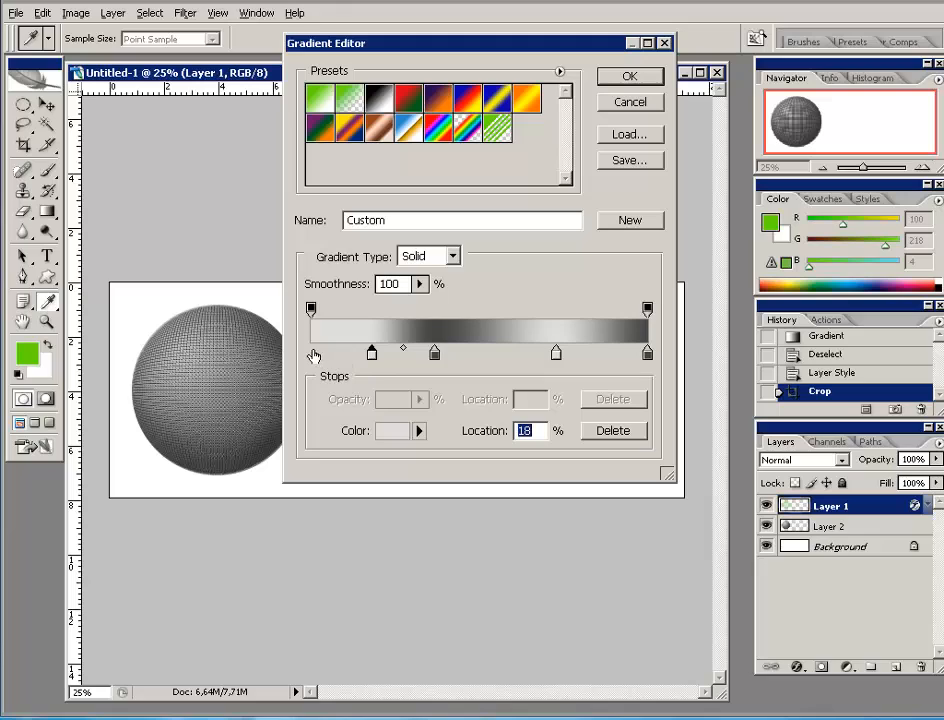
click(434, 355)
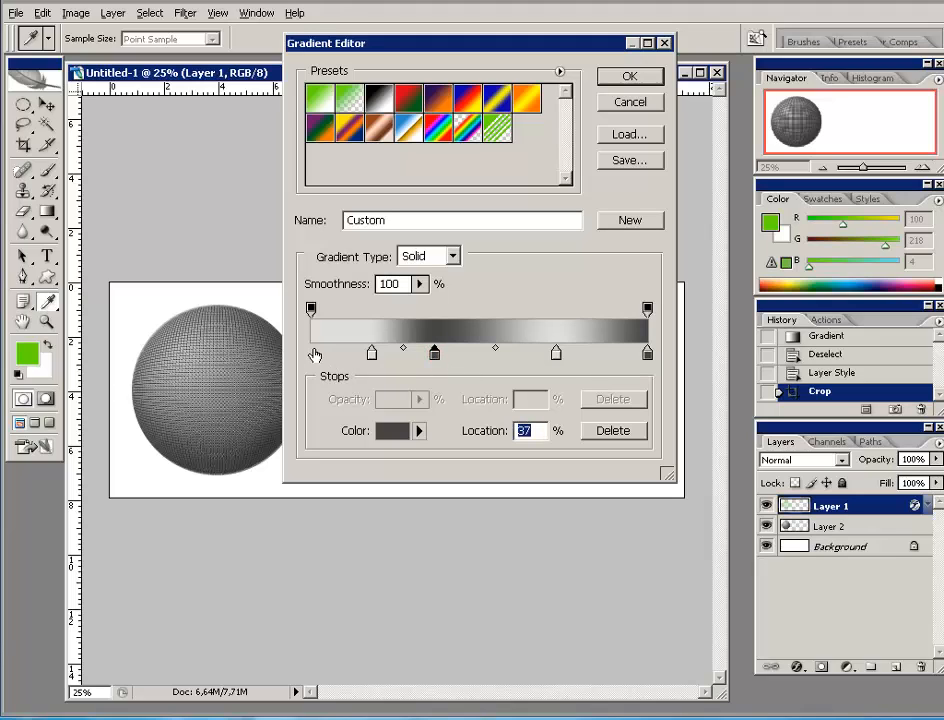
click(314, 355)
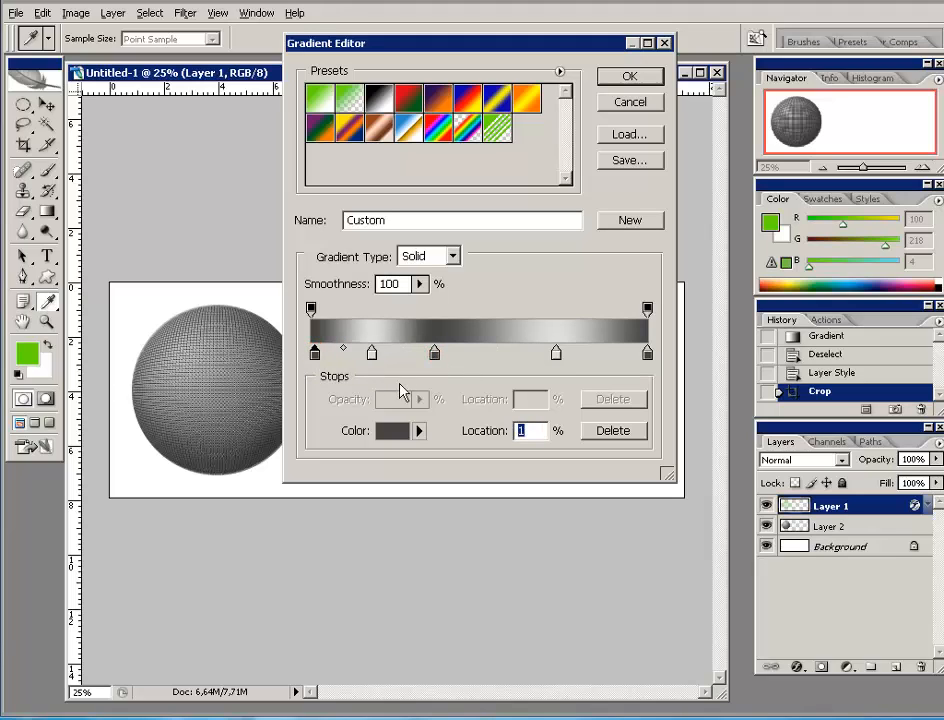
click(373, 355)
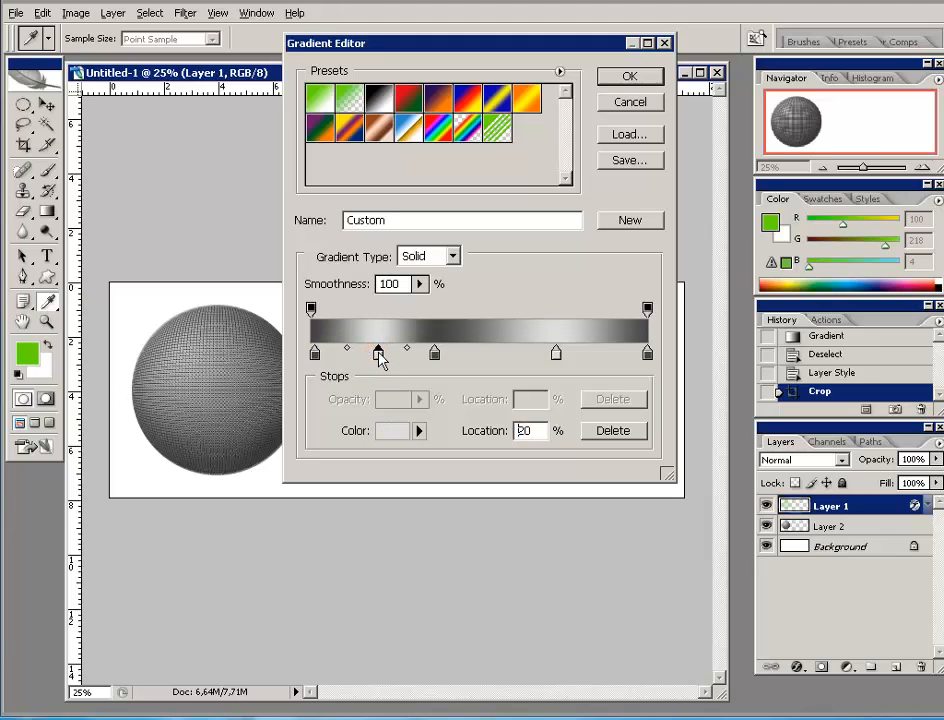
drag(434, 355, 444, 355)
drag(558, 355, 565, 357)
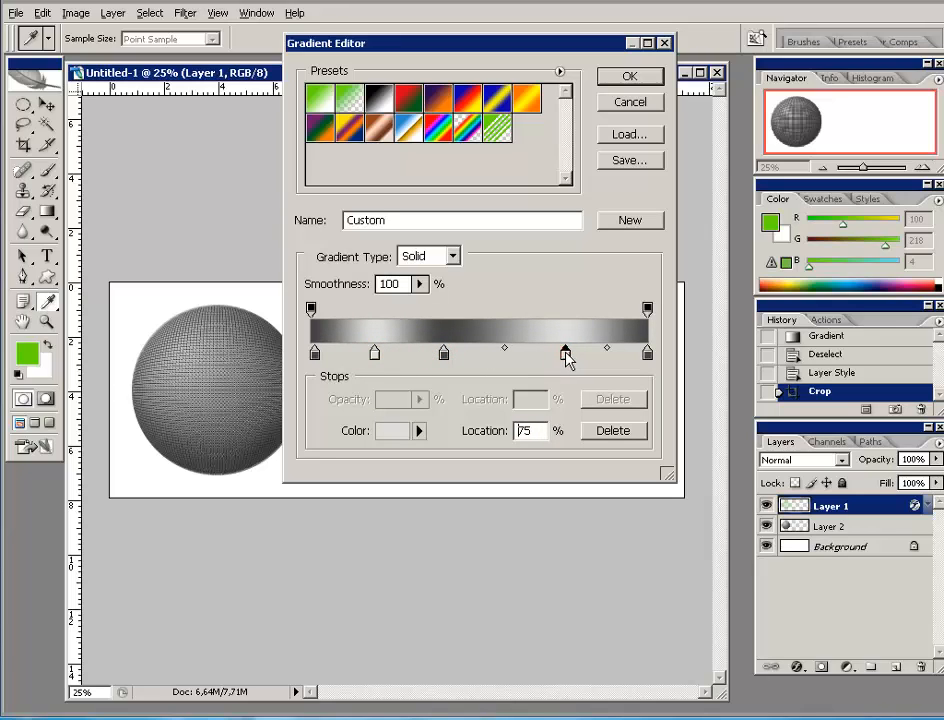
drag(498, 352, 505, 430)
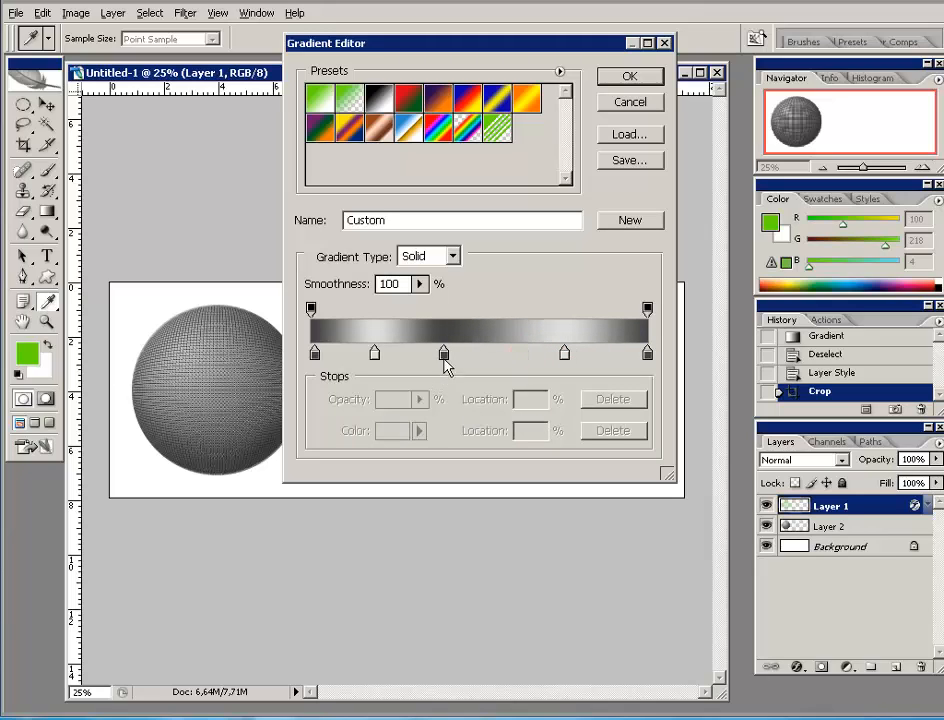
- Adjust the blend midpoints on either side of the 39% dark stop and accept the gradient
click(444, 352)
drag(507, 350, 512, 354)
click(444, 352)
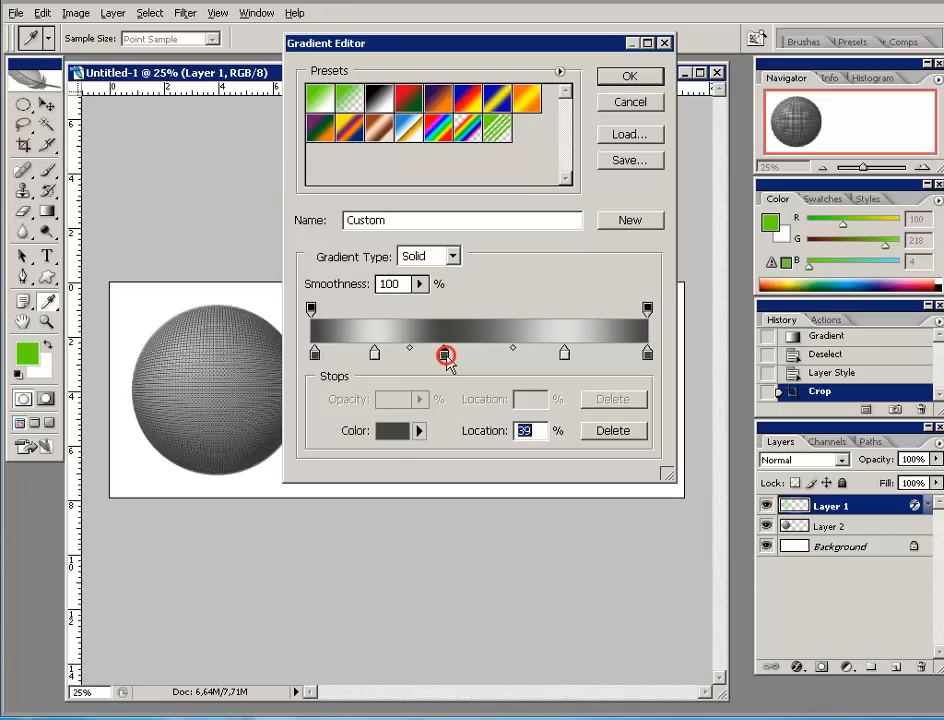
drag(411, 350, 400, 354)
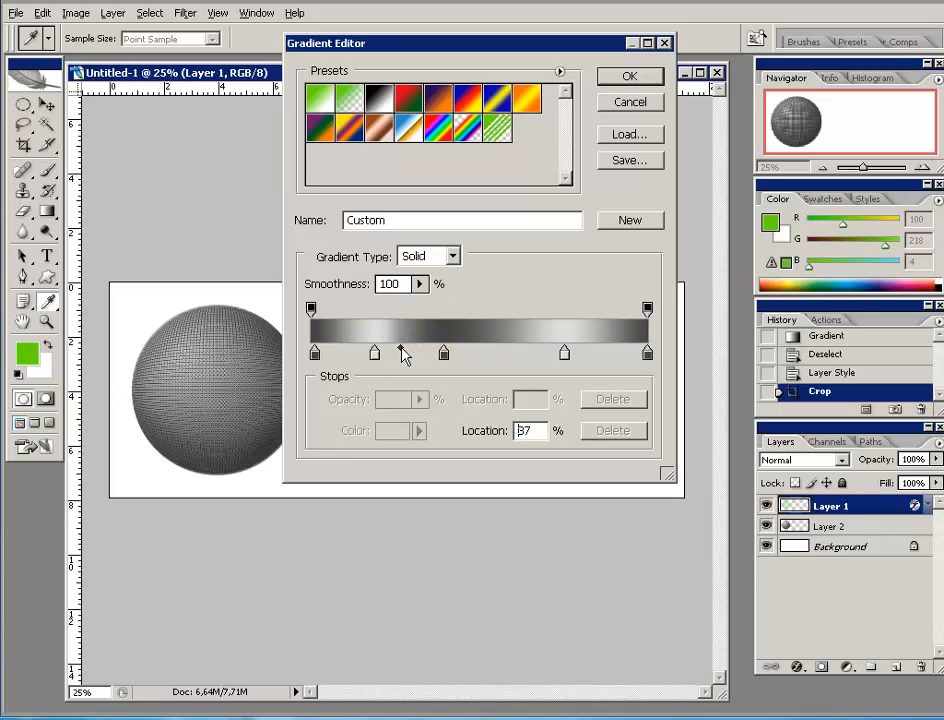
click(401, 351)
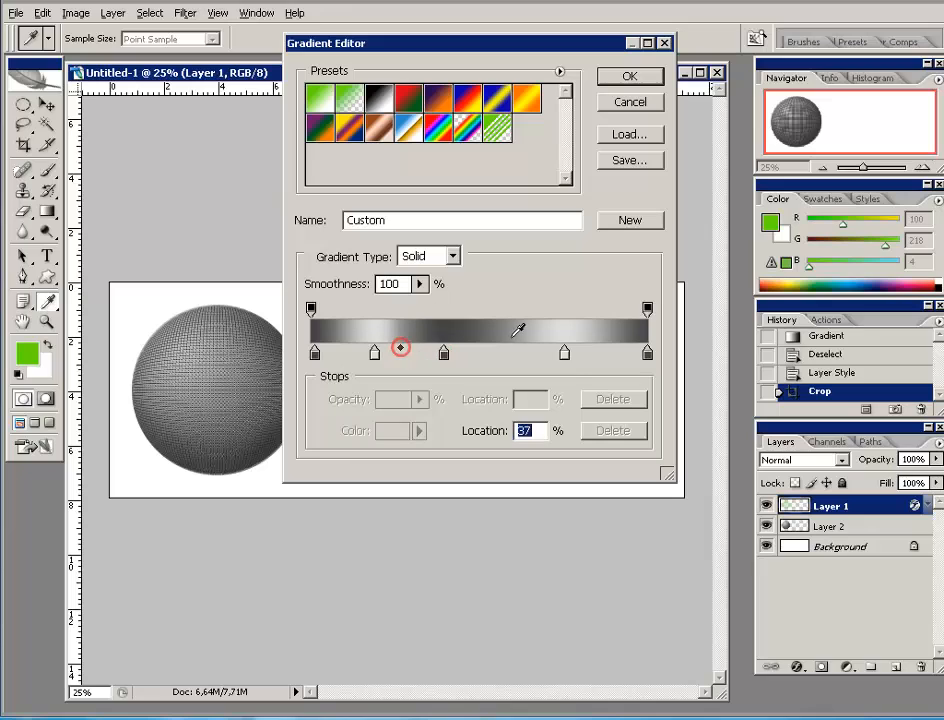
click(628, 79)
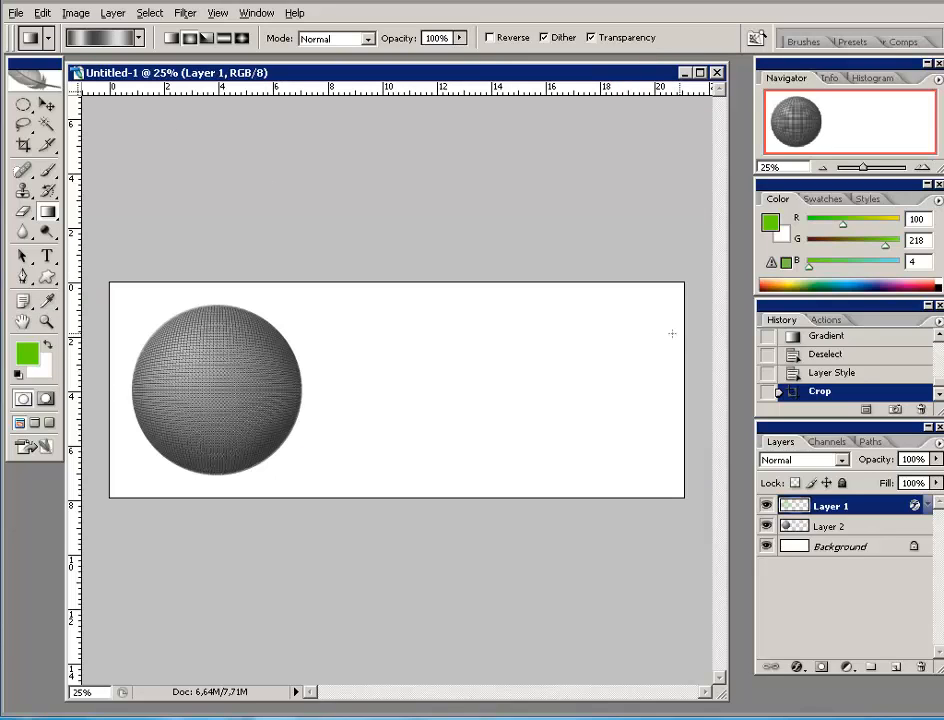
- Zoom in on the sphere and draw a tall, narrow rectangular marquee down its centre
click(926, 167)
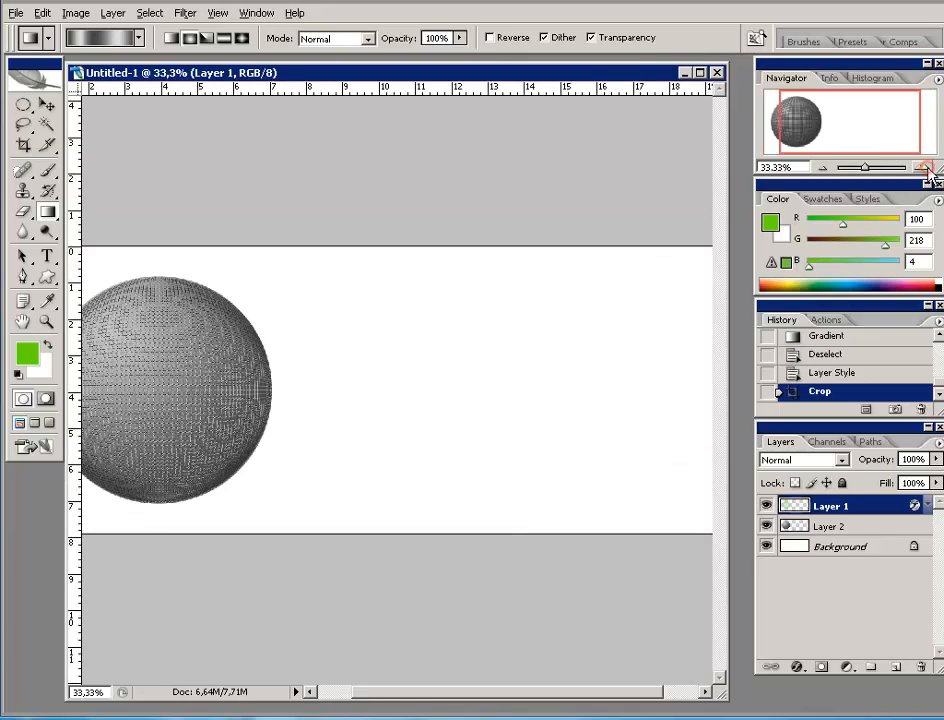
click(926, 167)
drag(872, 110, 833, 125)
click(926, 167)
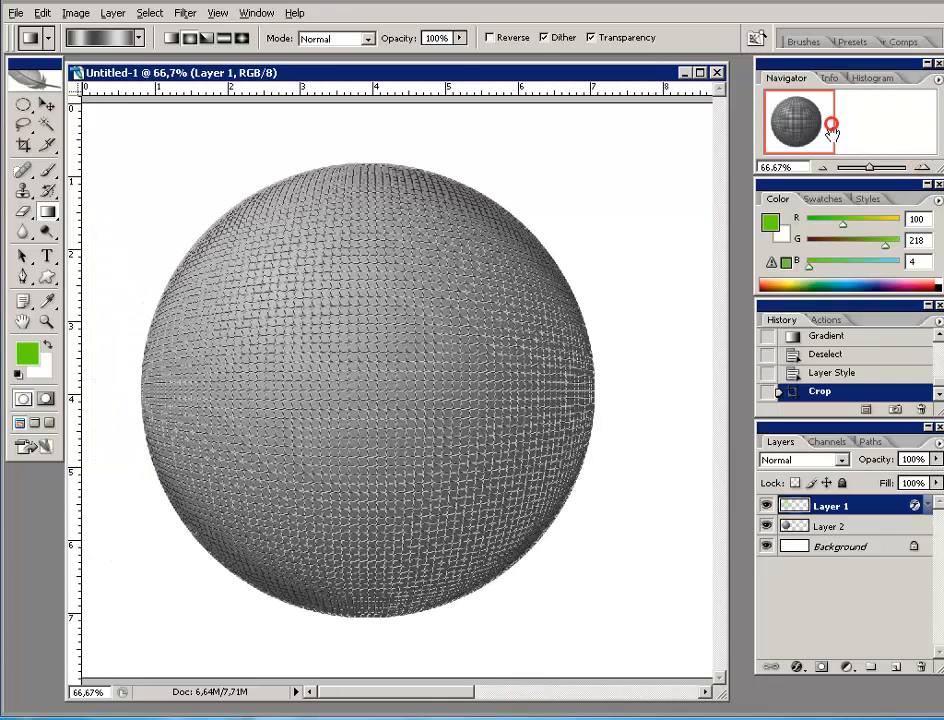
click(24, 106)
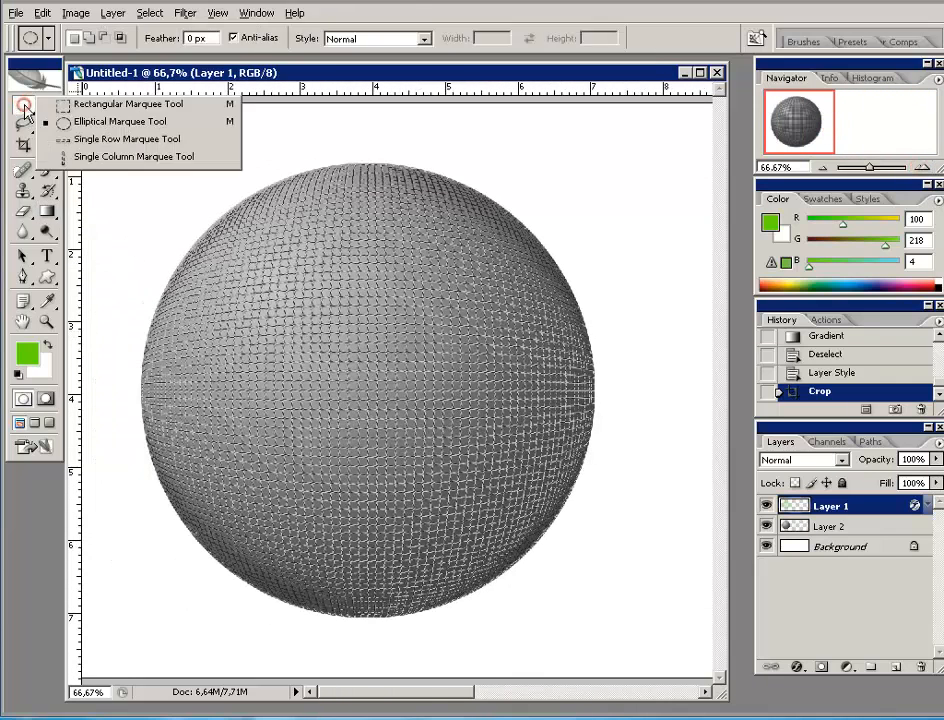
click(68, 104)
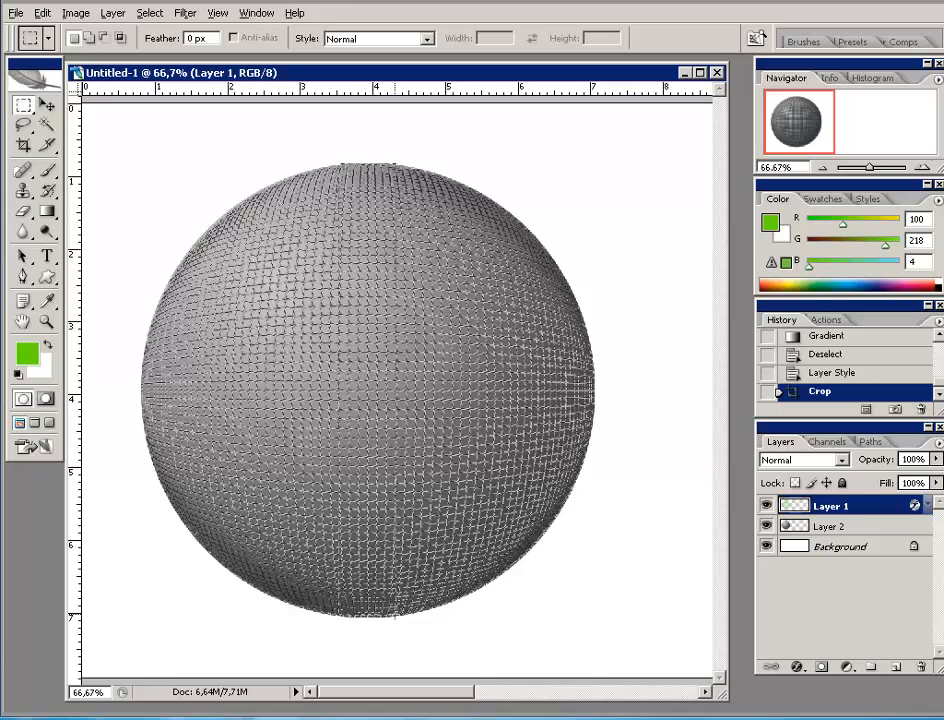
drag(340, 163, 394, 616)
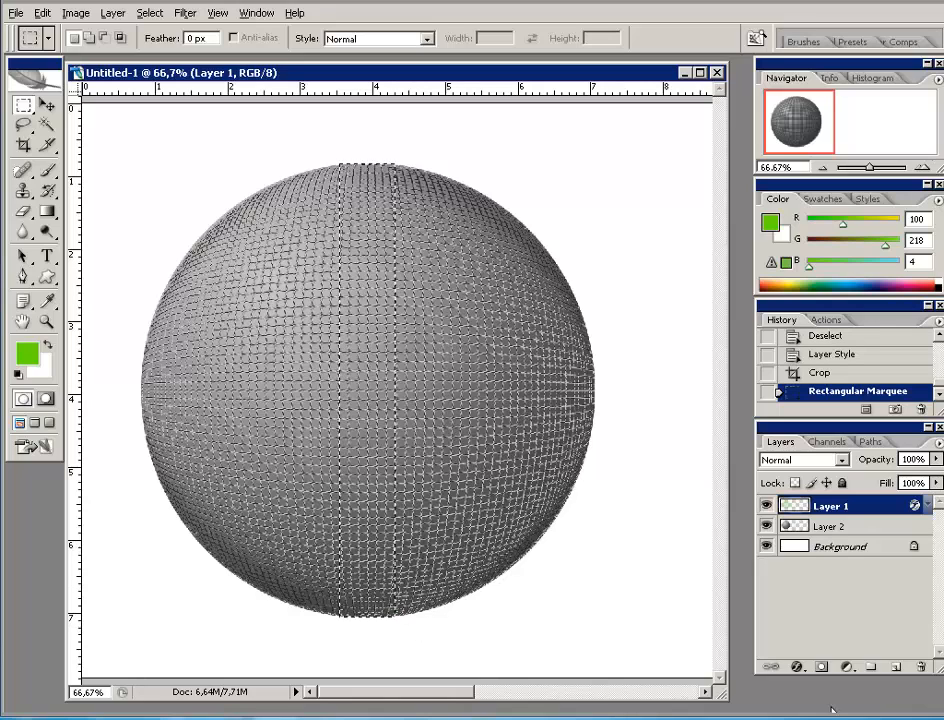
- Add a new layer and fill the strip top to bottom with the metallic gradient
click(895, 666)
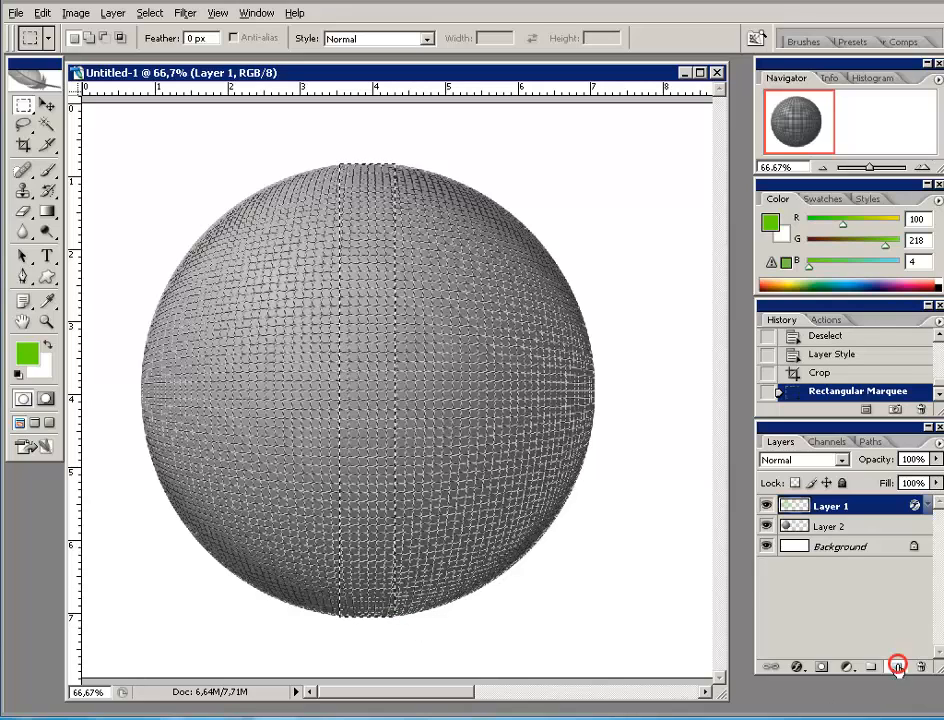
click(47, 213)
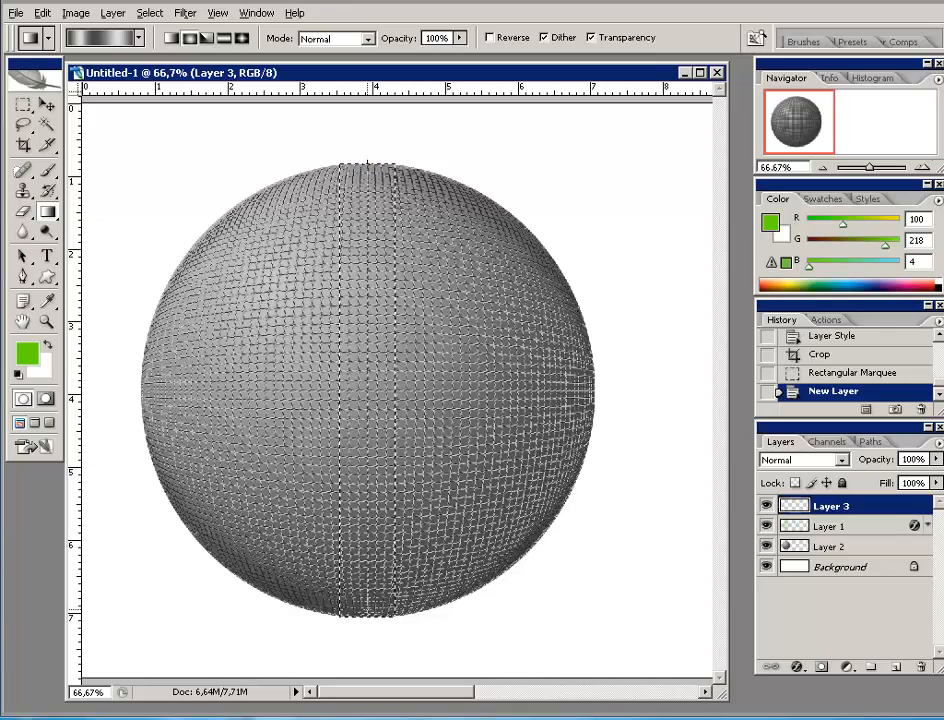
drag(367, 162, 367, 617)
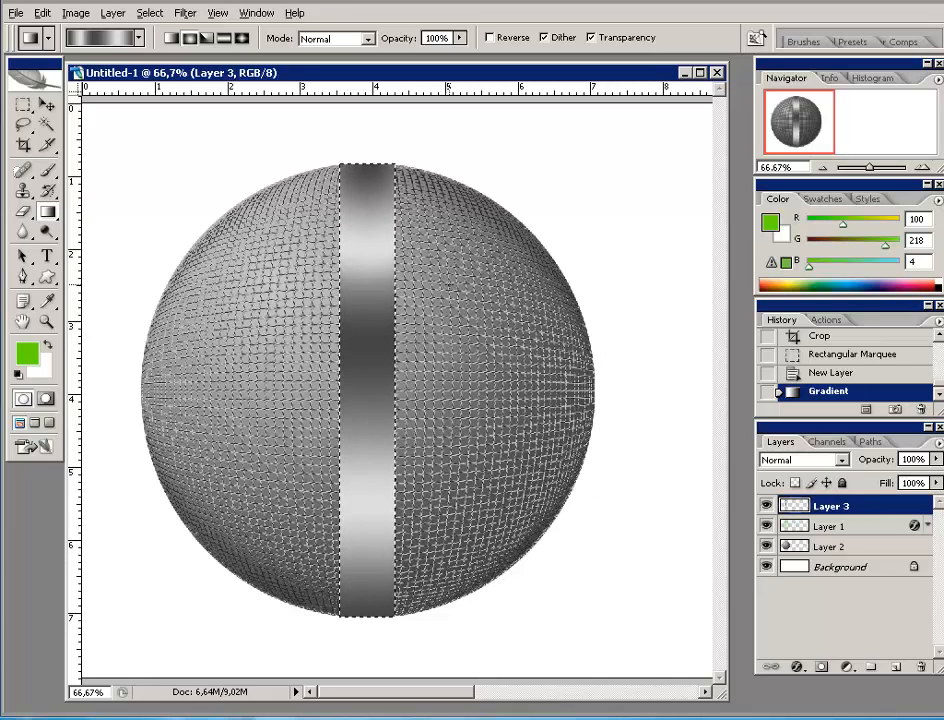
click(44, 106)
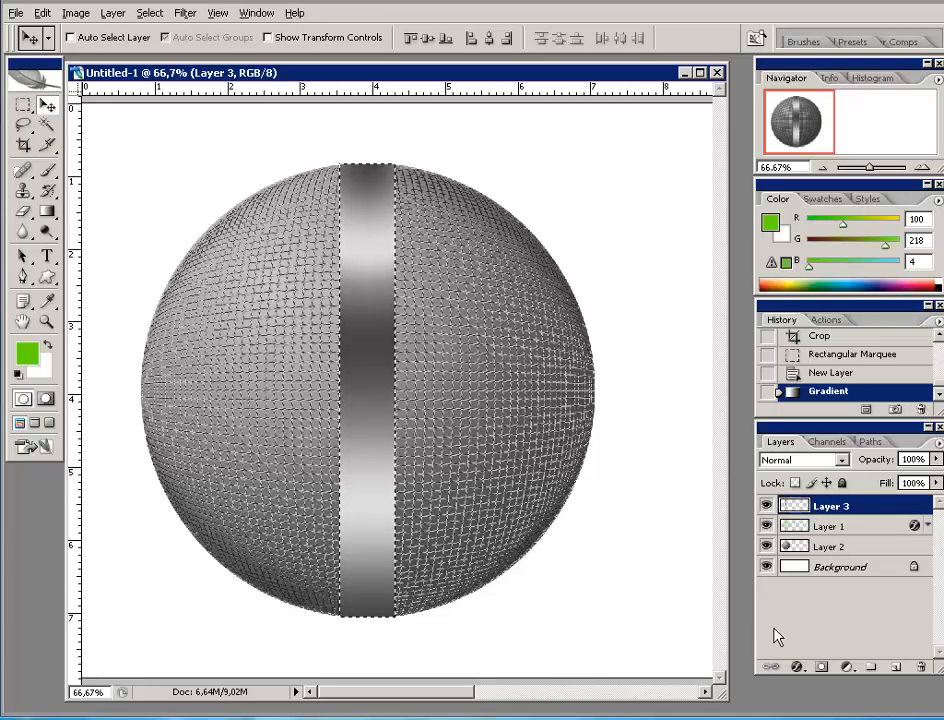
- Rename Layer 3, the metallic band, to rectangulo
double_click(833, 507)
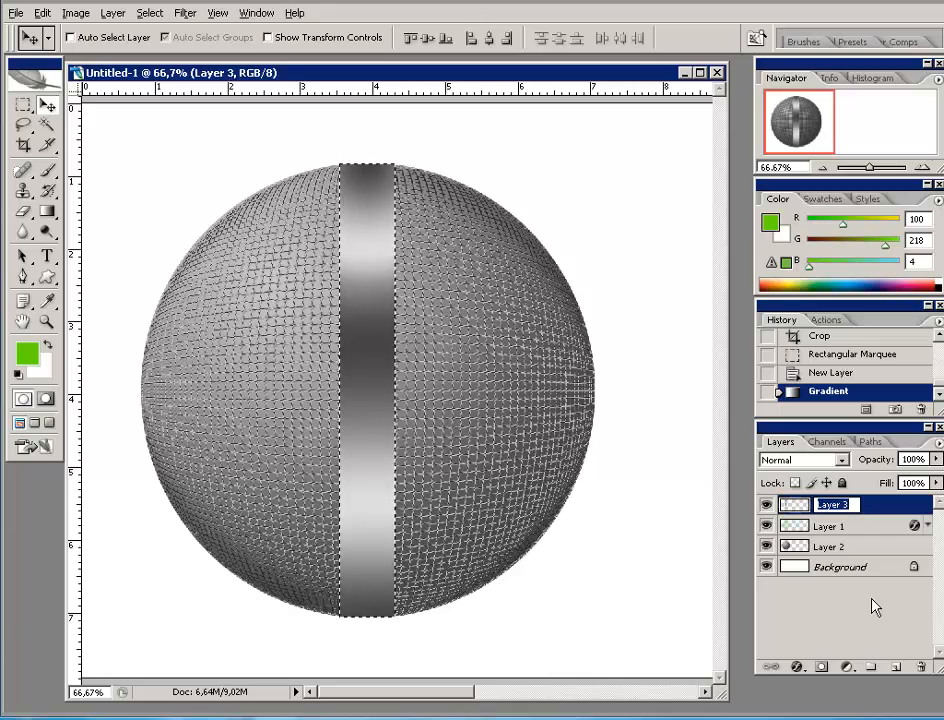
text(rect)
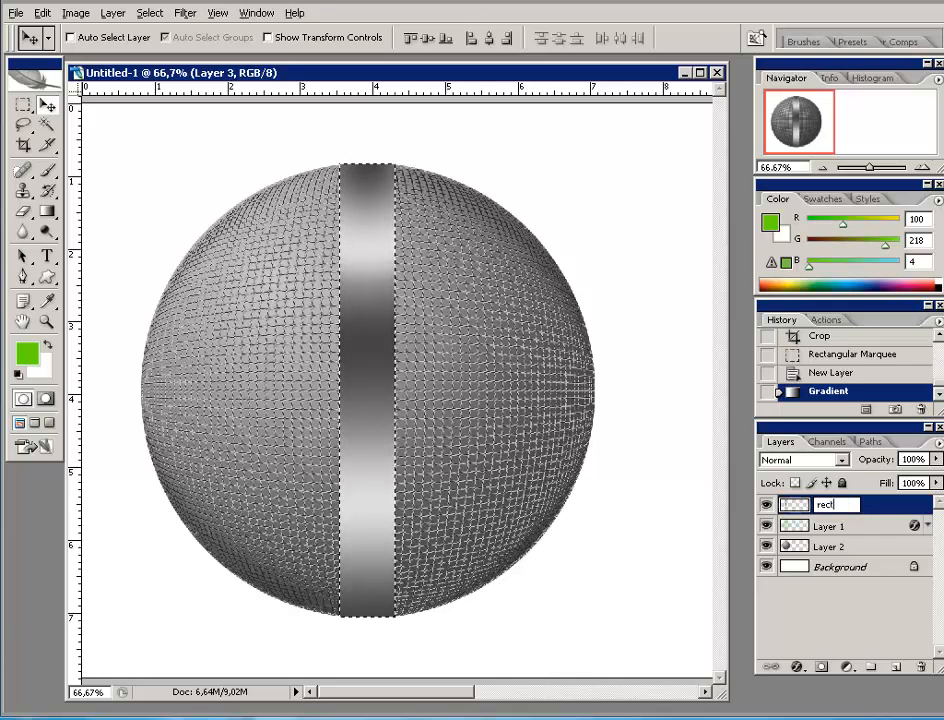
text(angulo)
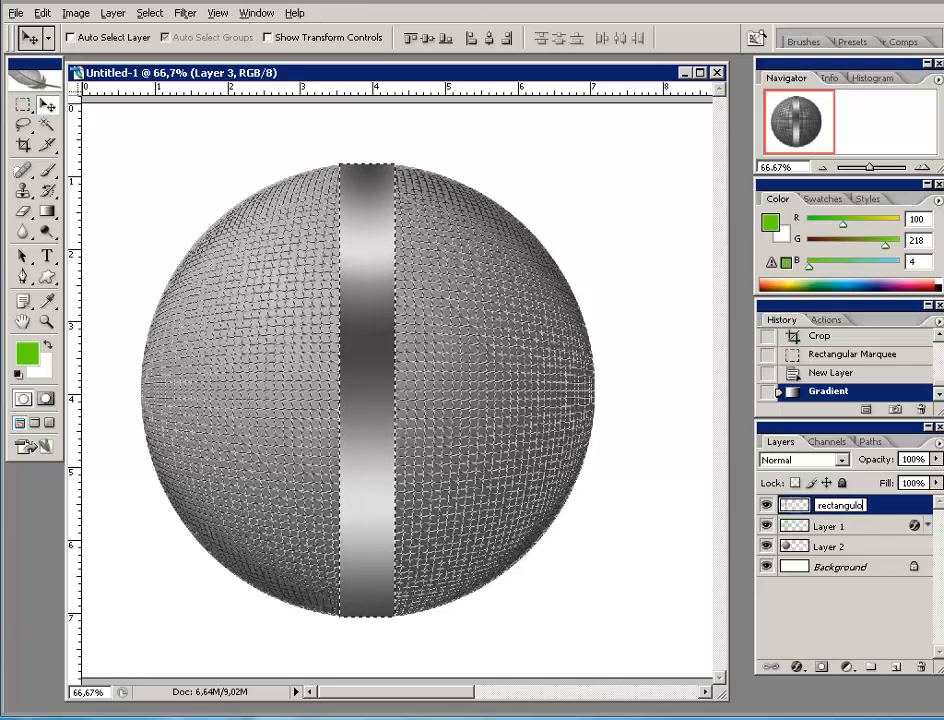
click(880, 503)
- Rename Layer 1 to grelha and the sphere base layer to fundo grelha
click(829, 527)
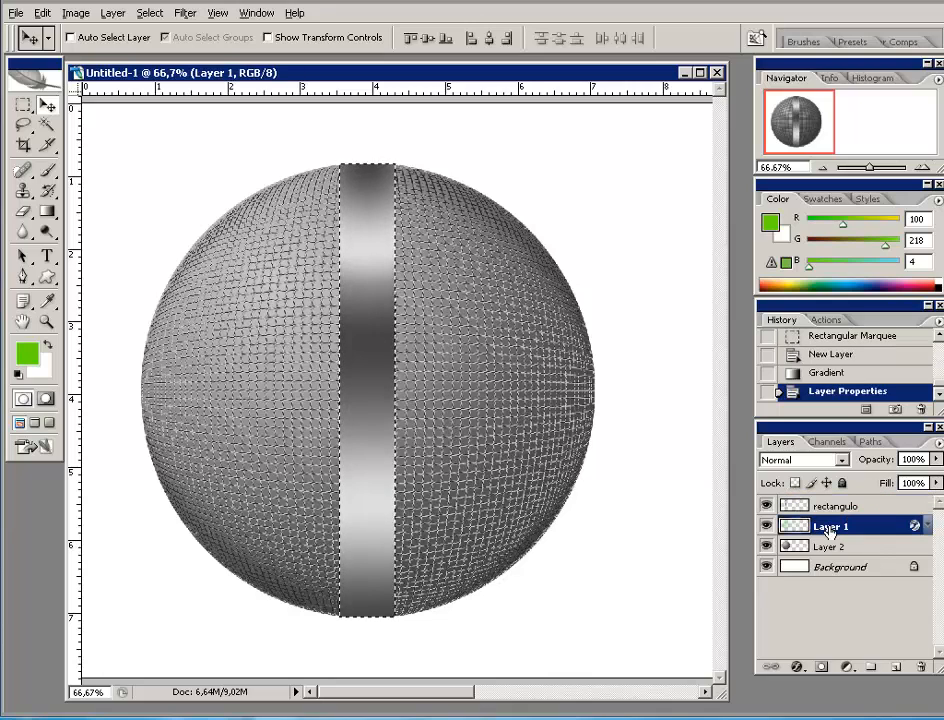
double_click(828, 527)
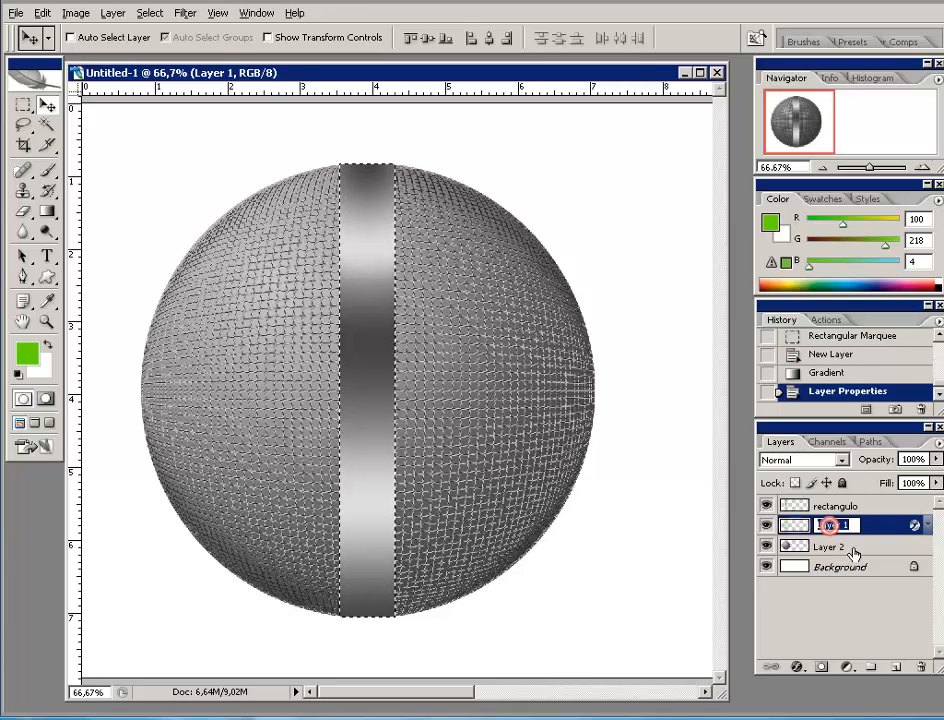
text(gre)
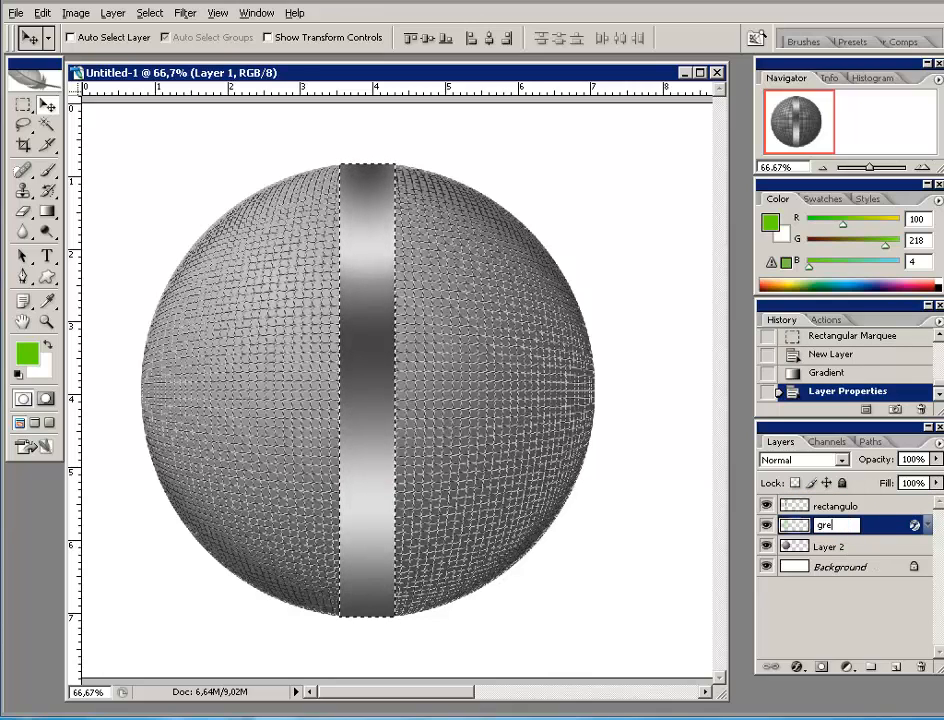
text(lha)
key(Return)
double_click(862, 547)
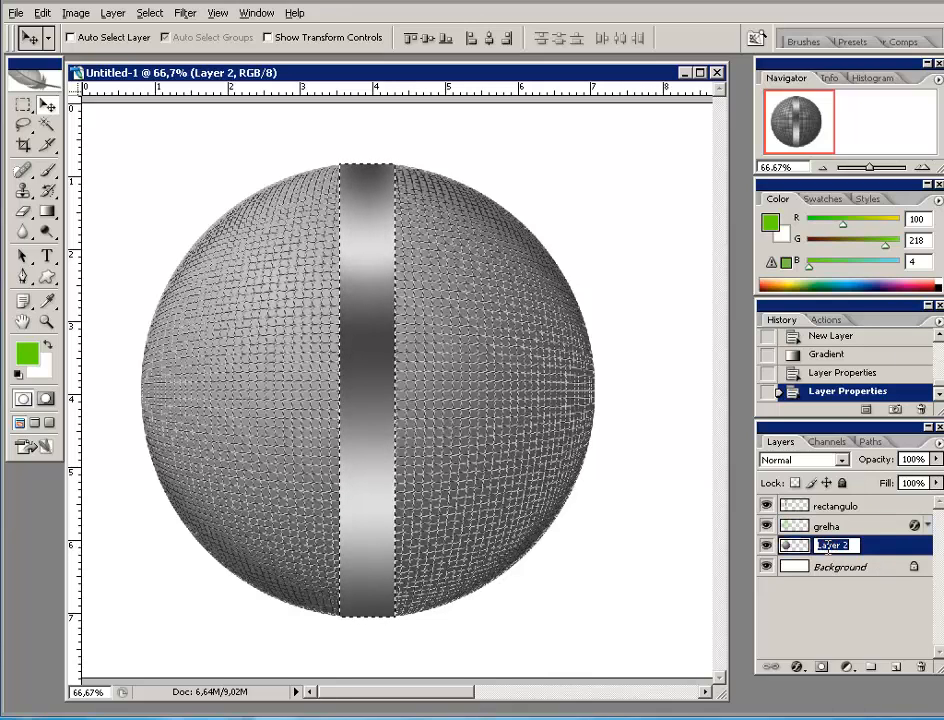
text(fundo)
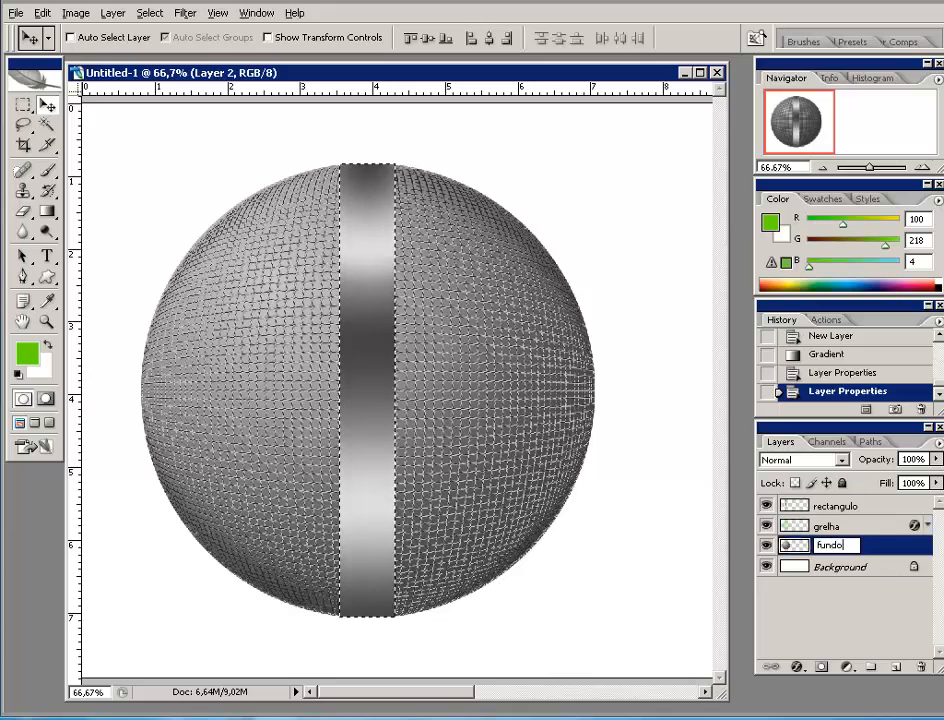
text( gre)
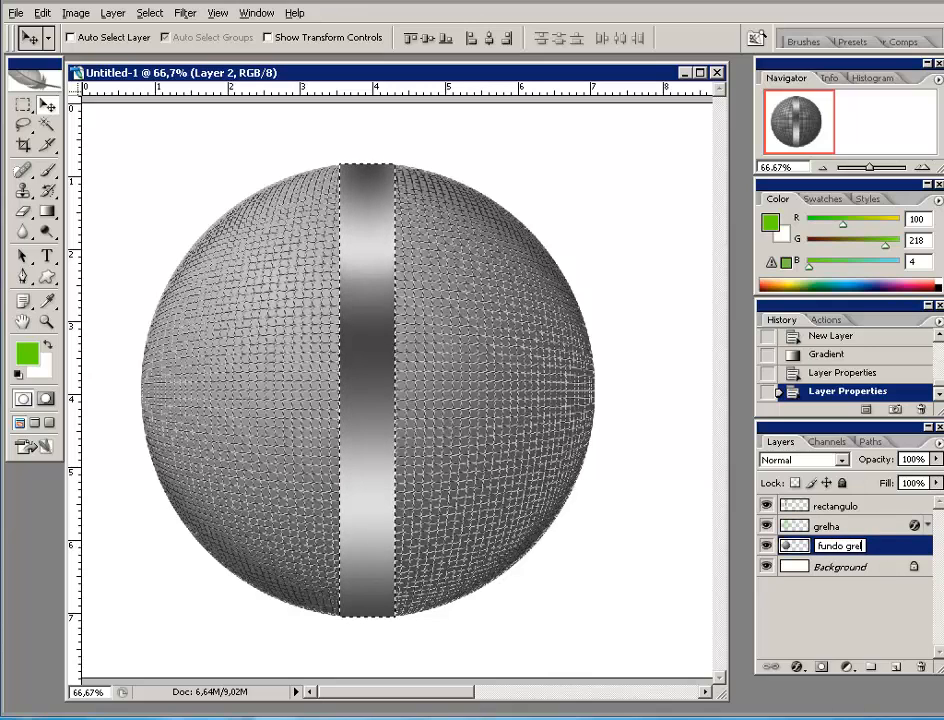
text(lha)
key(Return)
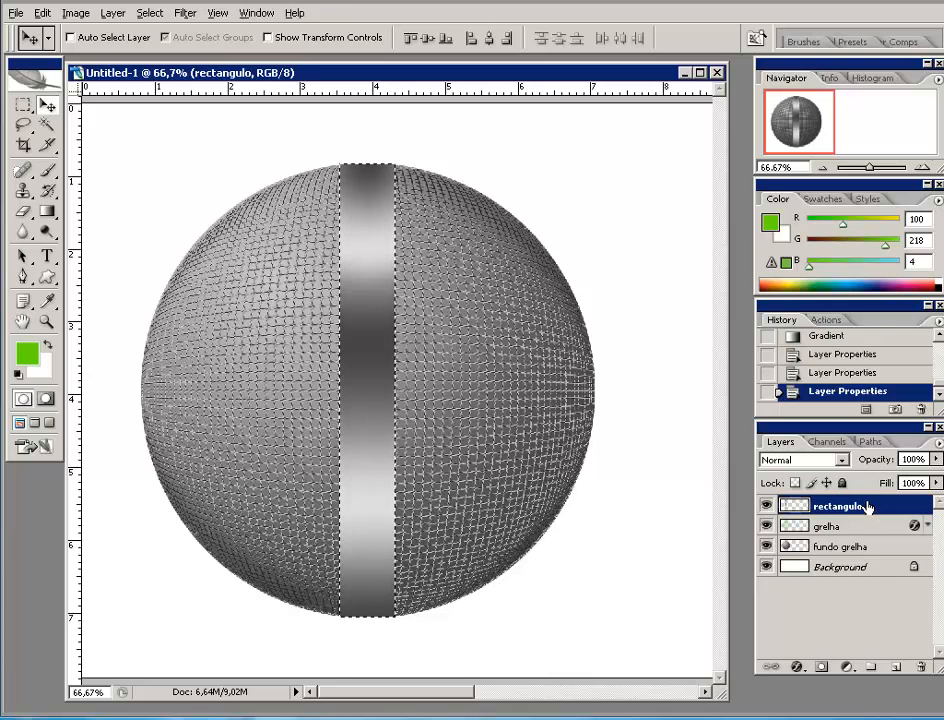
- Duplicate rectangulo twice and drag the original back to the top of the layer stack
drag(867, 506, 894, 664)
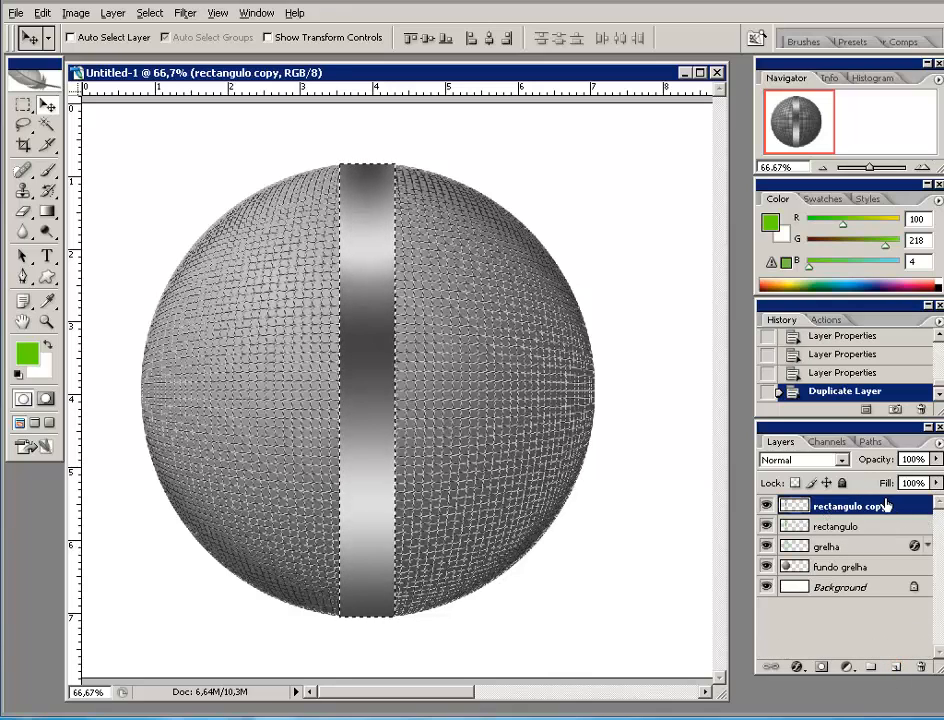
drag(886, 506, 897, 667)
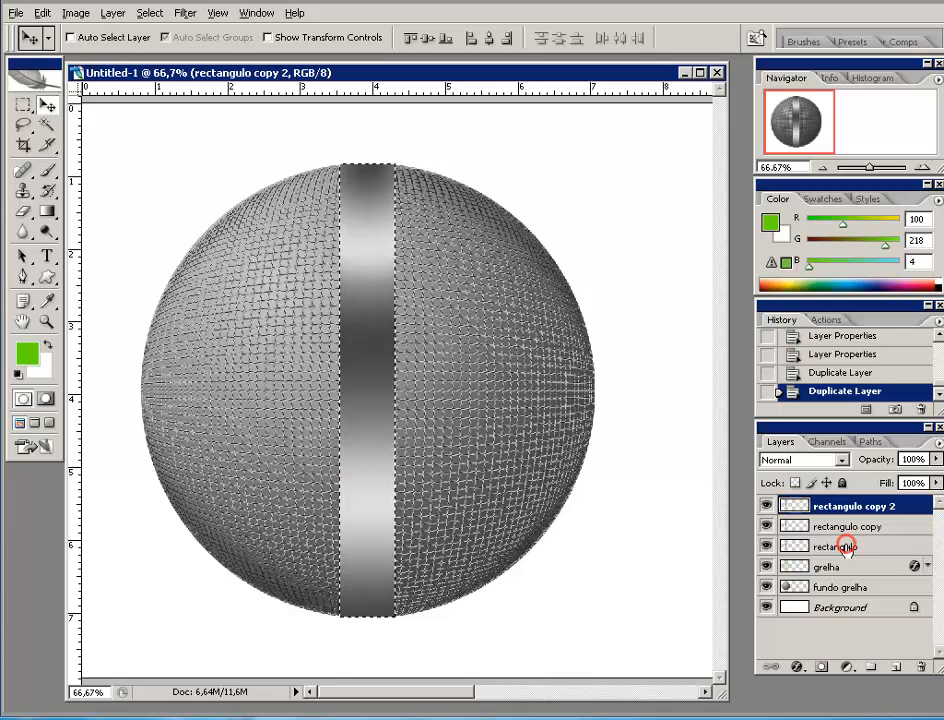
drag(845, 547, 846, 504)
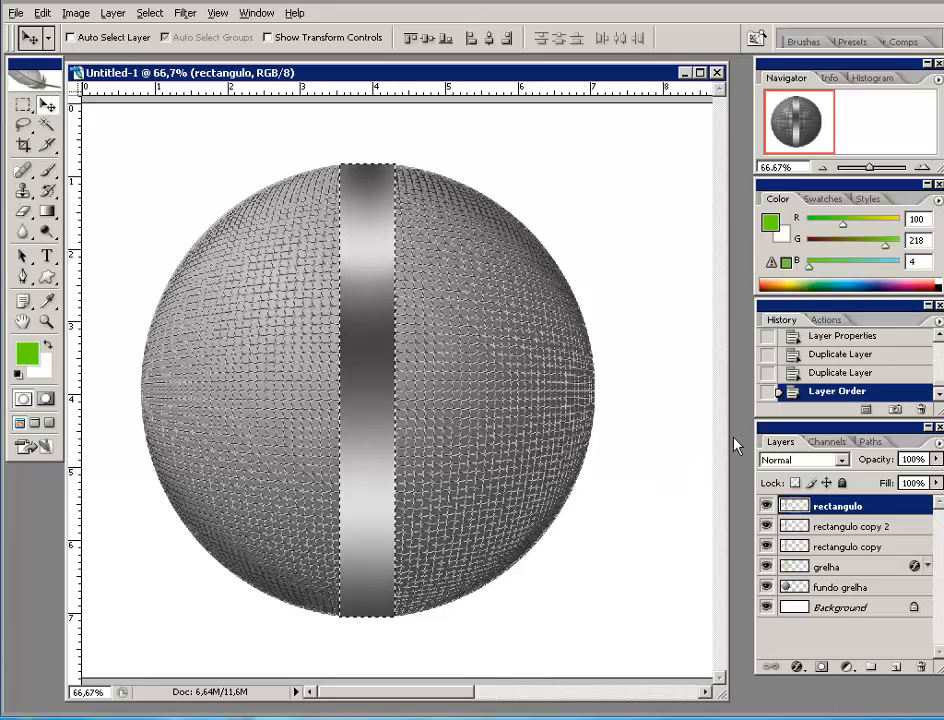
- Hide rectangulo and rectangulo copy 2, fill rectangulo copy's band black, then show copy 2 again
click(766, 508)
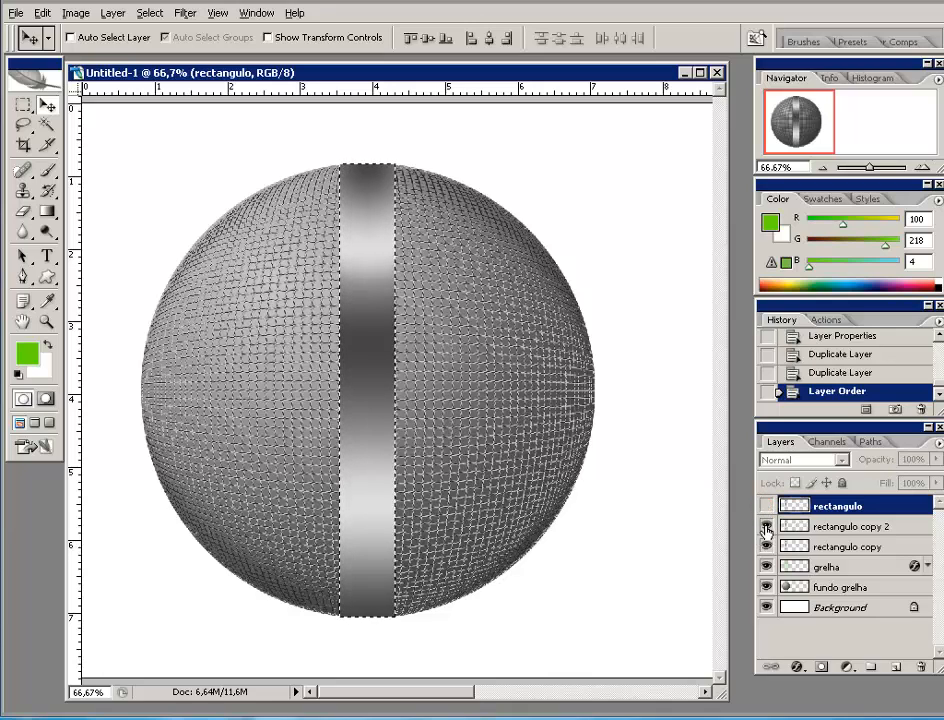
click(766, 527)
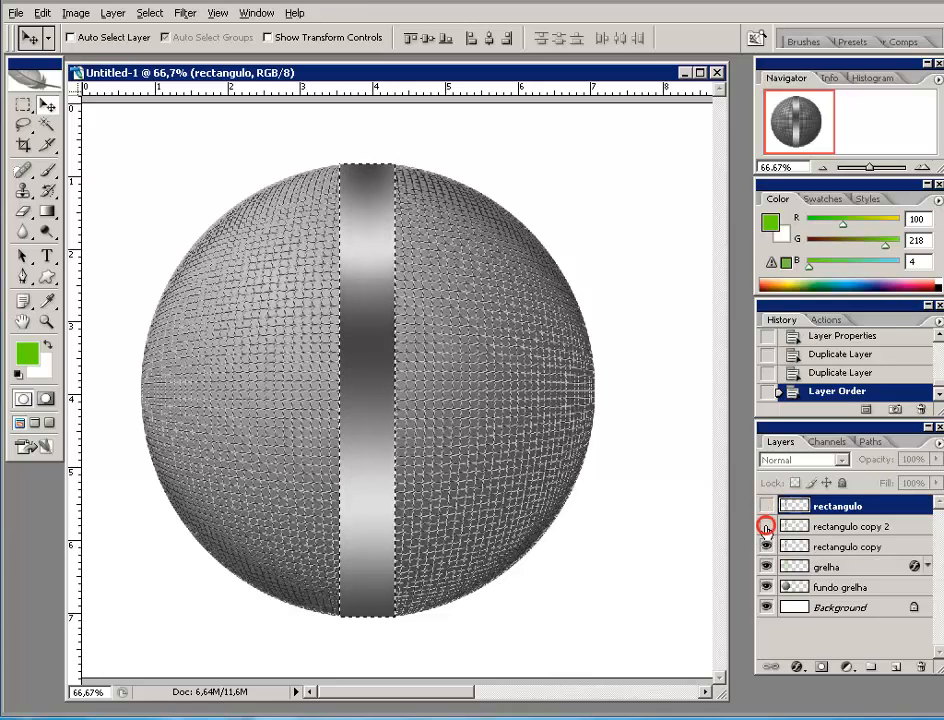
click(843, 549)
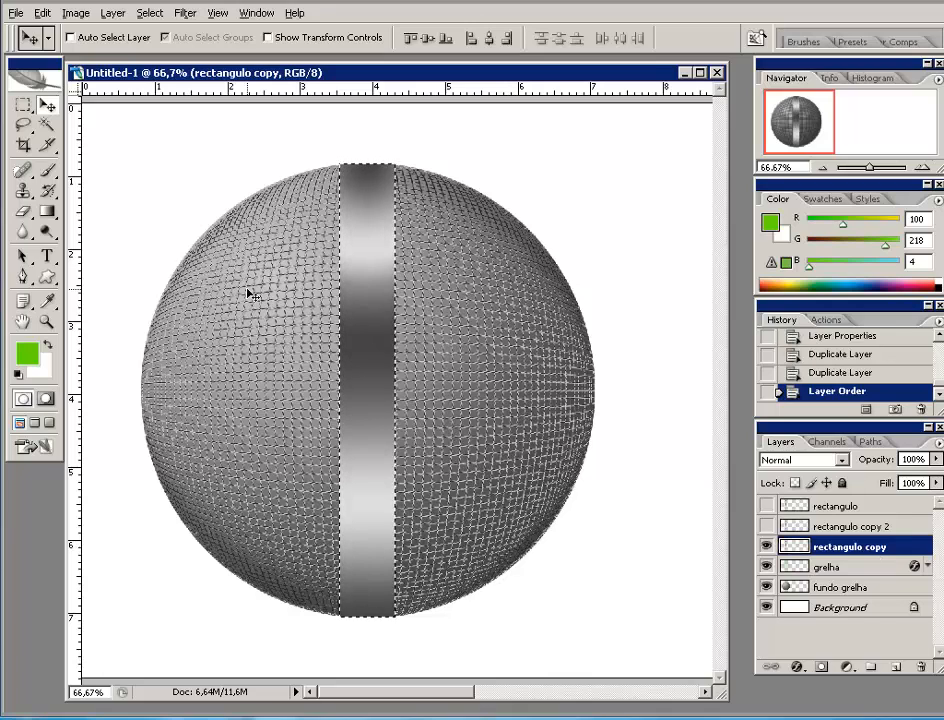
click(18, 374)
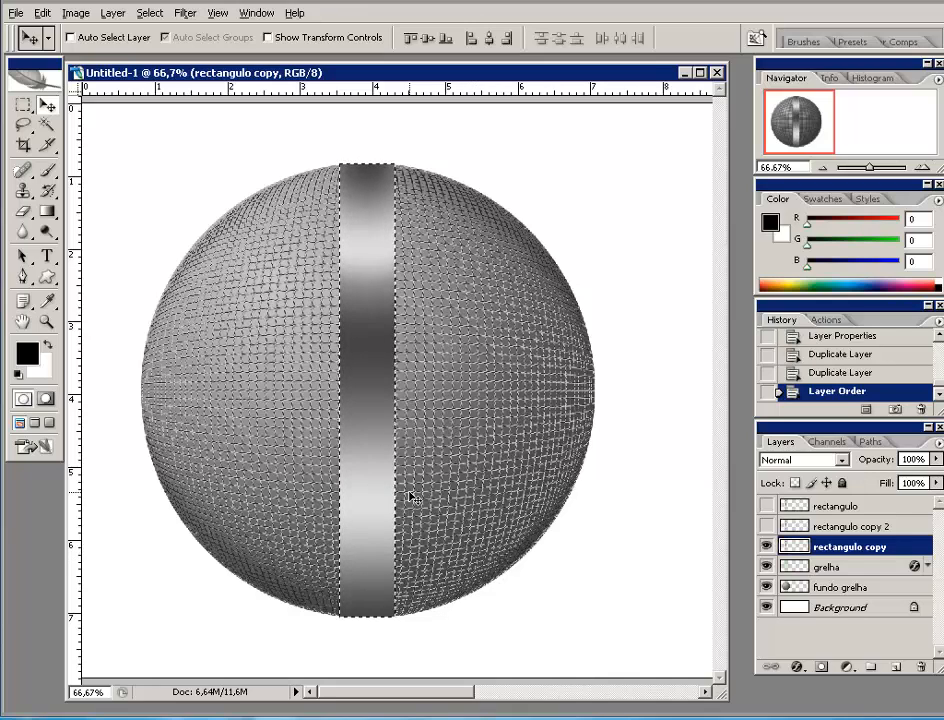
key(alt+BackSpace)
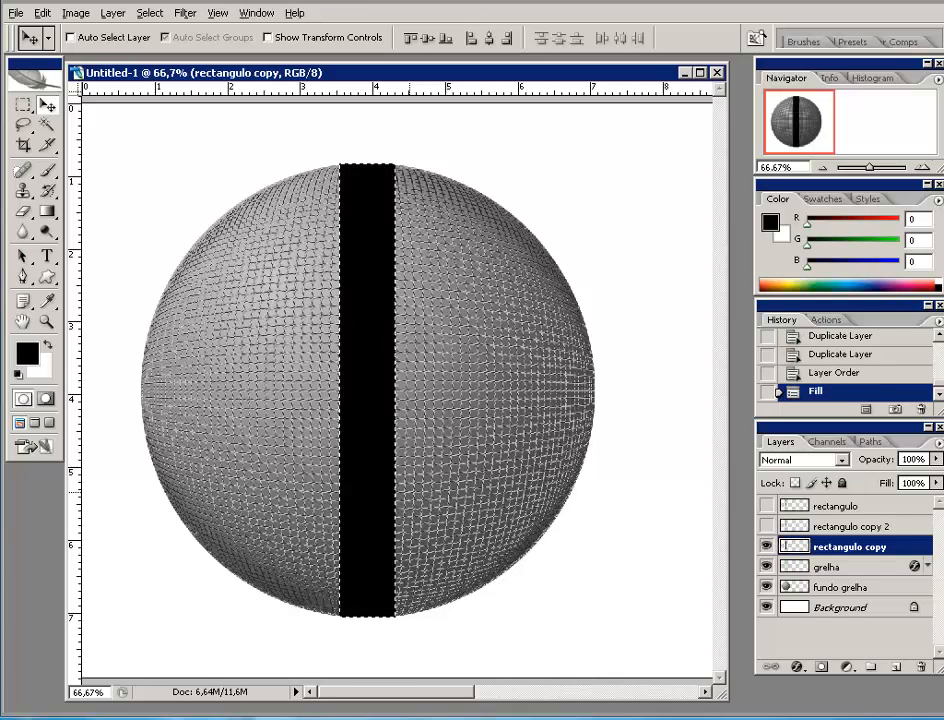
click(766, 527)
- Fill the rectangulo copy 2 band with white, unhide rectangulo, and drop the selection
click(866, 526)
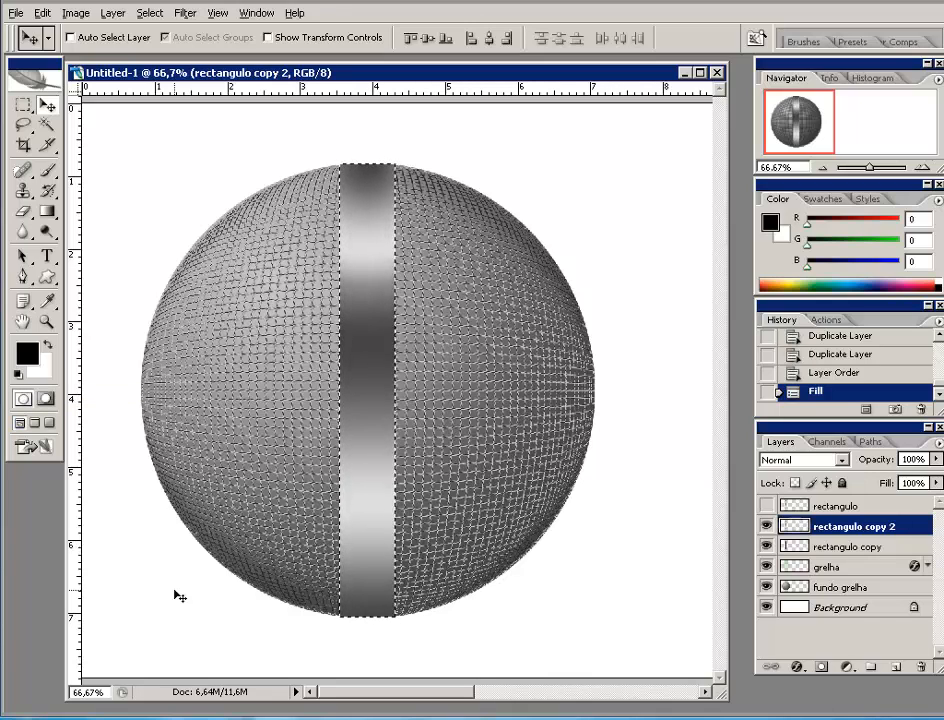
key(ctrl+BackSpace)
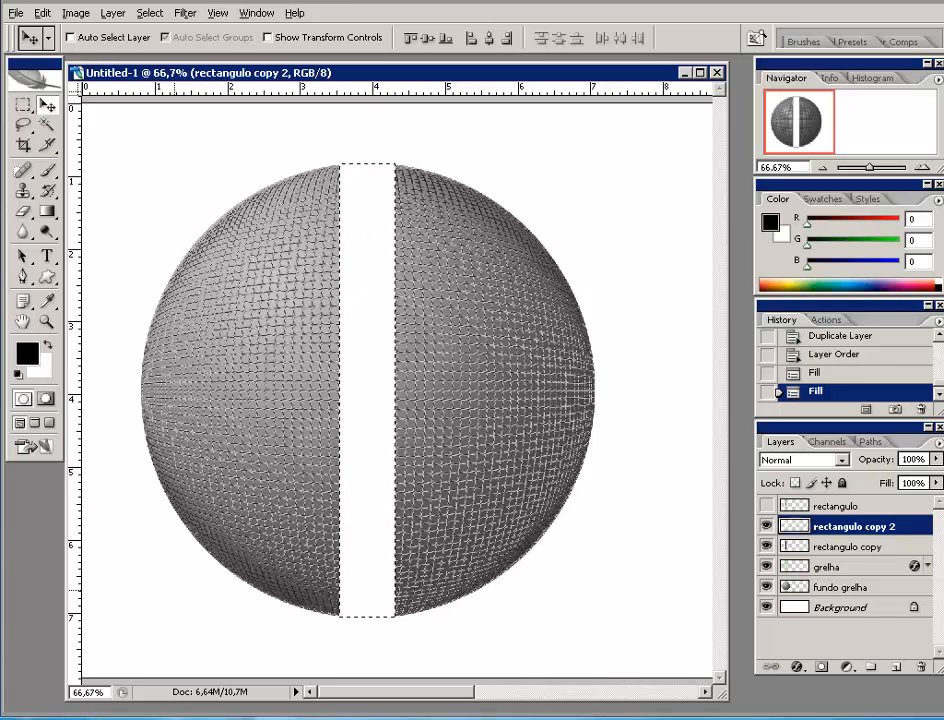
click(766, 508)
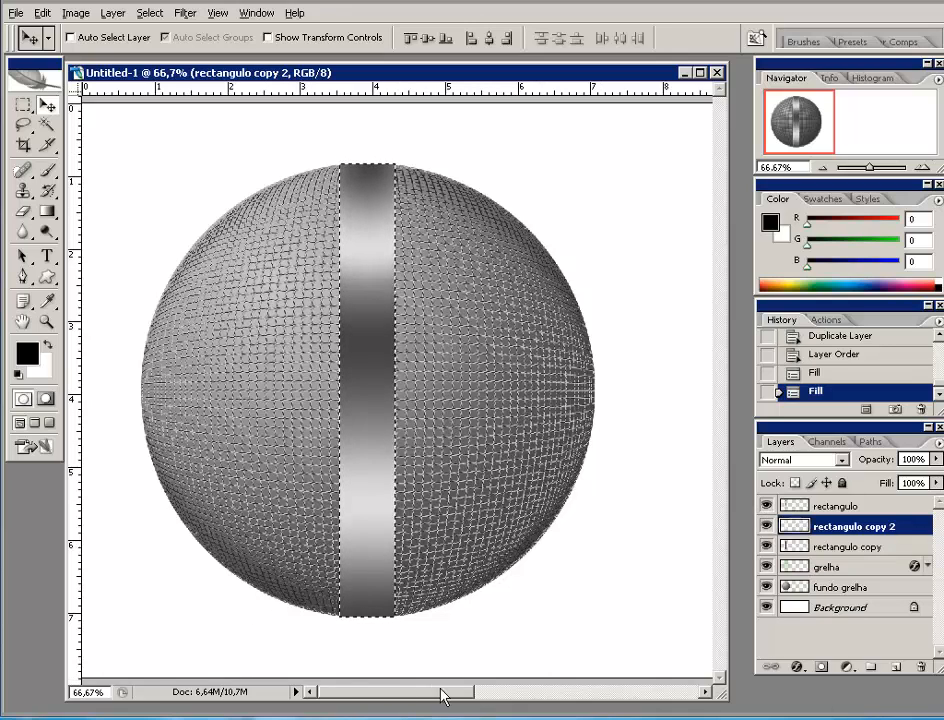
key(ctrl+d)
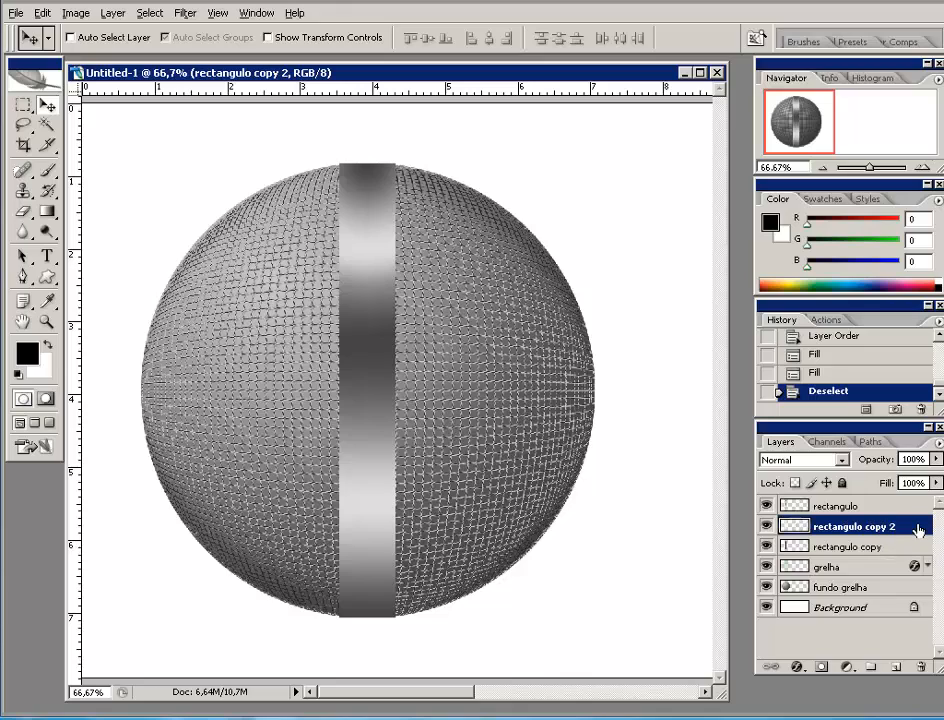
- Rename rectangulo copy 2 to branco R and rectangulo copy to Preto R
double_click(845, 524)
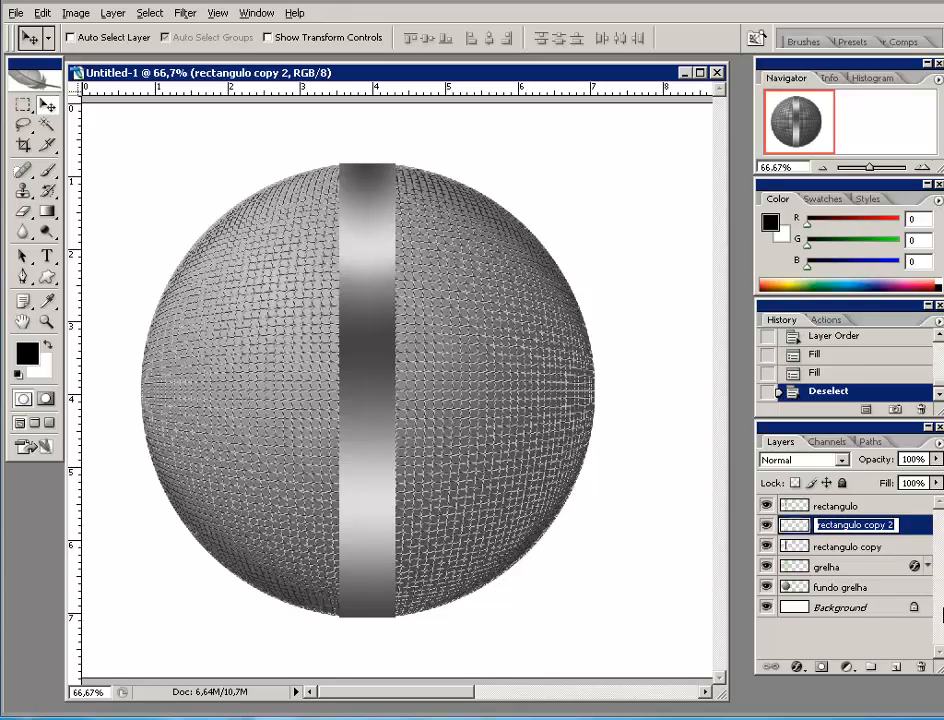
text(branco R)
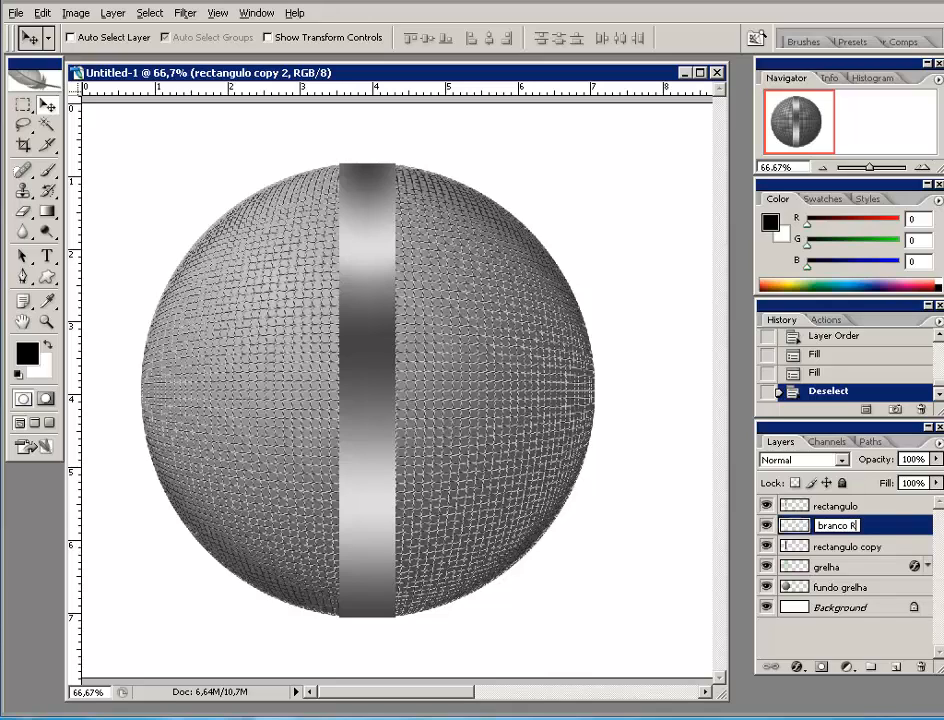
click(845, 546)
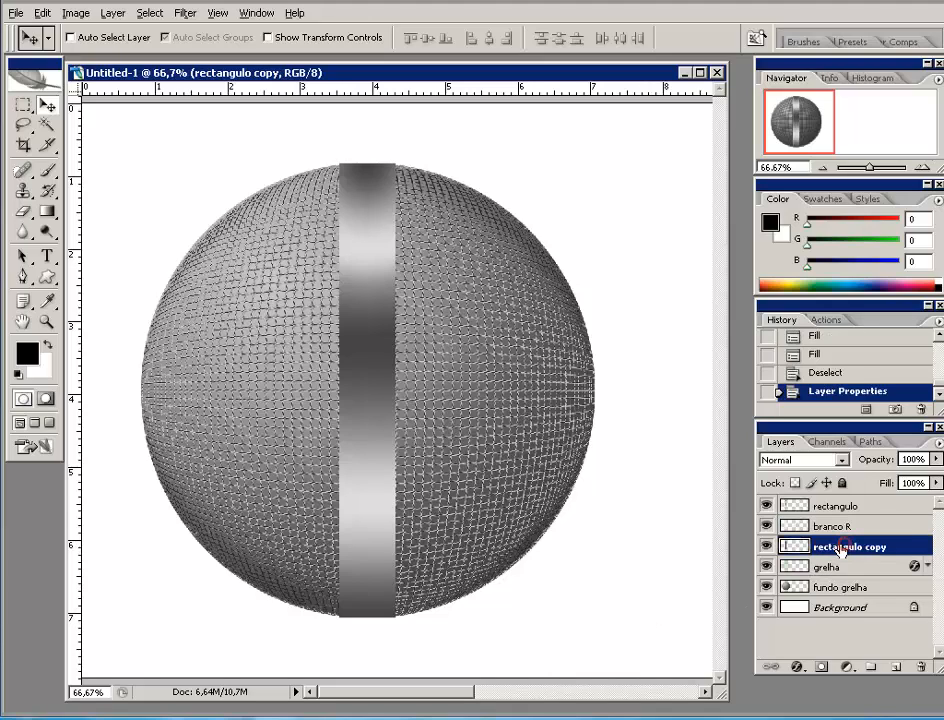
double_click(840, 546)
text(Preto R)
click(880, 546)
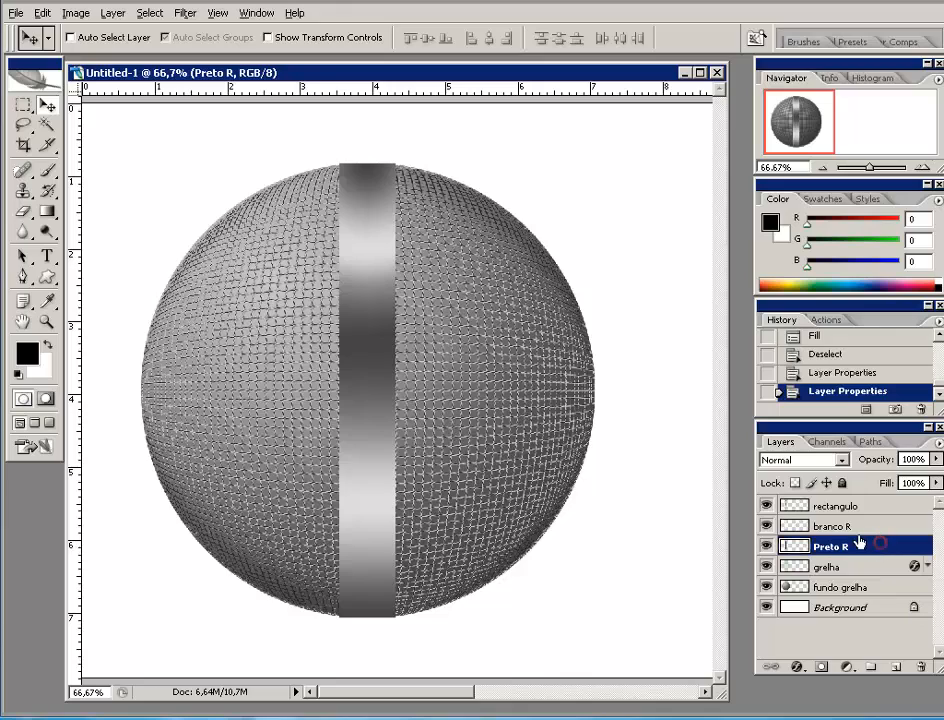
- Nudge the white branco R strip slightly left and the black Preto R strip slightly right
click(860, 525)
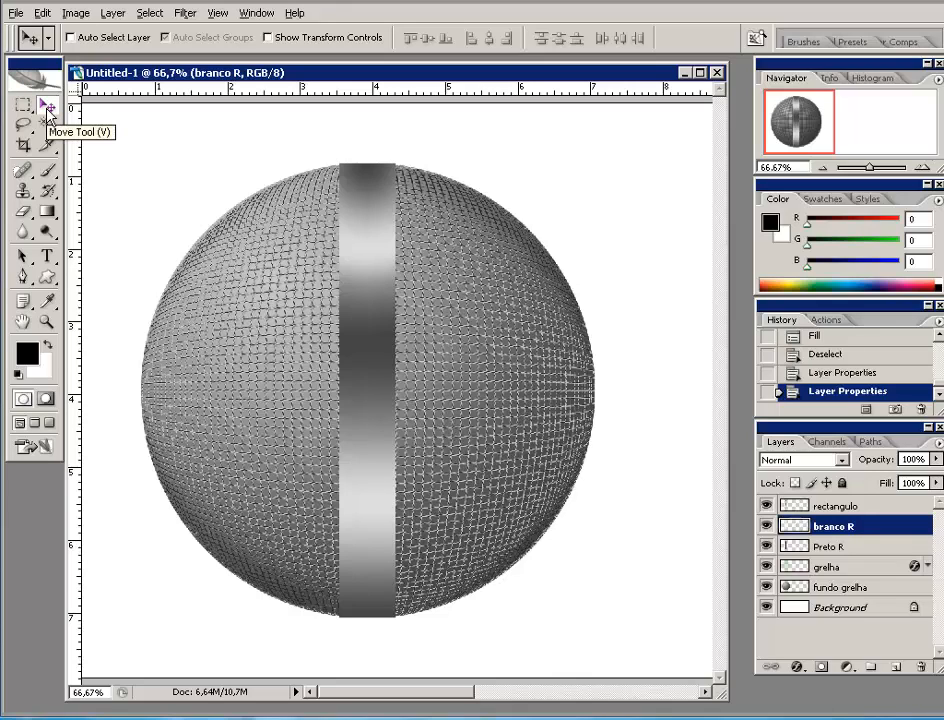
key(Left)
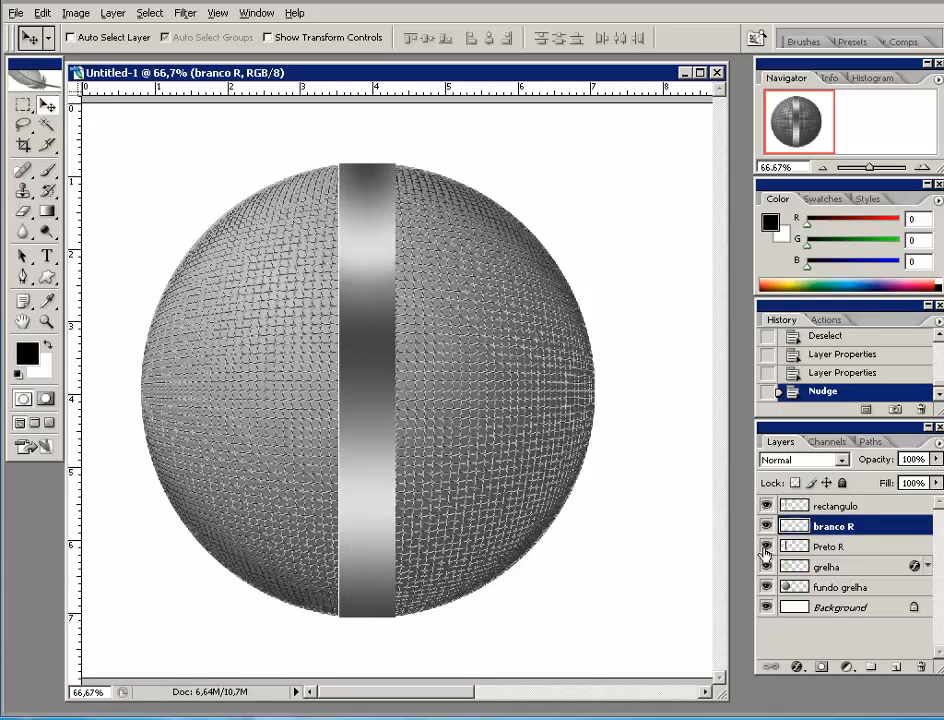
click(842, 547)
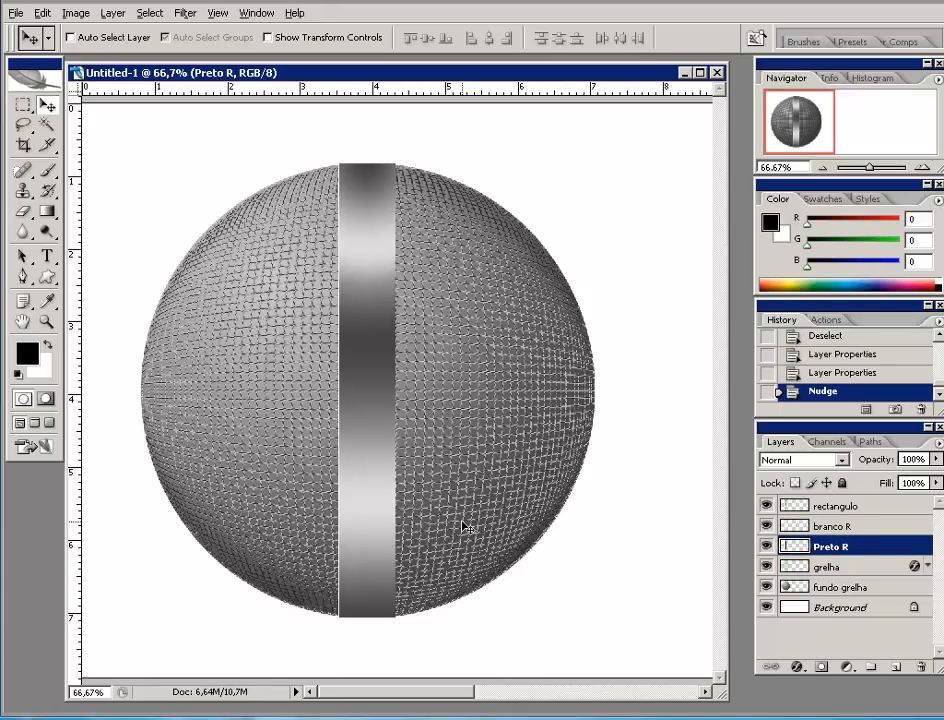
key(Right)
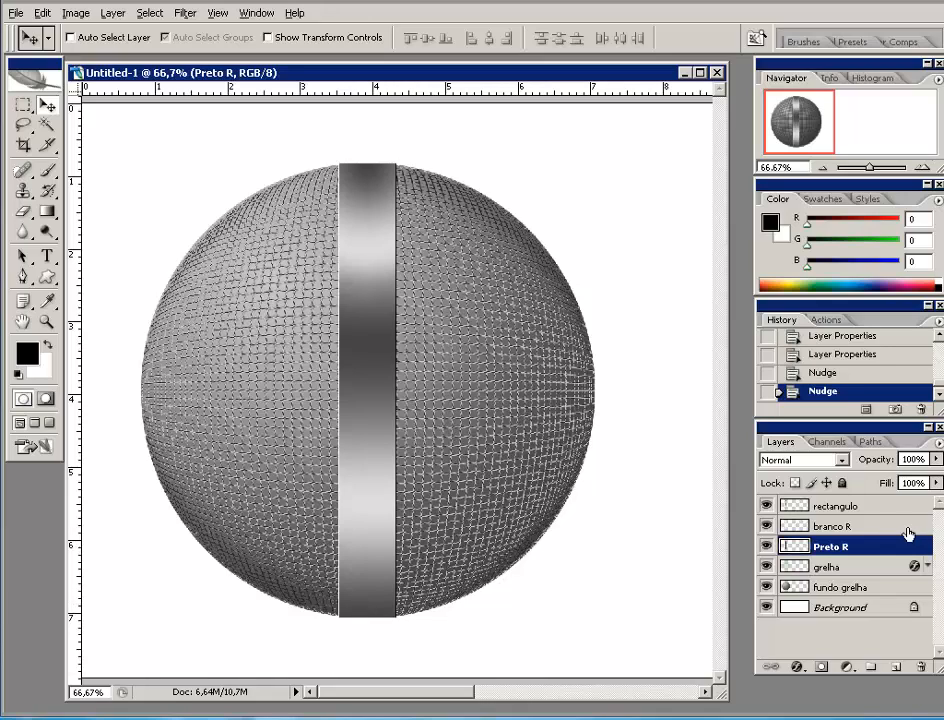
click(862, 506)
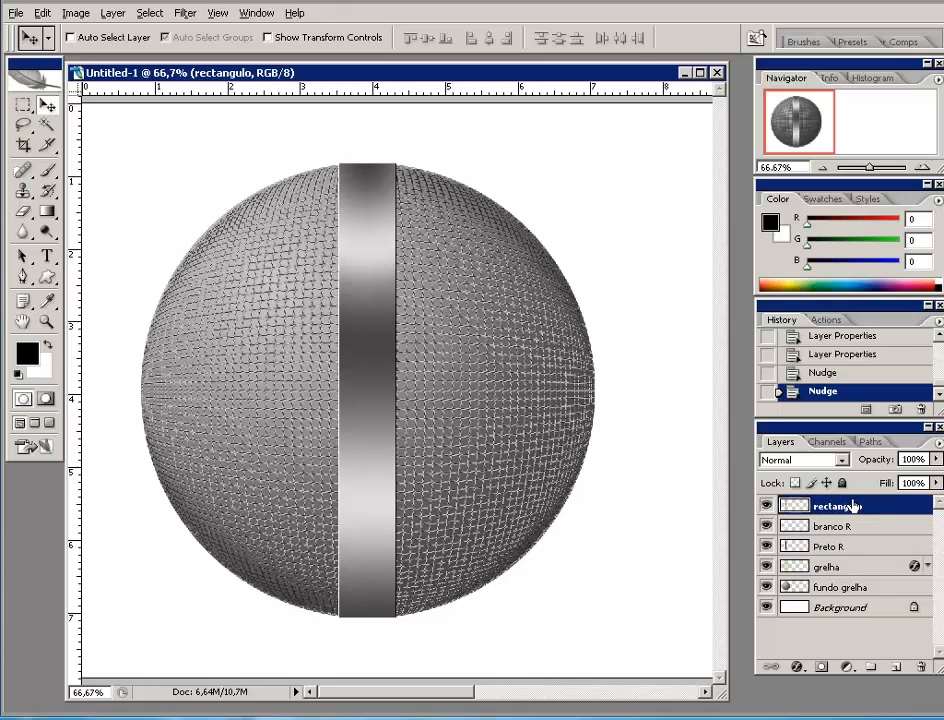
- Duplicate rectangulo and name the copy rectangulo 2
drag(838, 506, 894, 668)
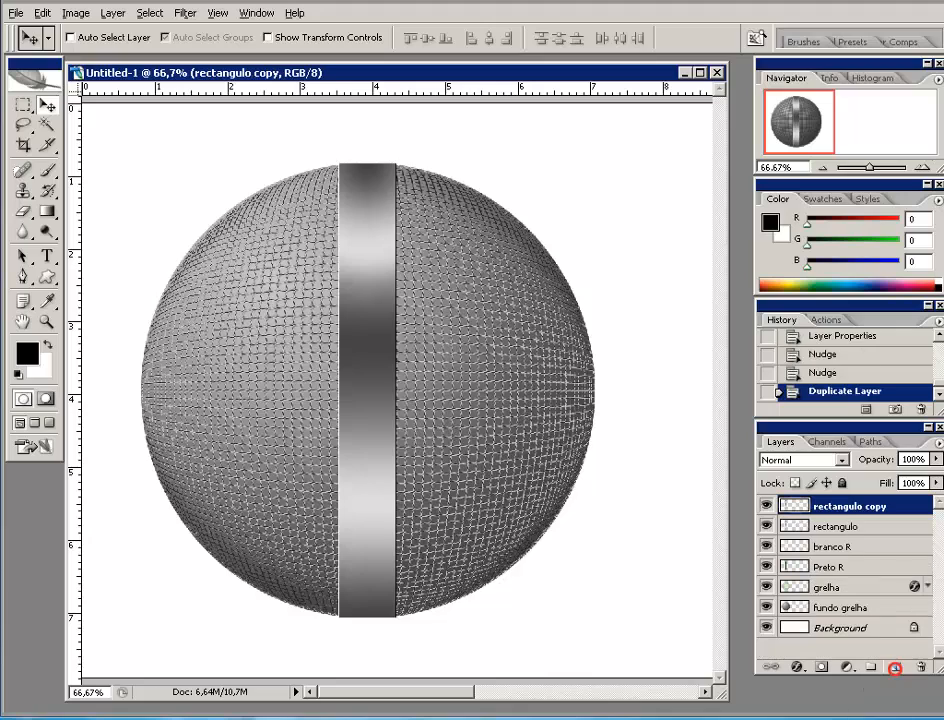
double_click(840, 506)
drag(862, 505, 903, 511)
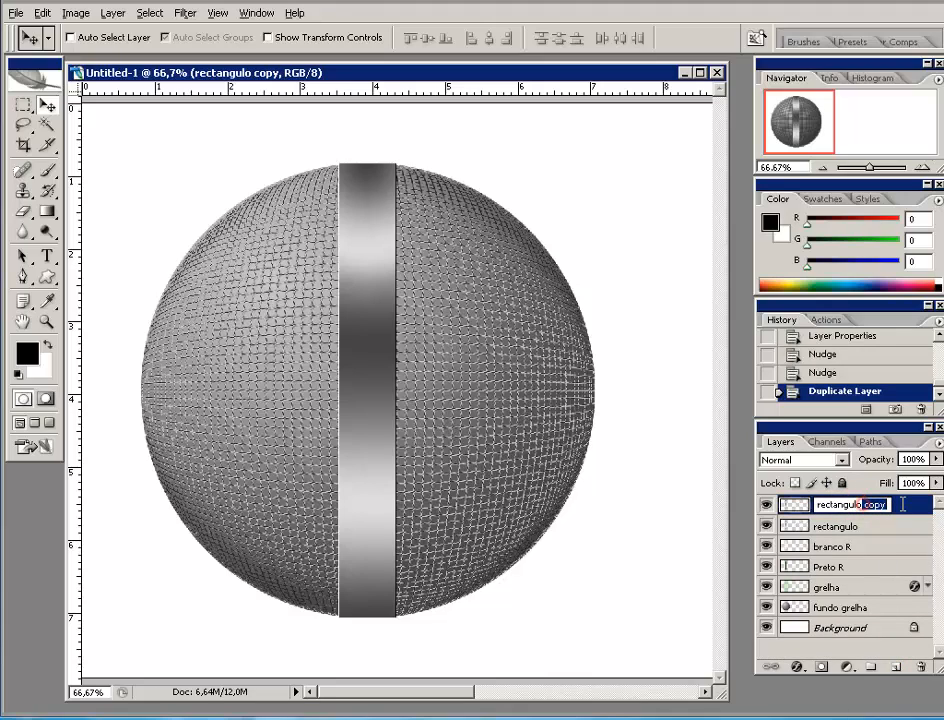
key(BackSpace)
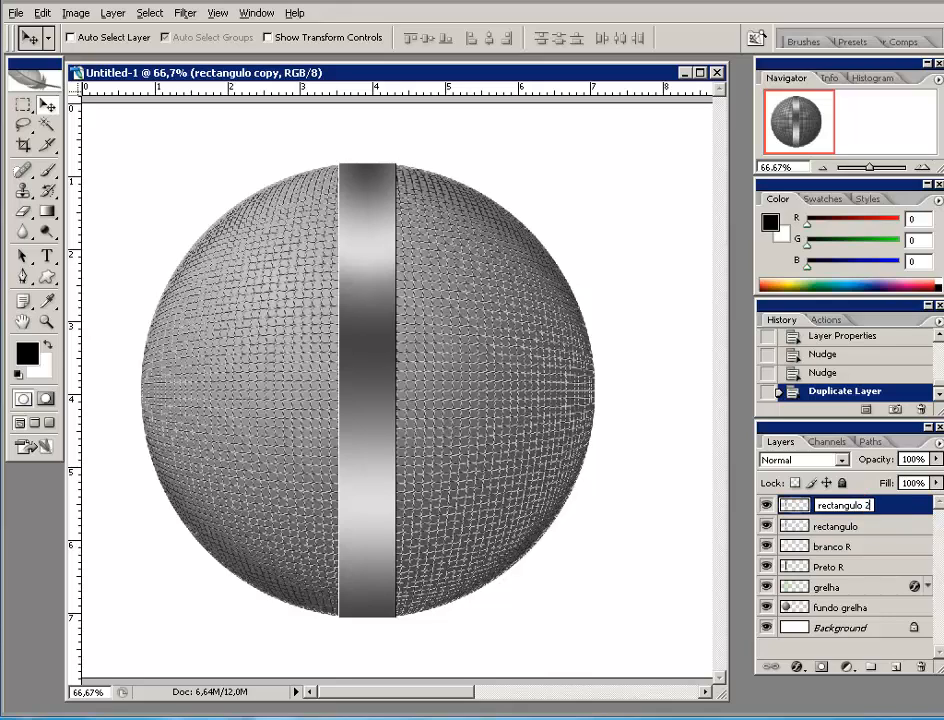
click(903, 504)
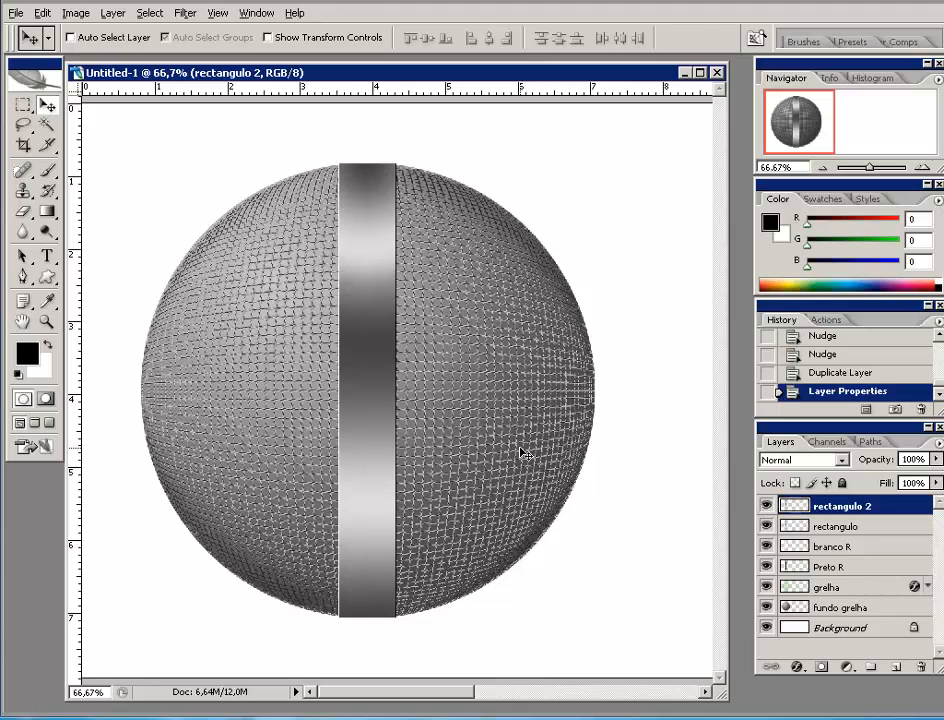
- Narrow rectangulo 2 from its right side with Free Transform, then duplicate it
key(ctrl+t)
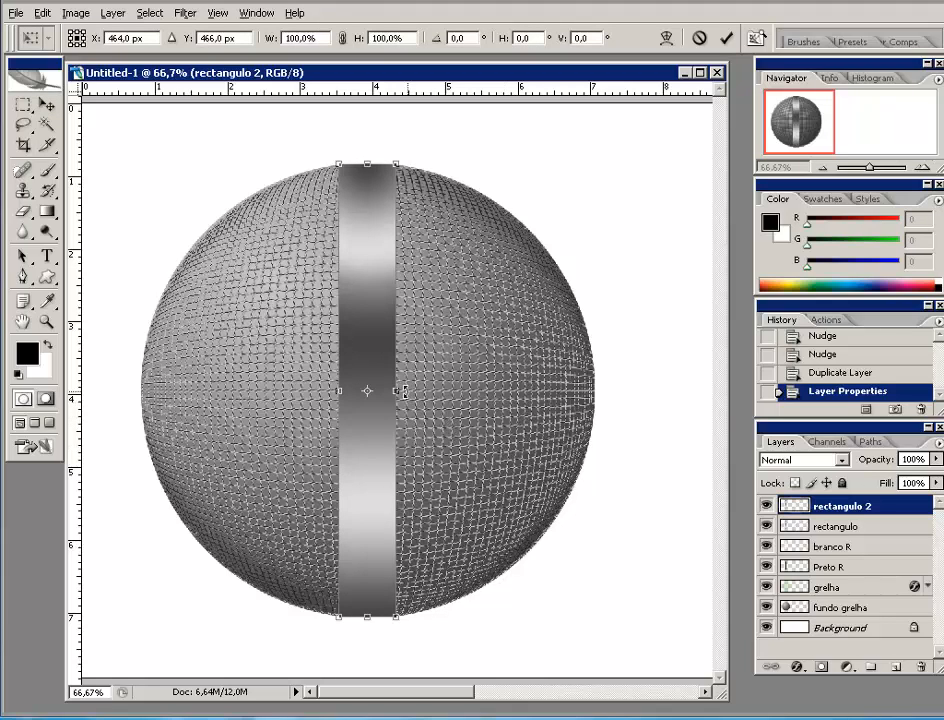
drag(396, 390, 348, 390)
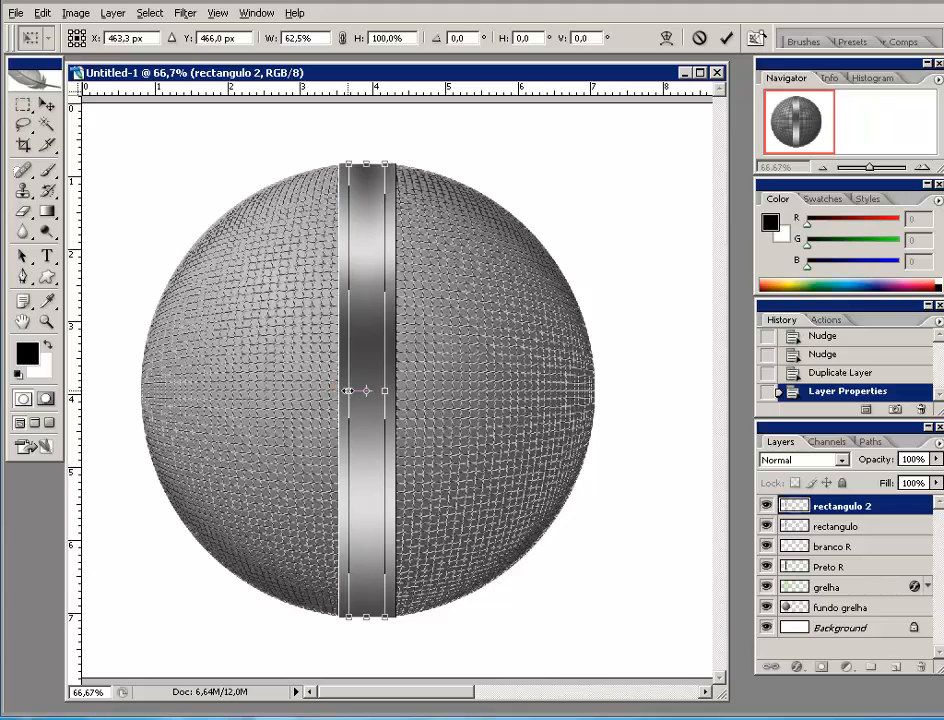
click(726, 37)
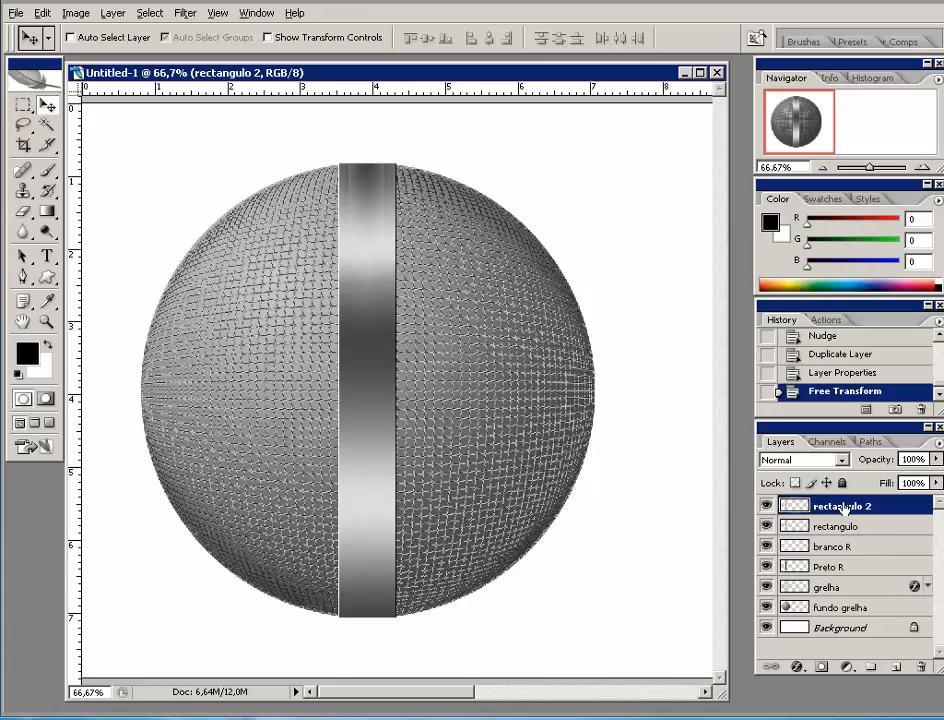
drag(843, 503, 895, 665)
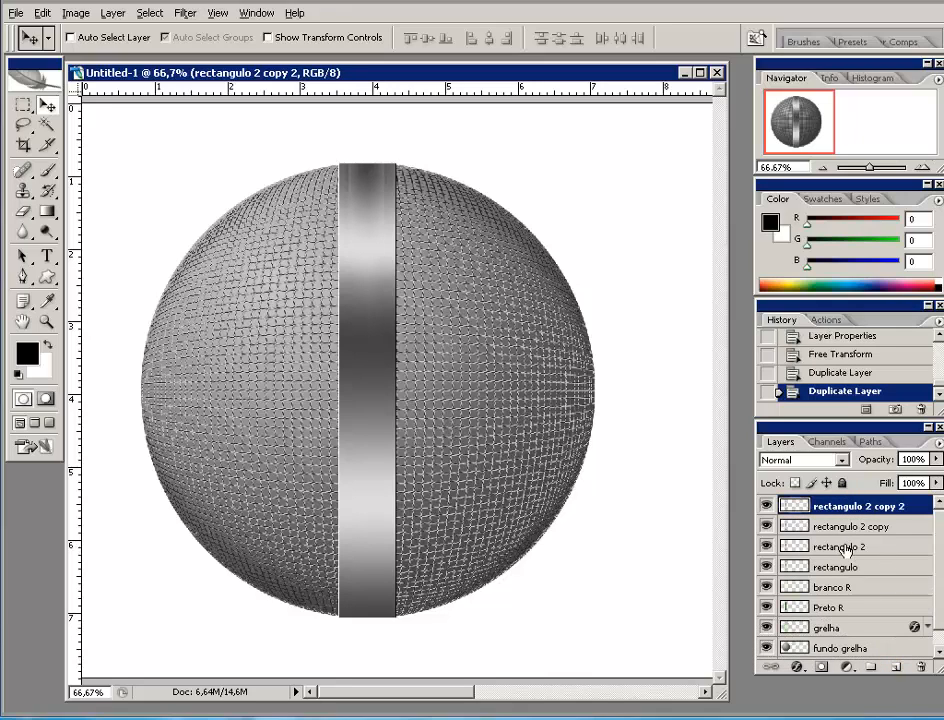
- Move rectangulo 2 to the top and rename its two copies Branco 2 R and Preto 2 R
click(883, 547)
drag(883, 547, 884, 506)
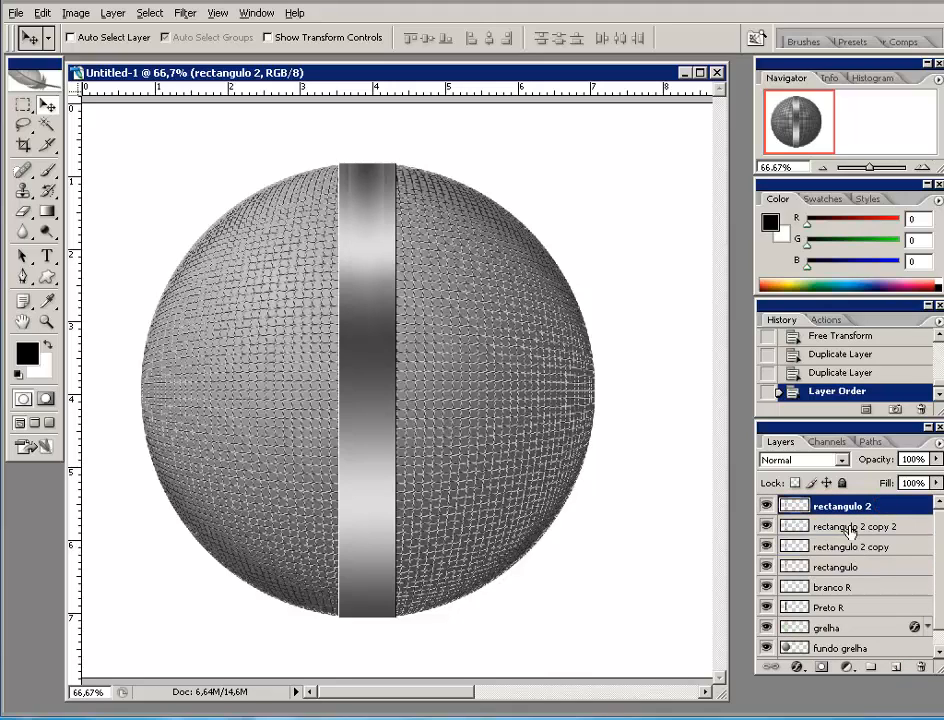
double_click(846, 527)
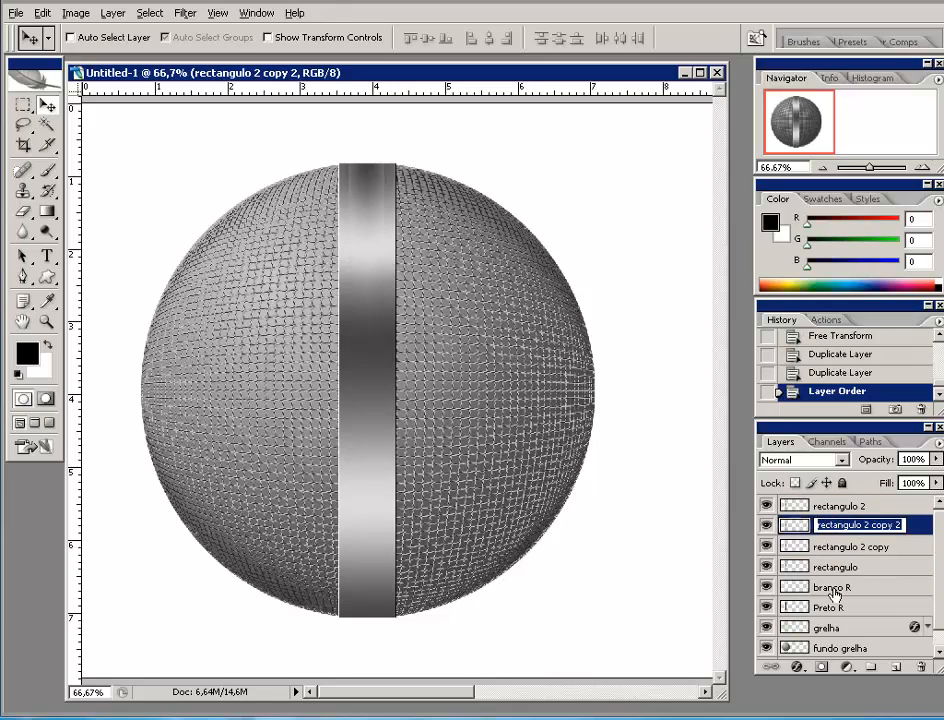
text(Branco 2 R)
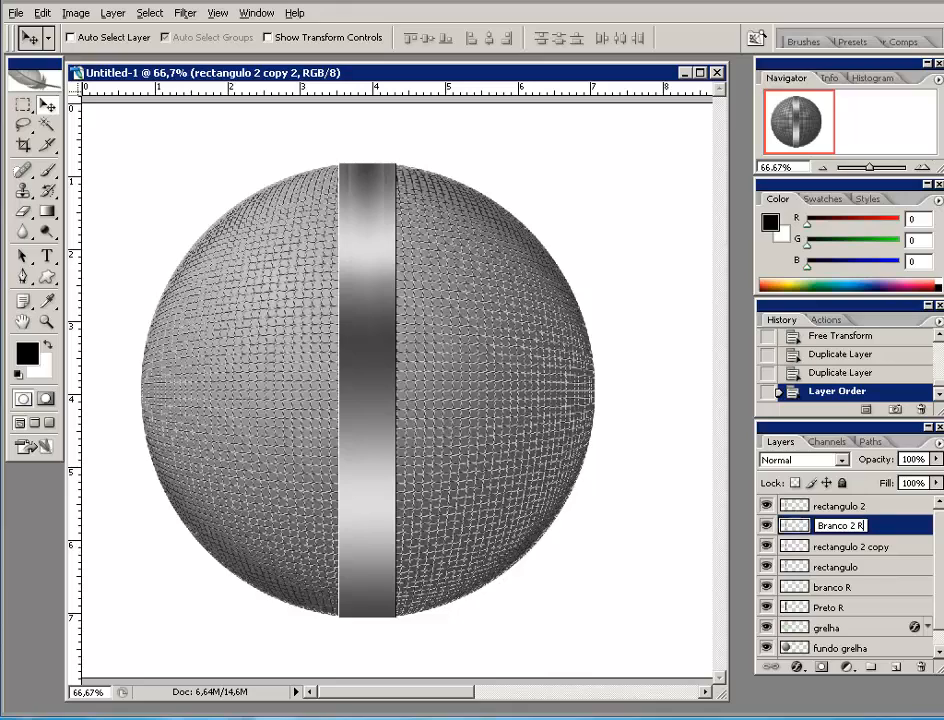
double_click(850, 546)
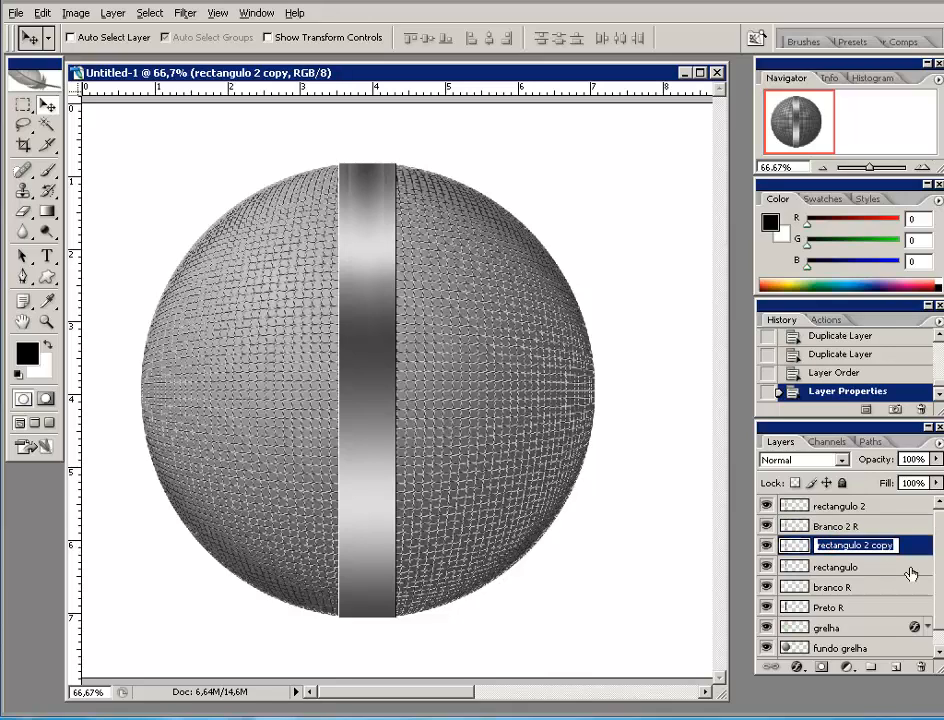
text(Preto 2 R)
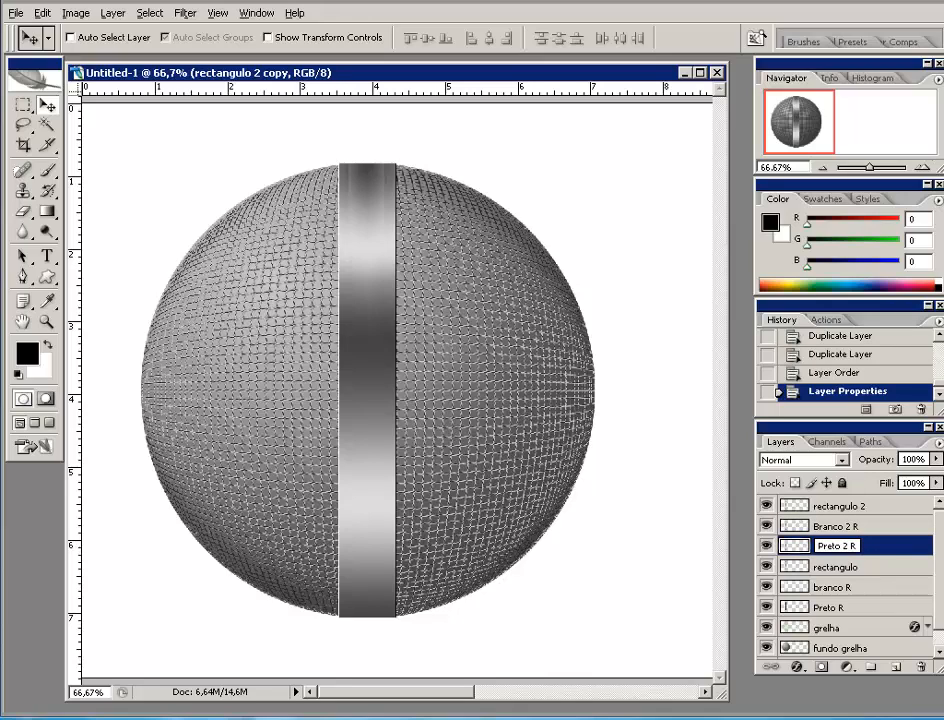
key(Return)
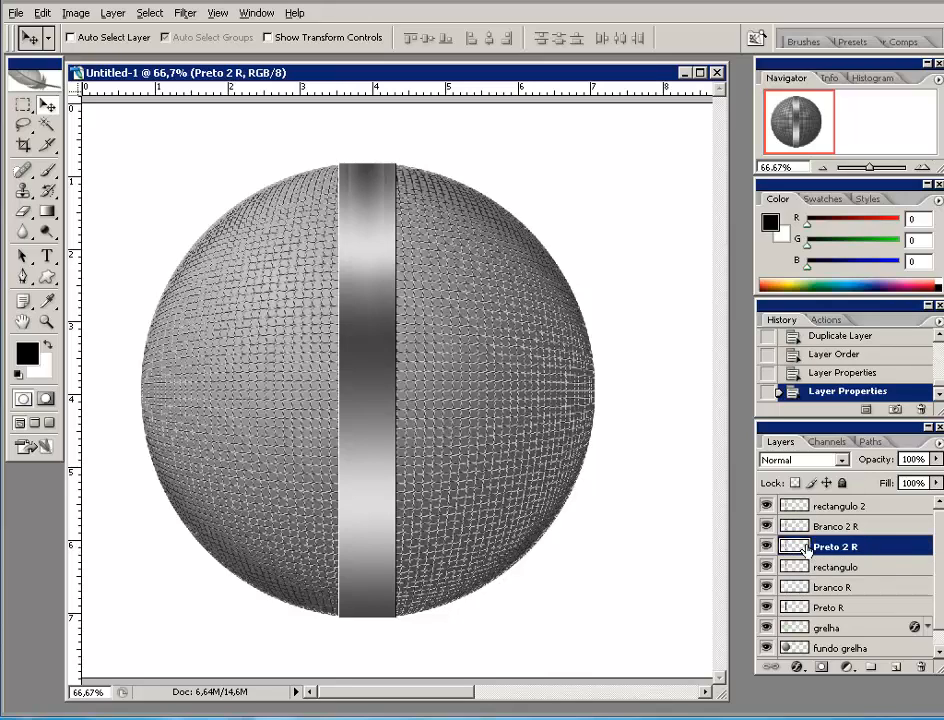
- Fill the Preto 2 R strip with black and the Branco 2 R strip with white
click(767, 506)
click(767, 526)
ctrl+click(791, 543)
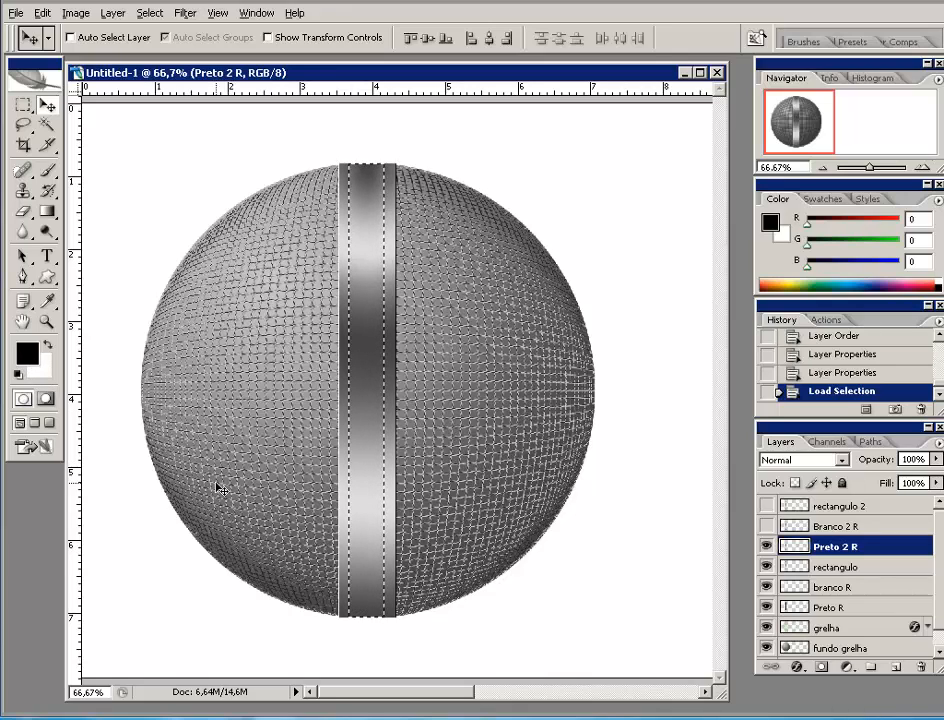
key(alt+BackSpace)
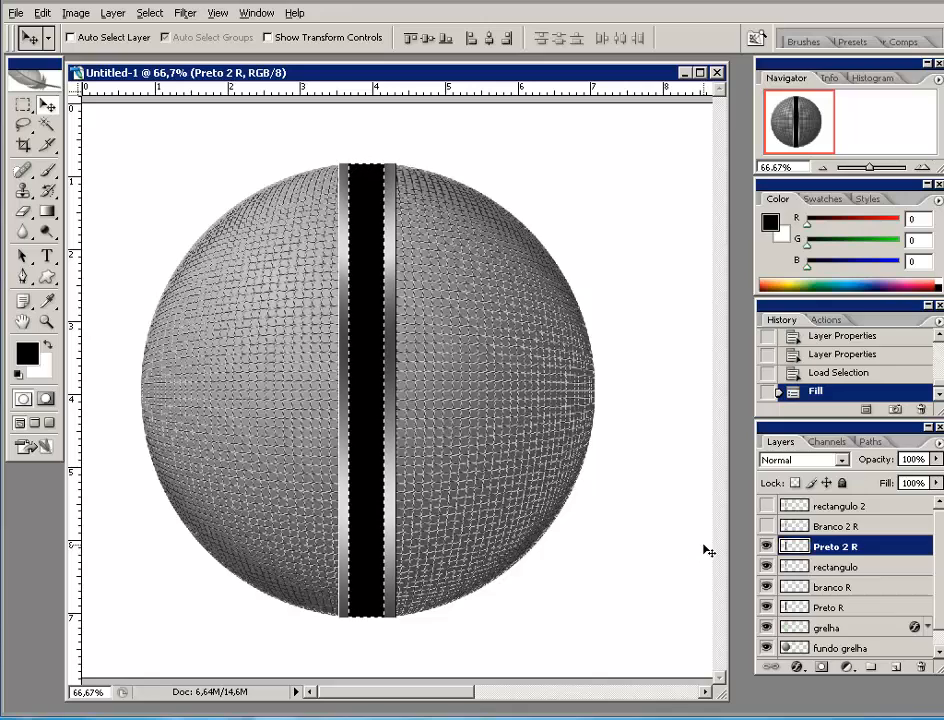
click(766, 527)
click(840, 527)
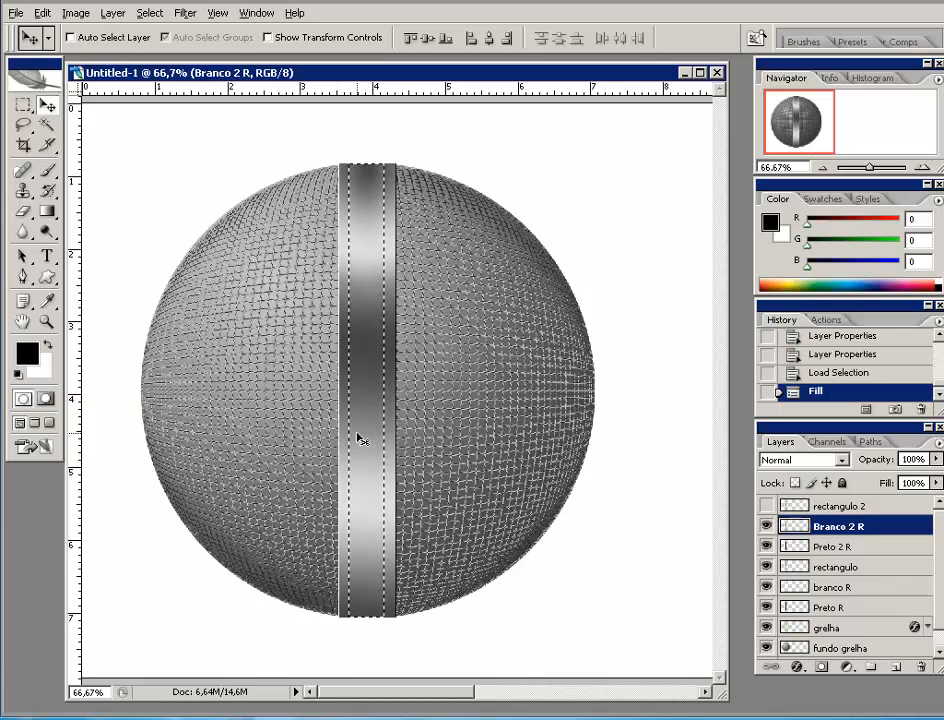
key(ctrl+BackSpace)
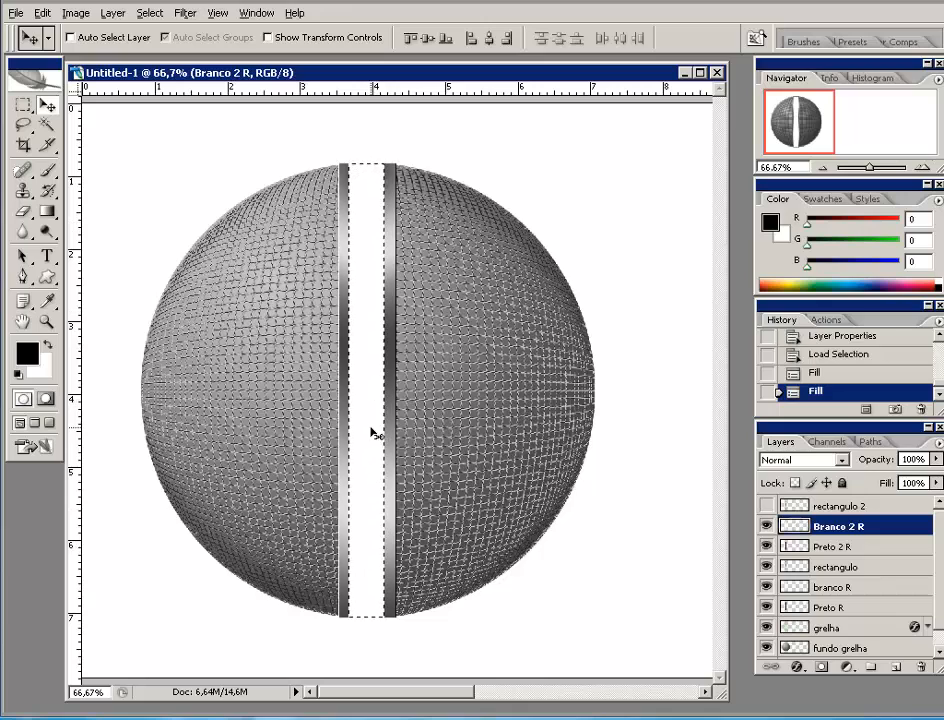
- Deselect, then nudge Branco 2 R two steps right and Preto 2 R one step left to edge the band
click(765, 507)
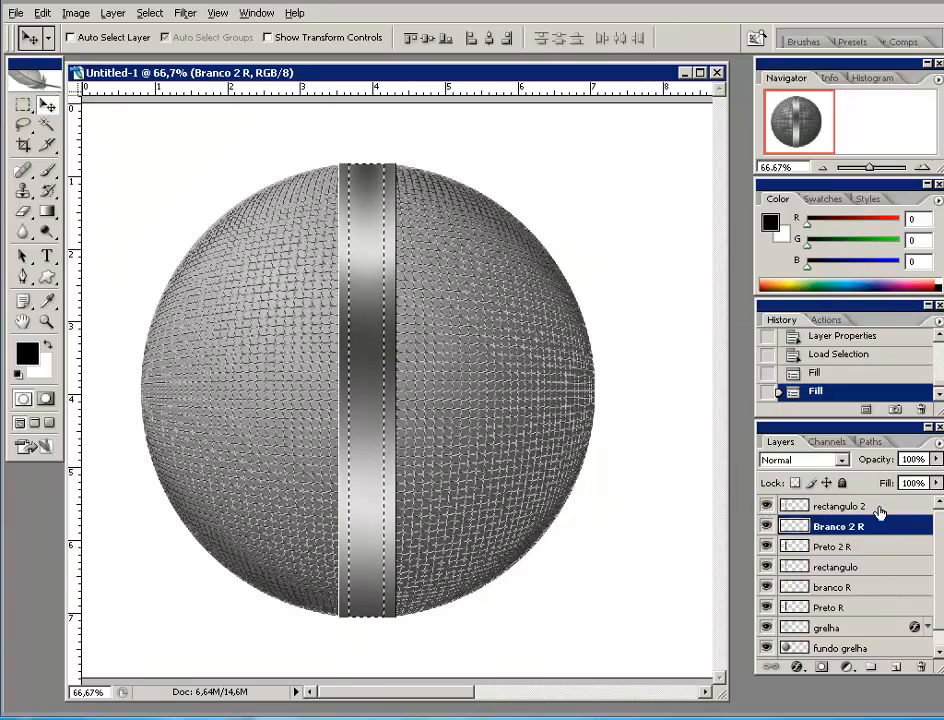
click(879, 508)
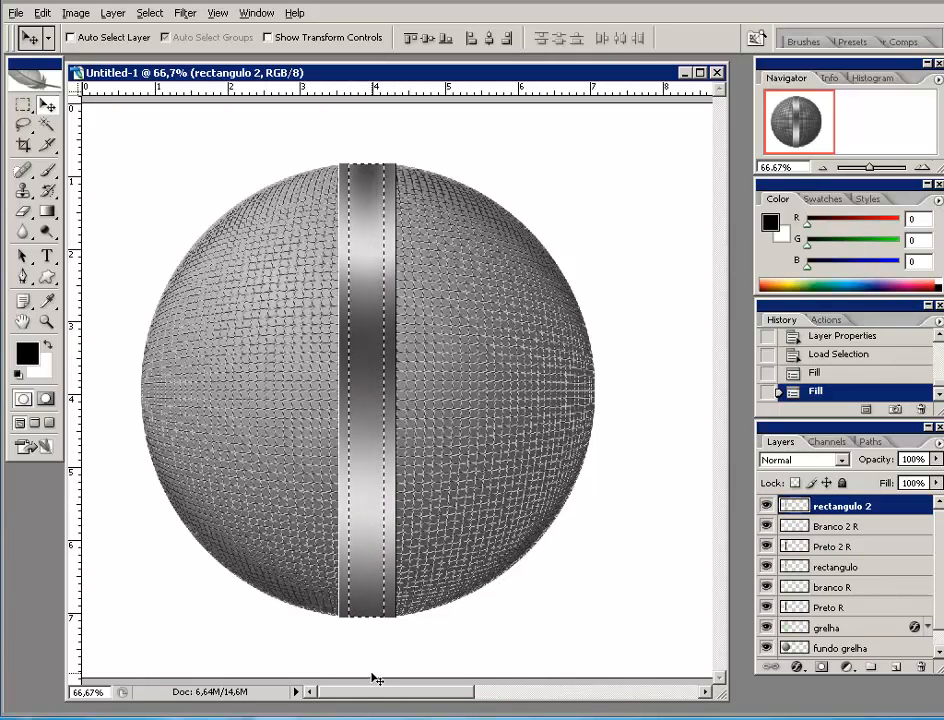
key(ctrl+d)
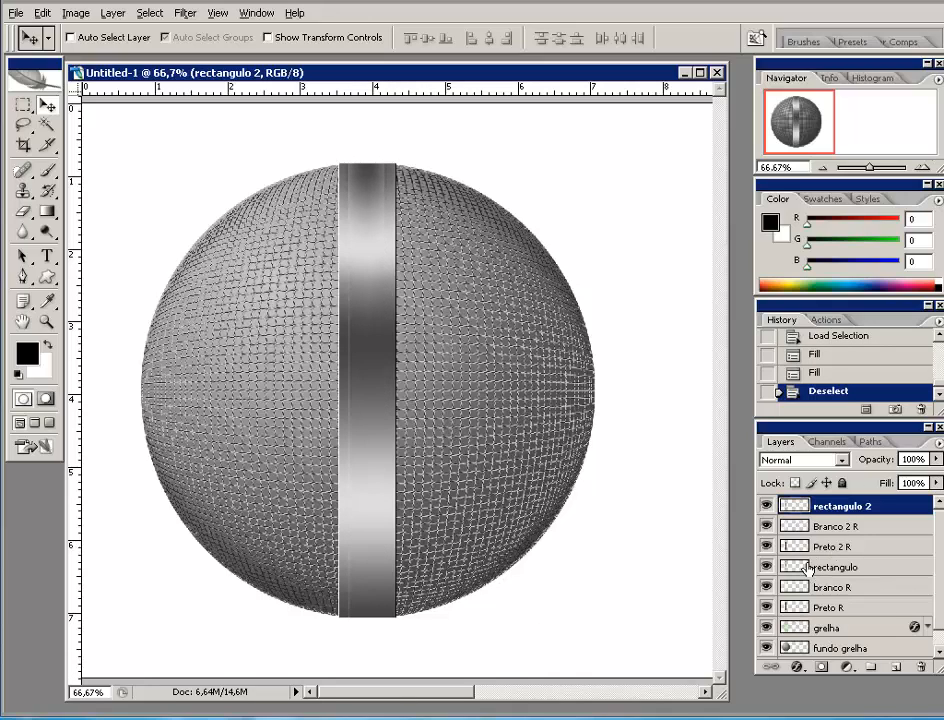
click(836, 526)
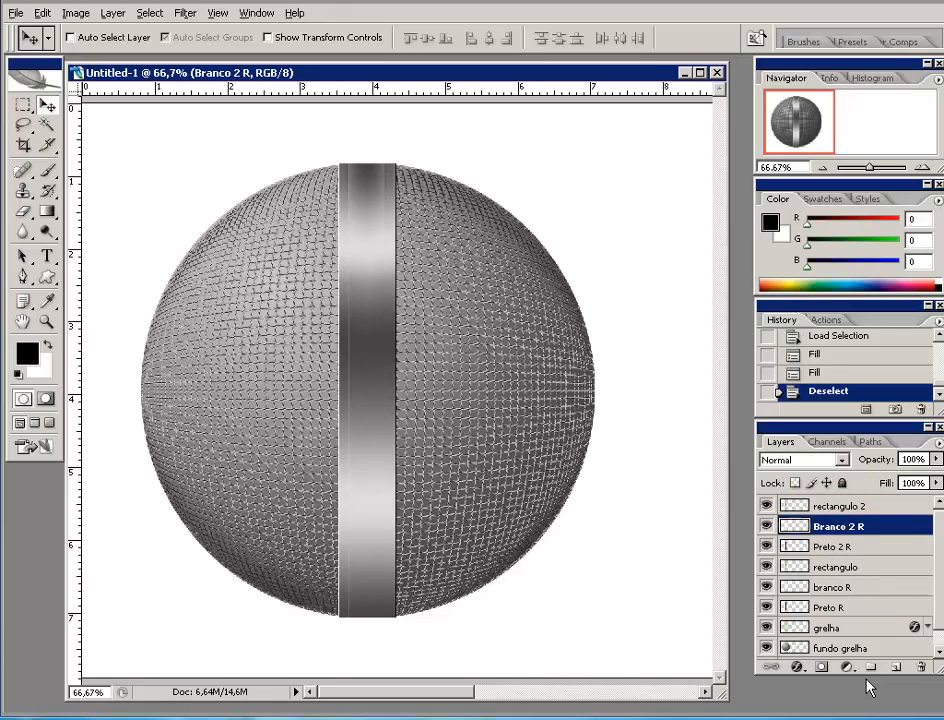
key(Right)
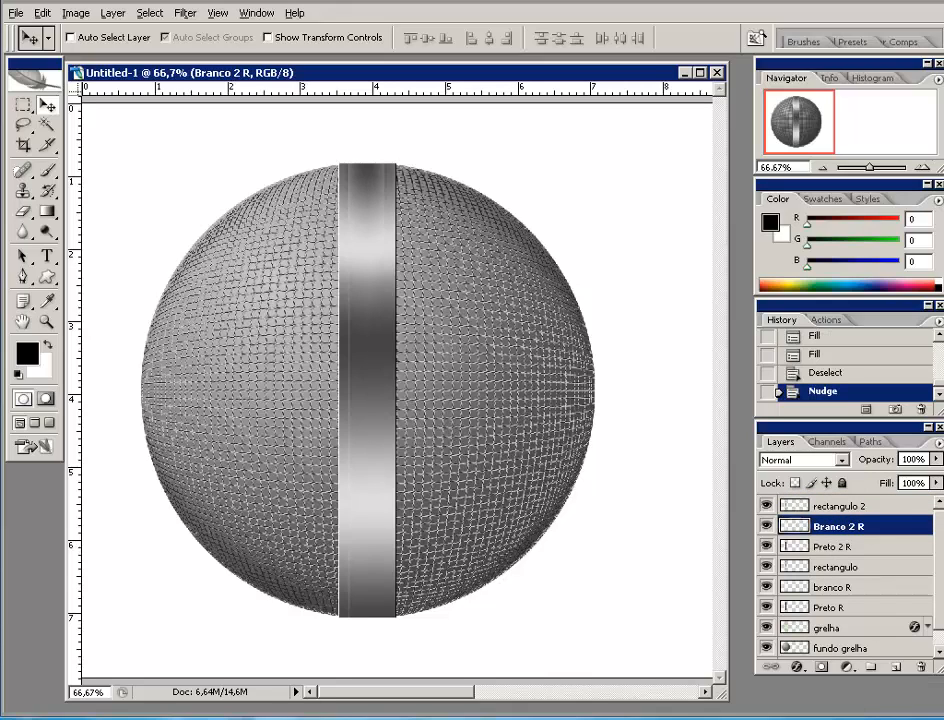
key(Right)
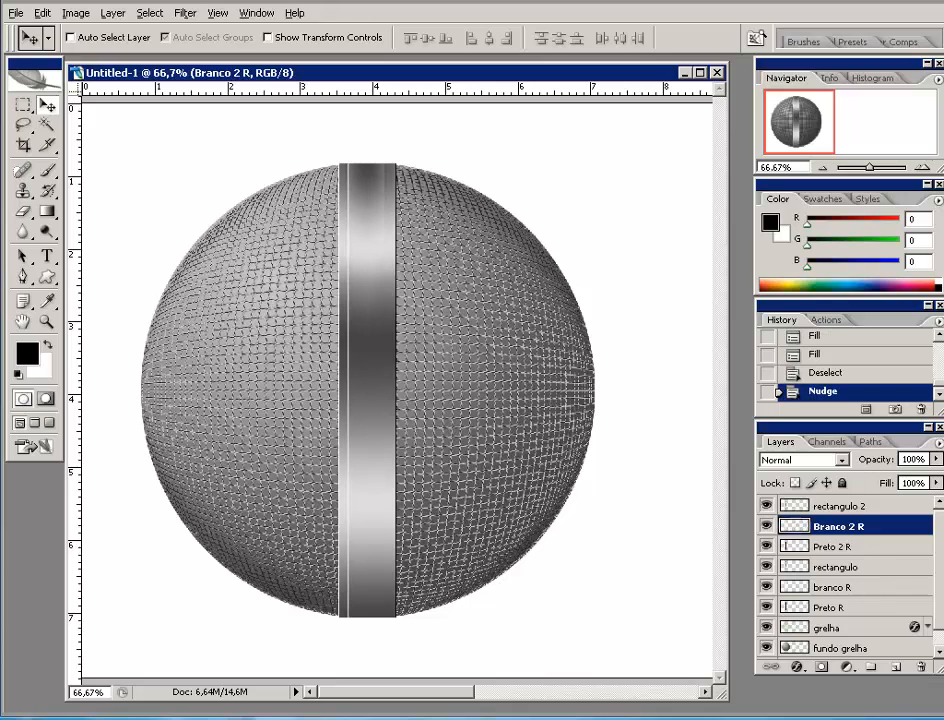
click(850, 543)
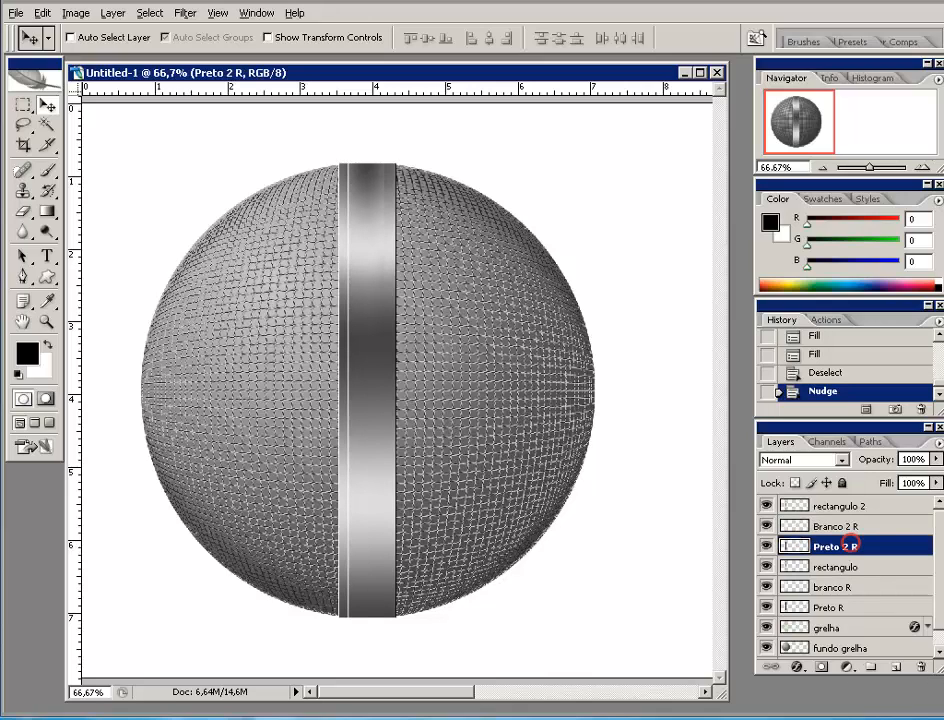
key(Left)
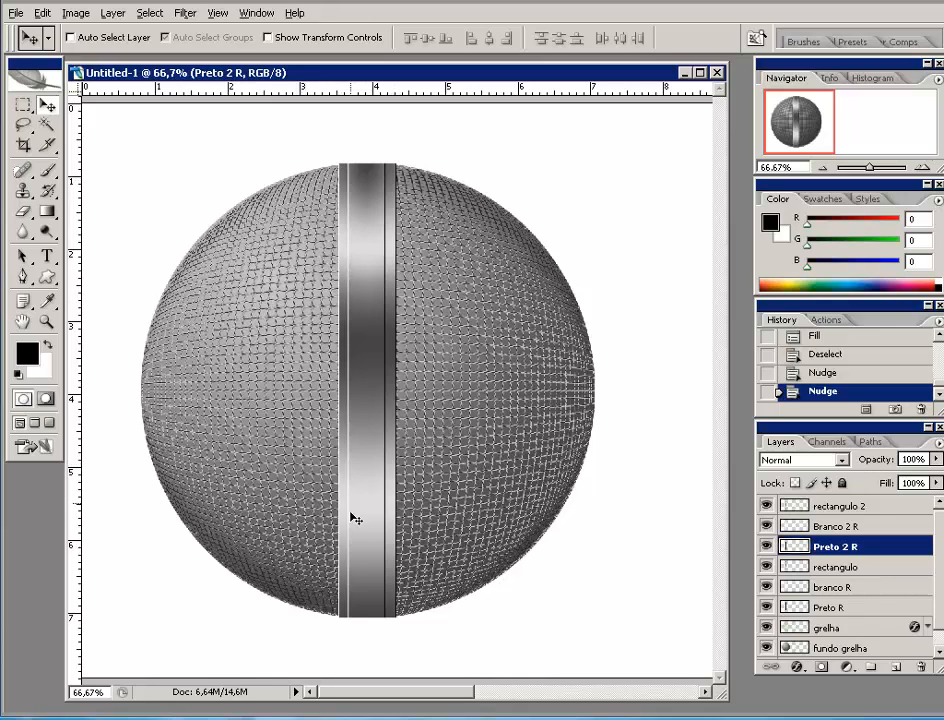
- Merge rectangulo 2, Branco 2 R and Preto 2 R into a single rectangulo 2 layer
shift+click(873, 528)
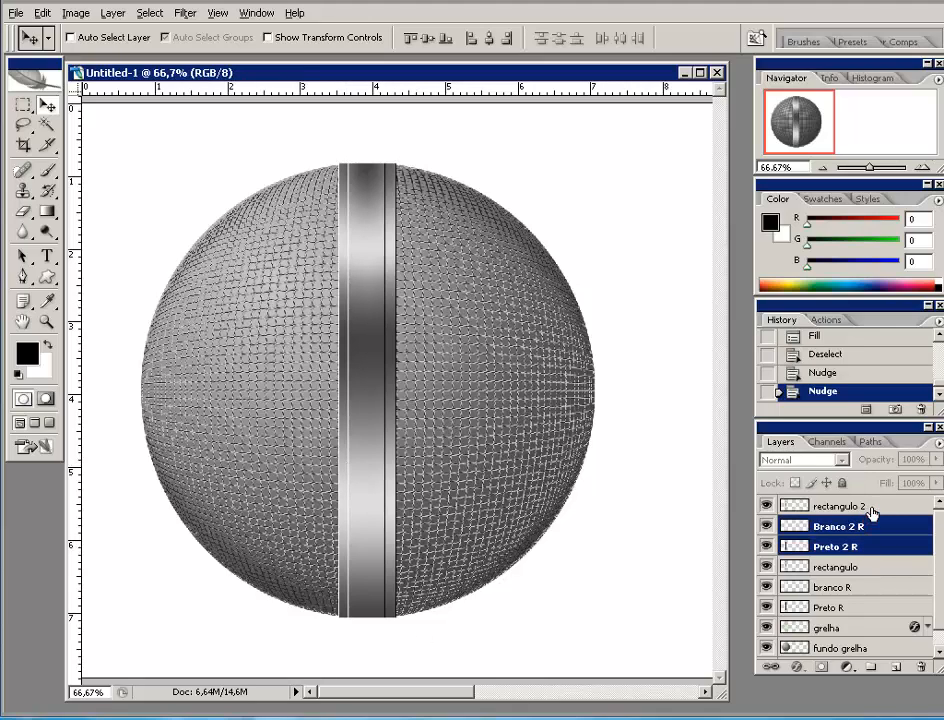
shift+click(873, 508)
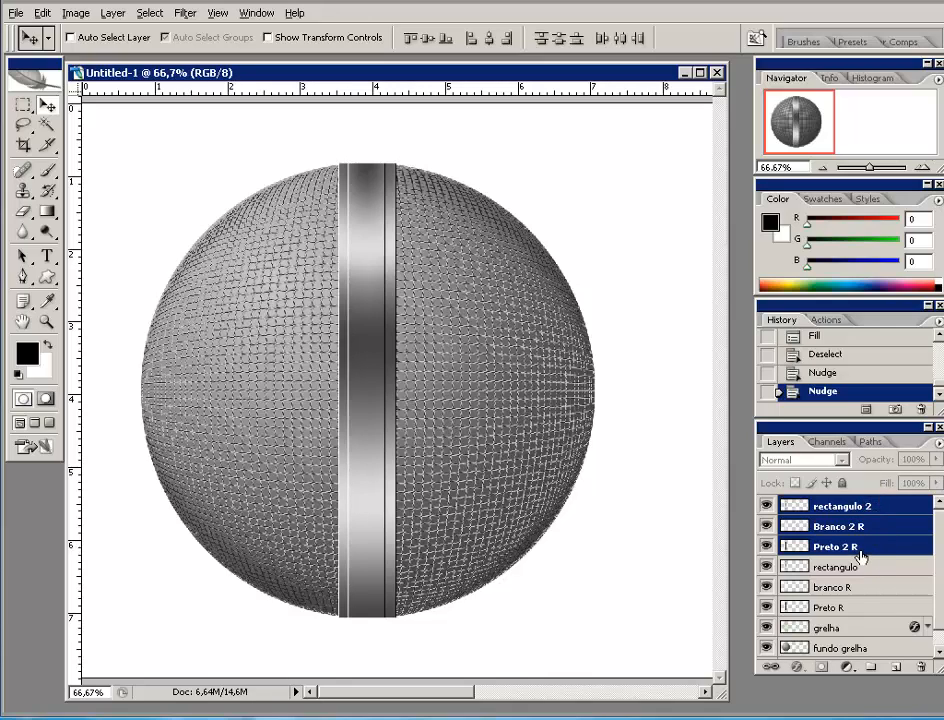
right_click(891, 508)
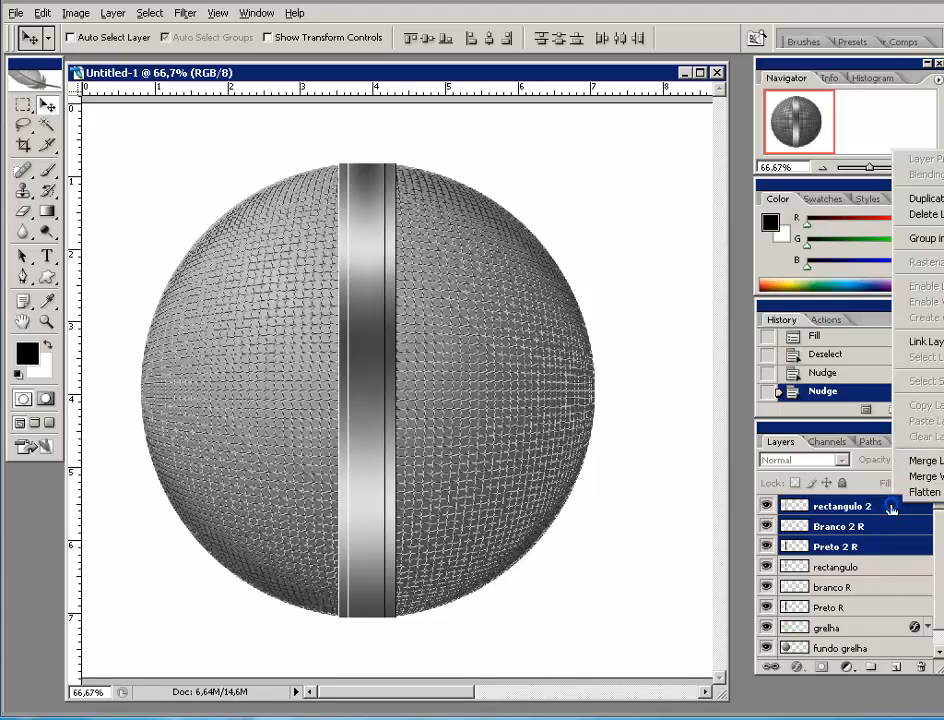
click(928, 461)
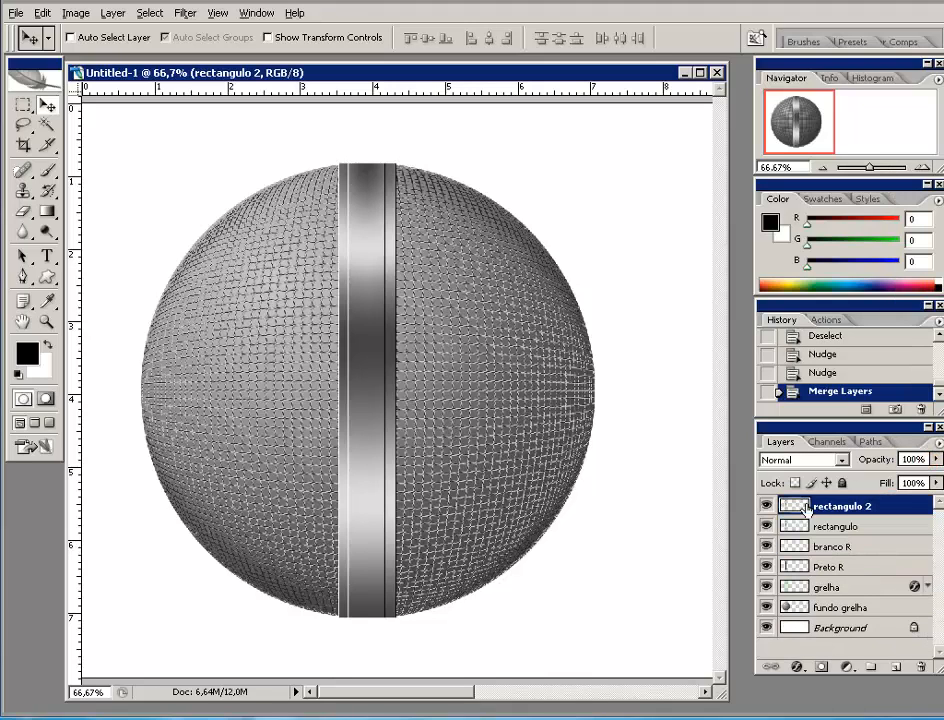
click(766, 507)
click(766, 507)
click(766, 507)
click(766, 507)
- Merge rectangulo, branco R and Preto R into a single rectangulo layer
click(857, 528)
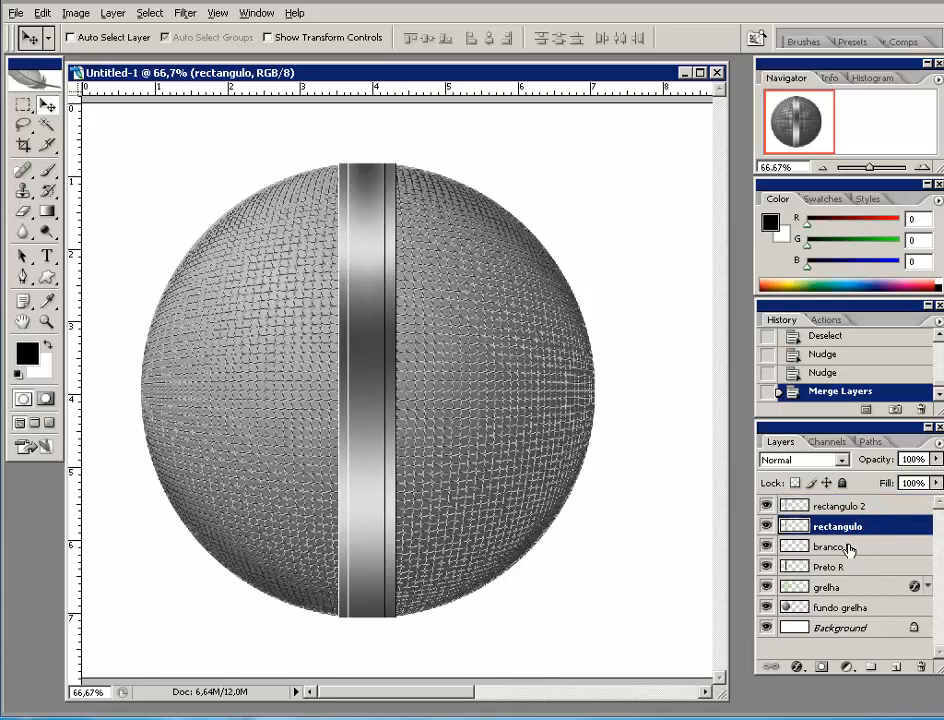
shift+click(849, 547)
shift+click(822, 566)
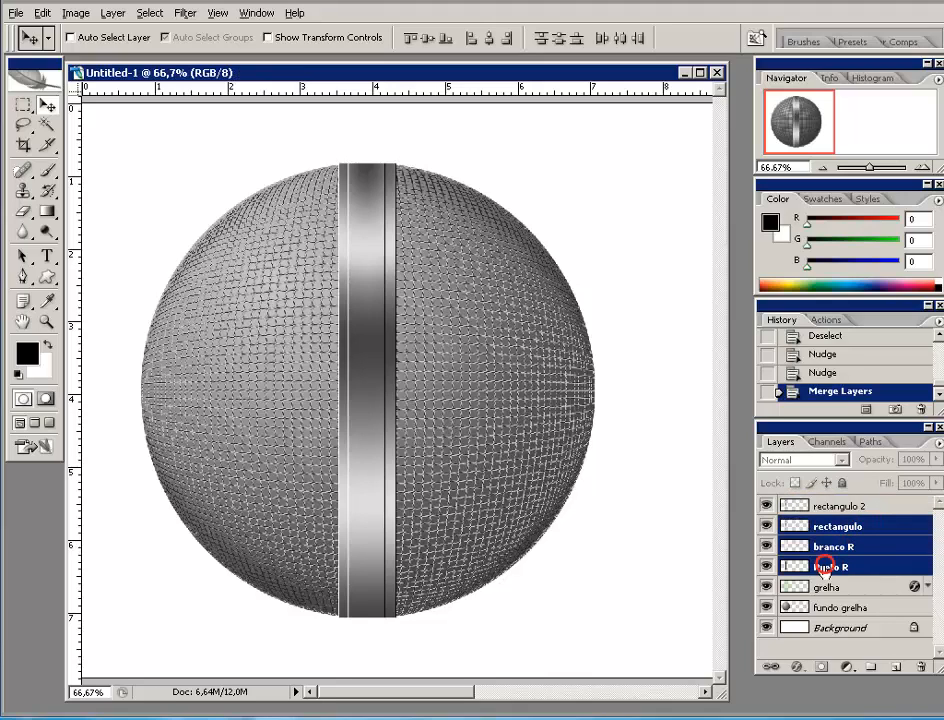
right_click(879, 528)
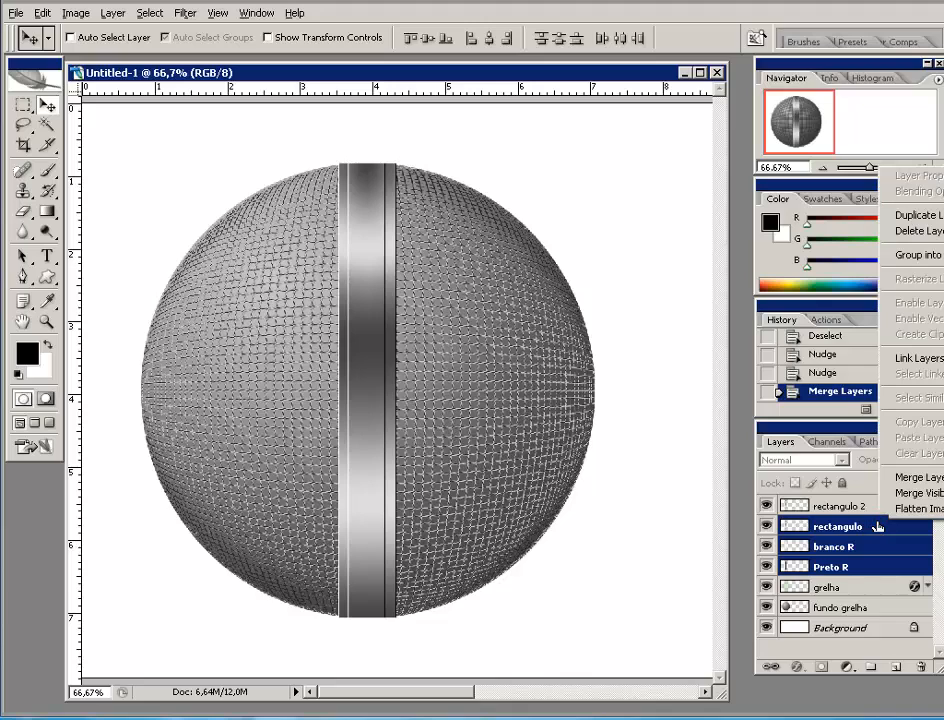
click(903, 478)
click(767, 526)
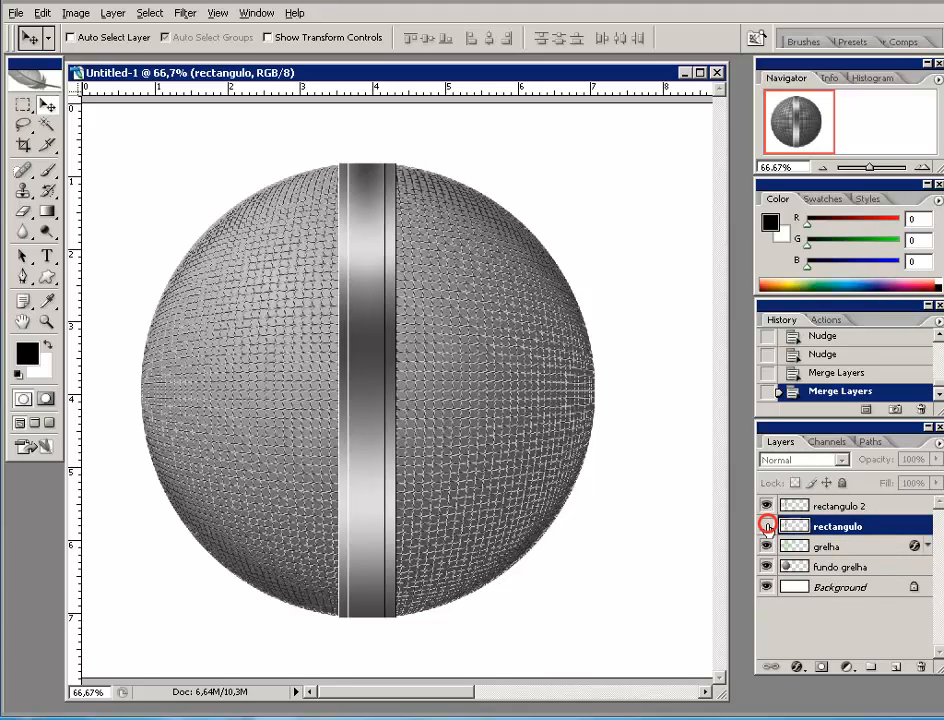
click(767, 526)
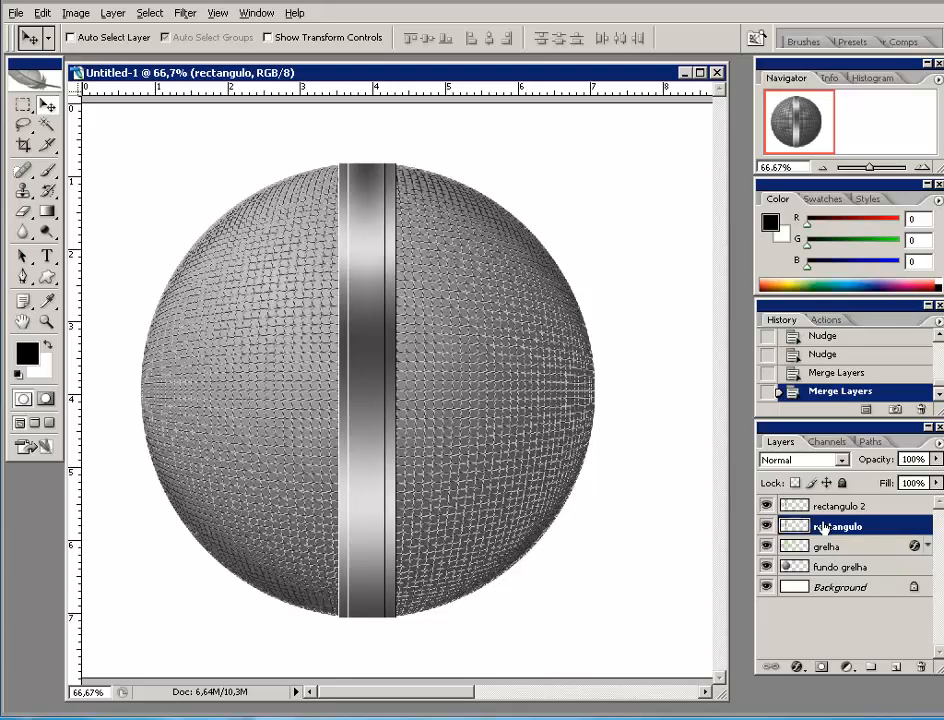
click(858, 506)
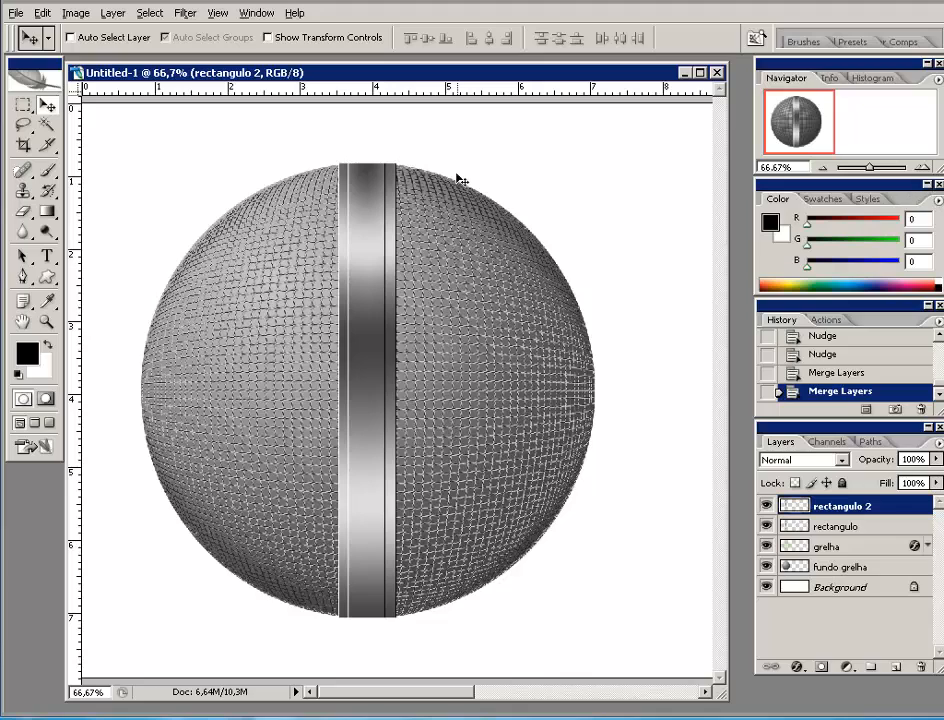
click(926, 167)
click(926, 167)
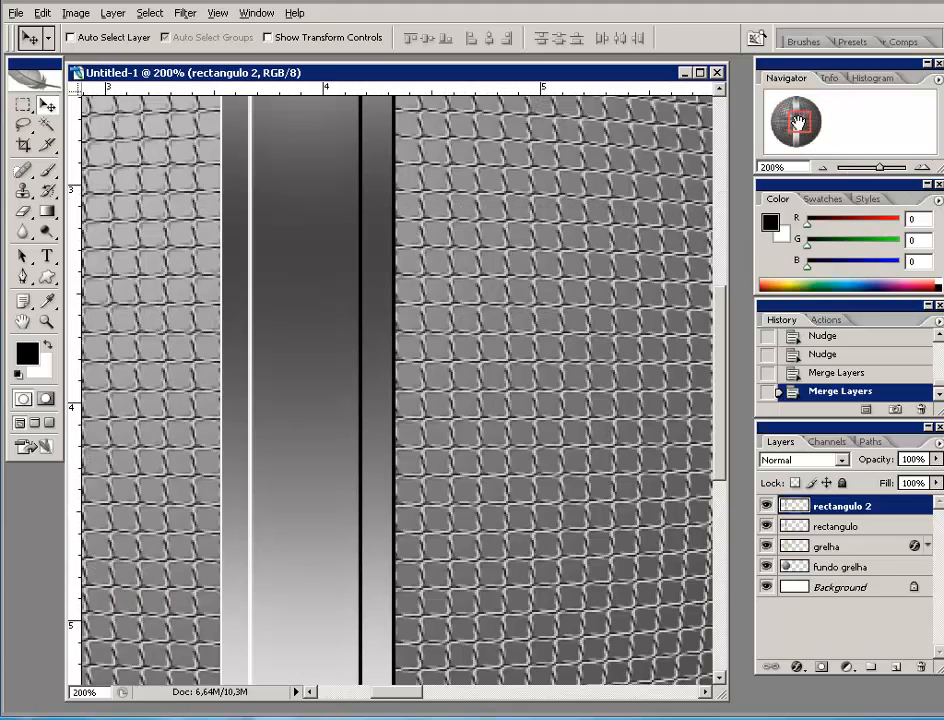
drag(800, 122, 800, 100)
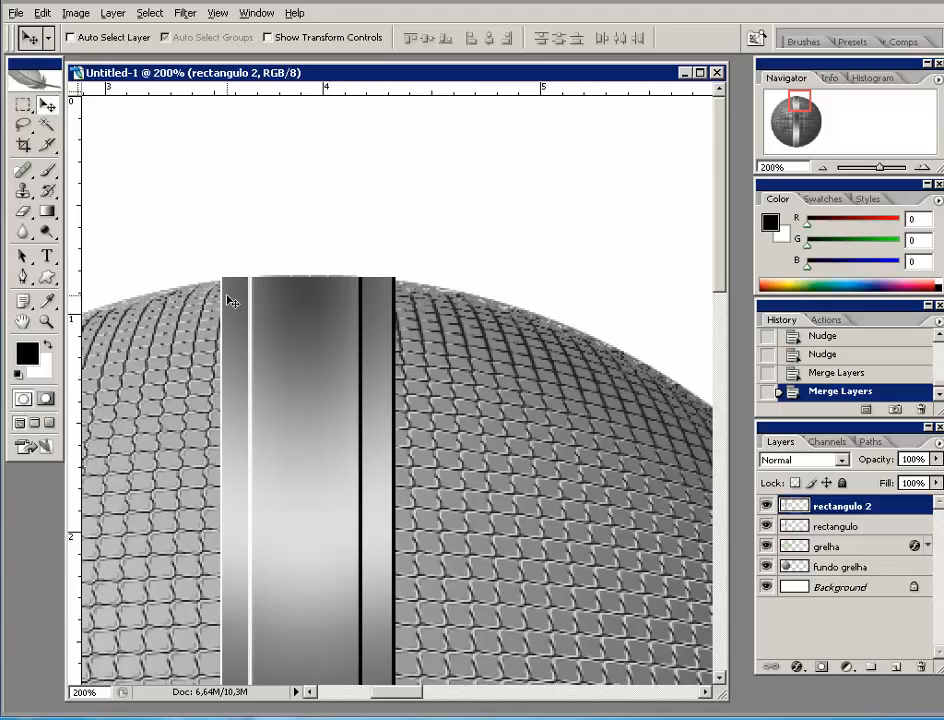
ctrl+click(790, 568)
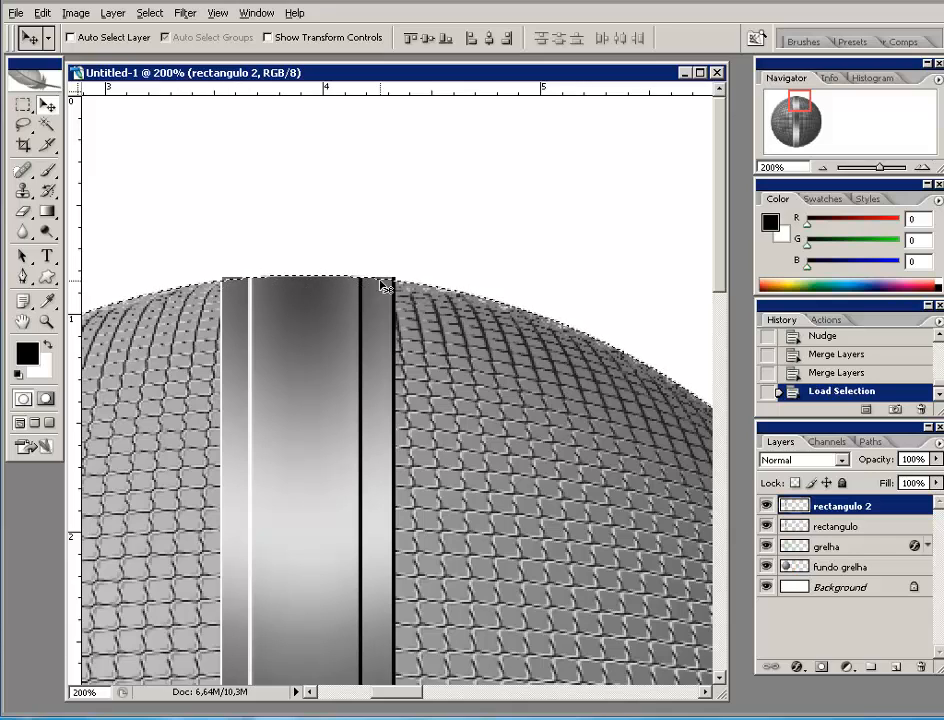
drag(801, 103, 799, 143)
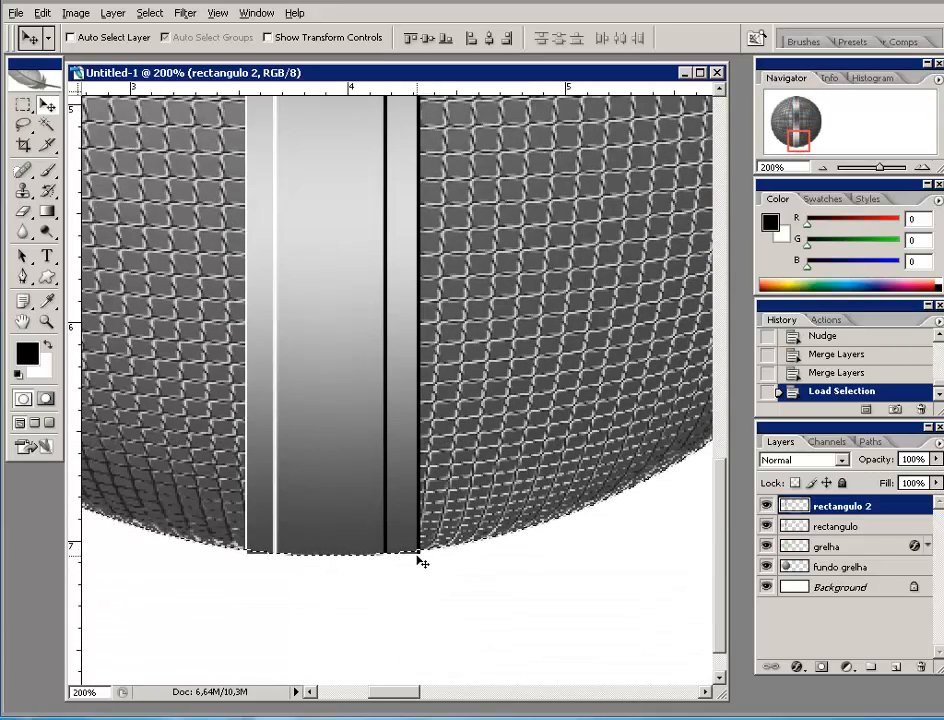
click(920, 168)
click(920, 168)
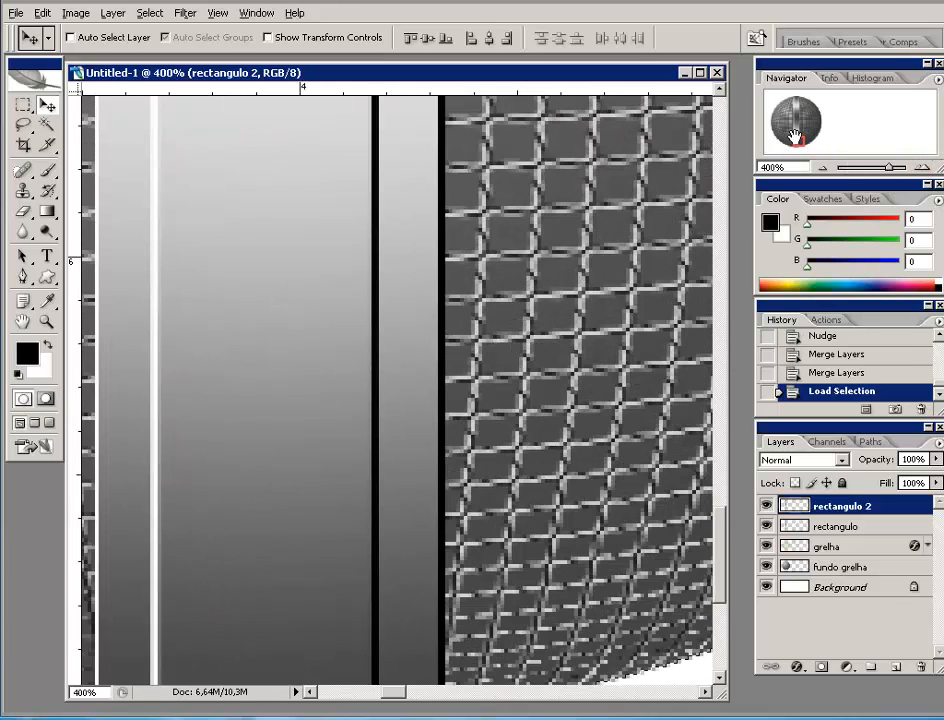
drag(797, 142, 795, 146)
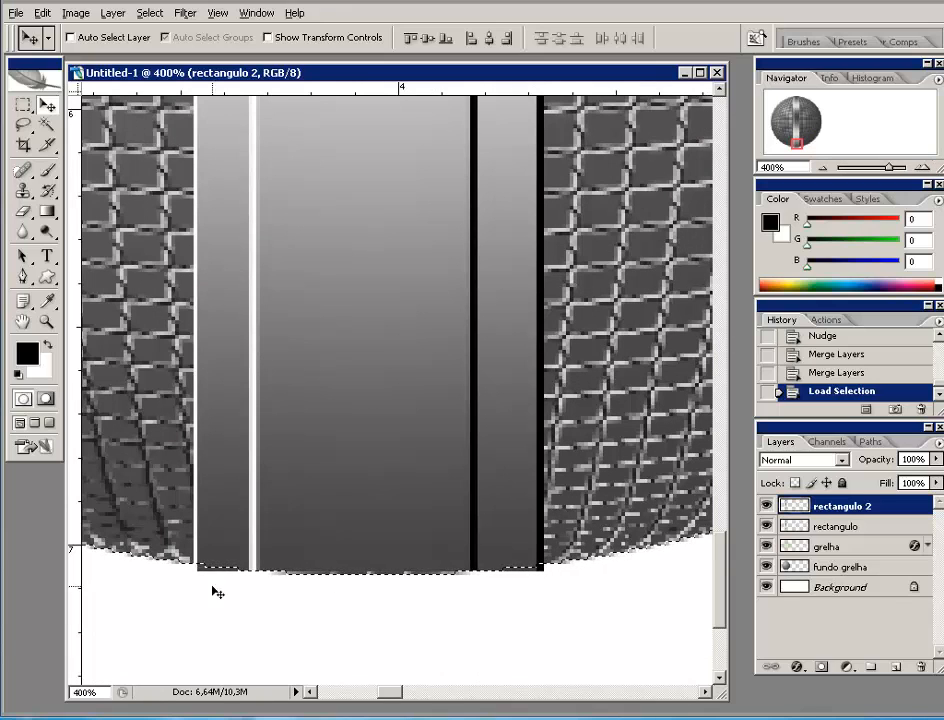
click(821, 168)
click(821, 168)
click(821, 168)
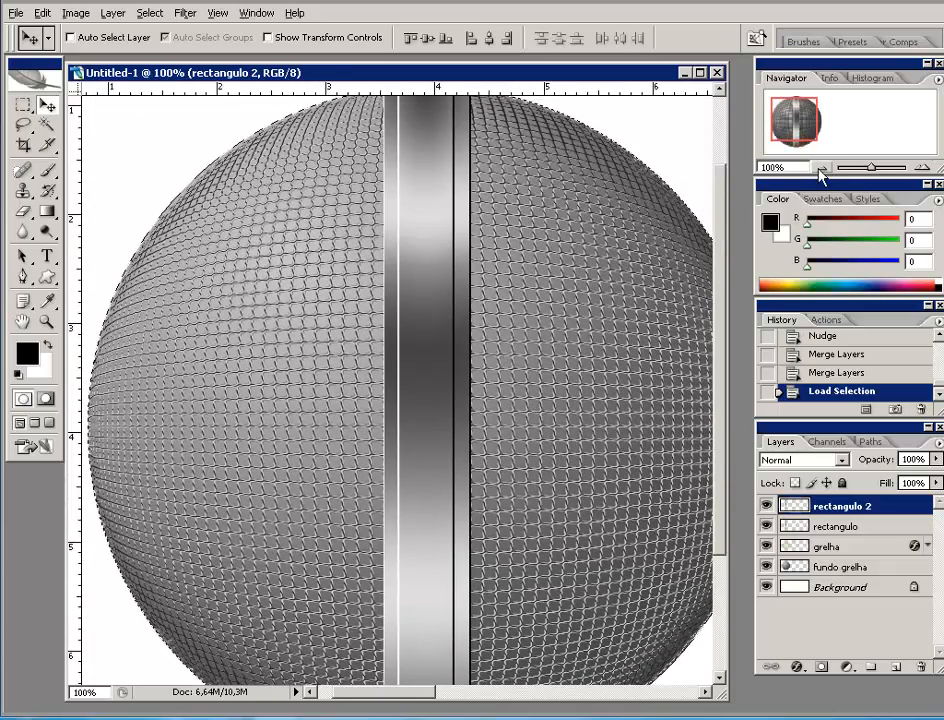
click(821, 168)
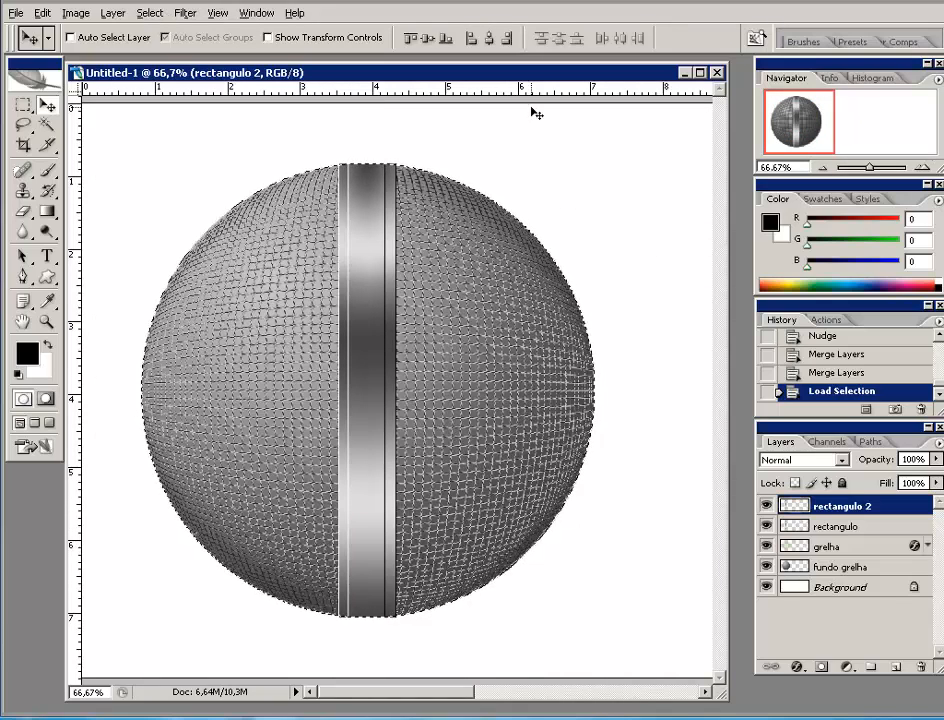
- Invert the sphere selection so everything outside the sphere is selected
click(149, 13)
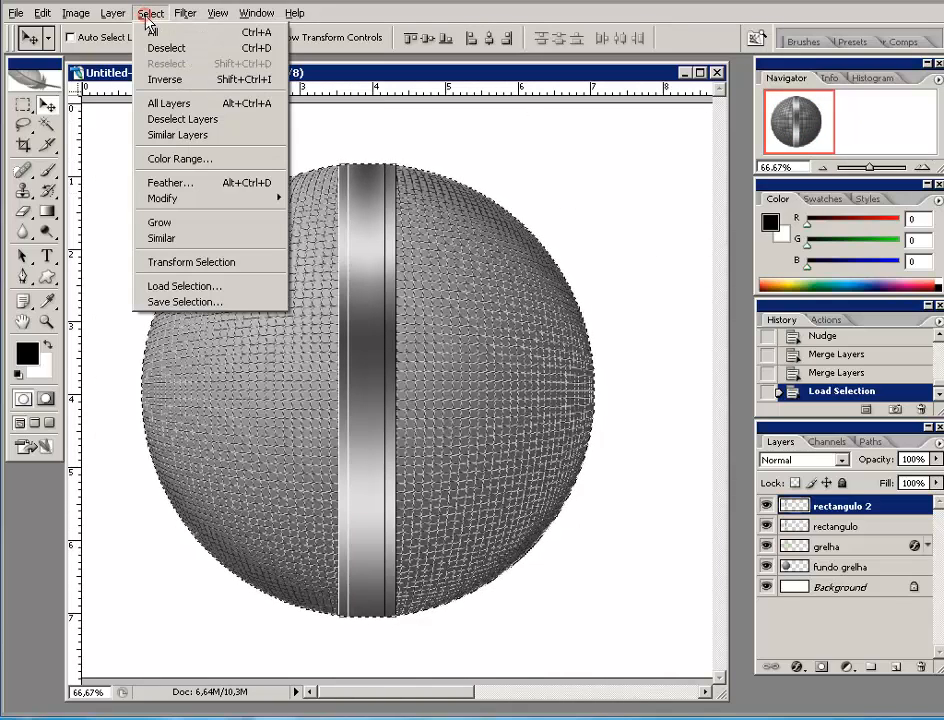
click(160, 96)
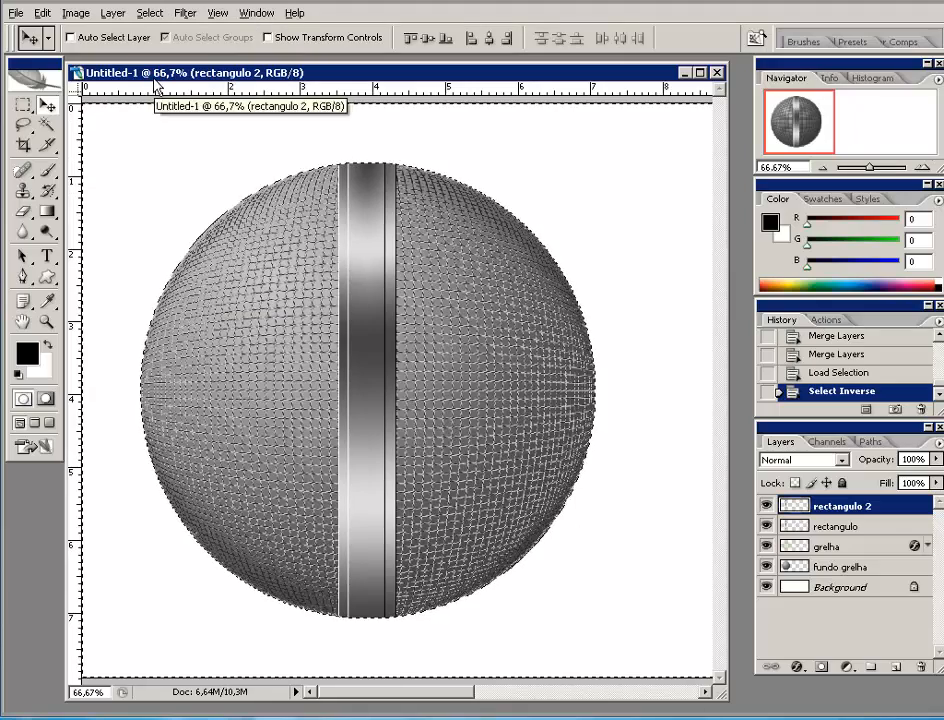
click(928, 167)
click(928, 167)
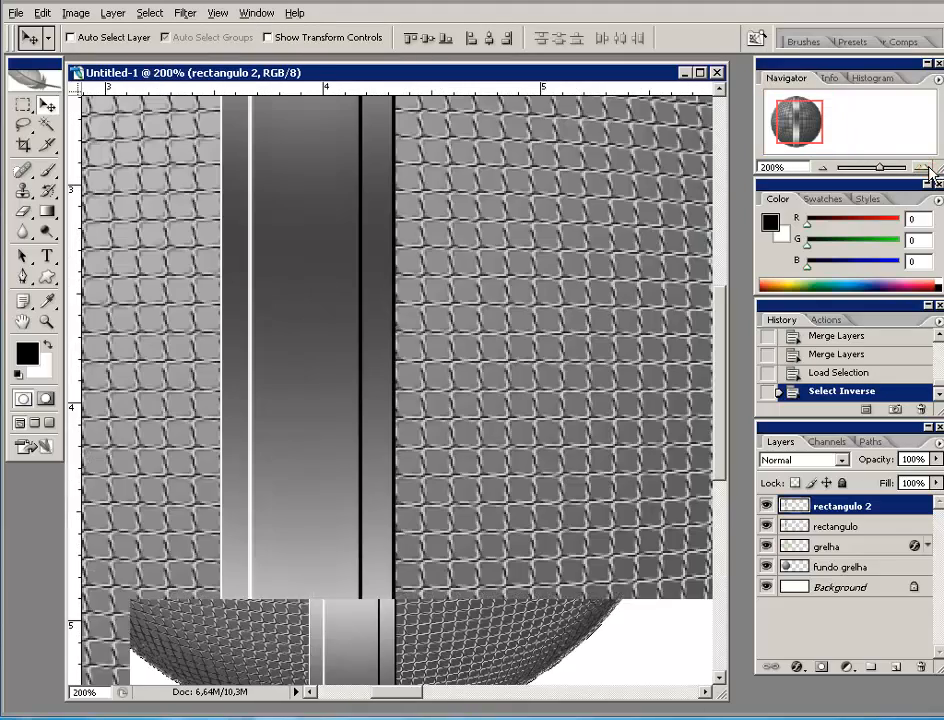
scroll(590, 100, up, 10)
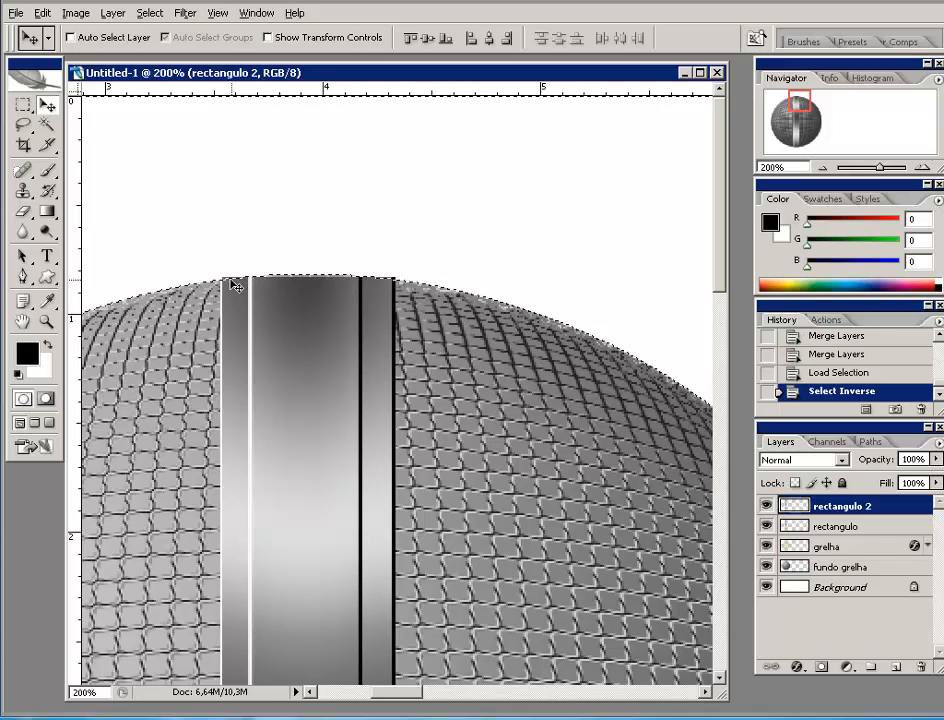
- On the rectangulo layer, cut the band pixels that extend beyond the sphere's edge
click(879, 527)
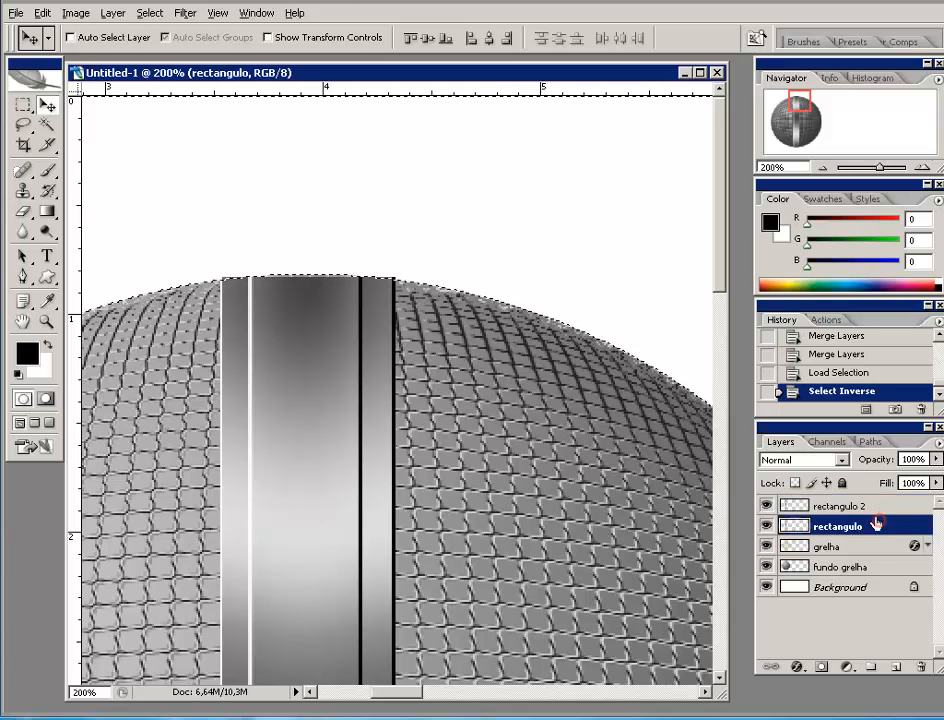
click(919, 167)
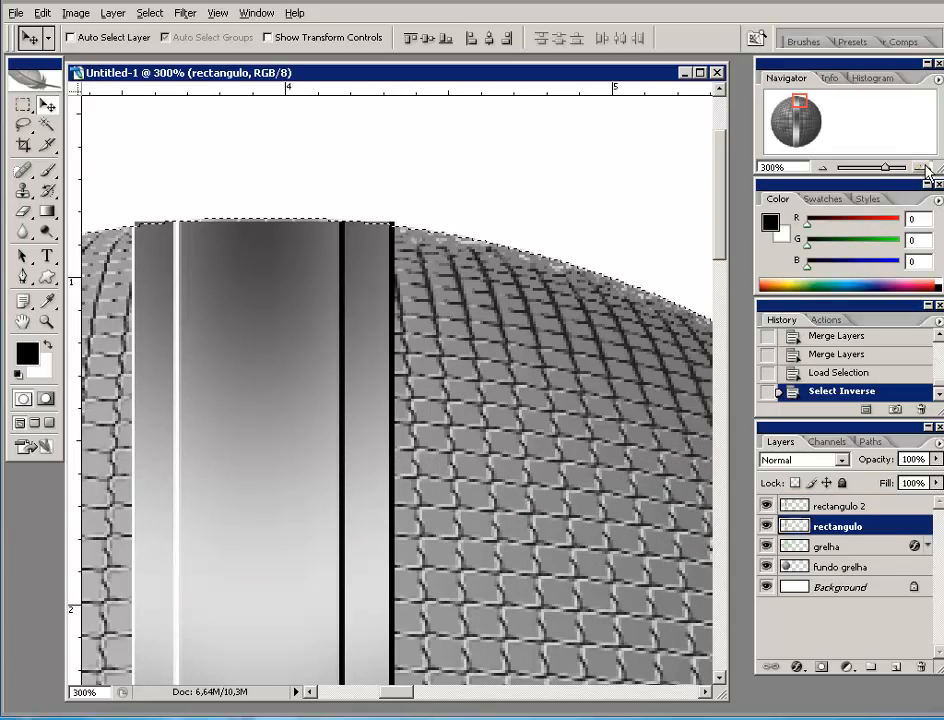
click(919, 167)
drag(804, 101, 800, 100)
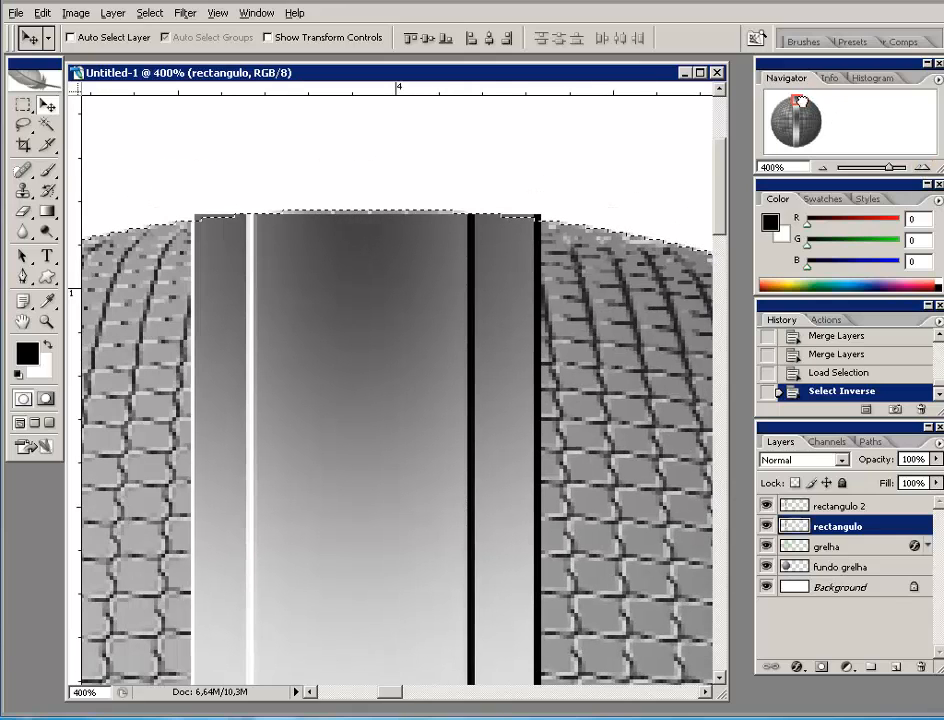
click(42, 14)
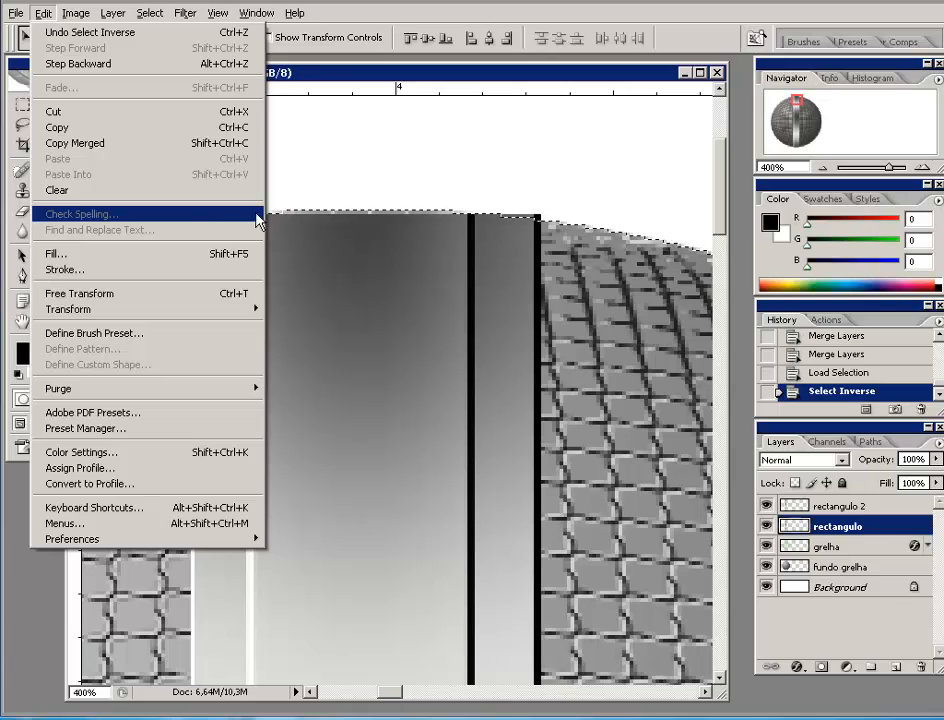
click(47, 111)
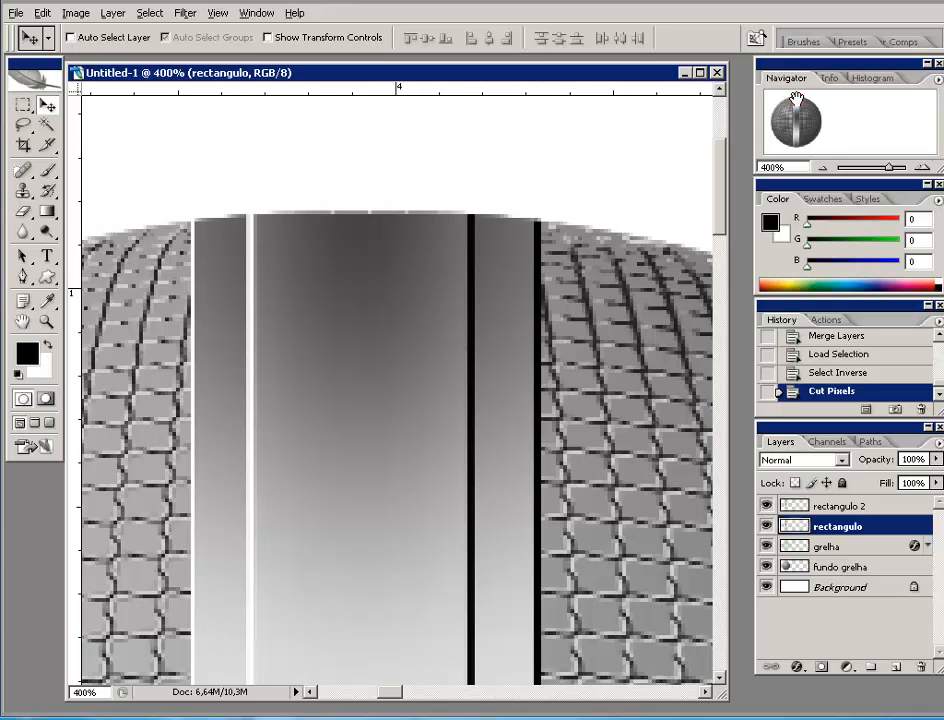
drag(800, 110, 795, 147)
click(822, 168)
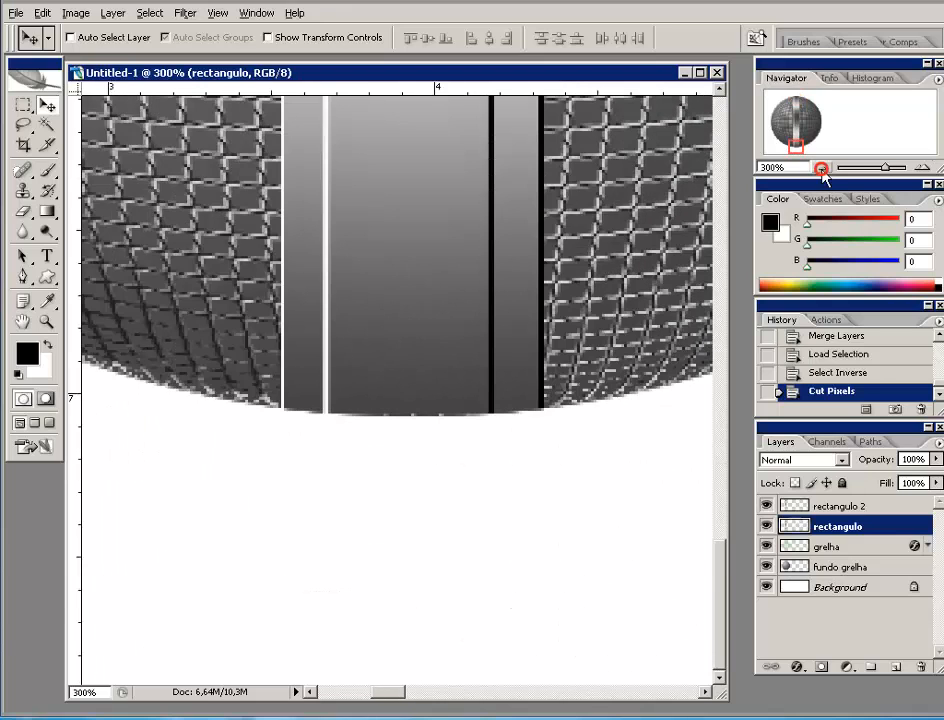
click(822, 168)
click(822, 168)
click(822, 168)
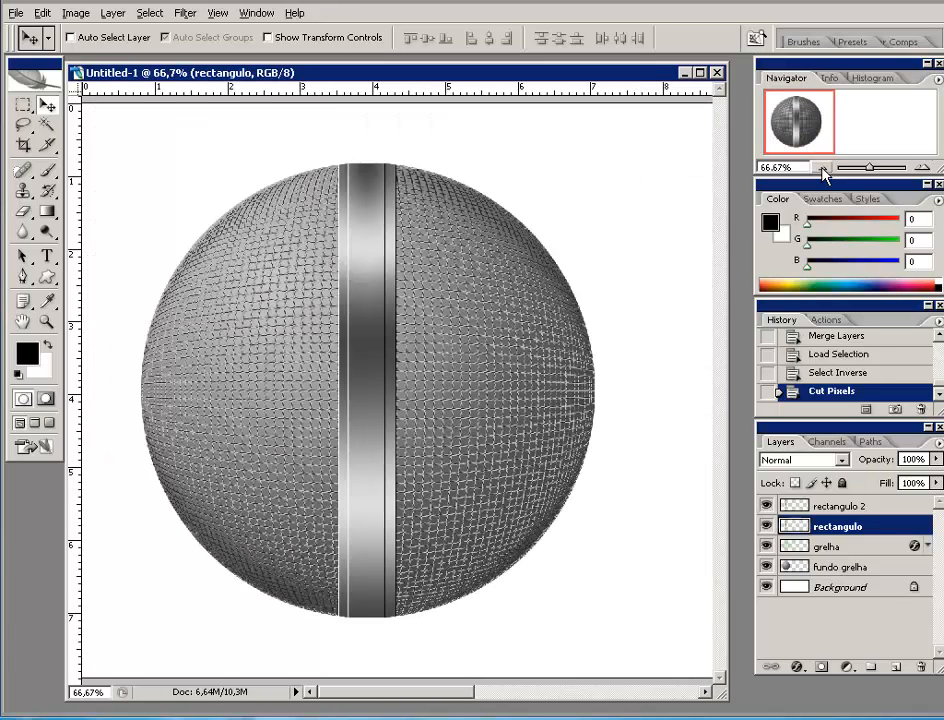
- Pick the Rectangular Marquee and add a new empty Layer 1 above rectangulo 2
click(822, 168)
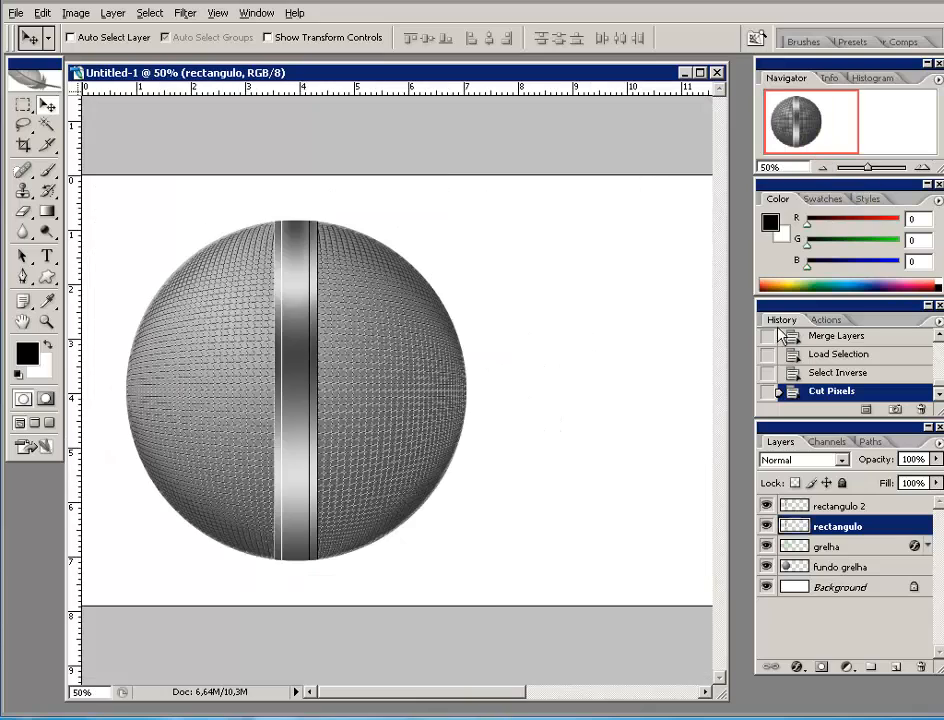
click(822, 168)
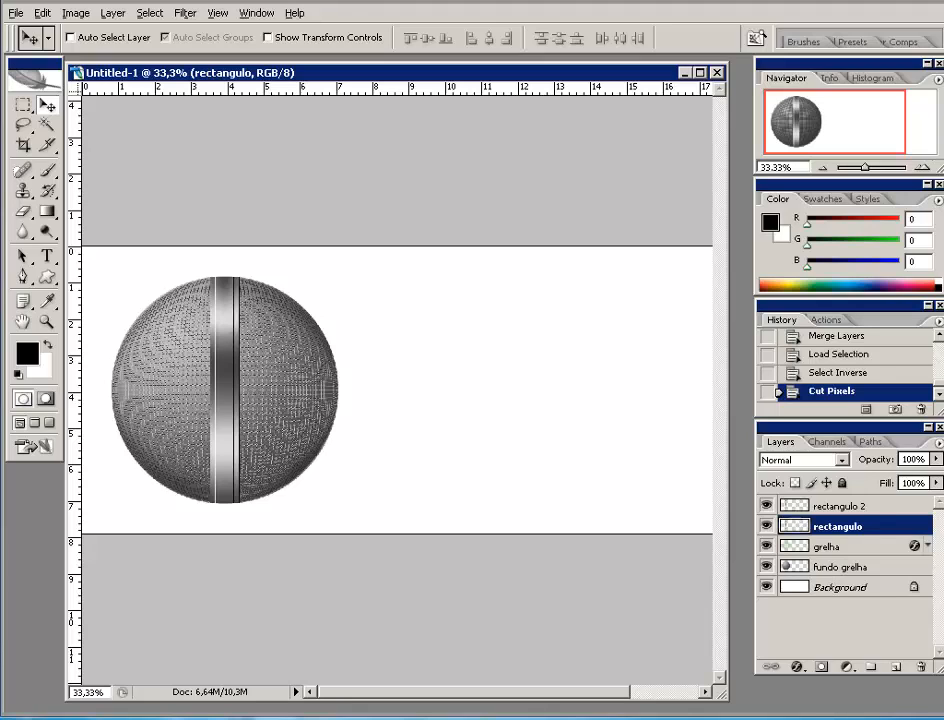
click(23, 104)
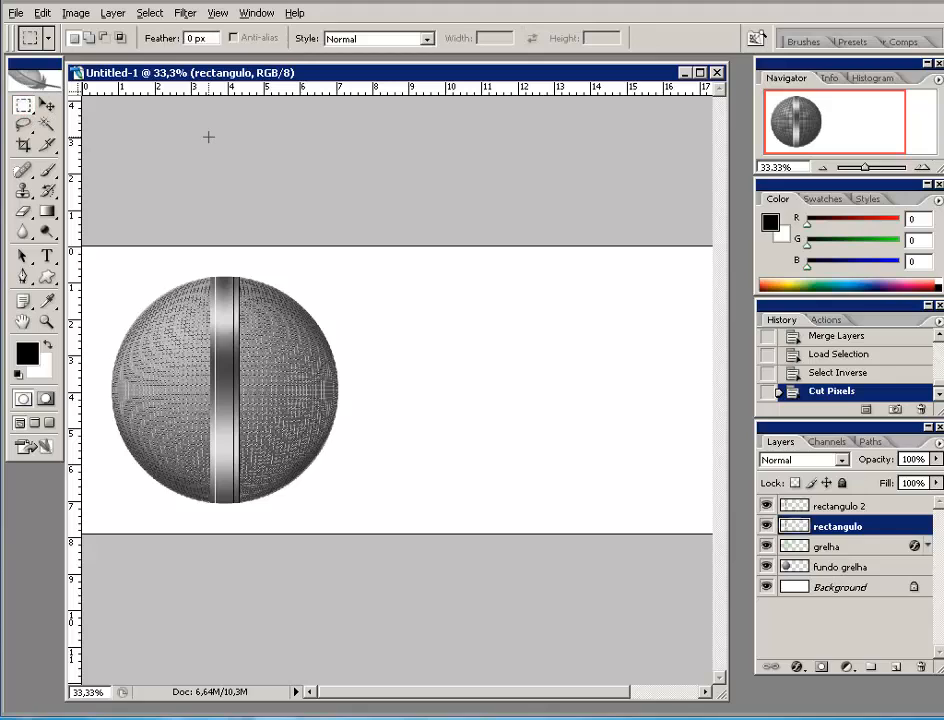
click(885, 506)
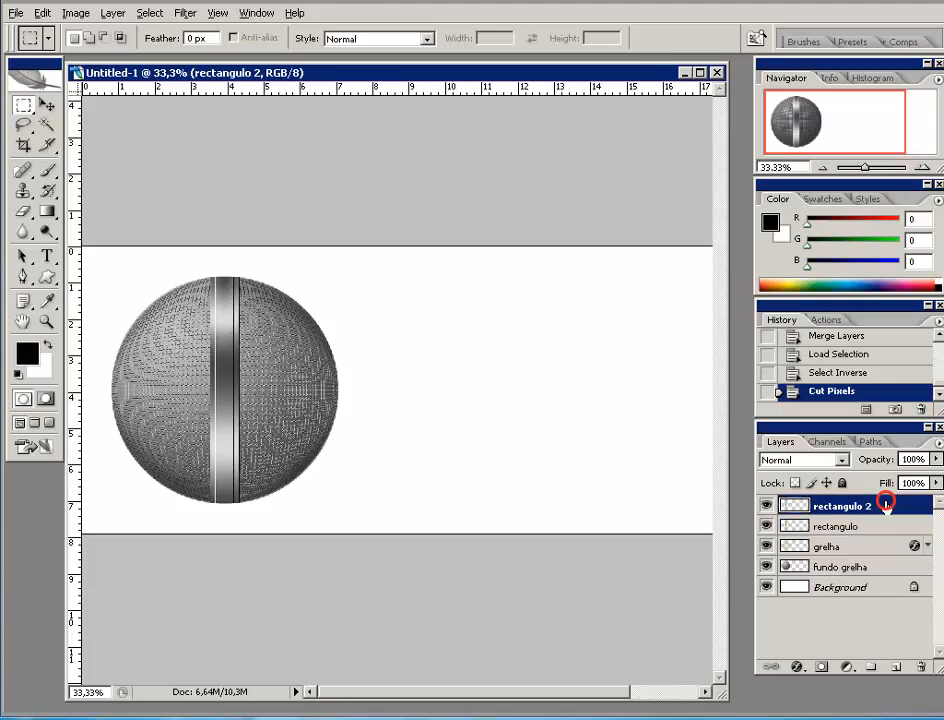
click(896, 667)
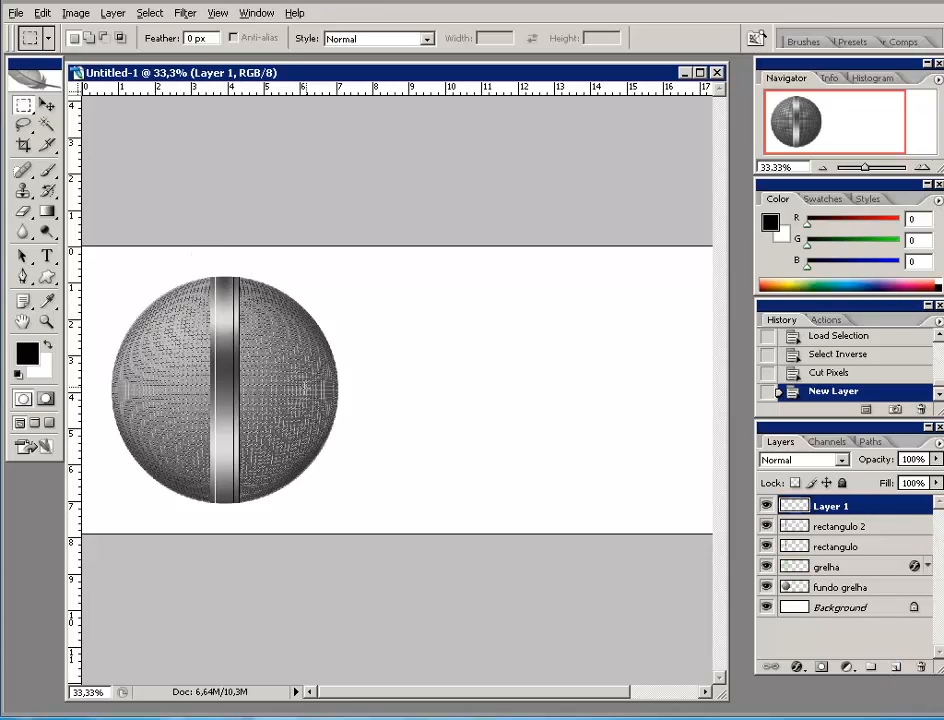
- Draw a tall rectangular selection over the sphere's right side, then pick the Gradient tool
click(927, 170)
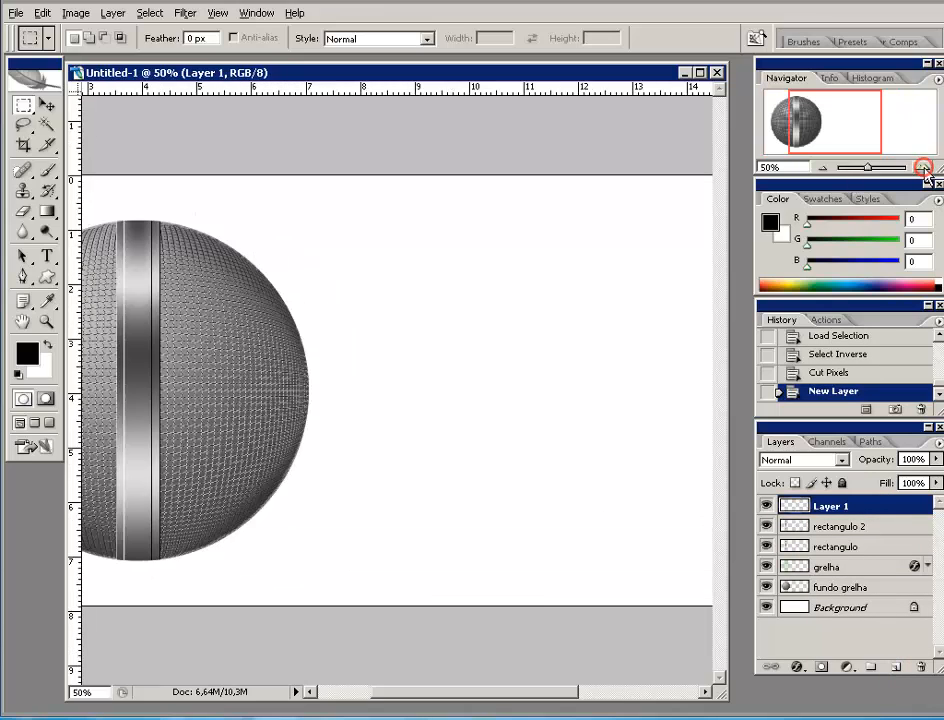
drag(836, 145, 824, 130)
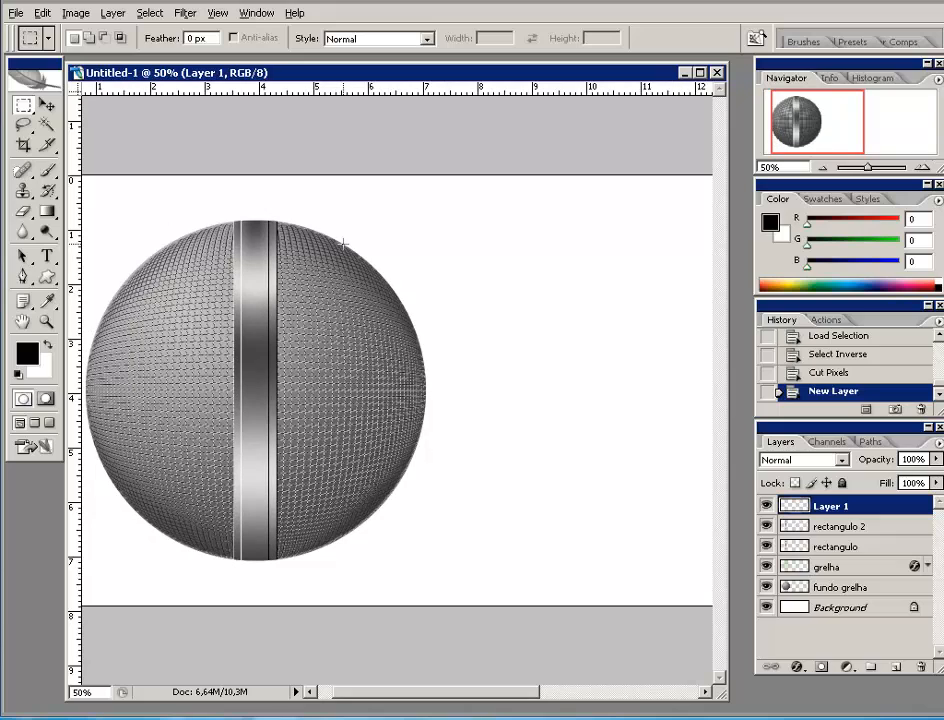
drag(399, 351, 425, 521)
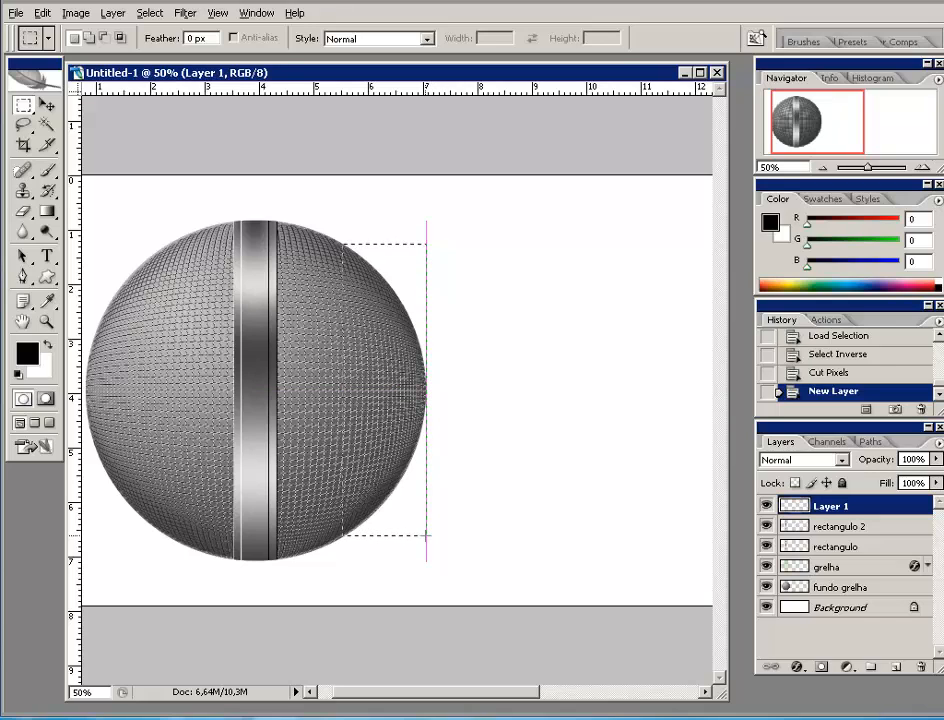
drag(426, 535, 426, 537)
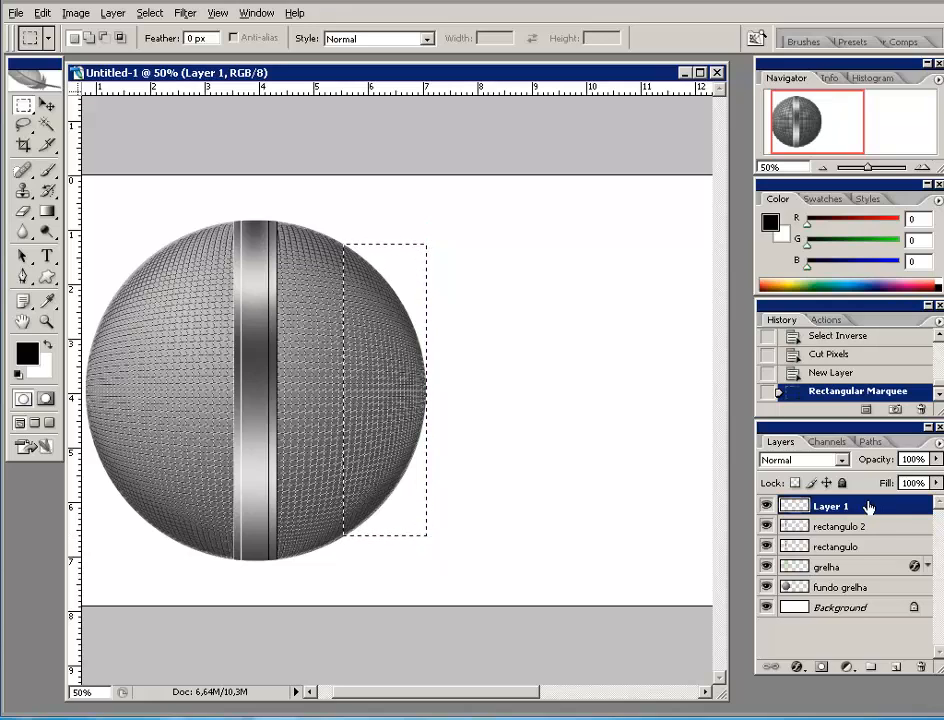
click(46, 214)
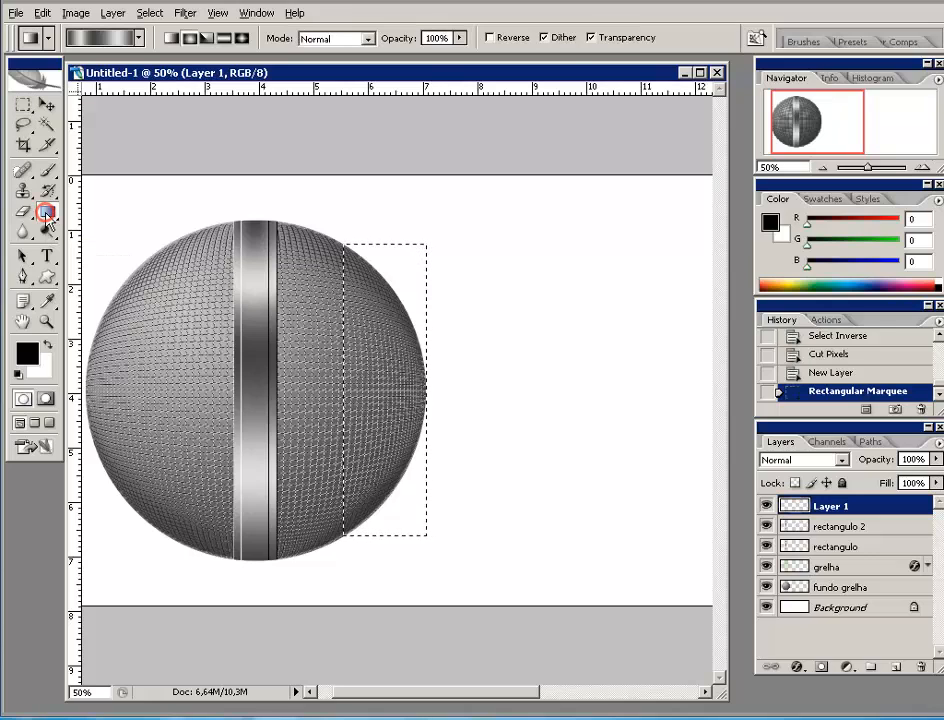
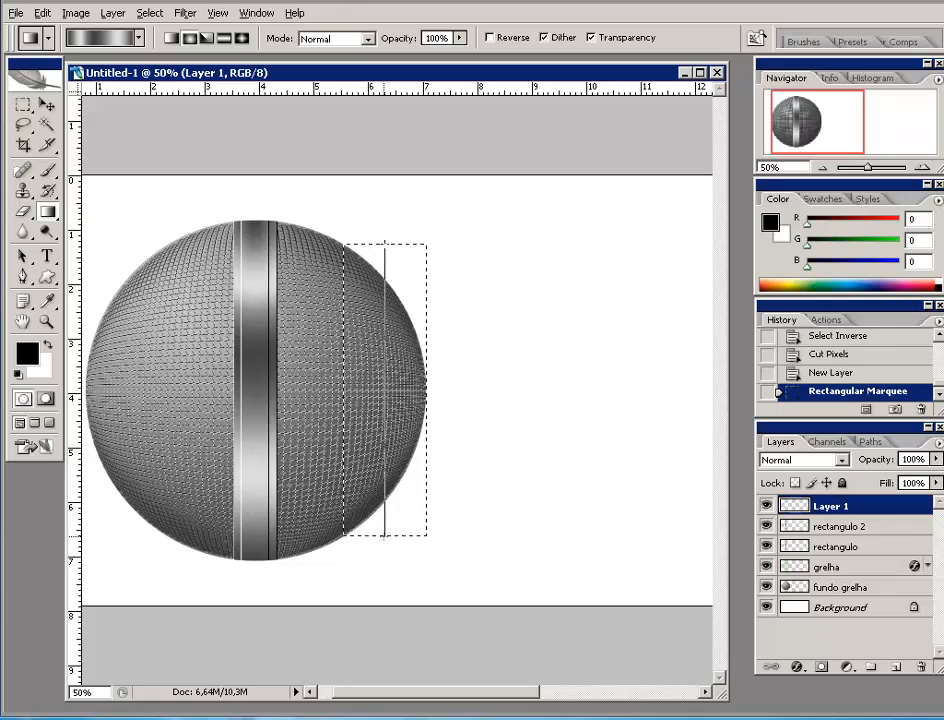
- Fill the tall rectangle on Layer 1 with a top-to-bottom linear metallic gradient, then deselect
drag(384, 536, 383, 537)
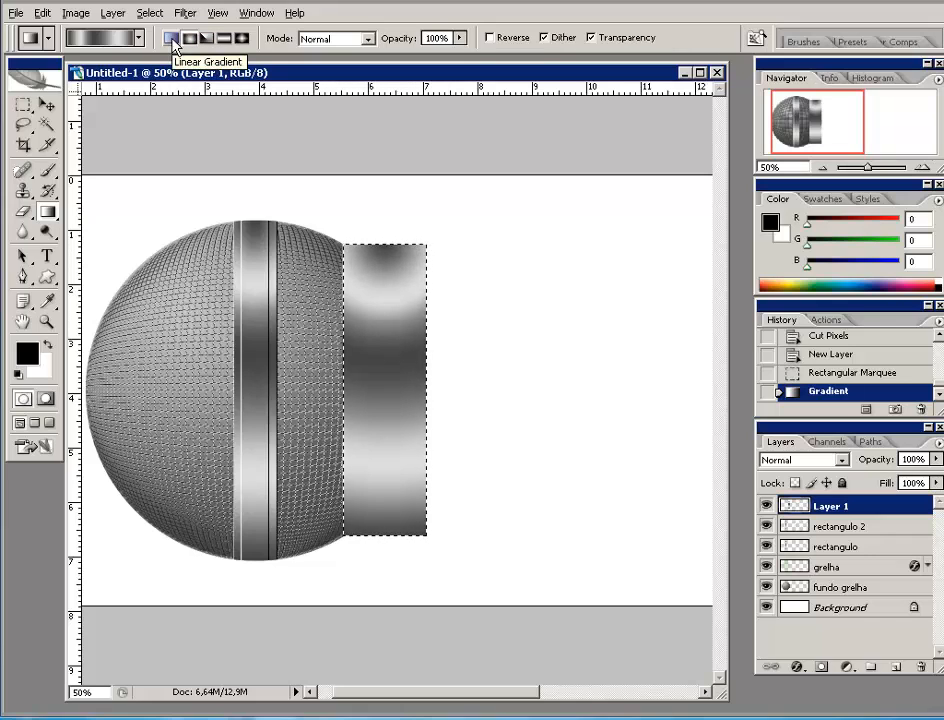
click(172, 40)
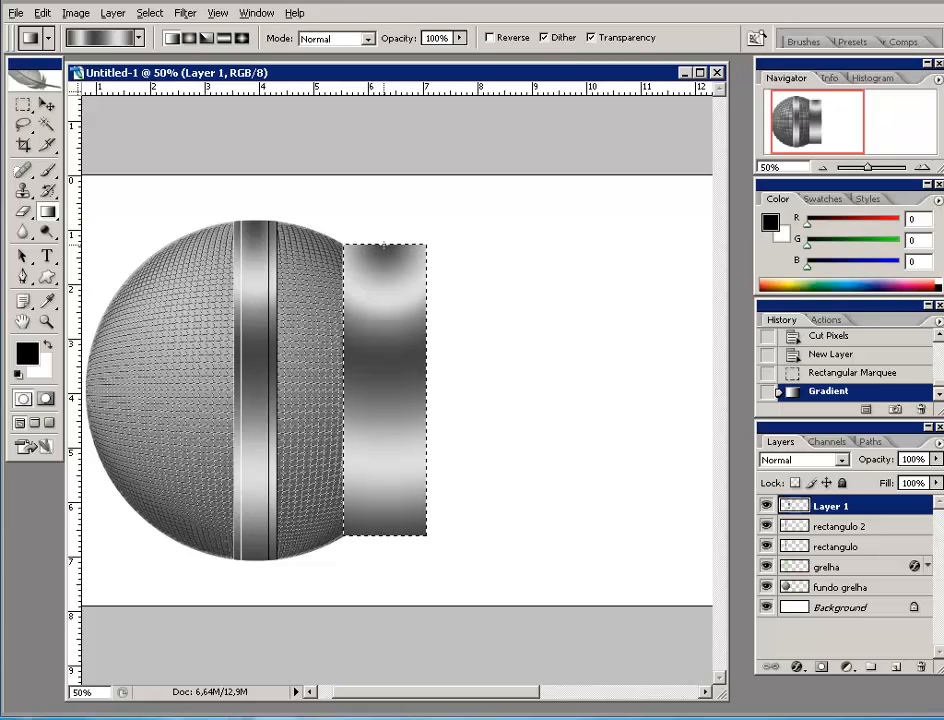
drag(384, 244, 388, 537)
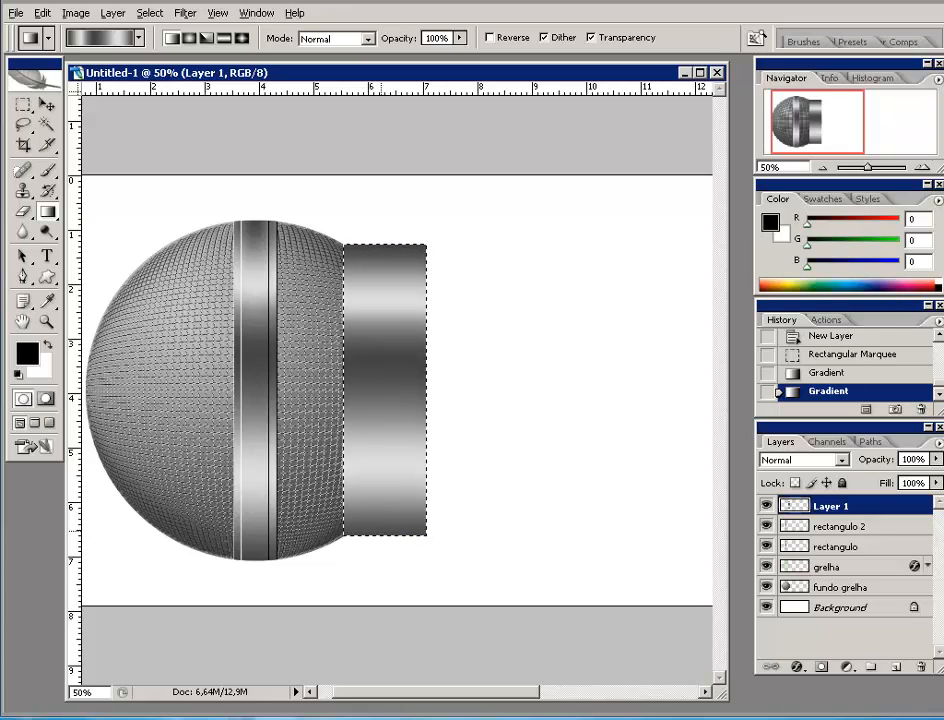
key(ctrl+d)
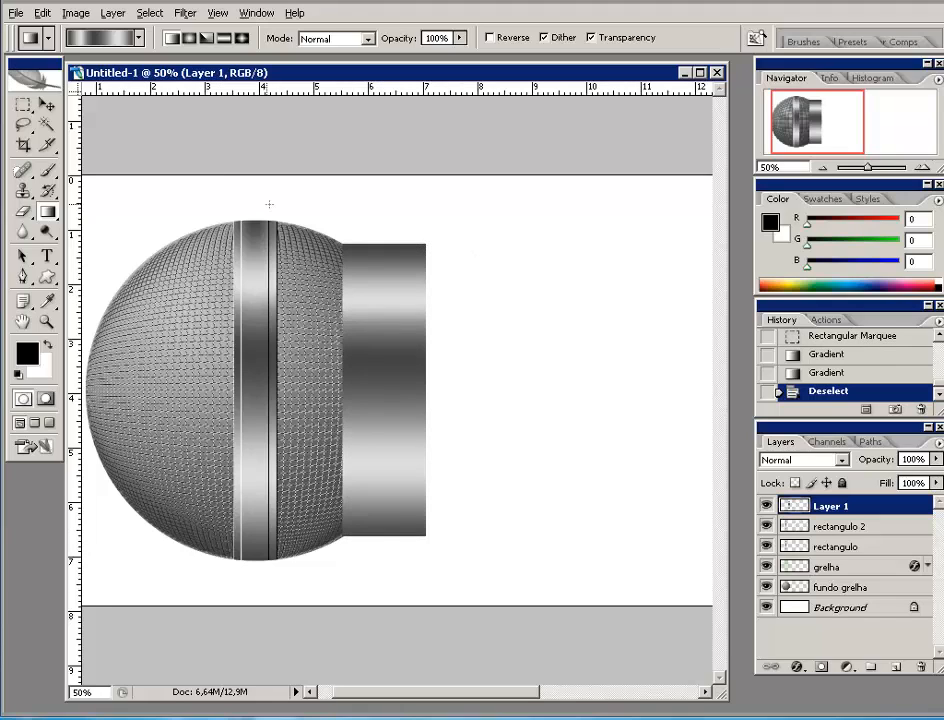
click(46, 104)
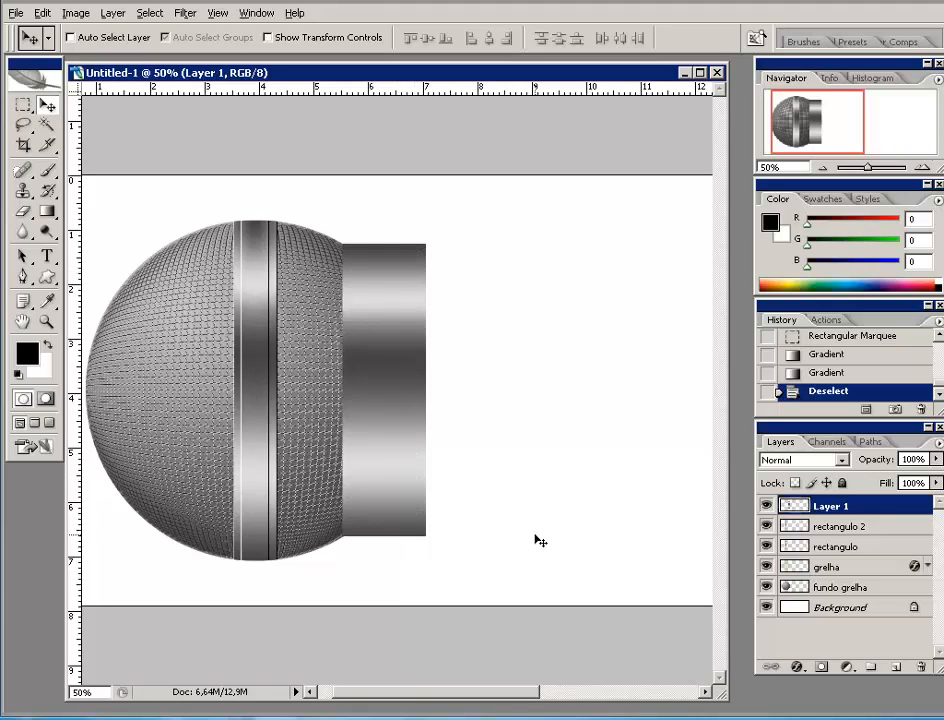
- Apply a Perspective transform pulling the cylinder's right corners inward so it narrows into a neck
key(ctrl+t)
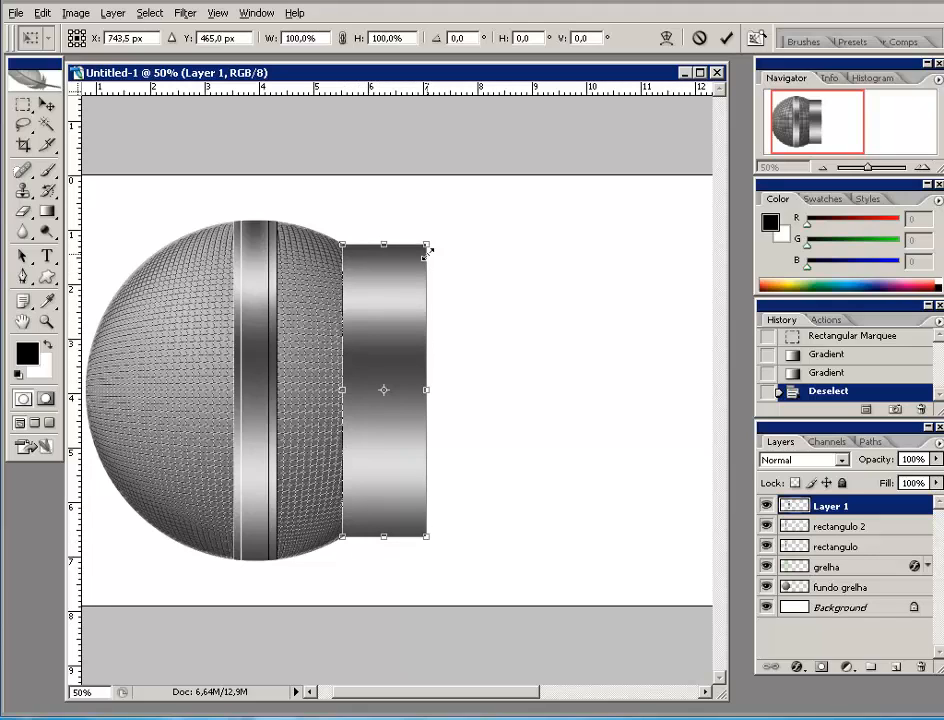
right_click(387, 309)
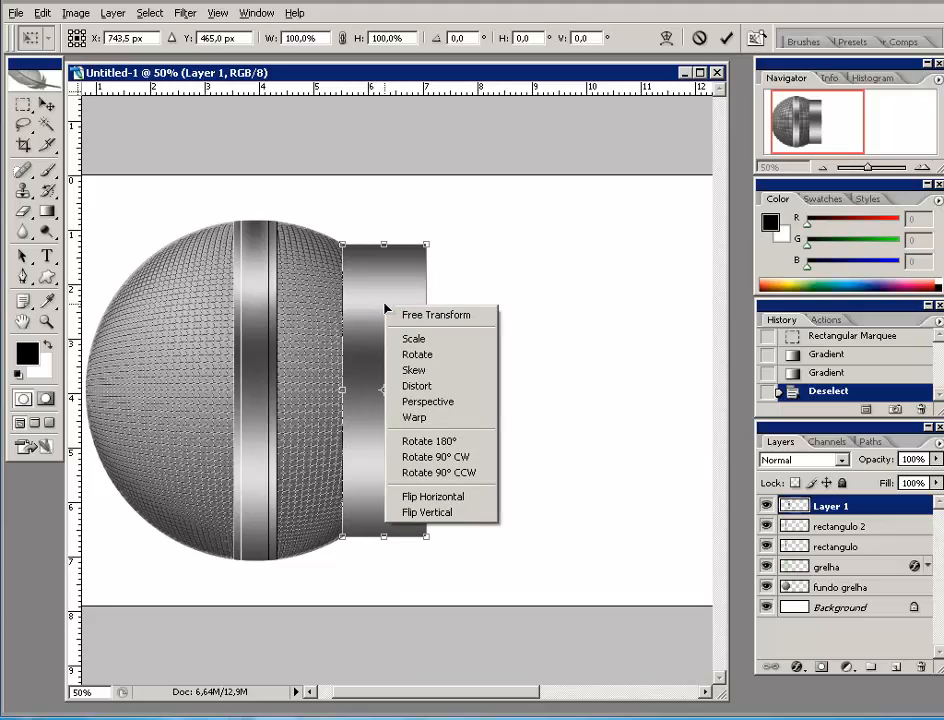
click(460, 408)
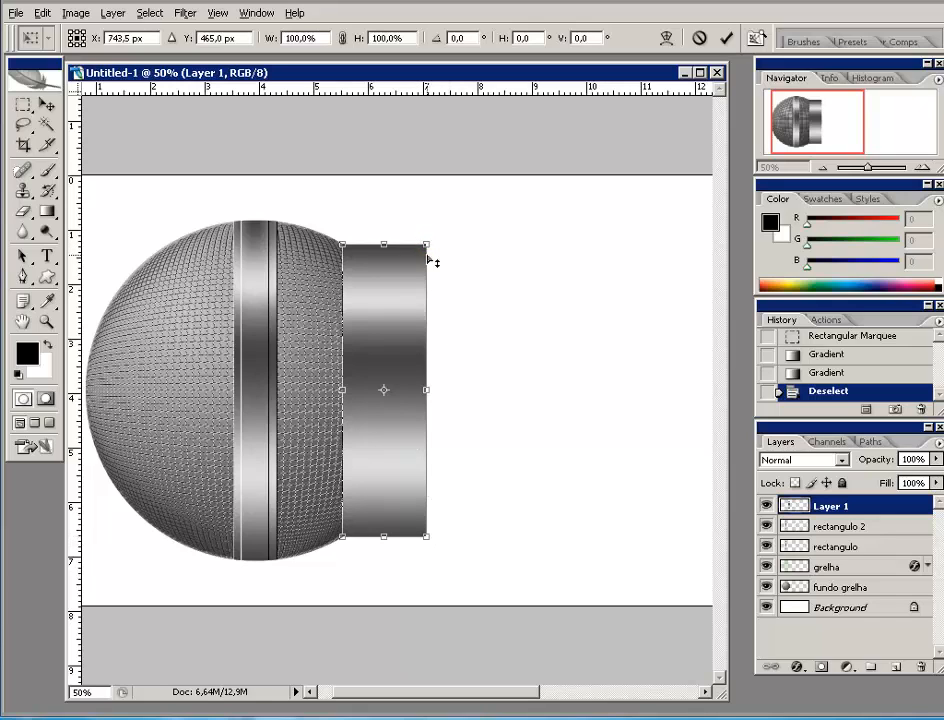
drag(426, 244, 427, 281)
drag(425, 290, 425, 296)
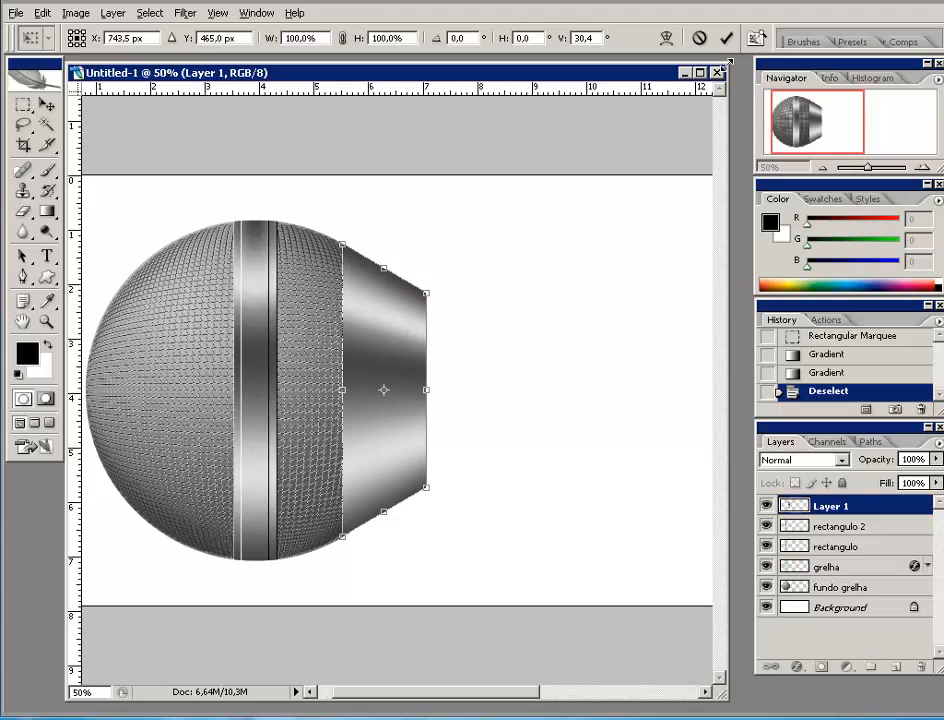
click(726, 37)
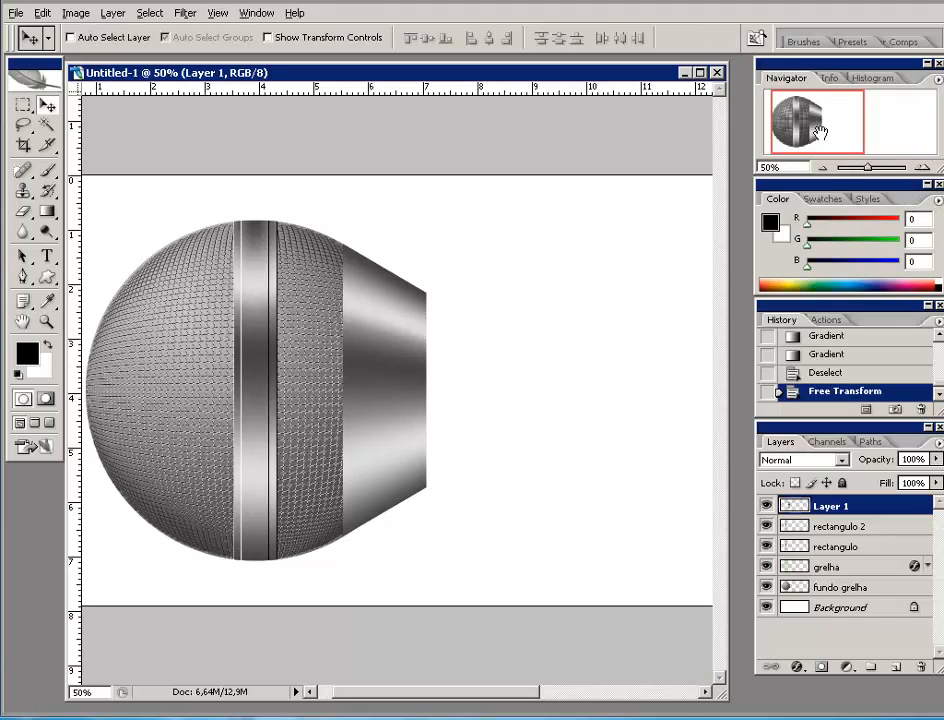
- Add a new Layer 2 and select a long rectangle extending right from the neck
click(822, 169)
click(822, 169)
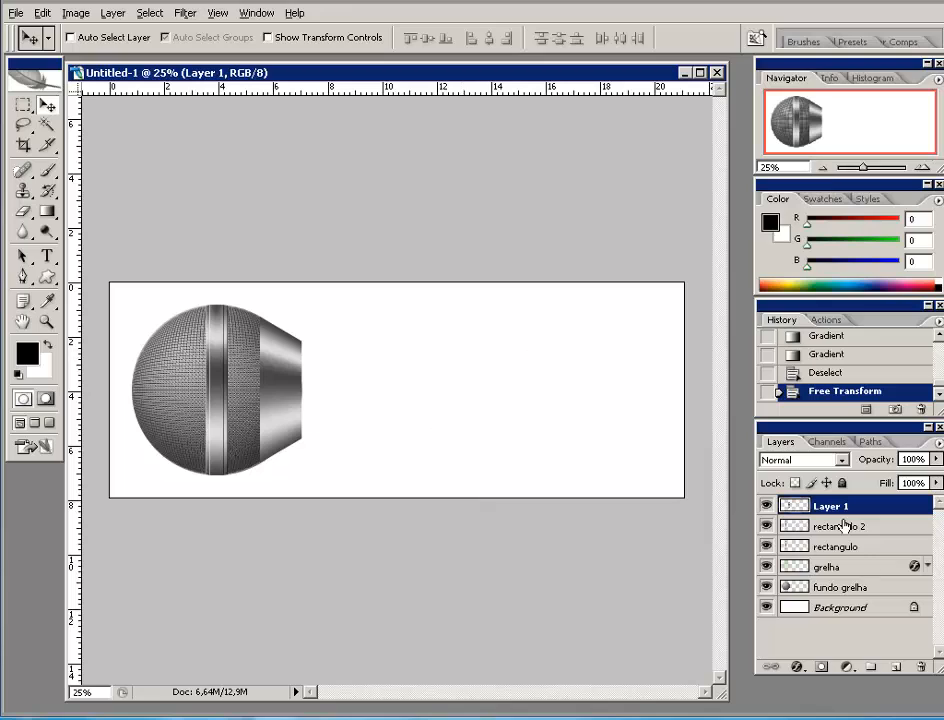
click(896, 666)
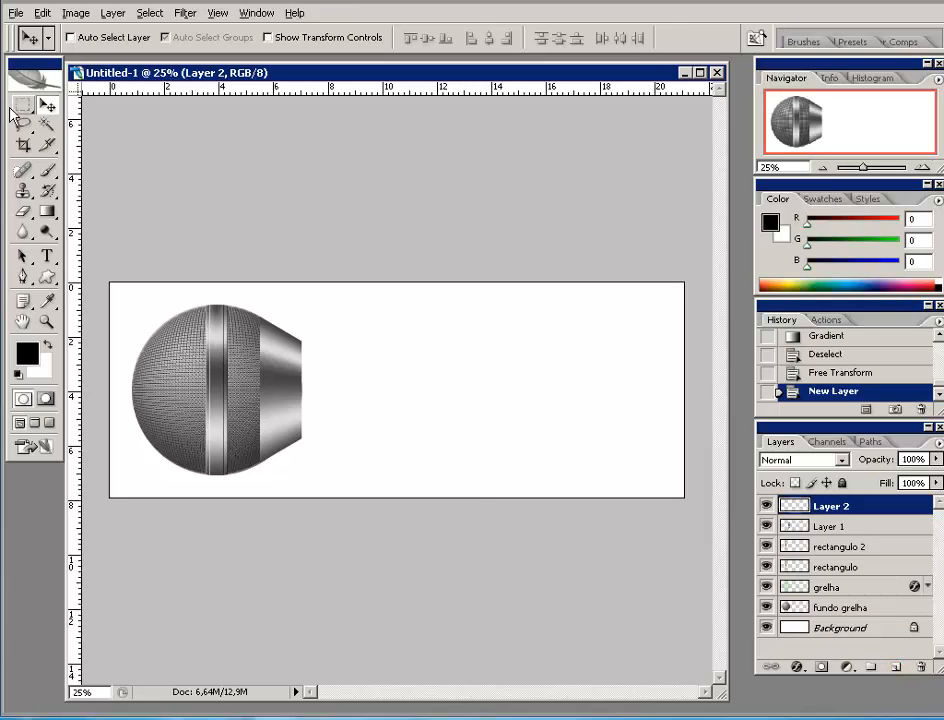
key(m)
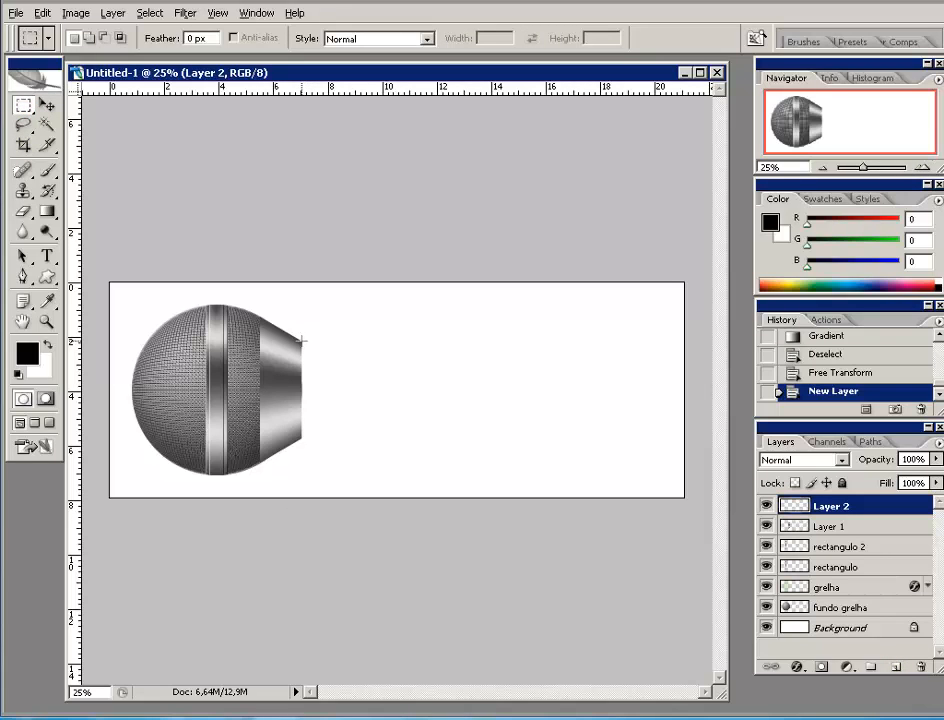
drag(301, 341, 376, 409)
drag(585, 437, 594, 439)
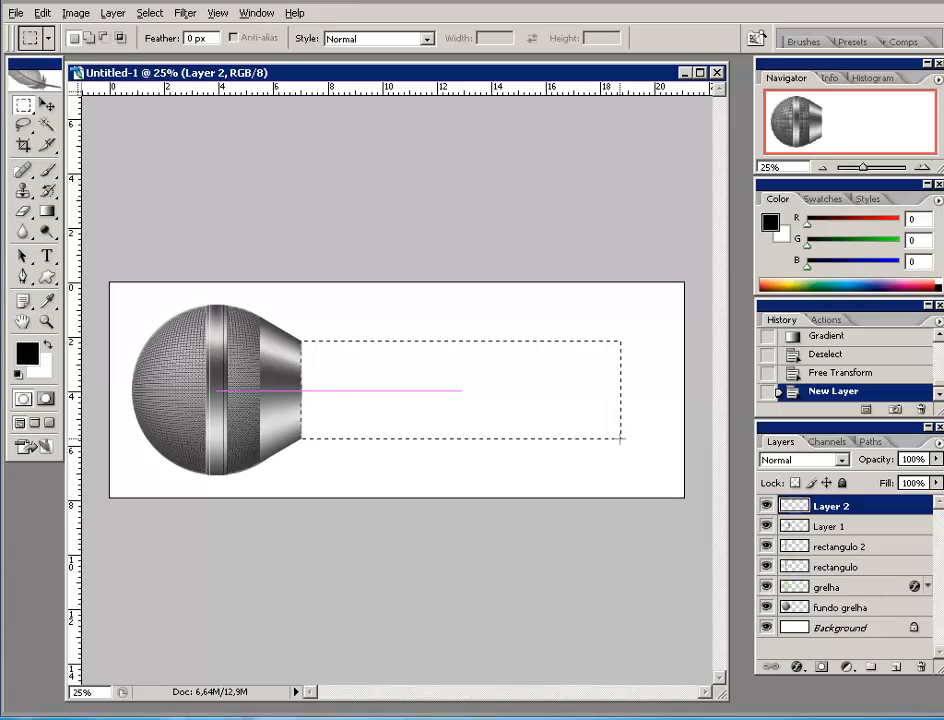
drag(620, 439, 620, 438)
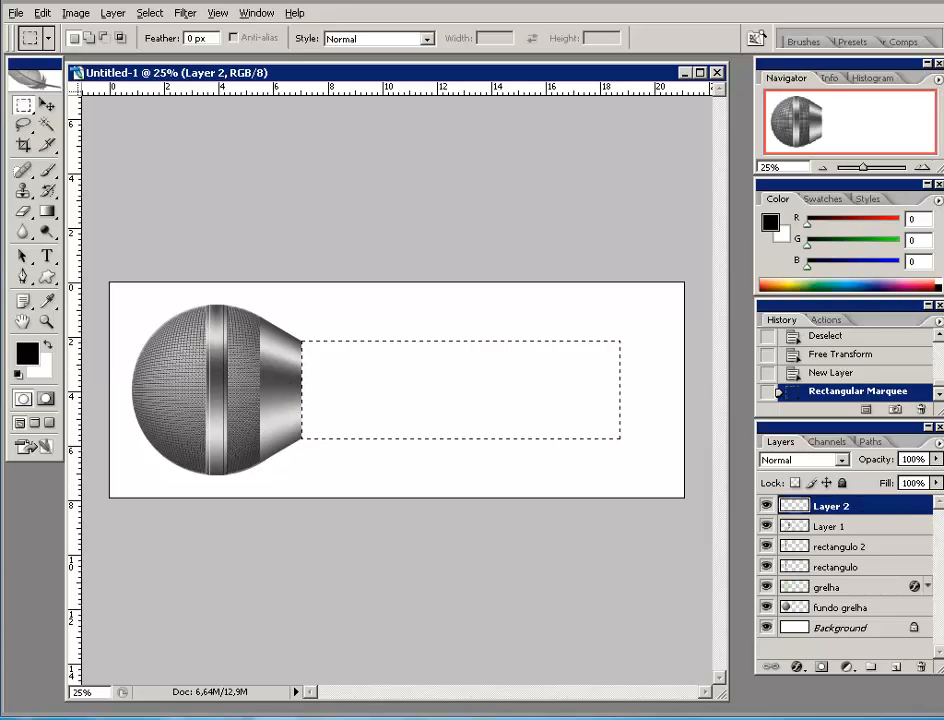
- Fill the handle selection with a vertical linear metallic gradient, then deselect
click(45, 211)
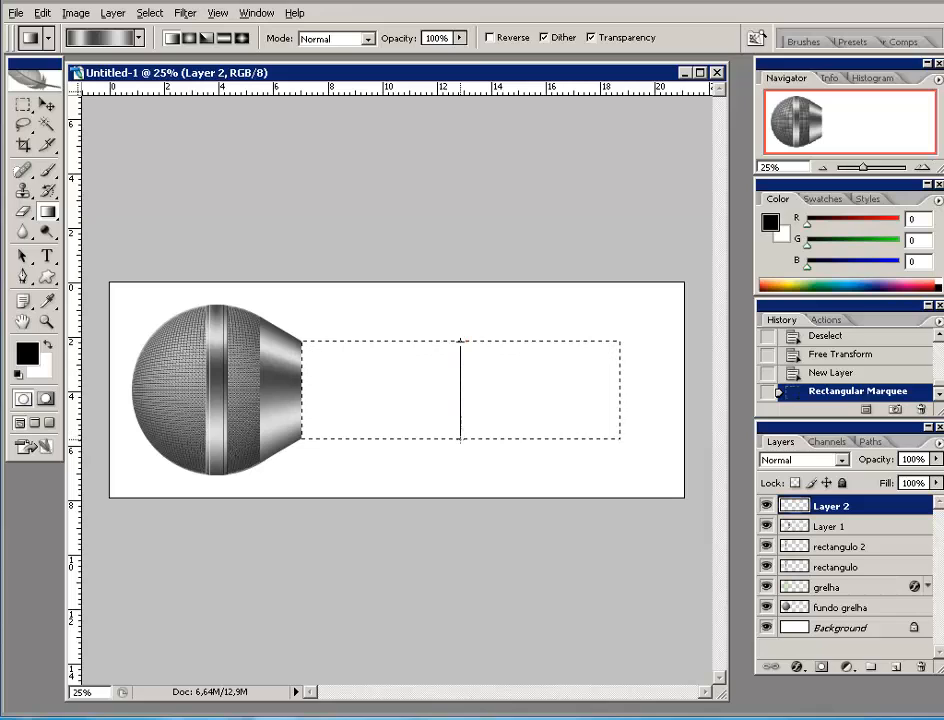
drag(459, 438, 459, 440)
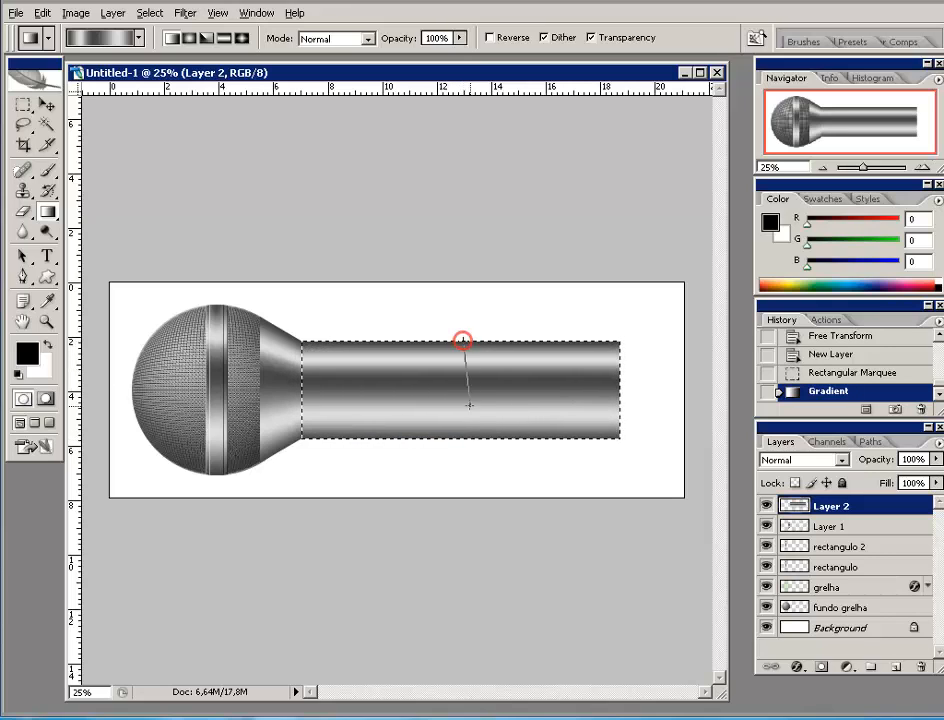
mouse_move(441, 433)
mouse_down()
mouse_move(490, 436)
mouse_move(475, 426)
mouse_move(459, 438)
mouse_up()
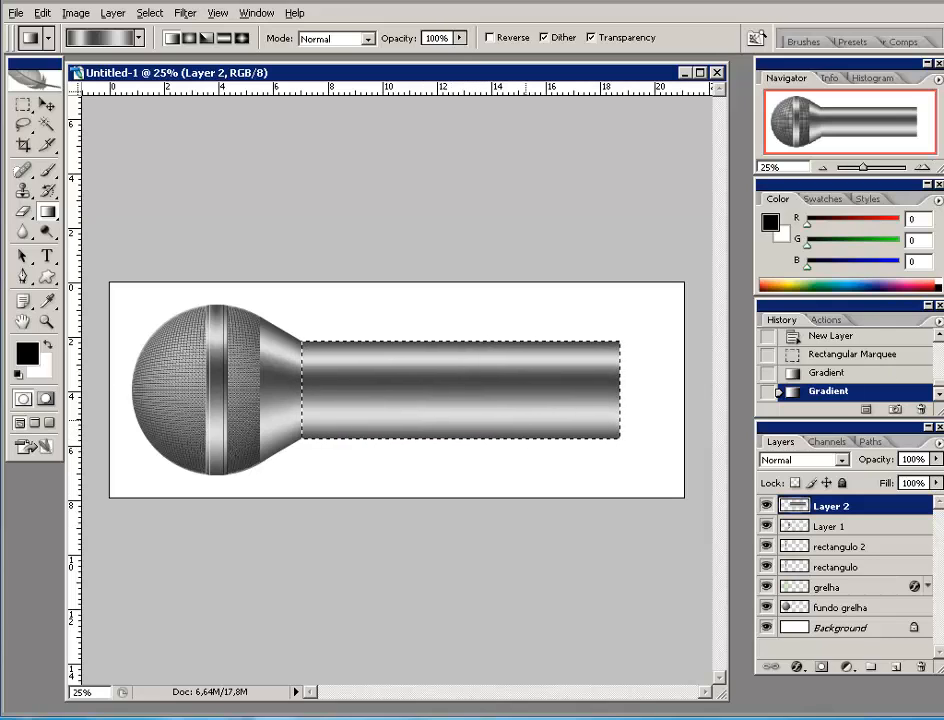
key(ctrl+d)
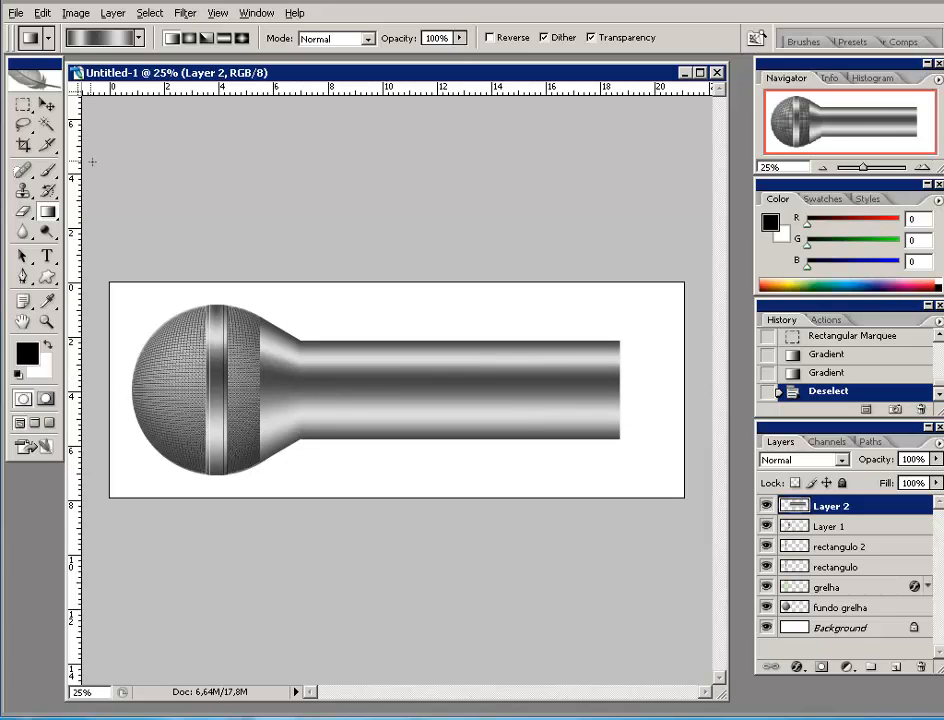
- Zoom in closely on the join between the tapered neck and the handle tube
click(46, 104)
click(928, 167)
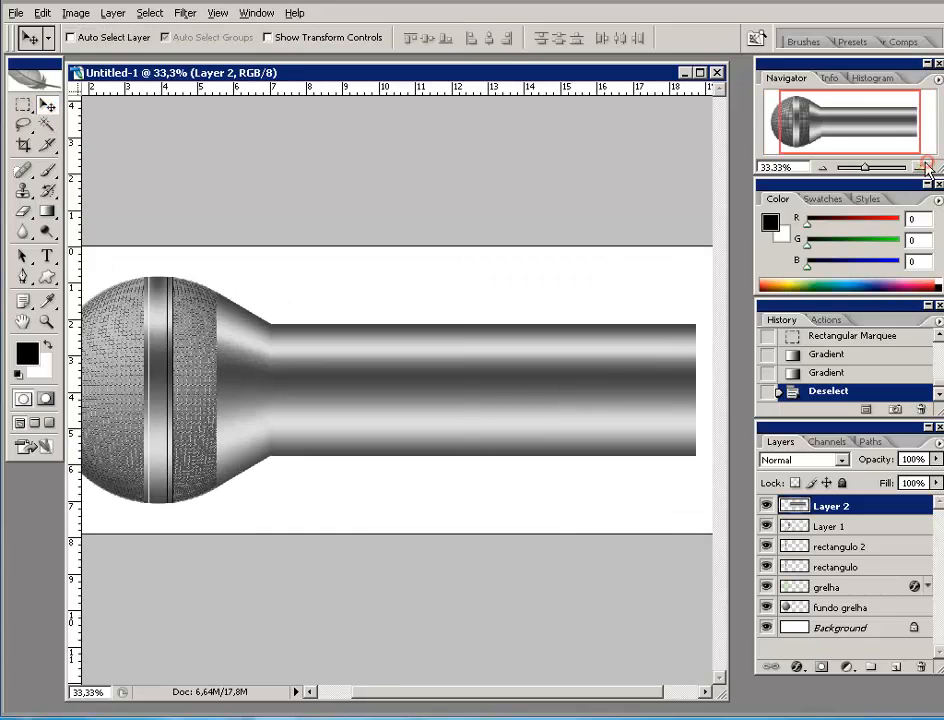
click(928, 167)
click(928, 167)
drag(885, 128, 841, 133)
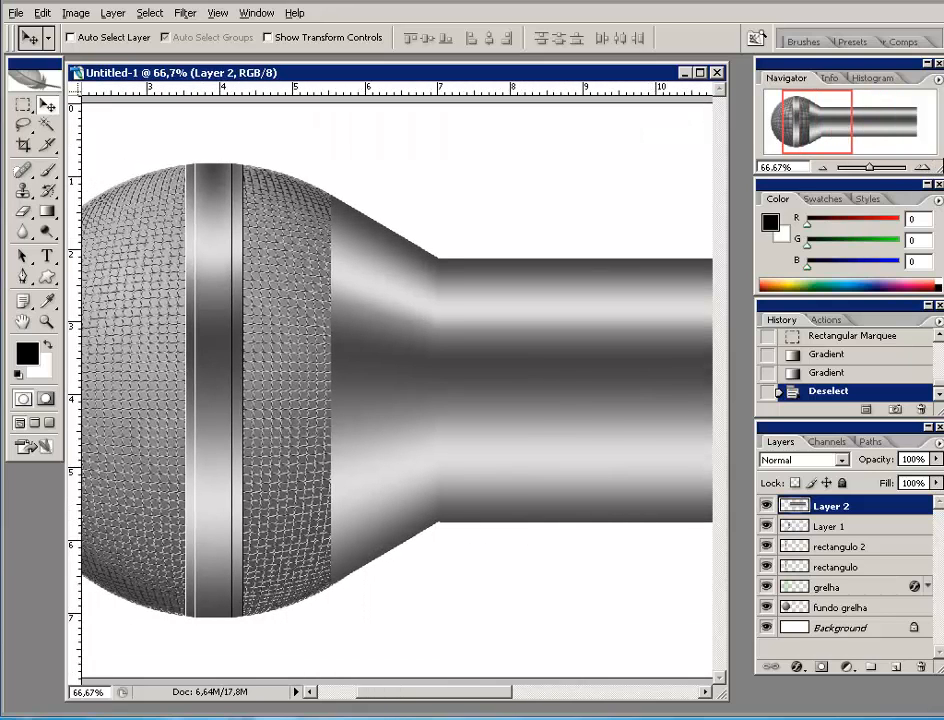
click(926, 168)
click(926, 168)
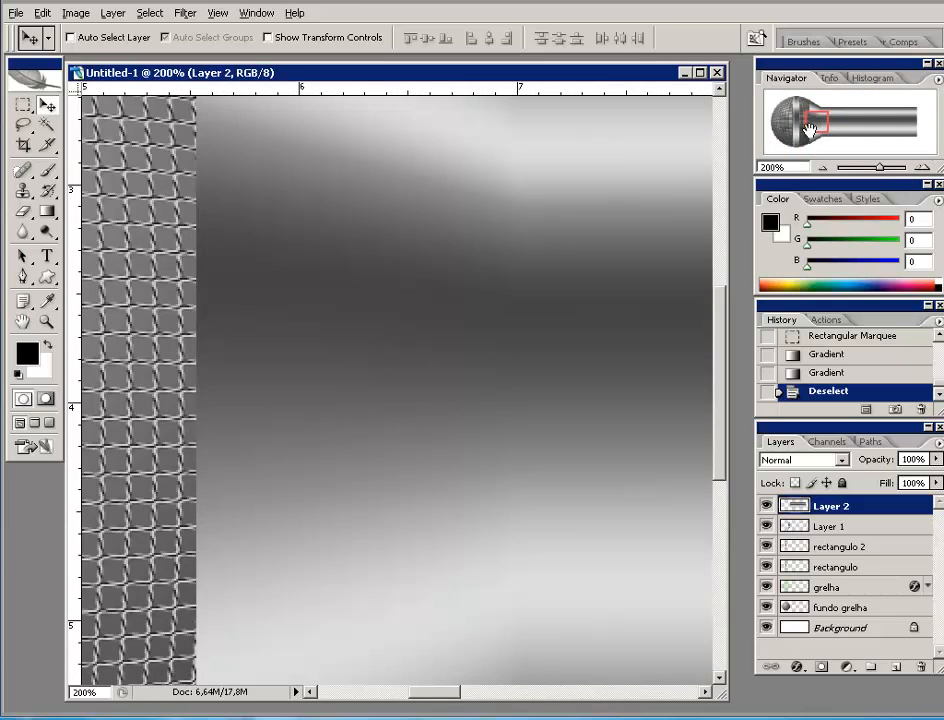
mouse_move(810, 130)
mouse_down()
mouse_move(814, 141)
mouse_move(836, 139)
mouse_move(824, 109)
mouse_move(821, 136)
mouse_up()
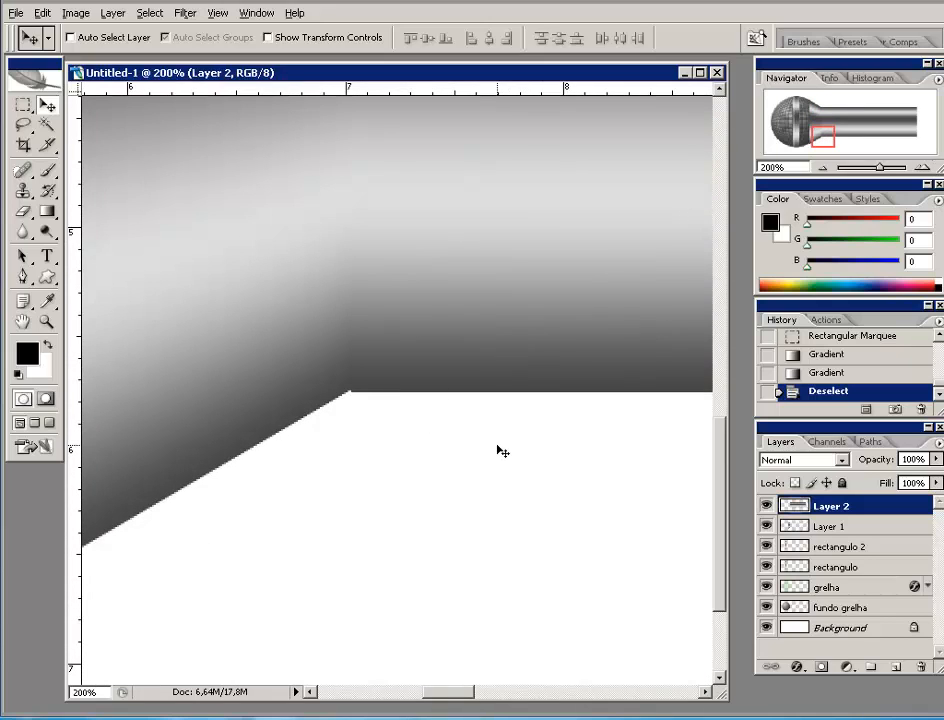
- Free-transform Layer 2 to raise the handle's bottom edge slightly, then zoom back out
key(ctrl+t)
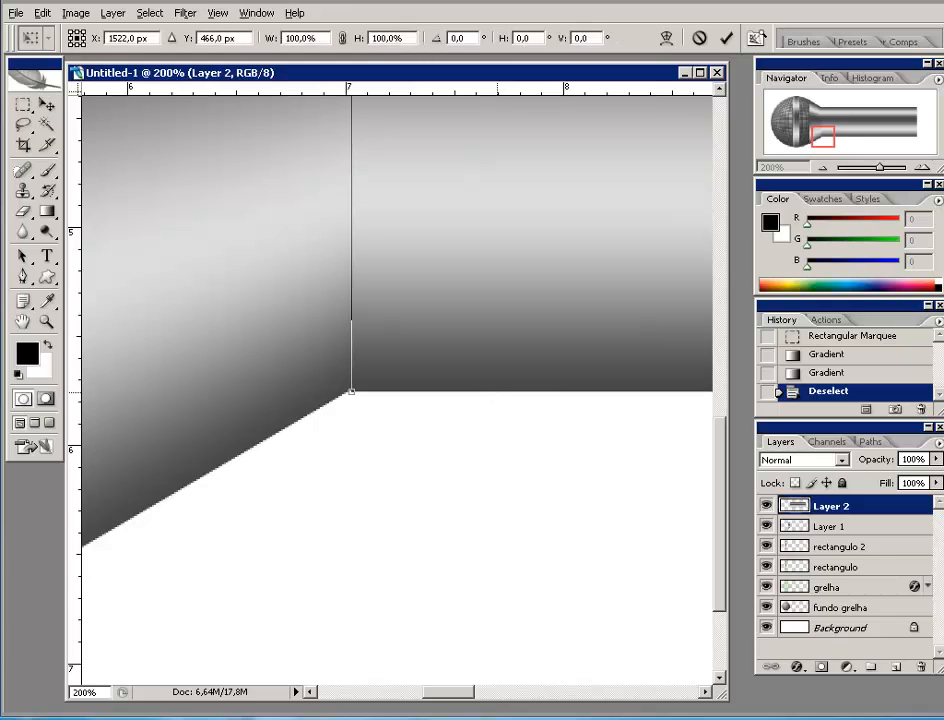
drag(497, 391, 497, 390)
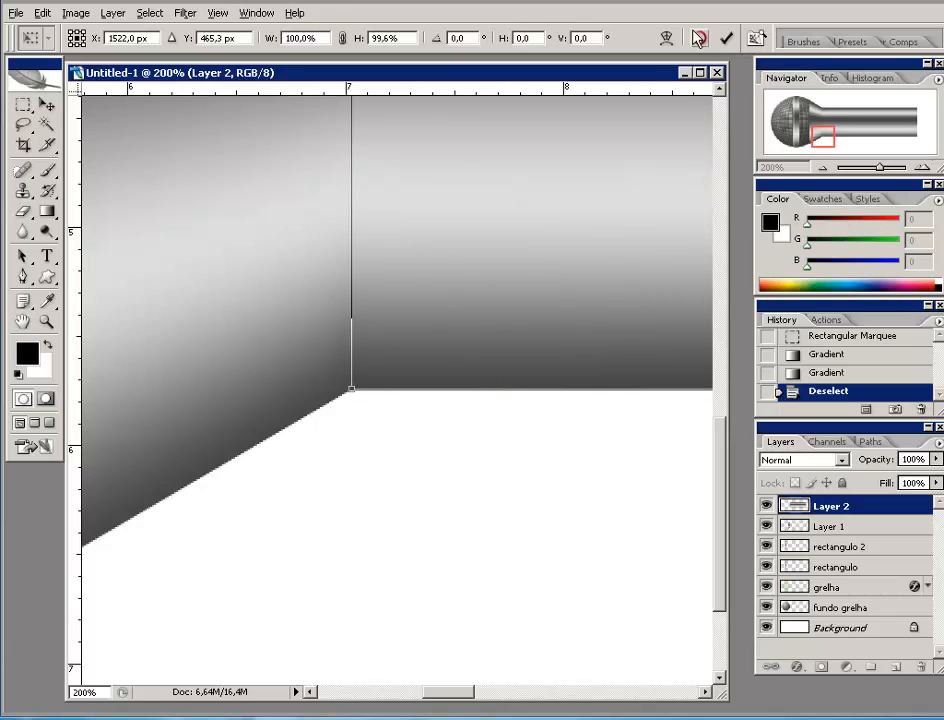
click(726, 37)
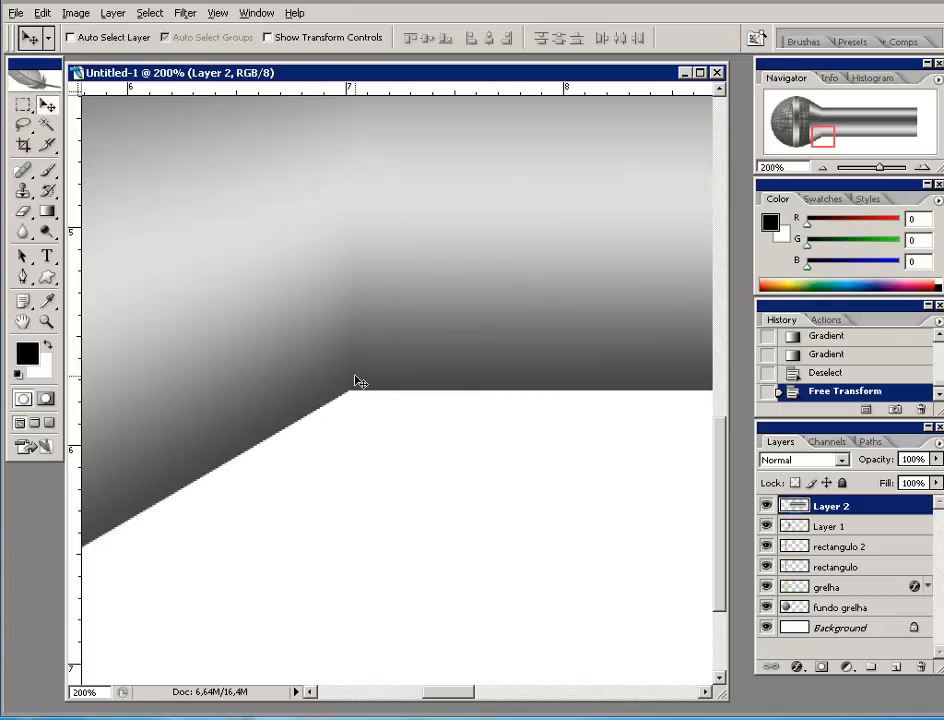
drag(818, 140, 816, 121)
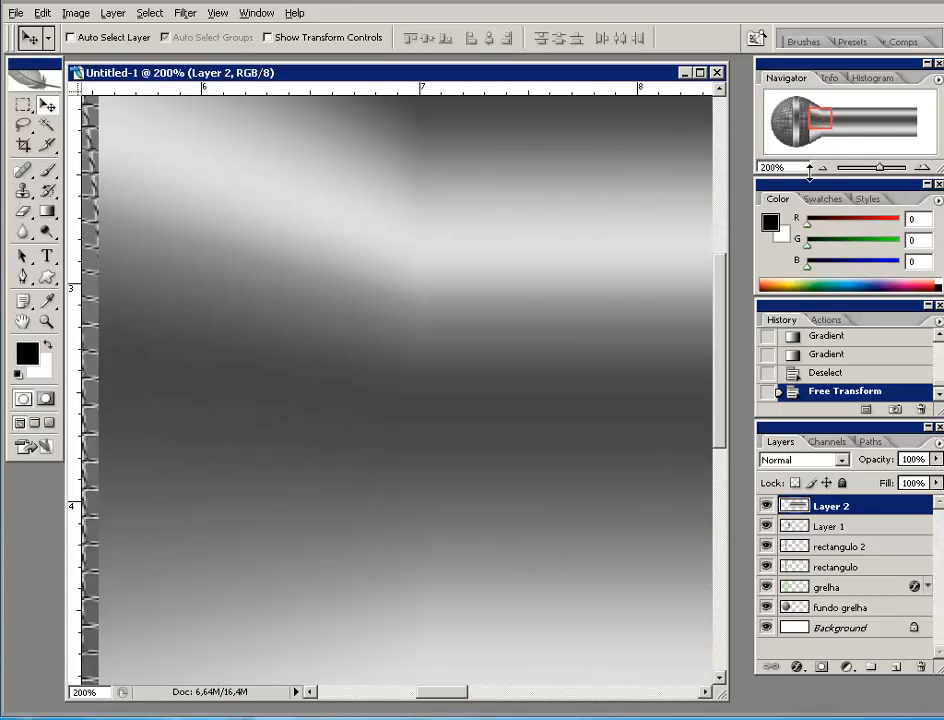
click(820, 167)
click(820, 167)
click(820, 167)
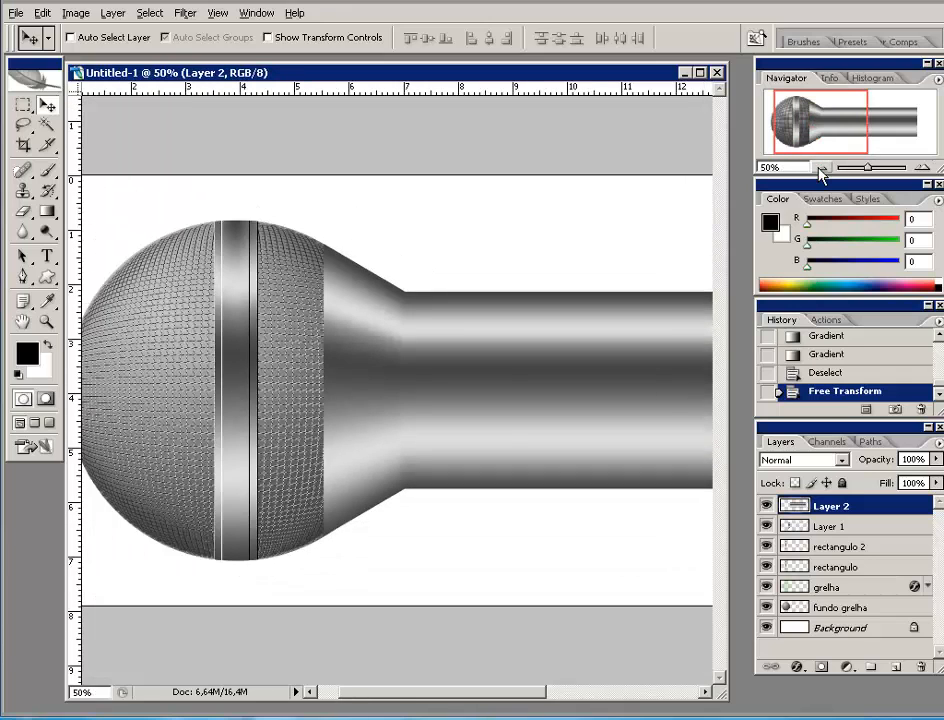
click(820, 167)
click(820, 167)
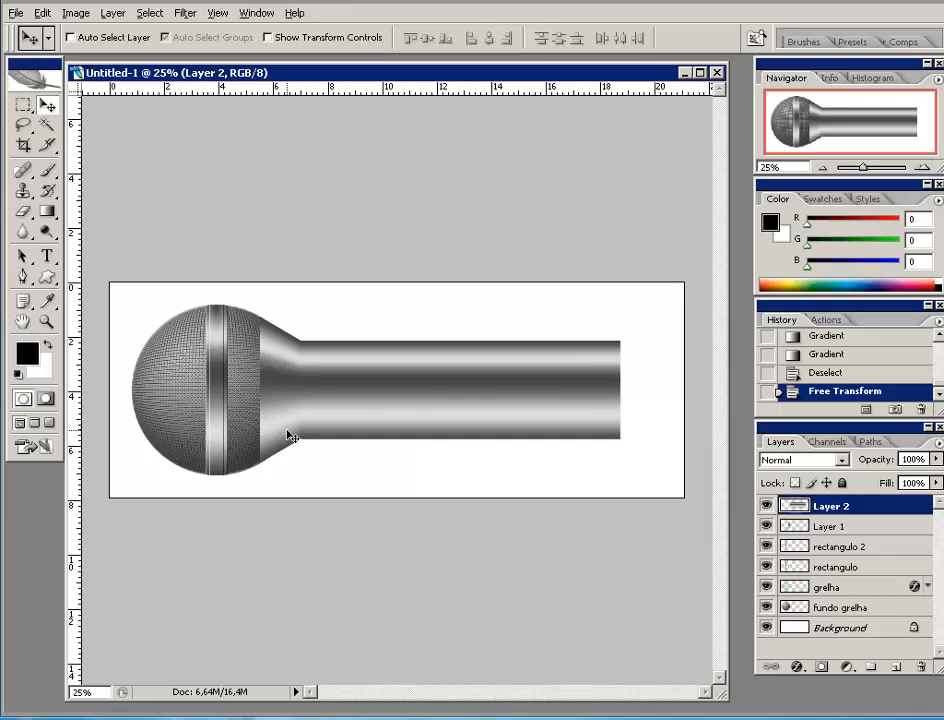
- Perspective-transform the handle, lifting its bottom-right corner so it tapers toward the right end
key(ctrl+t)
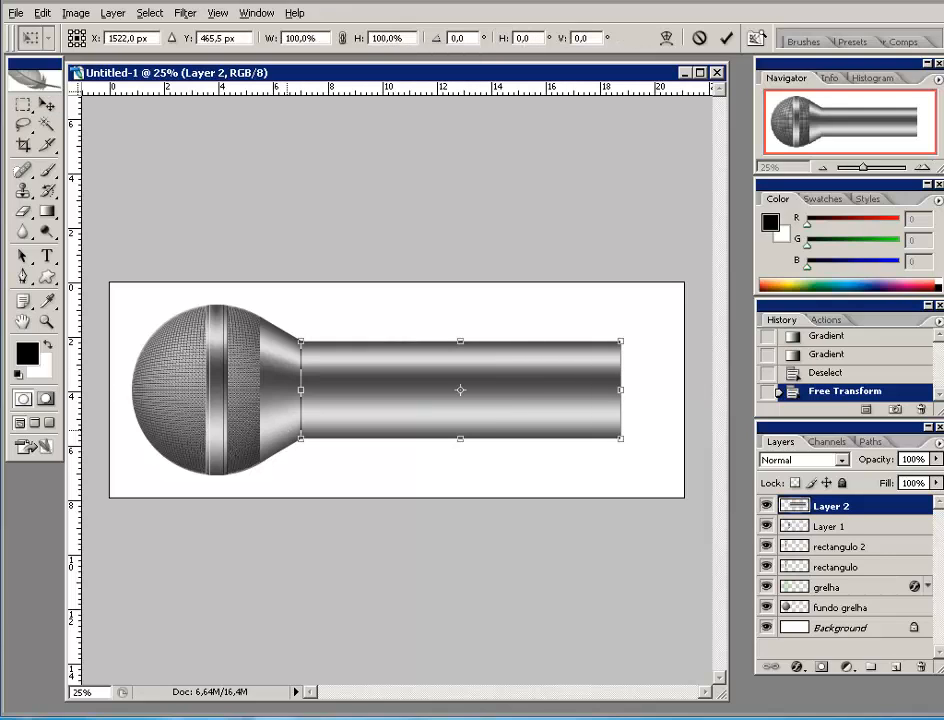
right_click(537, 370)
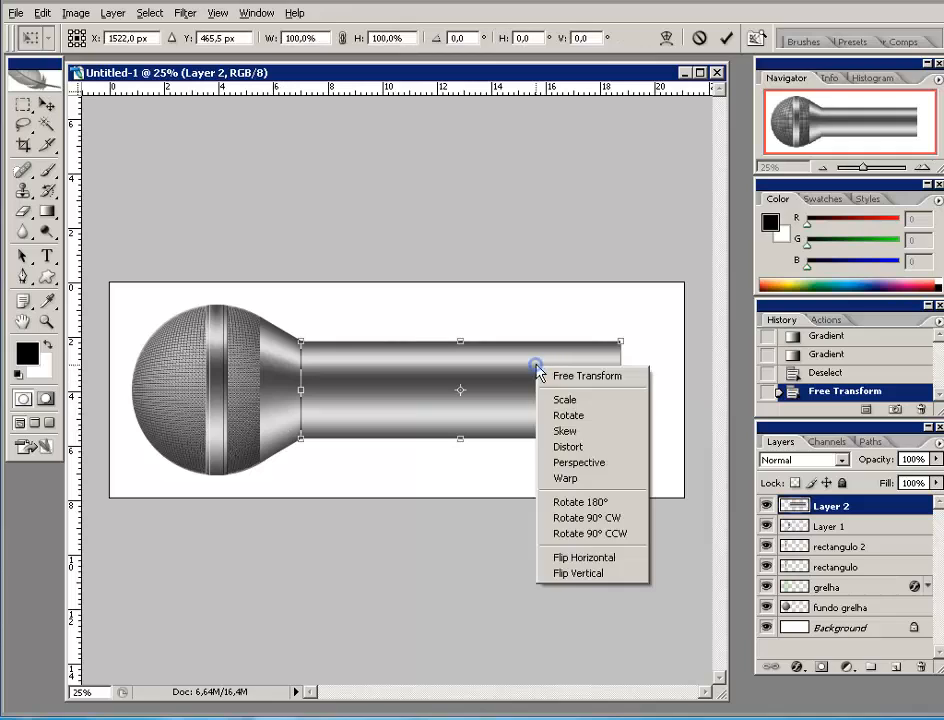
click(562, 463)
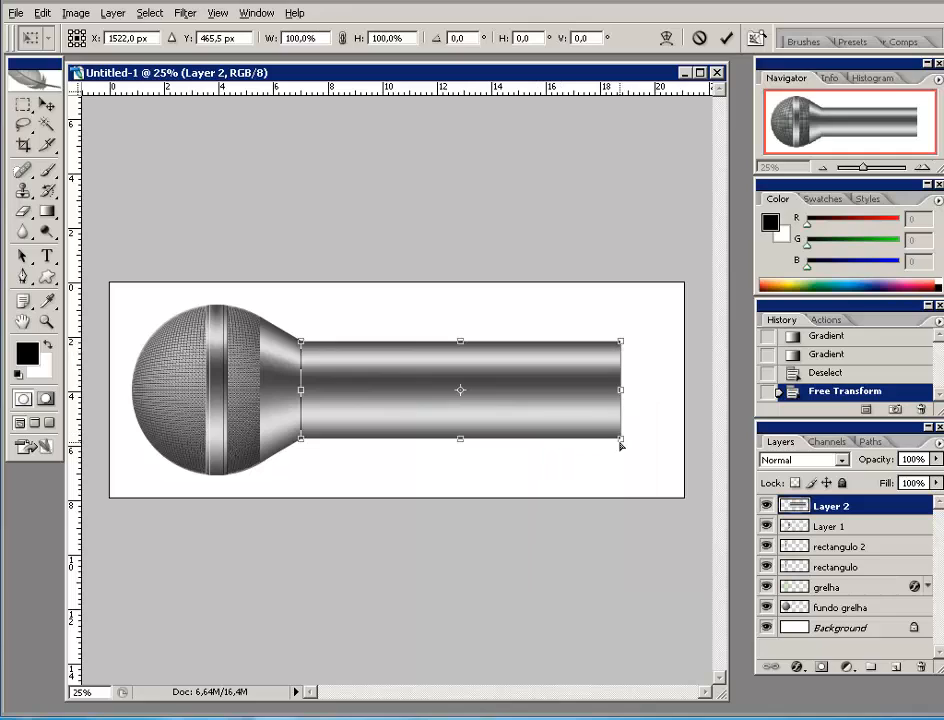
drag(622, 444, 623, 428)
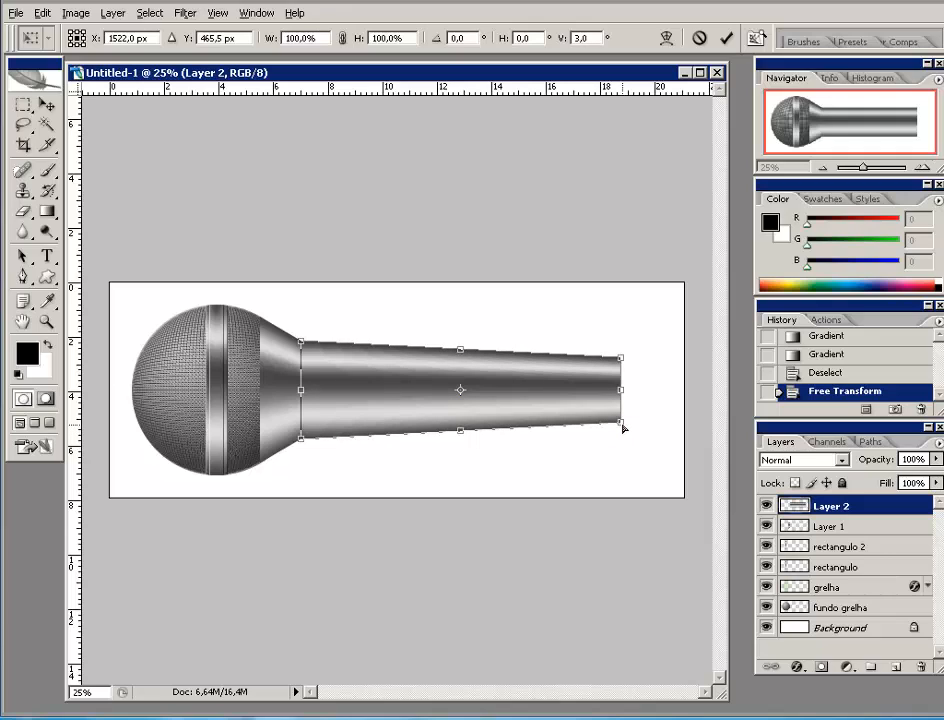
drag(623, 428, 622, 424)
click(726, 39)
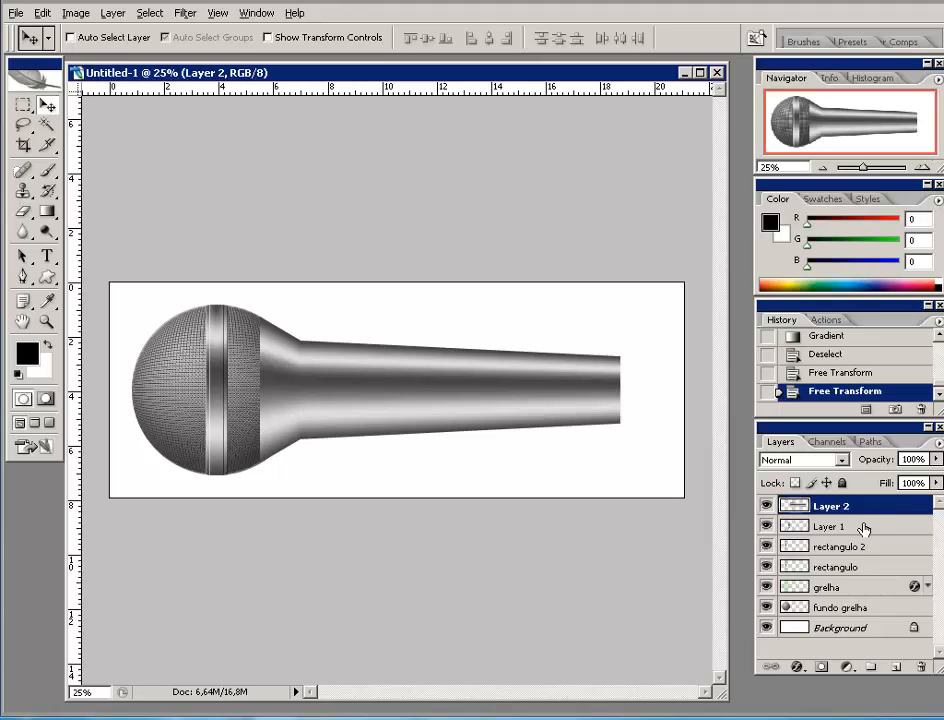
- Duplicate the flared ring from Layer 1 to the handle's right end and zoom in on it
click(812, 527)
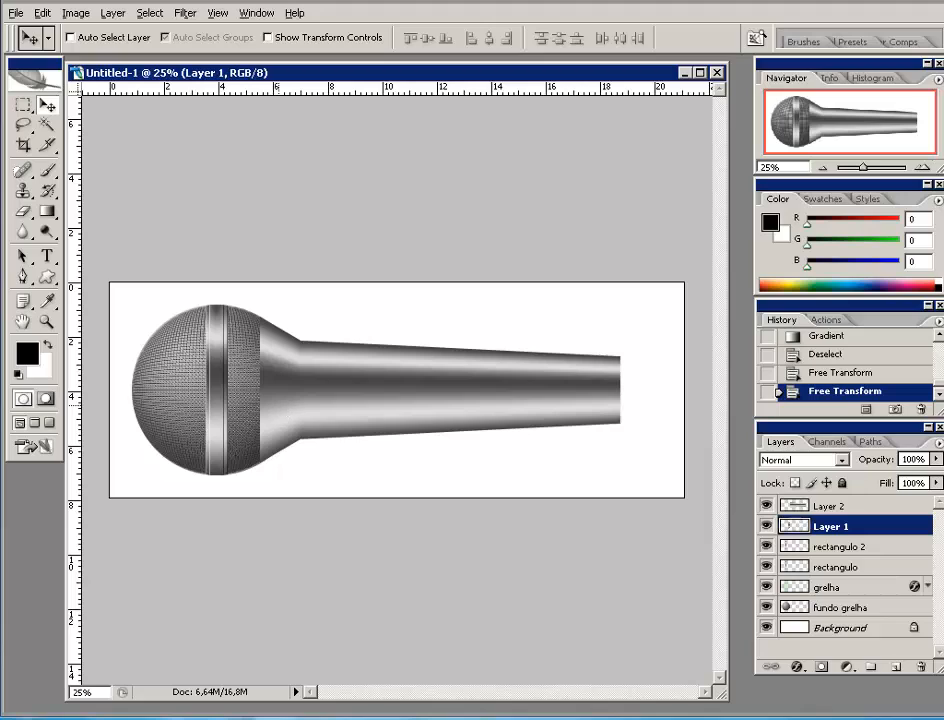
click(278, 405)
drag(278, 405, 636, 402)
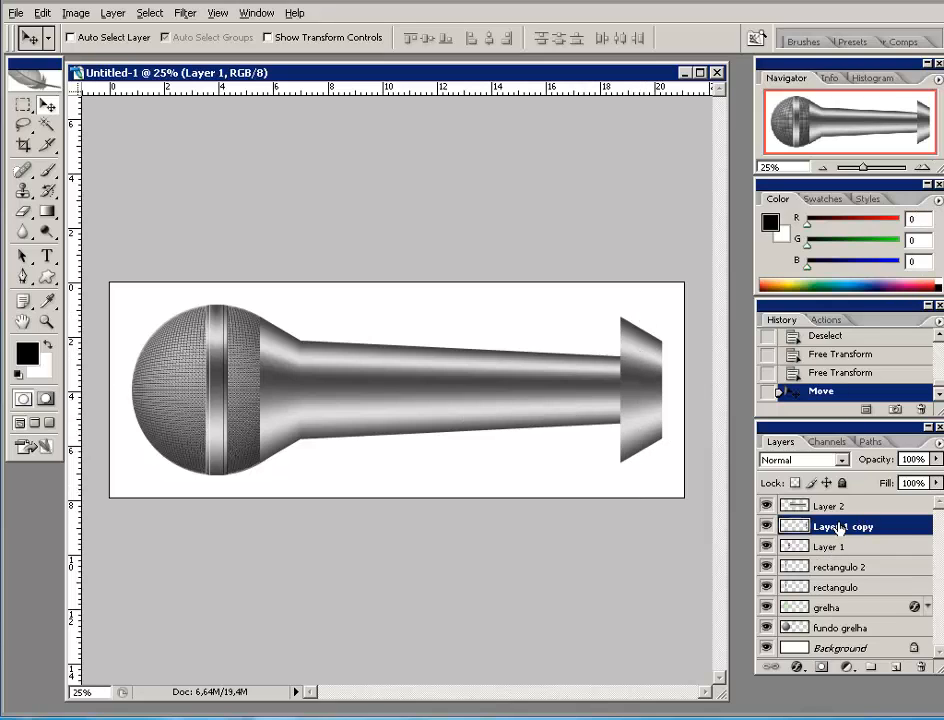
click(921, 166)
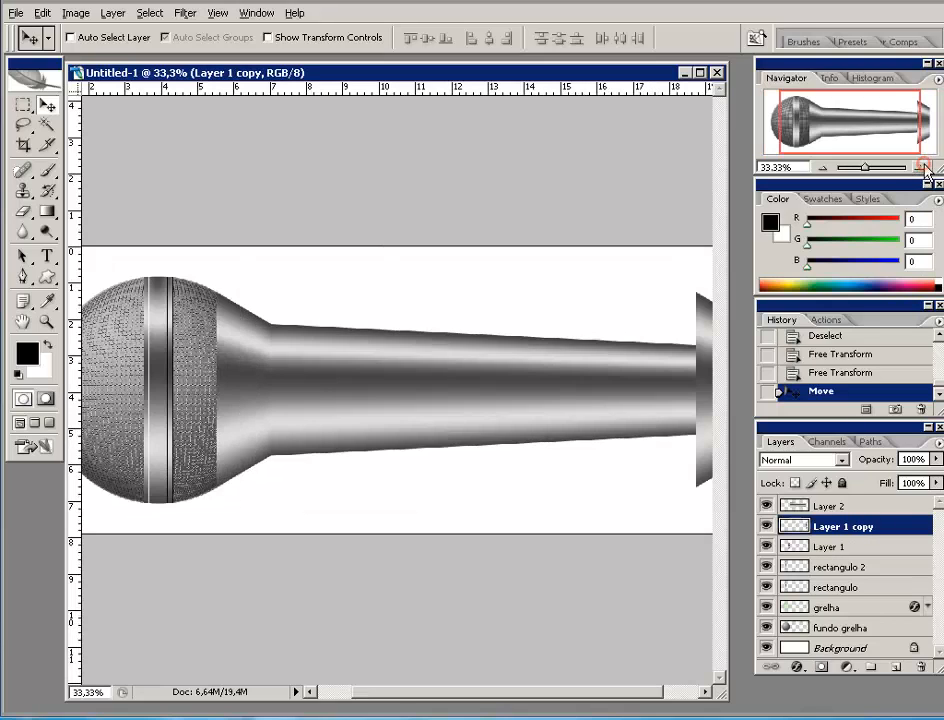
click(921, 166)
click(886, 126)
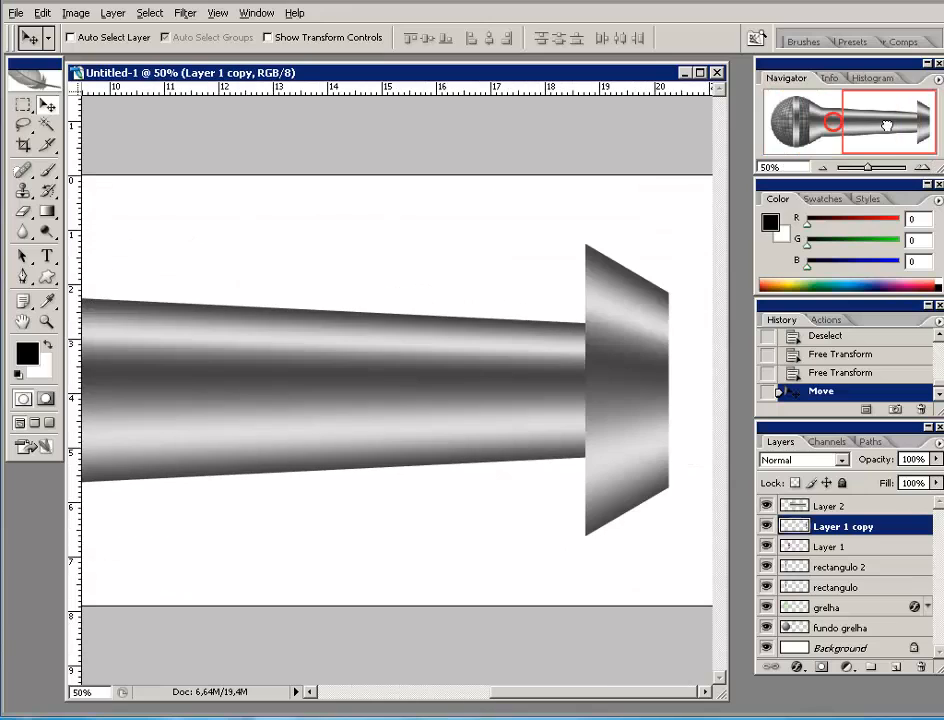
click(921, 166)
click(921, 166)
drag(878, 133, 933, 129)
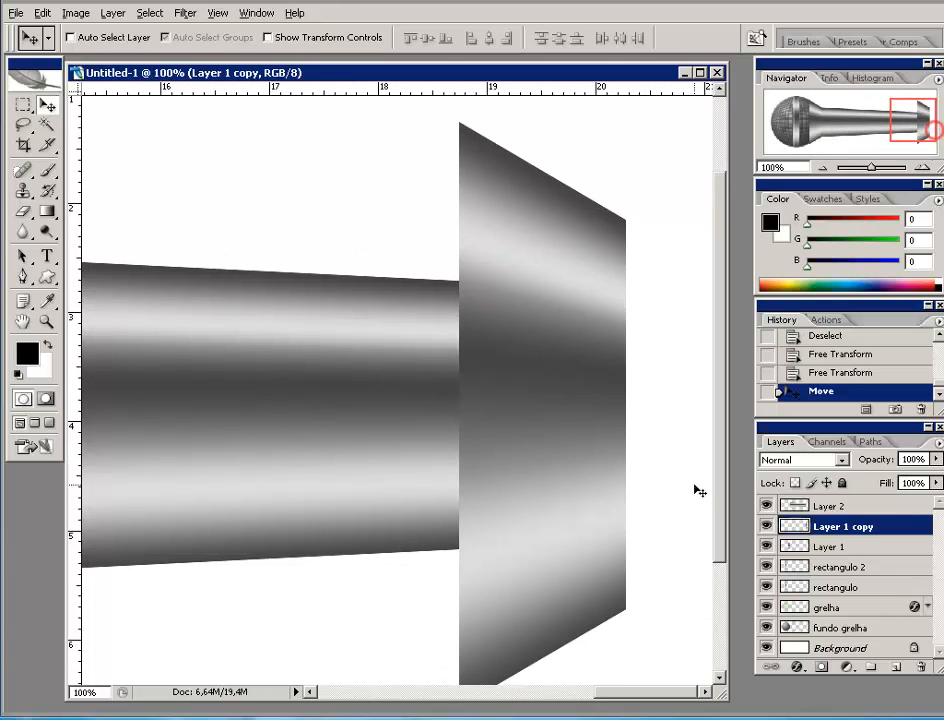
click(823, 166)
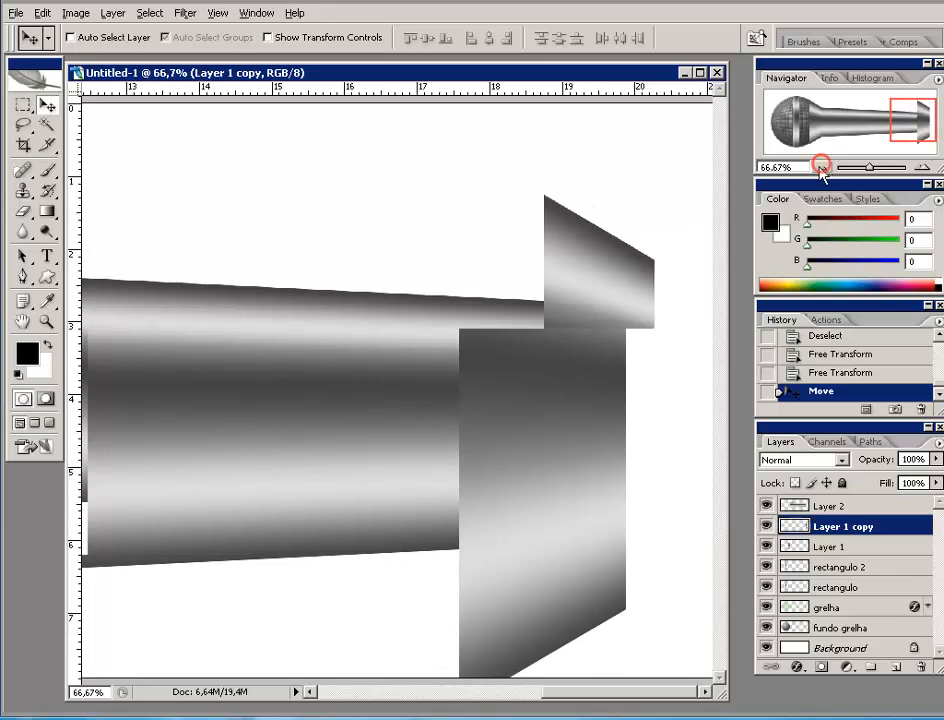
- Shrink the copied ring's height to match the handle and narrow its width to about half
key(ctrl+t)
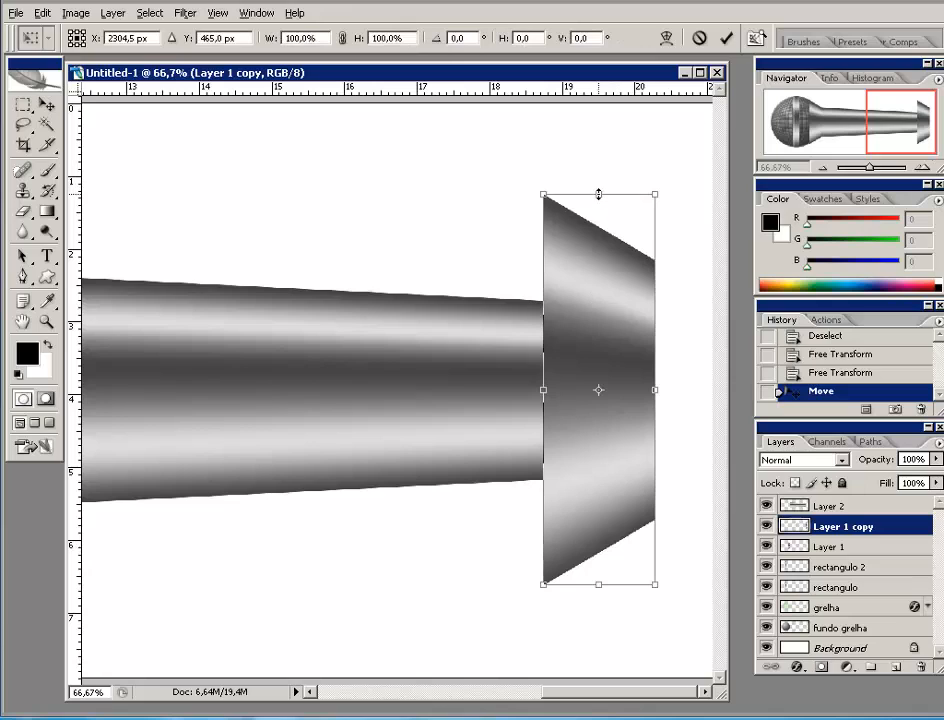
drag(598, 194, 598, 299)
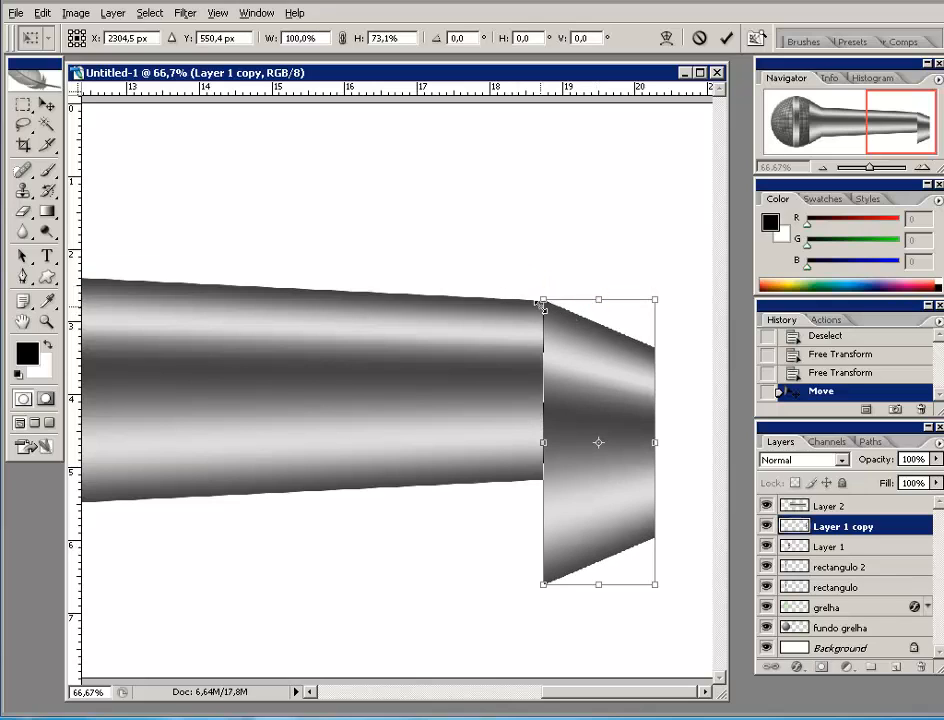
drag(598, 589, 600, 482)
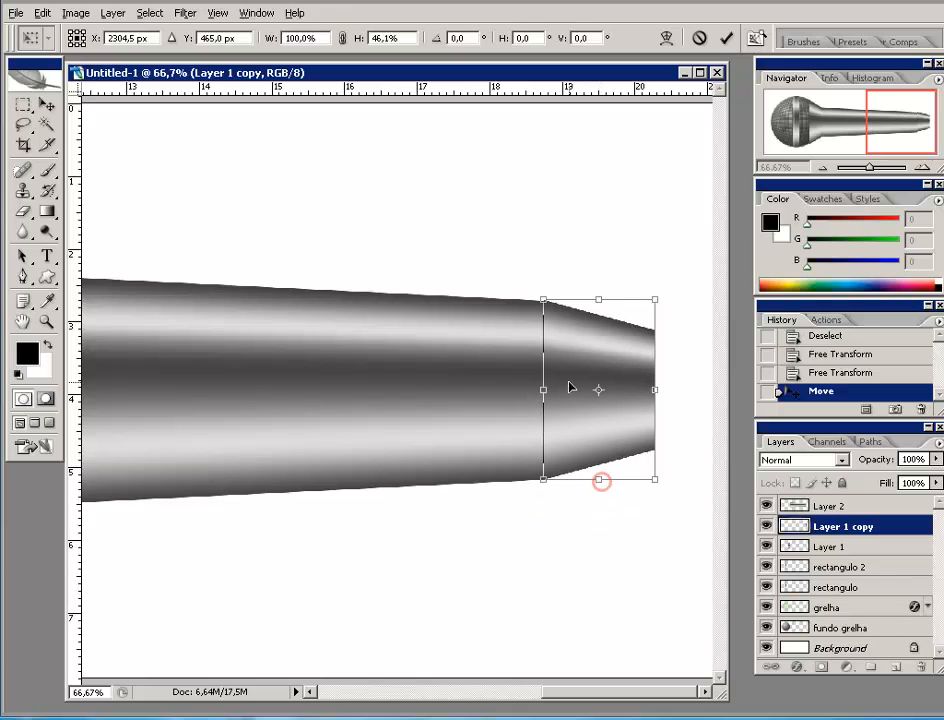
click(655, 388)
drag(655, 388, 594, 389)
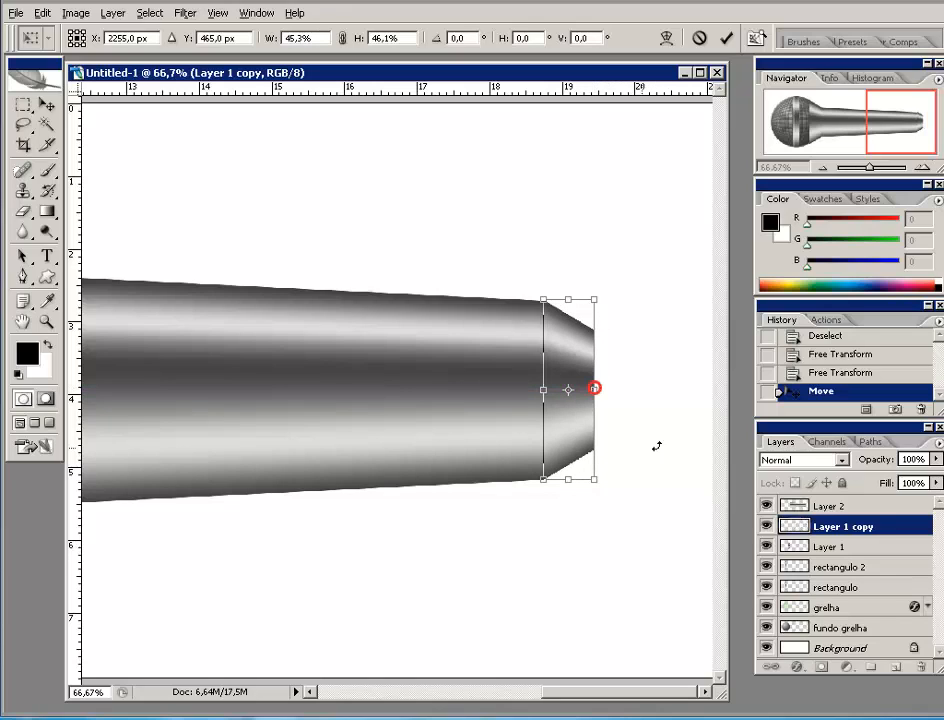
click(727, 37)
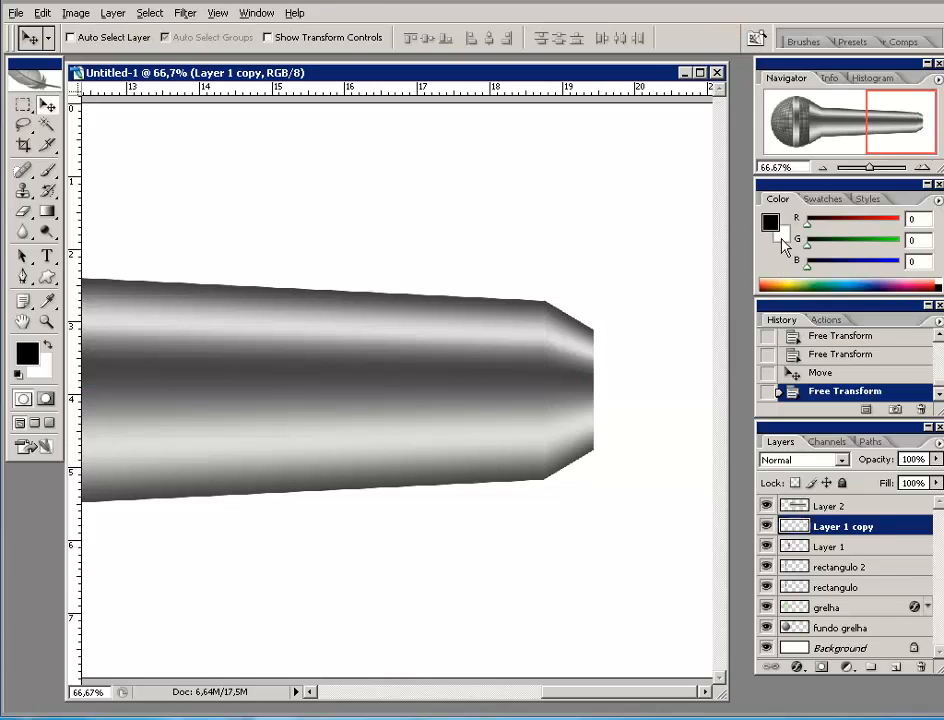
- Zoom in on the cap joint and lower the cap's top edge very slightly
click(926, 168)
click(927, 168)
mouse_move(906, 121)
mouse_down()
mouse_move(926, 118)
mouse_move(919, 121)
mouse_up()
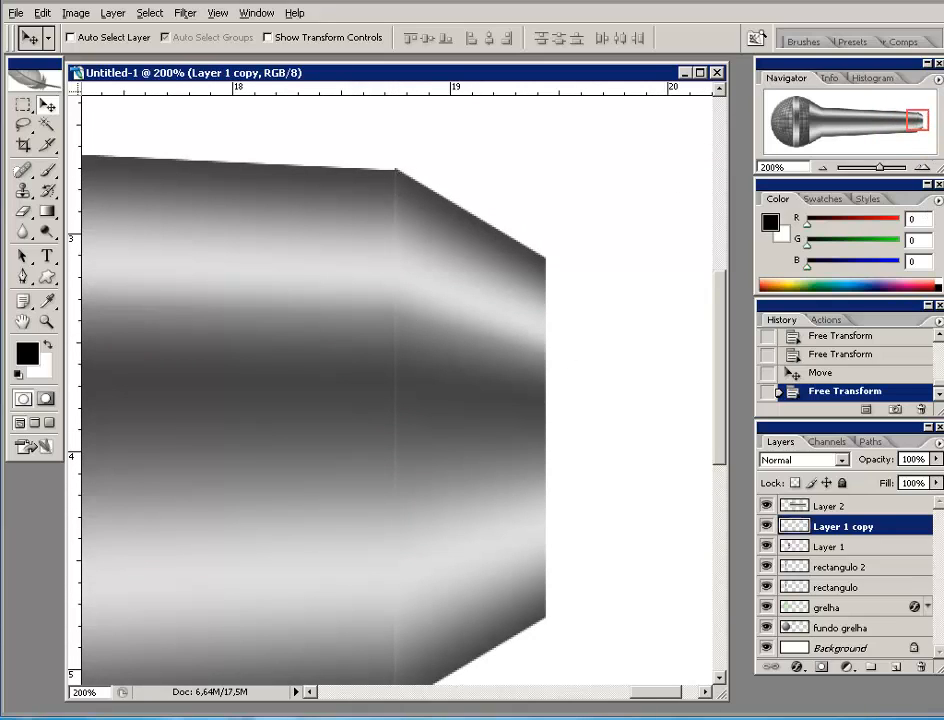
click(922, 168)
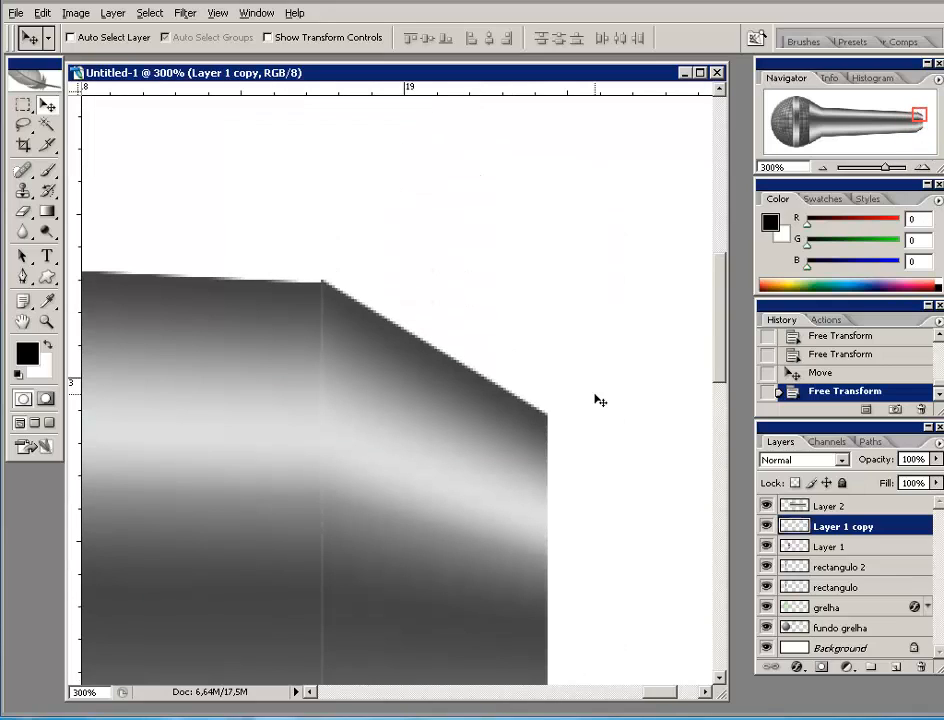
key(ctrl+t)
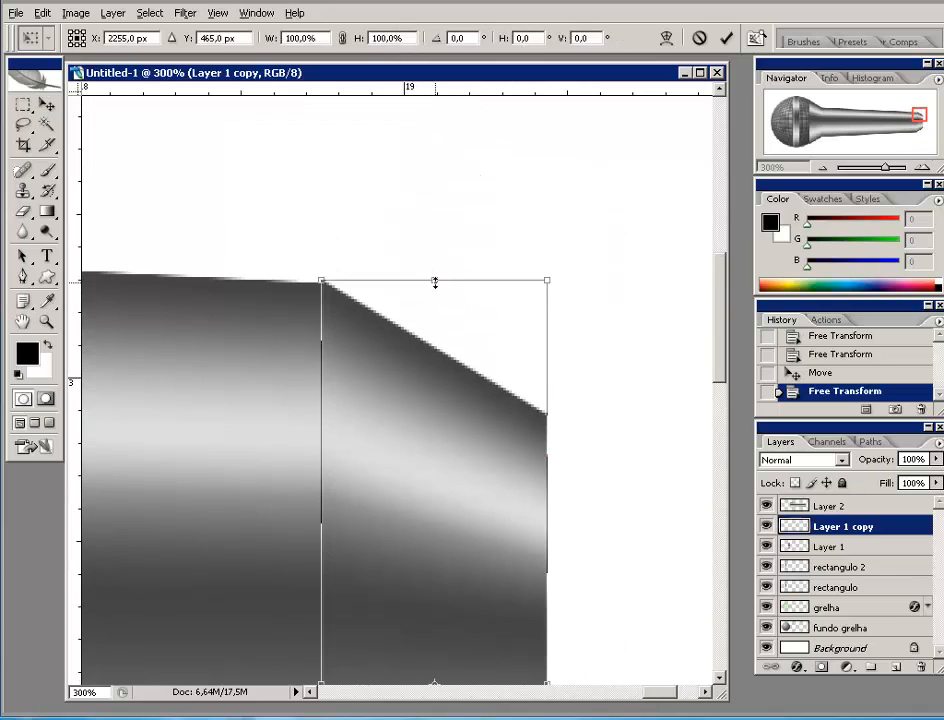
drag(434, 281, 434, 283)
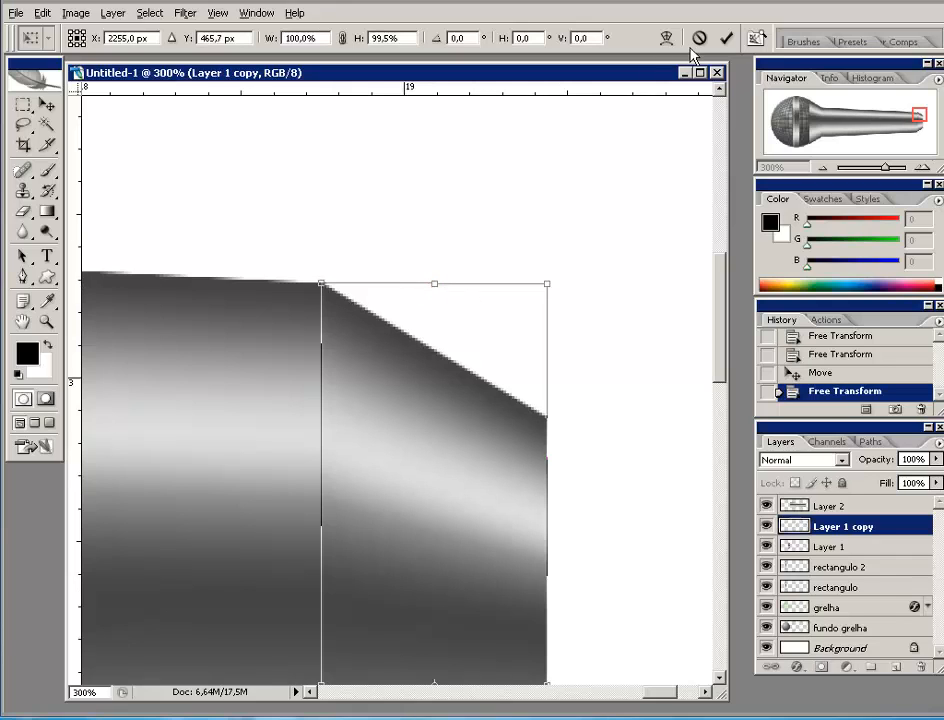
click(726, 38)
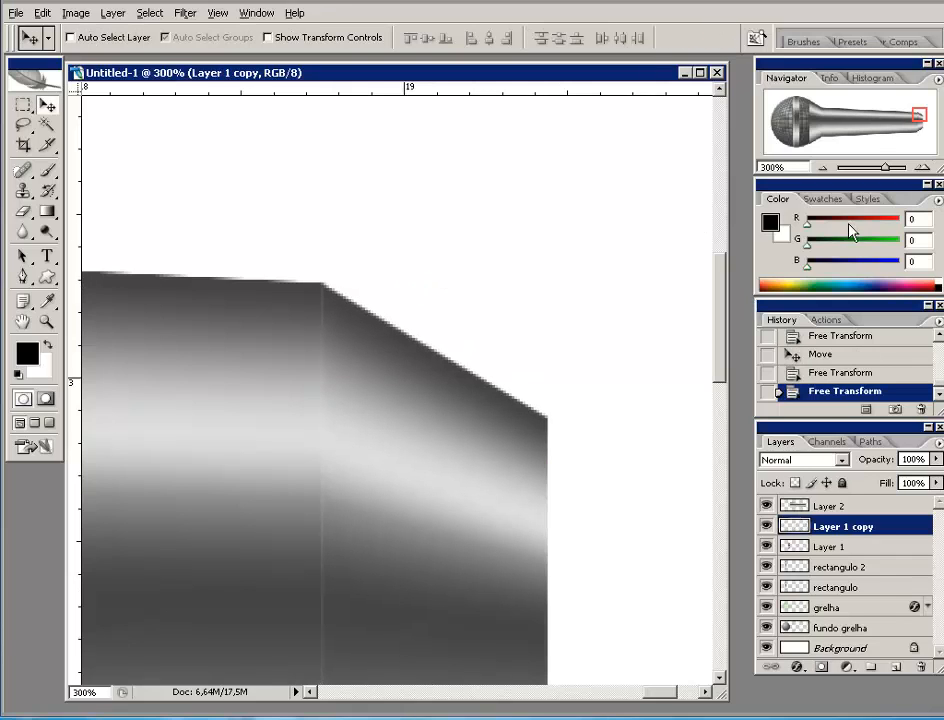
- Nudge the cap left to close the seam with the handle, then zoom back out
drag(920, 113, 920, 125)
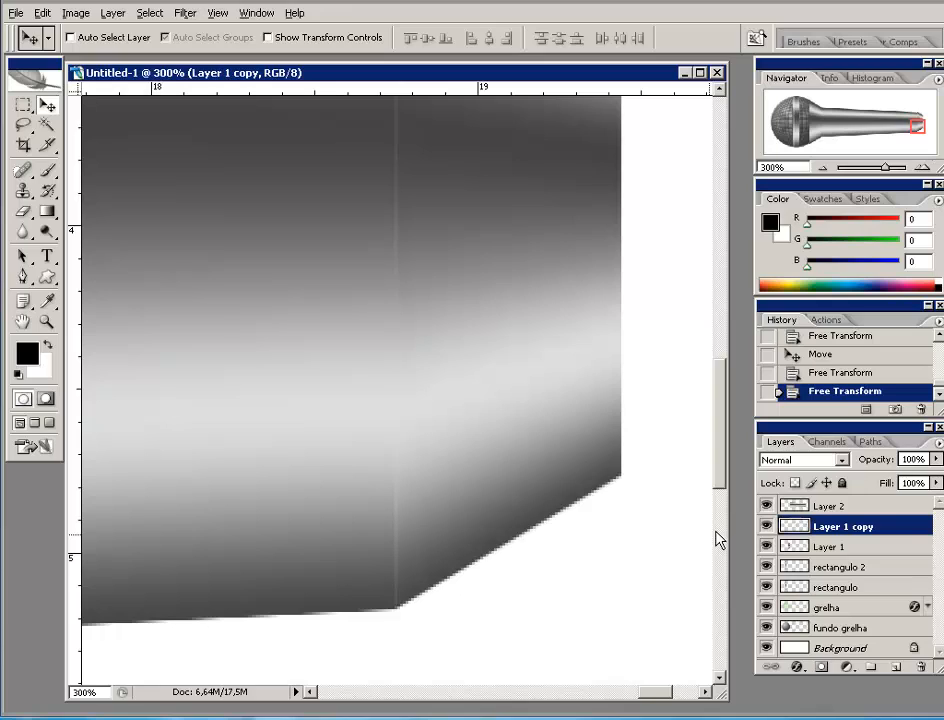
key(Left)
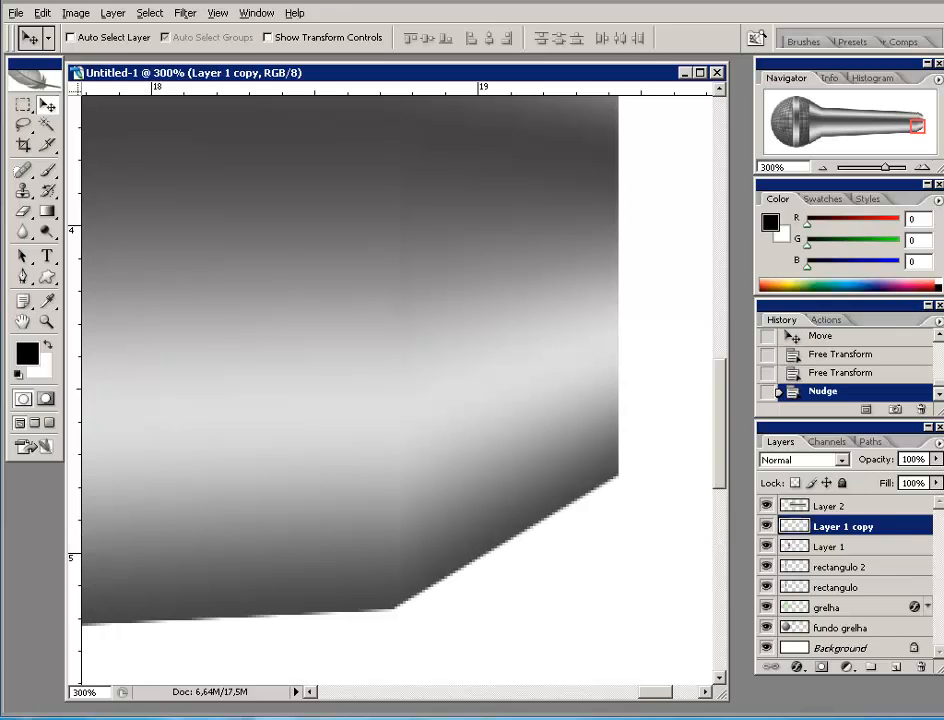
click(822, 167)
click(822, 167)
click(822, 168)
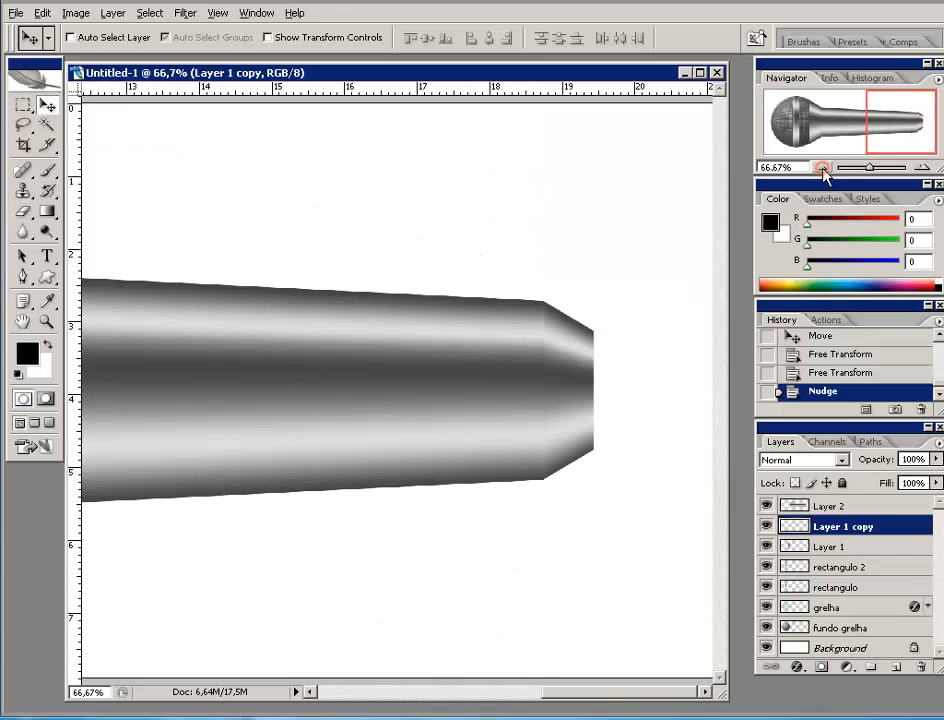
click(822, 168)
click(822, 168)
click(822, 168)
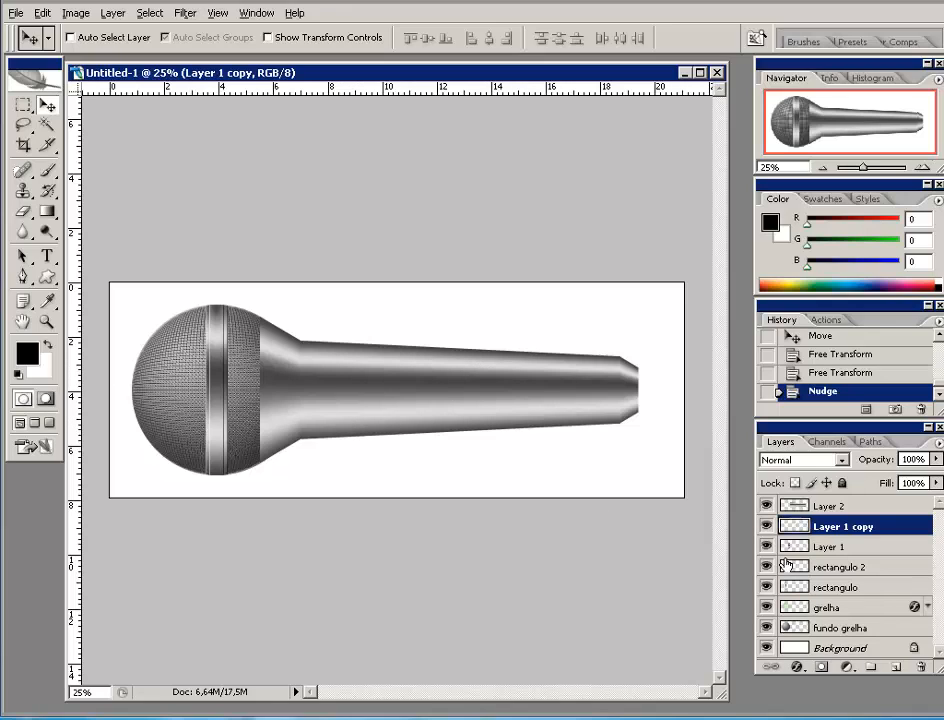
- Select Layer 2, the handle, briefly toggling its visibility to check its content
click(812, 507)
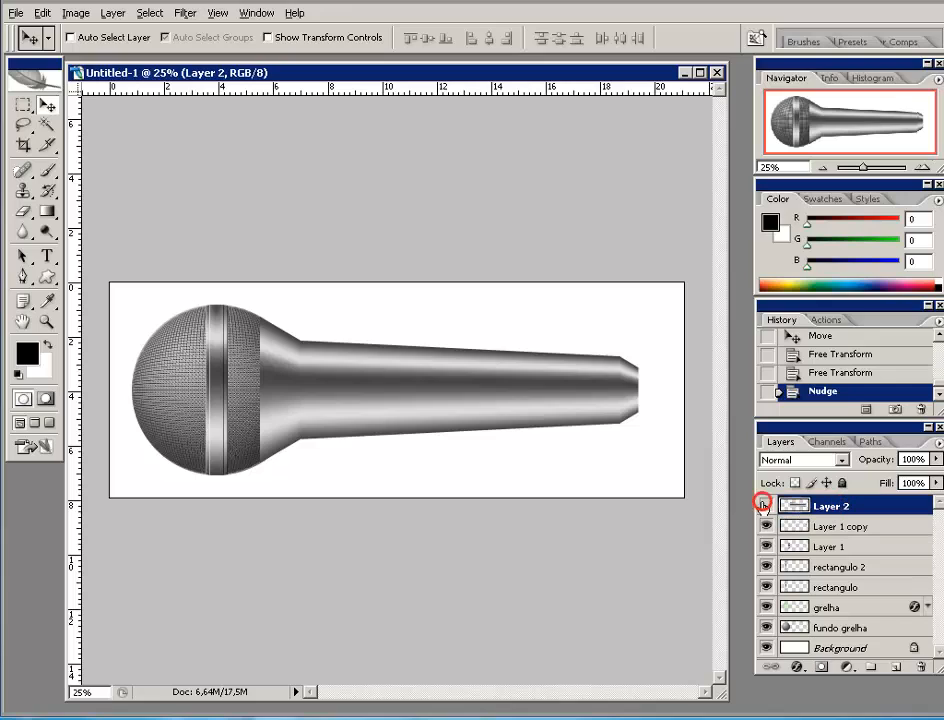
click(764, 507)
click(764, 507)
click(877, 503)
- Apply Levels to the handle: output white 165, black input 17, midtones 0.74
click(75, 13)
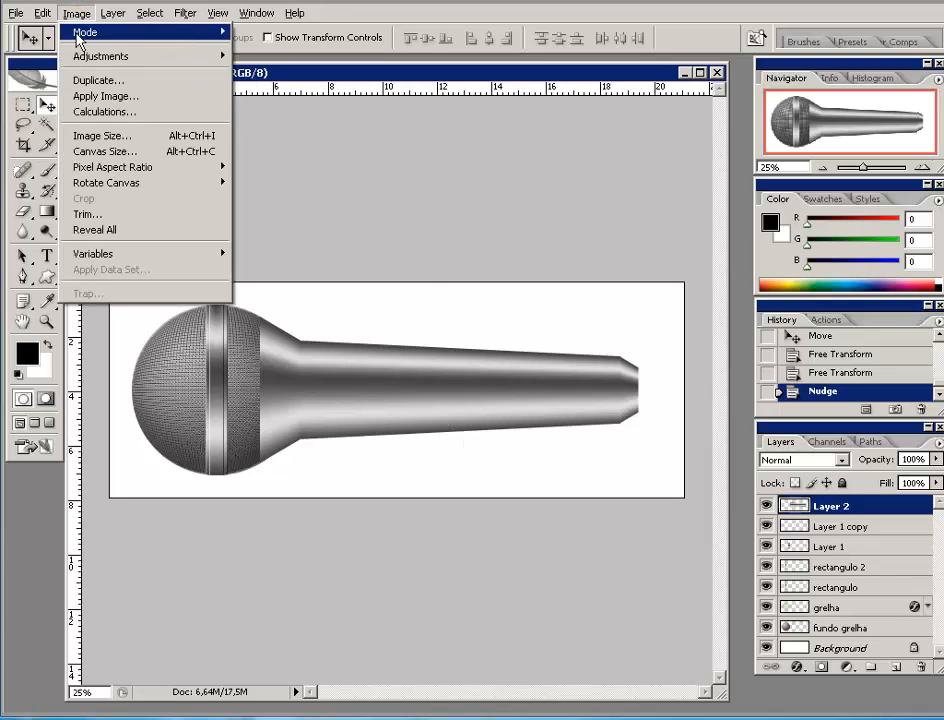
mouse_move(77, 58)
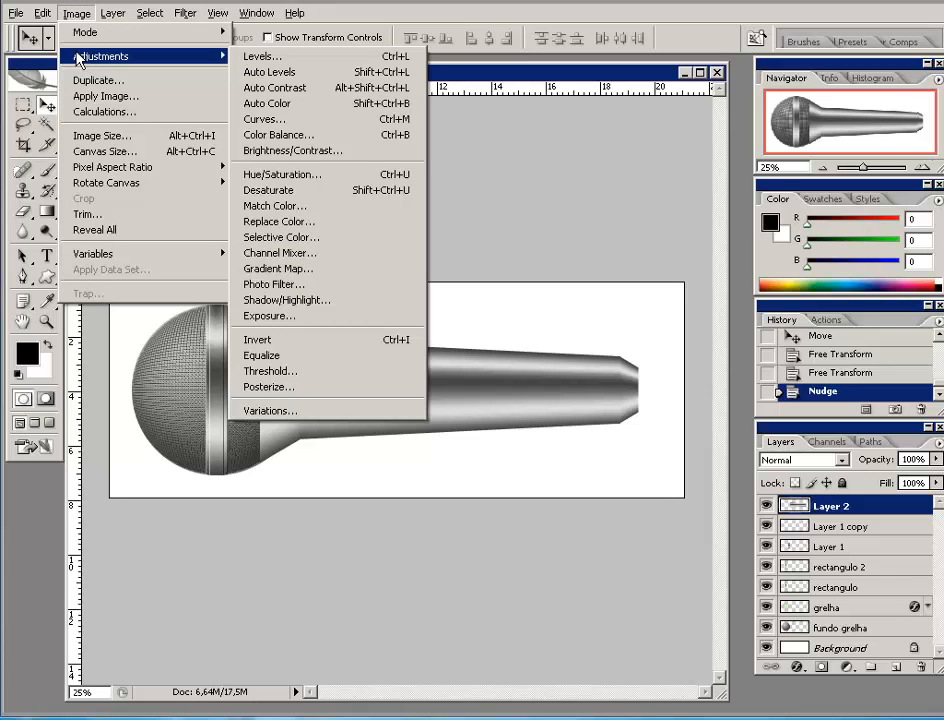
click(268, 58)
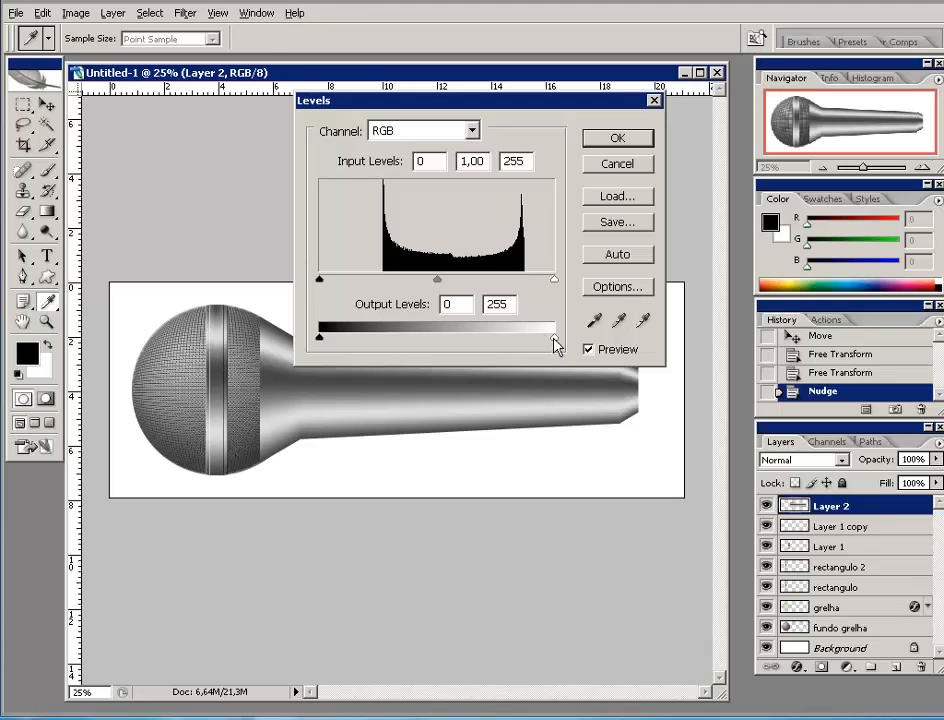
drag(553, 338, 472, 344)
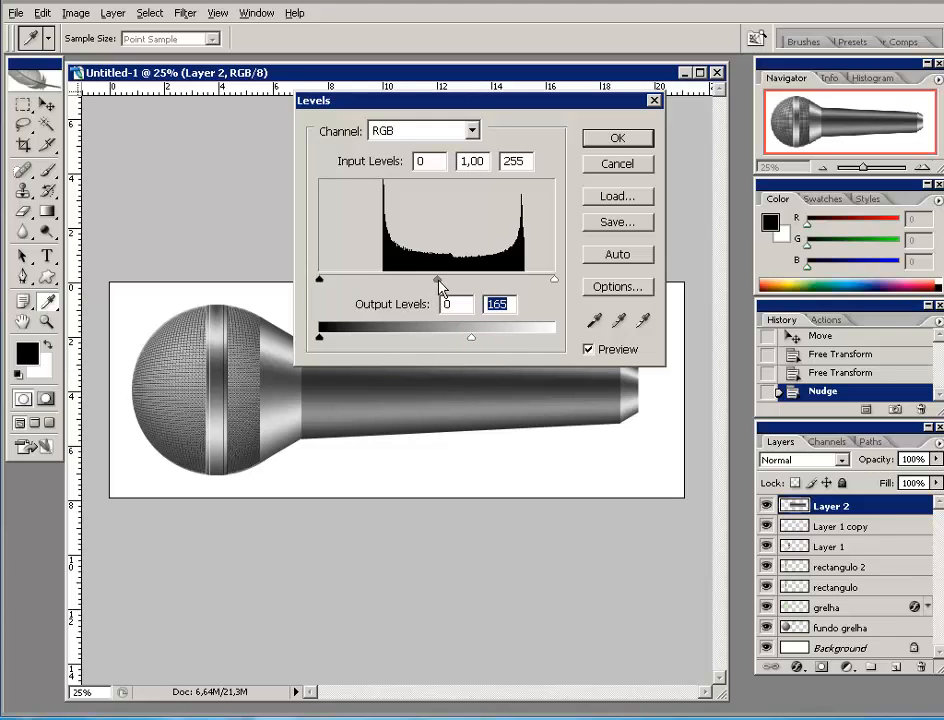
click(437, 281)
drag(439, 284, 461, 286)
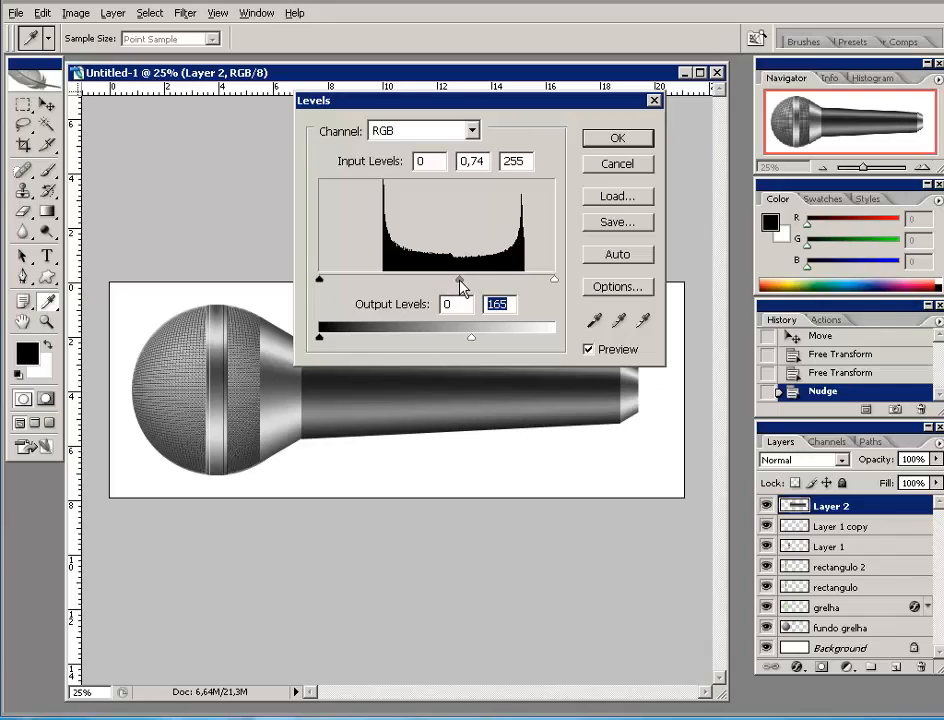
click(461, 285)
drag(321, 284, 331, 287)
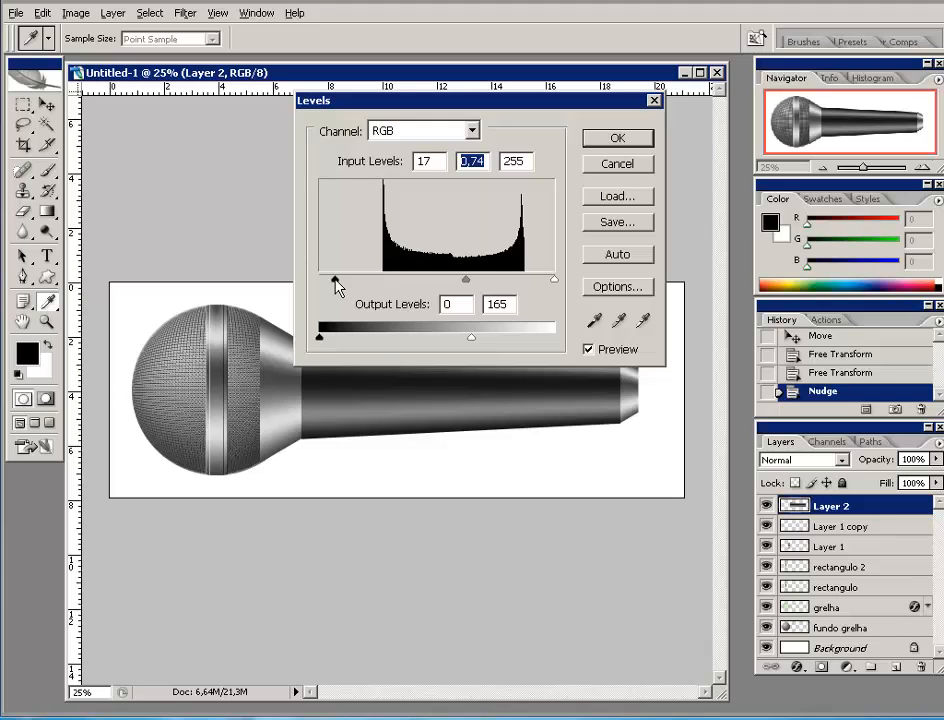
click(336, 283)
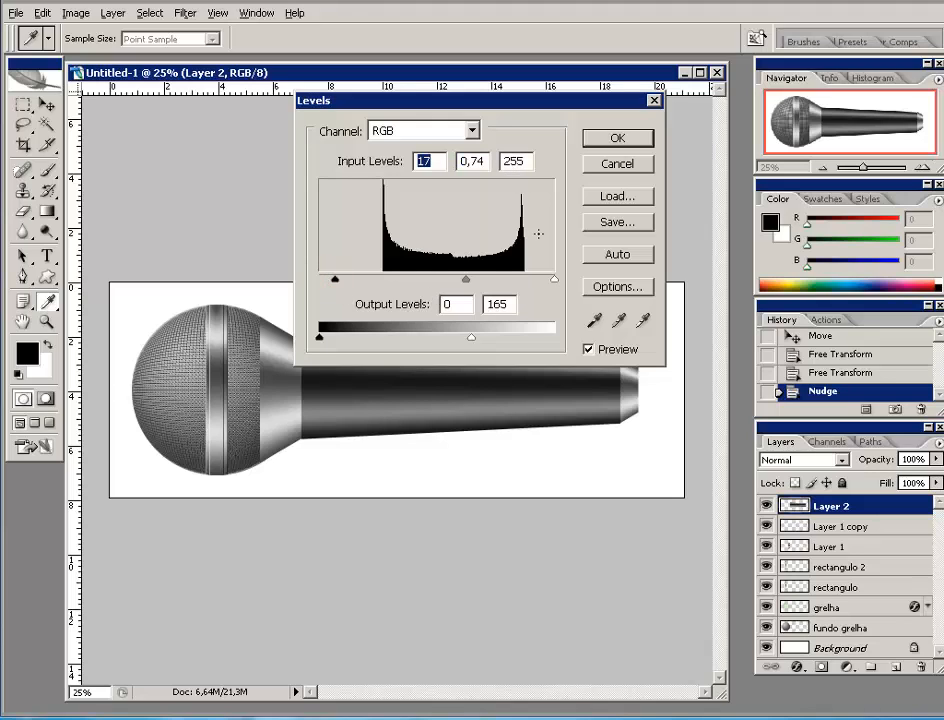
click(616, 140)
click(616, 140)
key(v)
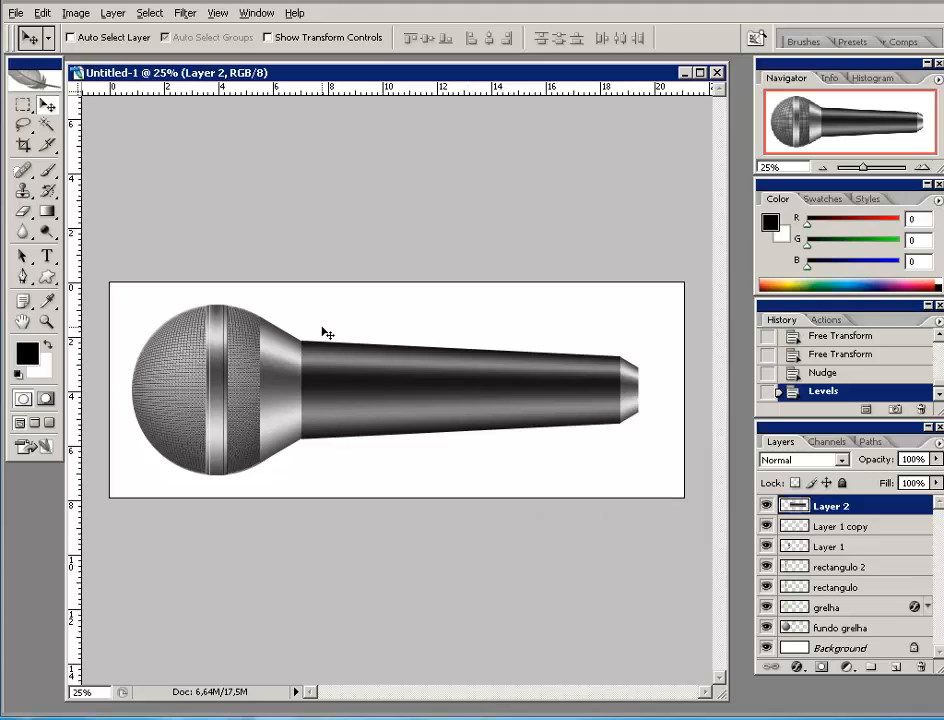
- Type the caption 'ATELIER DE FOTOGRAFIA' in Impact above the microphone handle
click(49, 259)
click(197, 37)
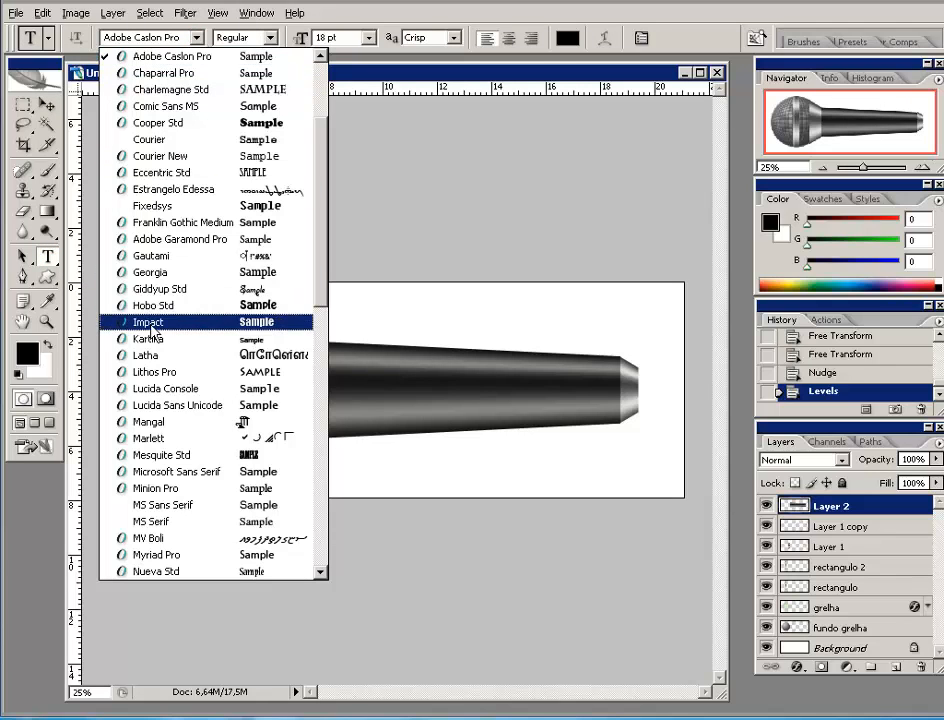
click(150, 322)
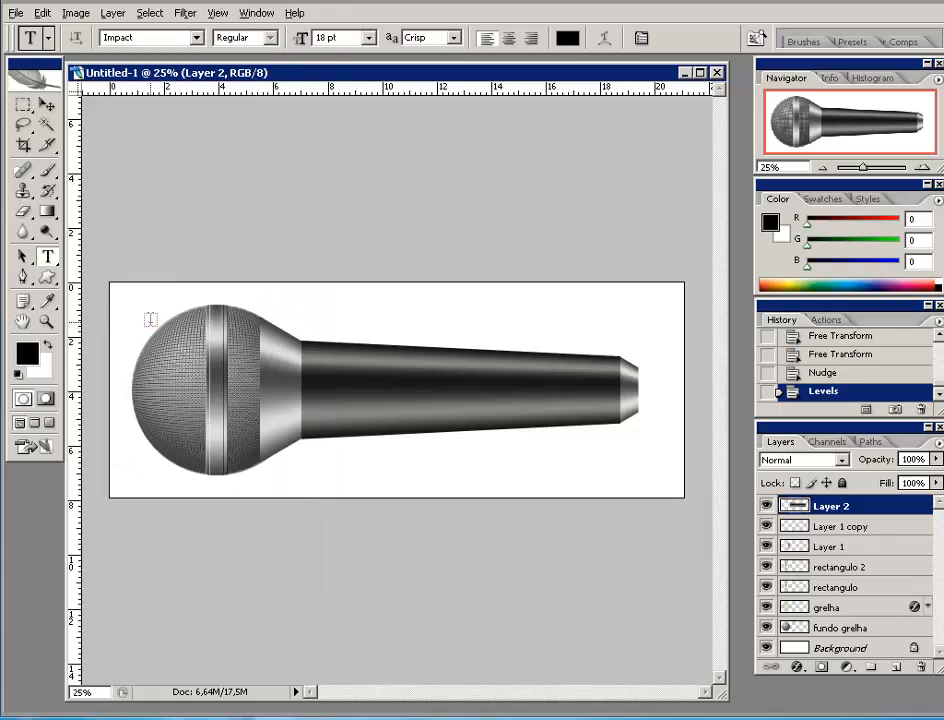
click(363, 317)
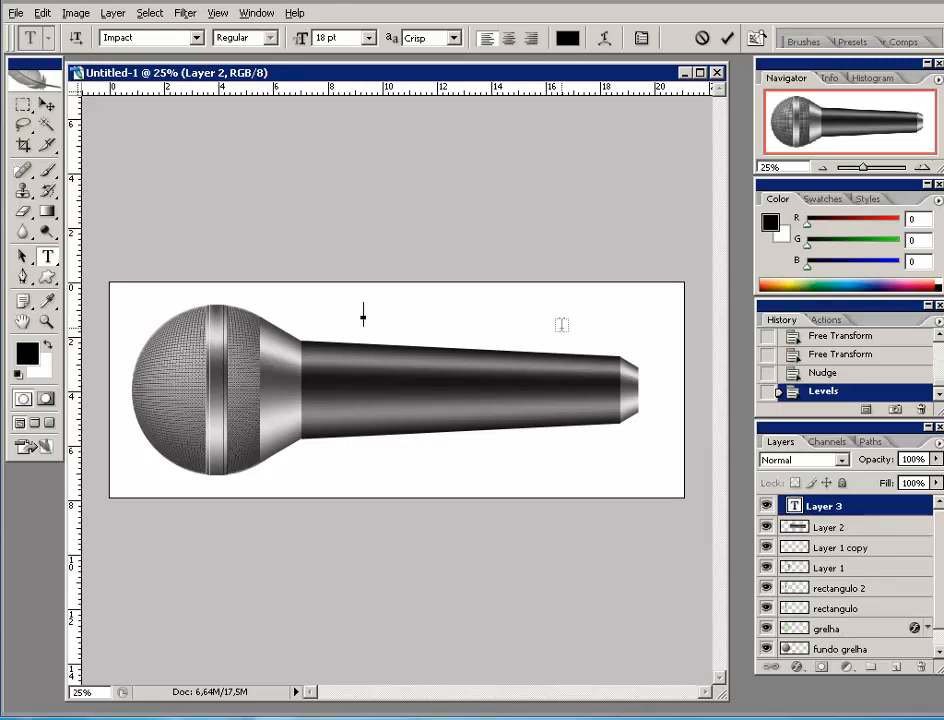
text(ATELIR)
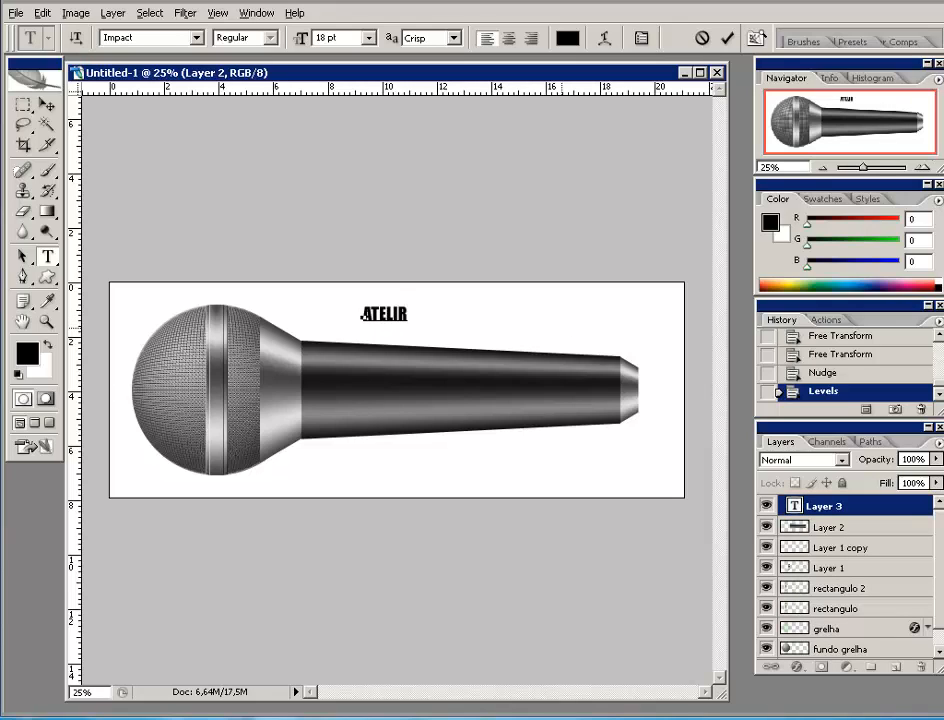
key(BackSpace)
text(ER DE FO)
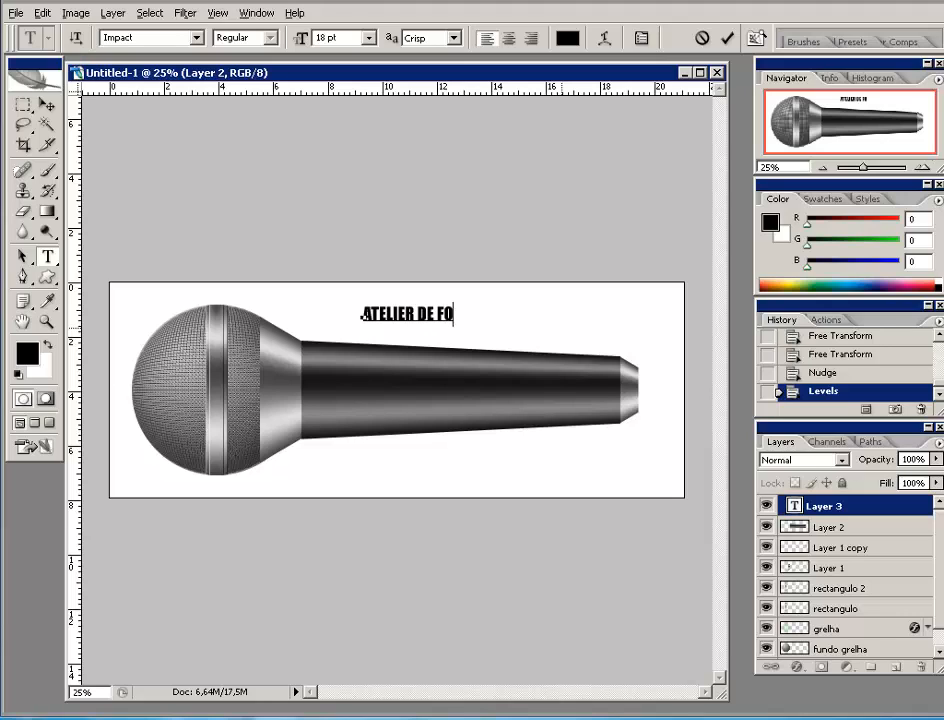
text(TOGRAFIA)
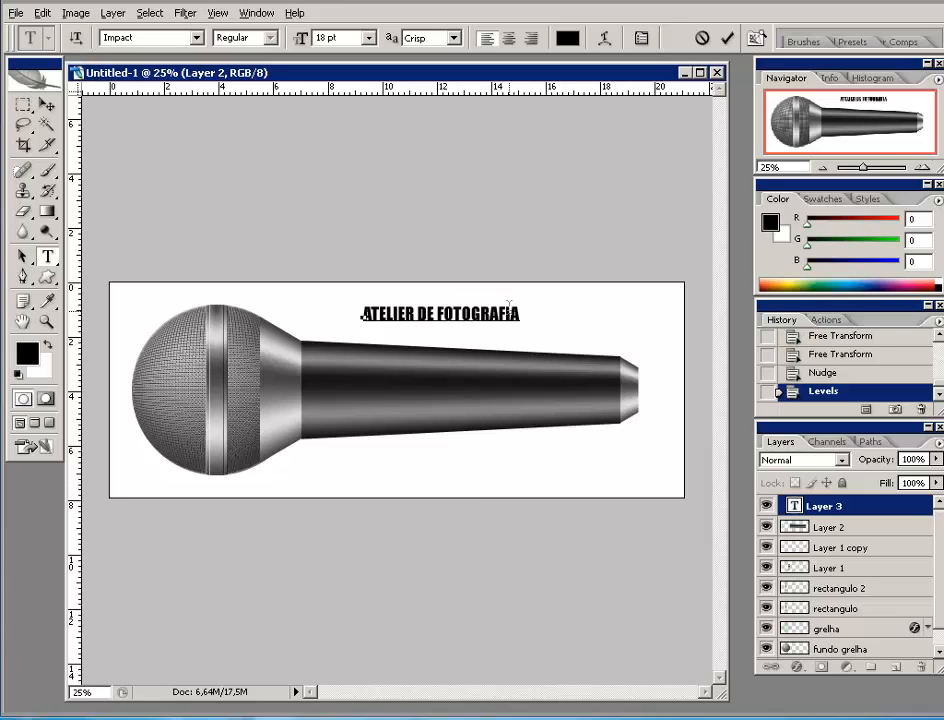
- Set the caption to 12 pt and move it onto the microphone handle
drag(500, 314, 333, 320)
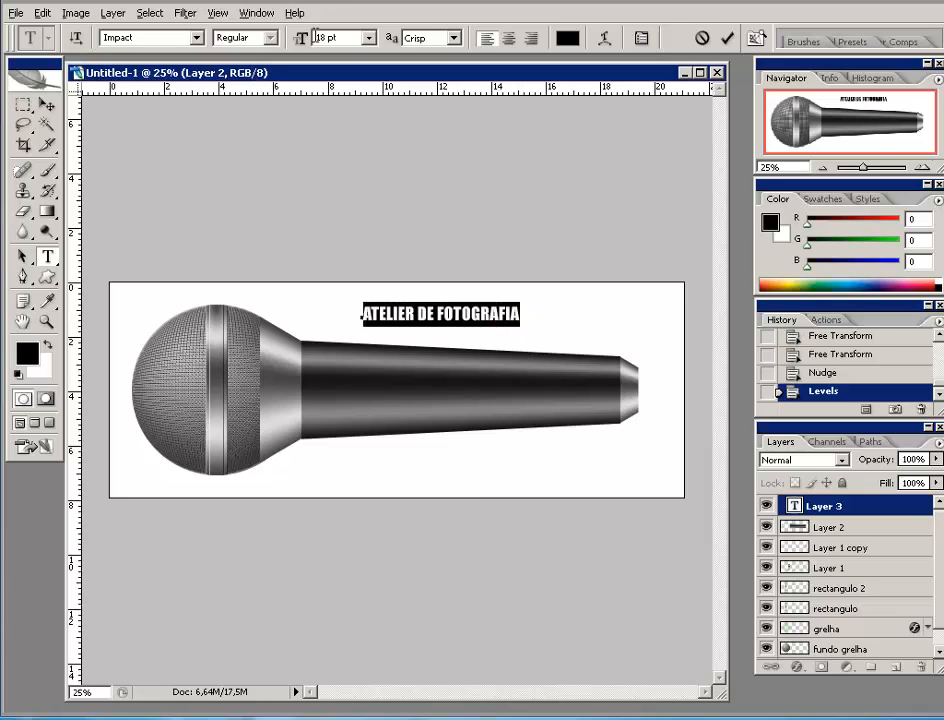
click(369, 37)
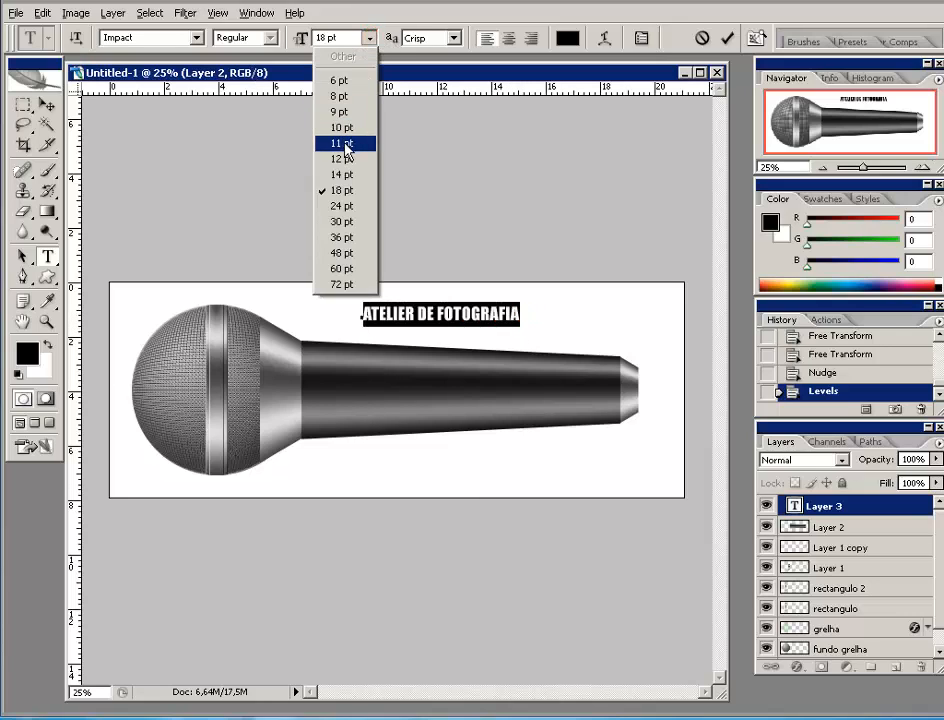
click(342, 158)
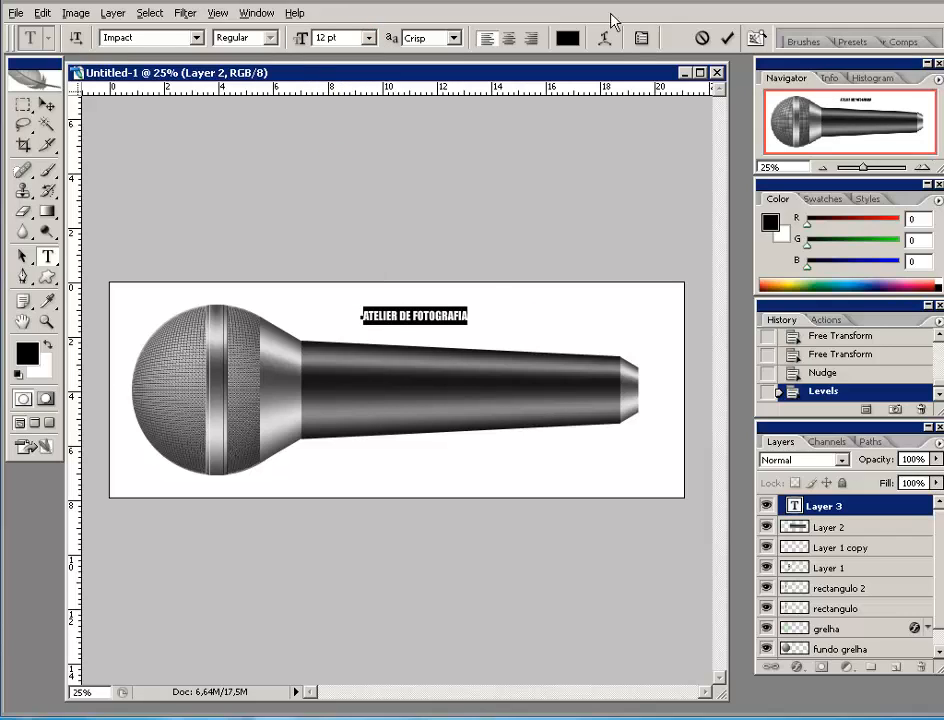
click(641, 38)
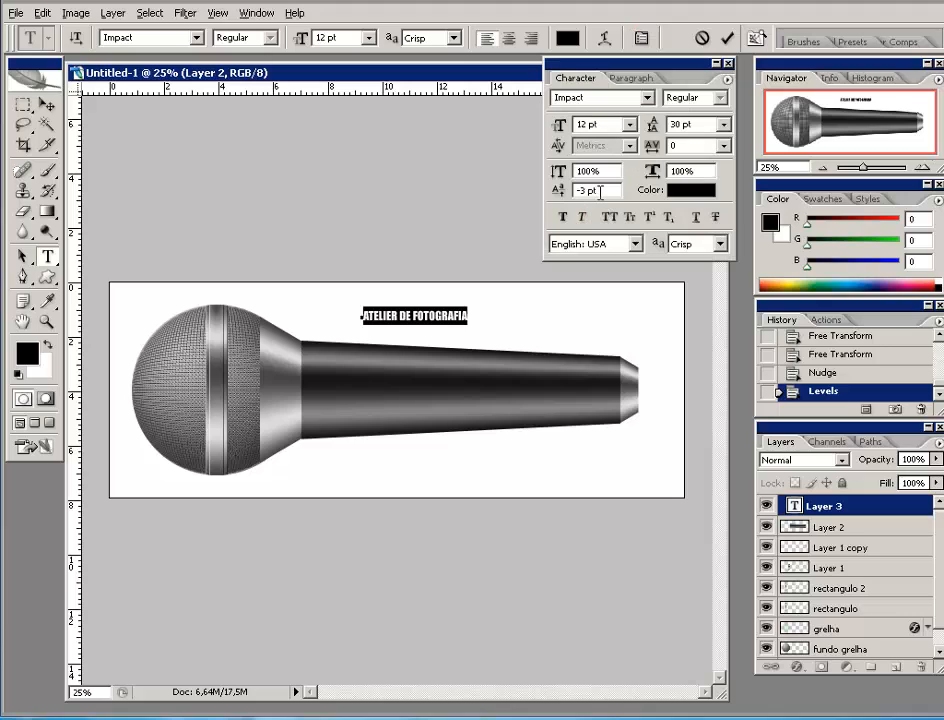
click(716, 64)
drag(680, 74, 813, 27)
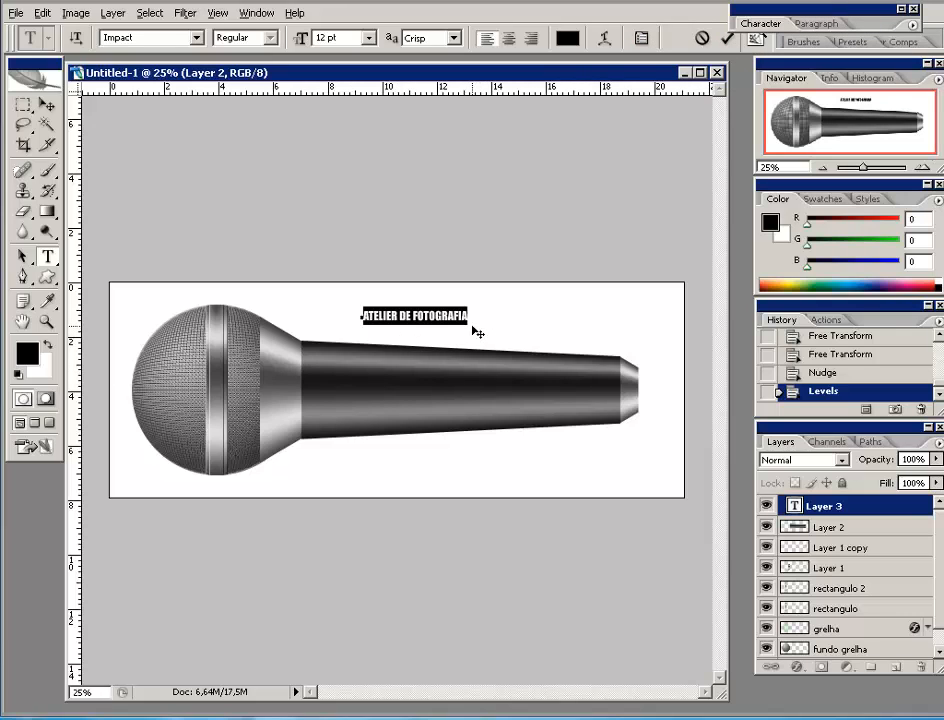
drag(470, 330, 457, 424)
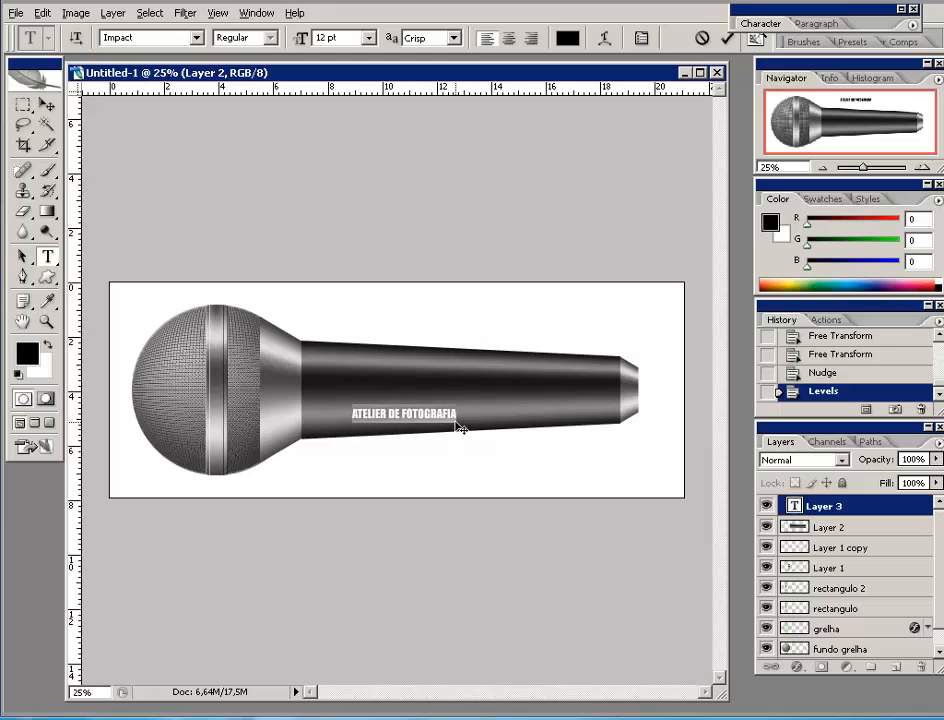
drag(401, 411, 324, 411)
- Color the selected words 'ATELIER DE' white
click(566, 40)
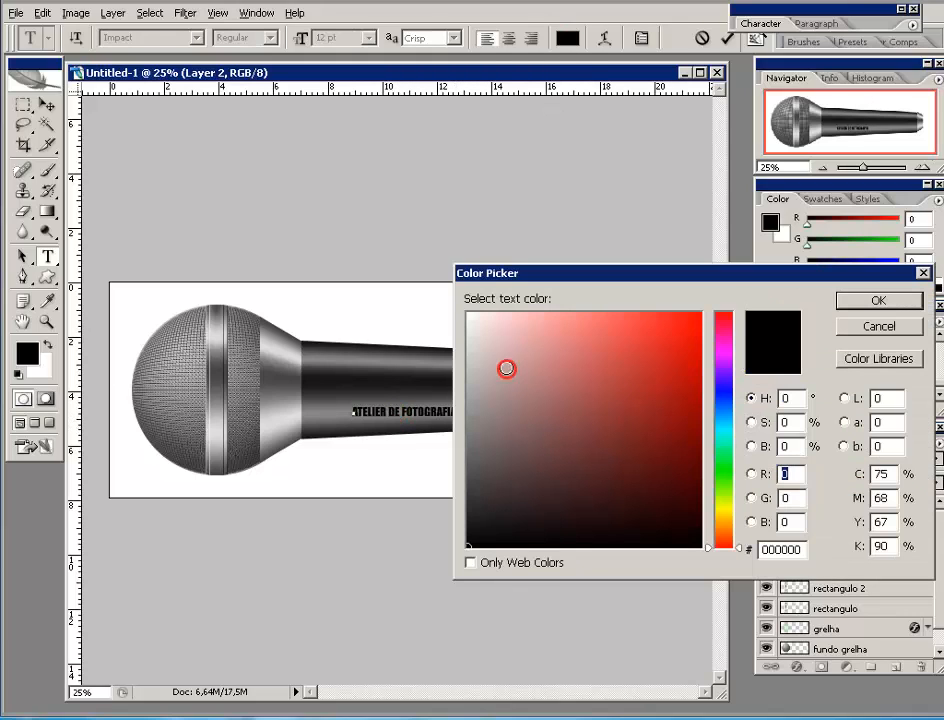
click(440, 297)
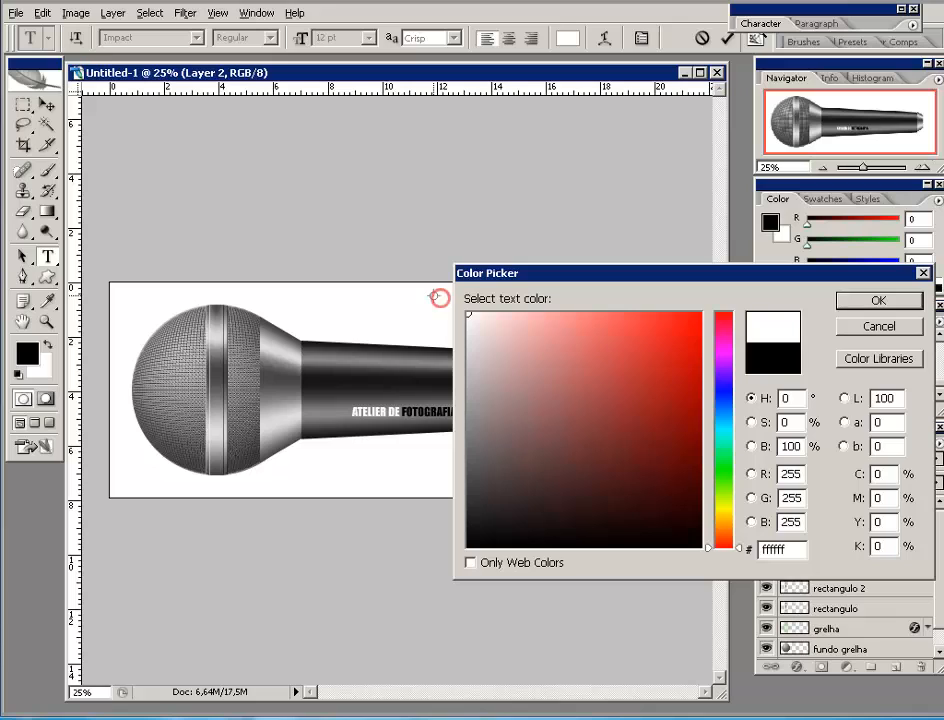
click(876, 301)
- Color 'FOTOGRAFIA' olive yellow #b1af03 and commit the text layer
drag(403, 413, 485, 417)
click(566, 38)
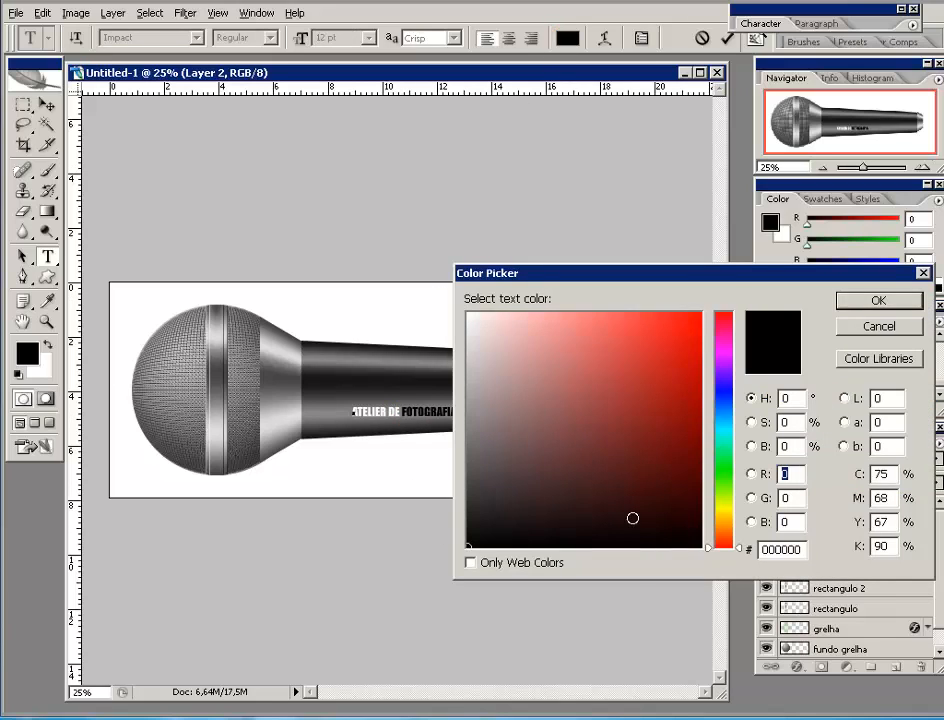
click(724, 509)
drag(689, 405, 695, 384)
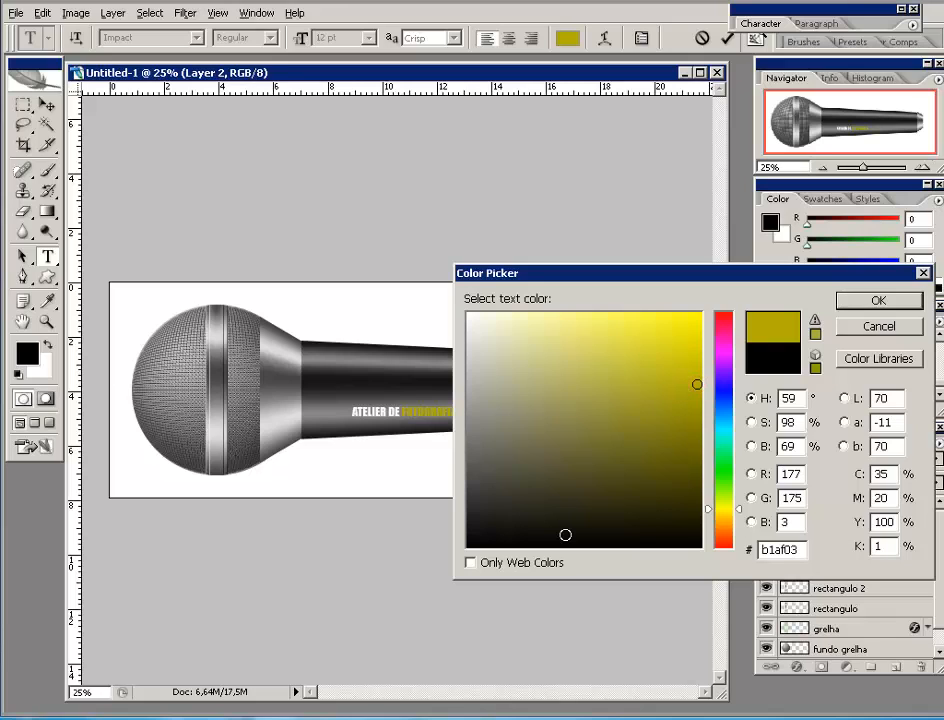
drag(613, 276, 708, 233)
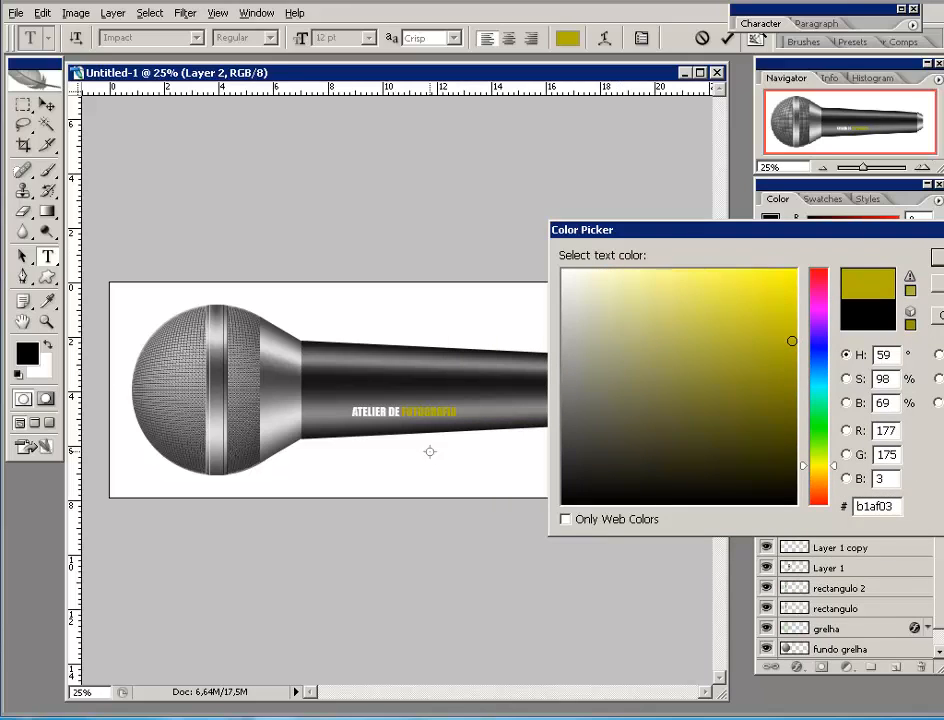
drag(878, 240, 708, 180)
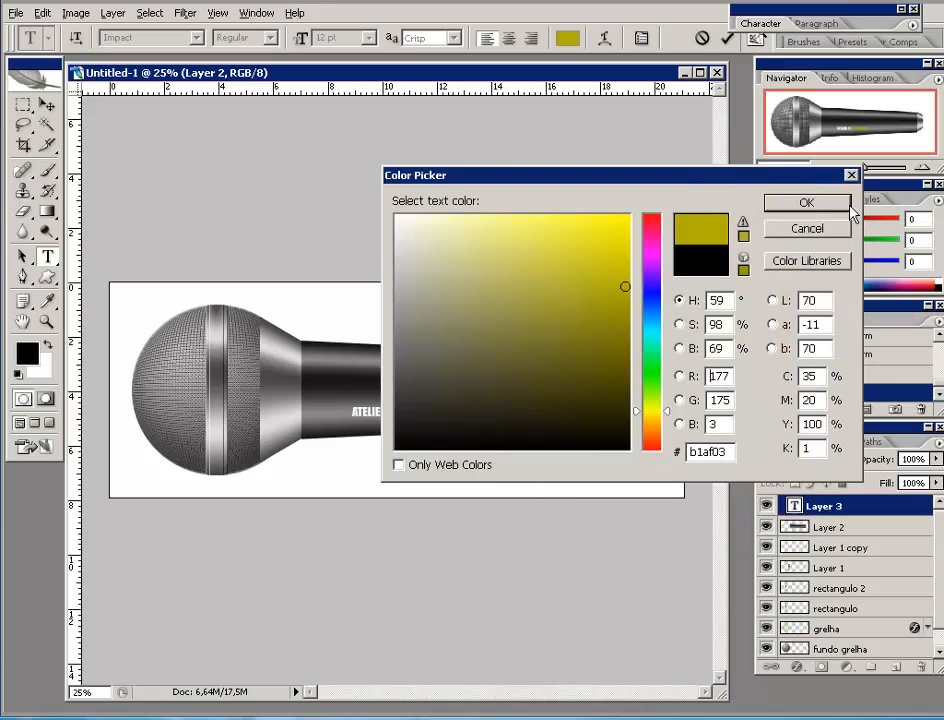
key(Return)
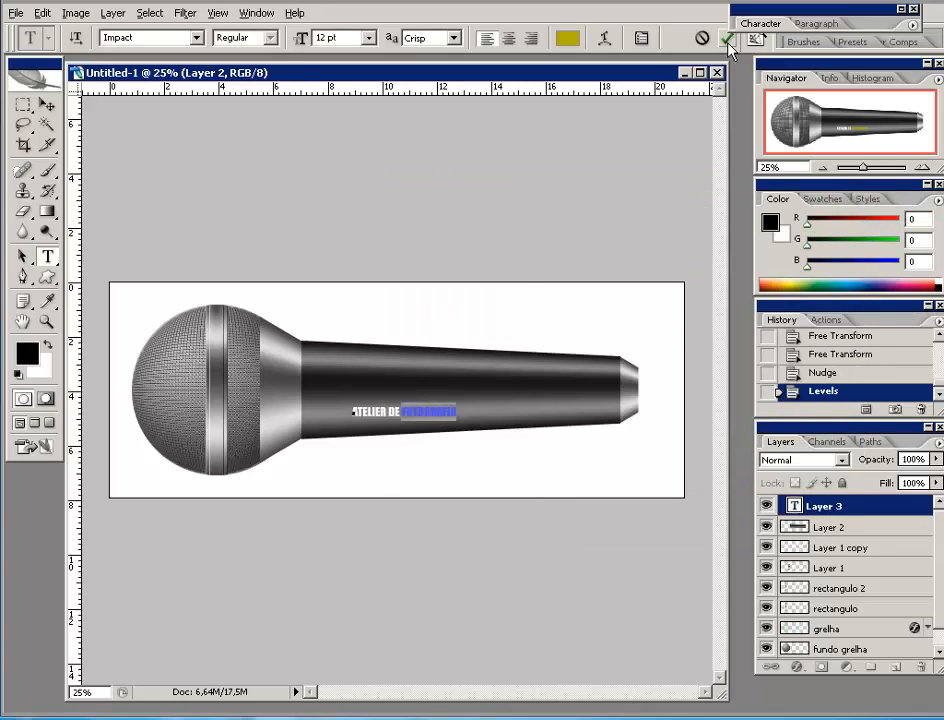
click(725, 39)
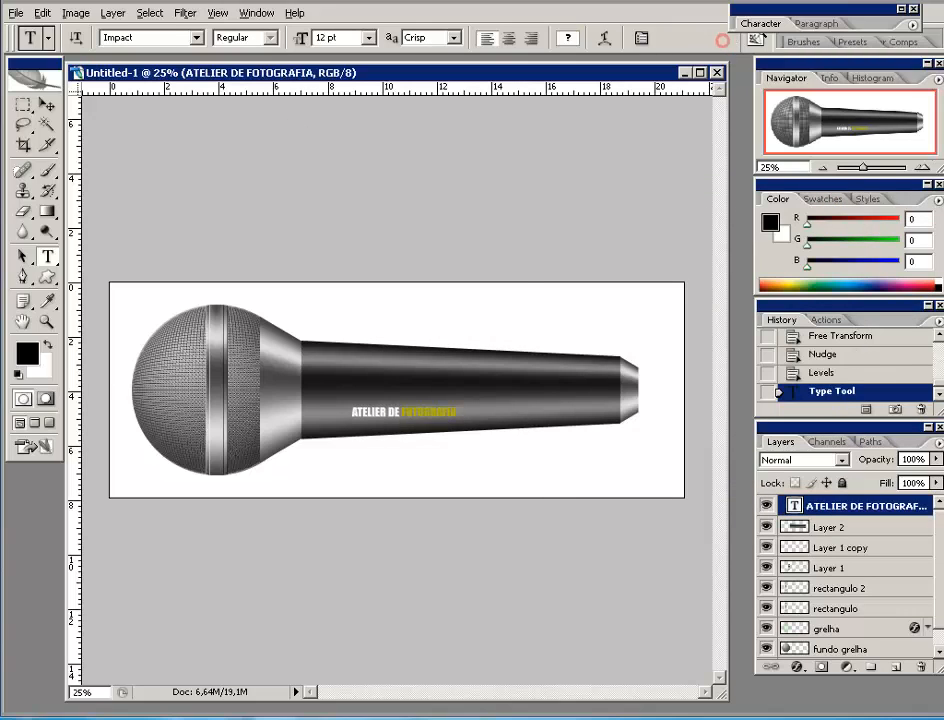
- Move the caption left on the handle and rotate it -90° so it runs vertically
click(46, 104)
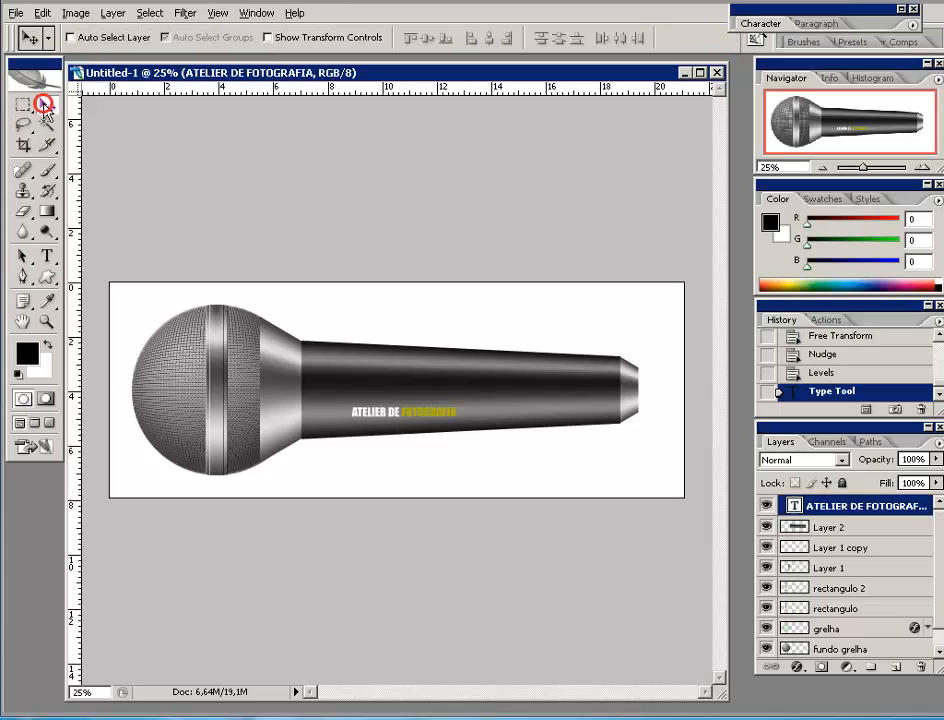
drag(420, 426, 371, 393)
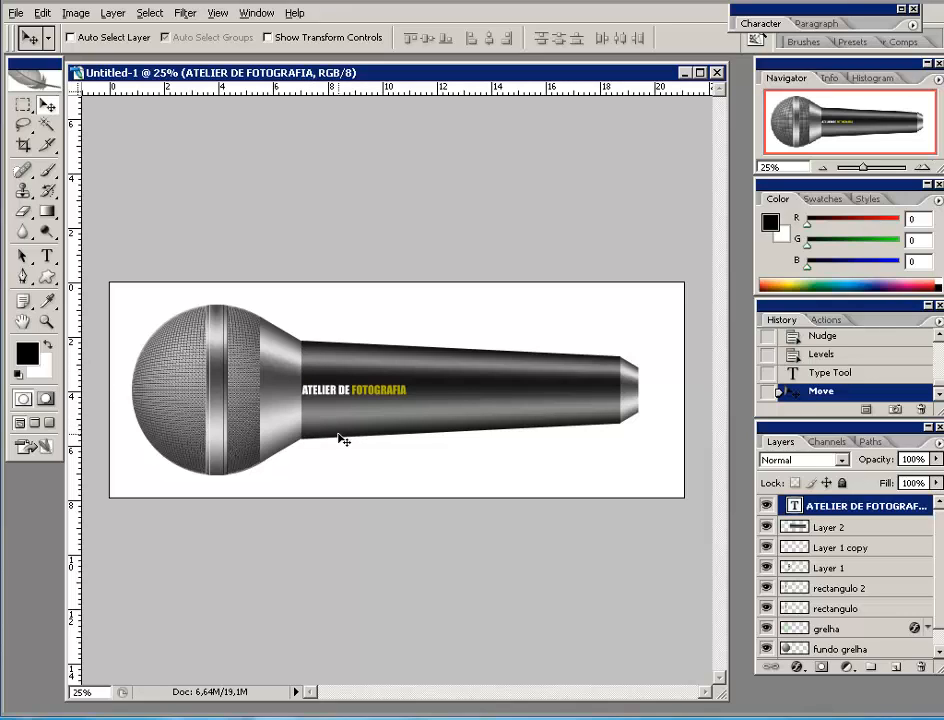
key(ctrl+t)
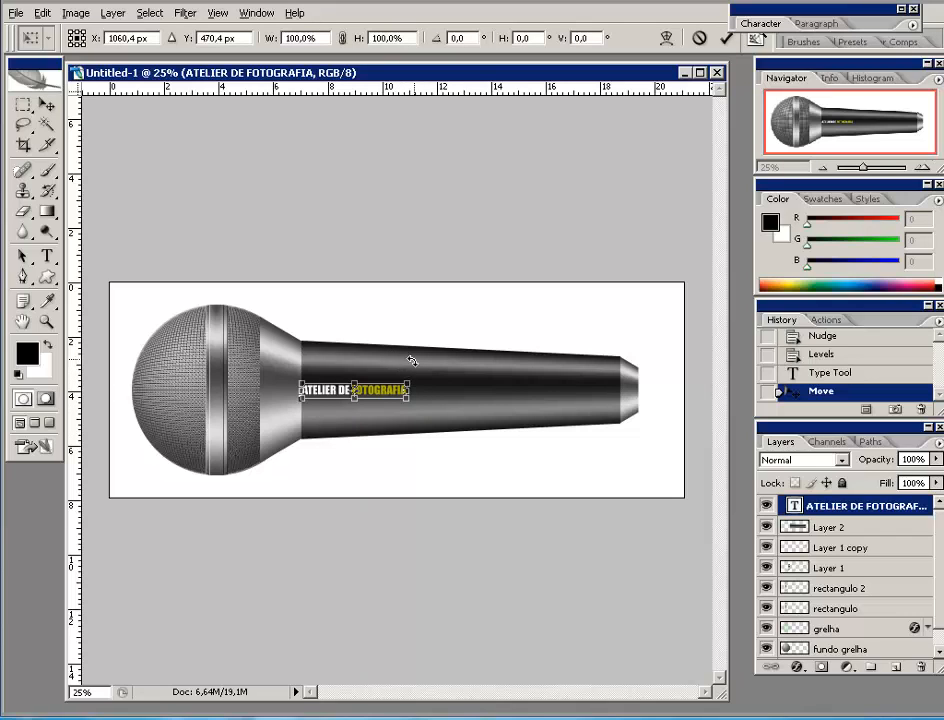
click(464, 39)
text(-90)
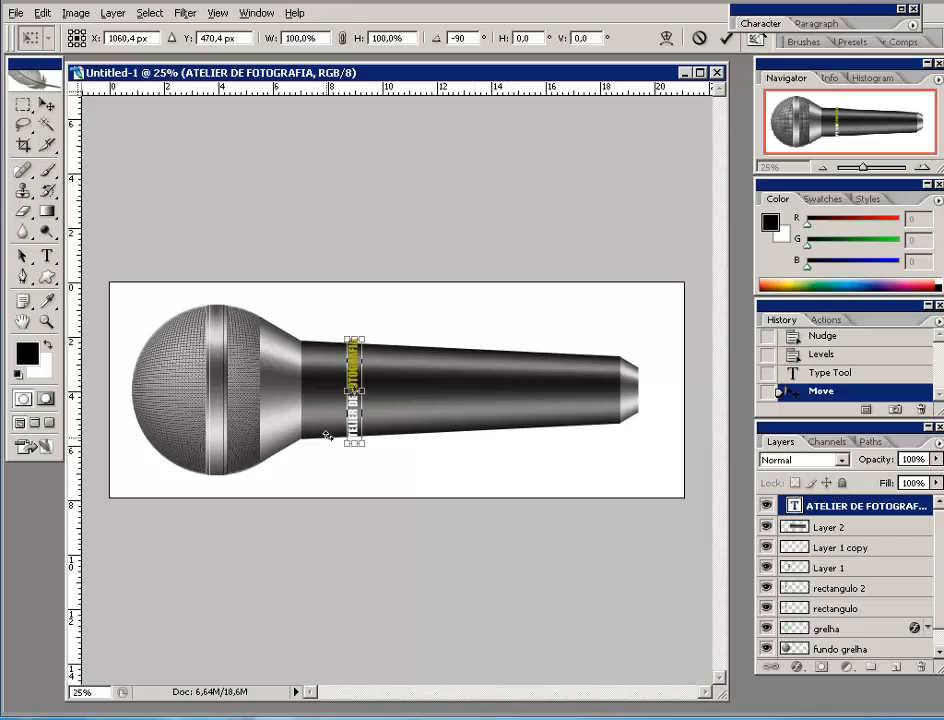
click(726, 39)
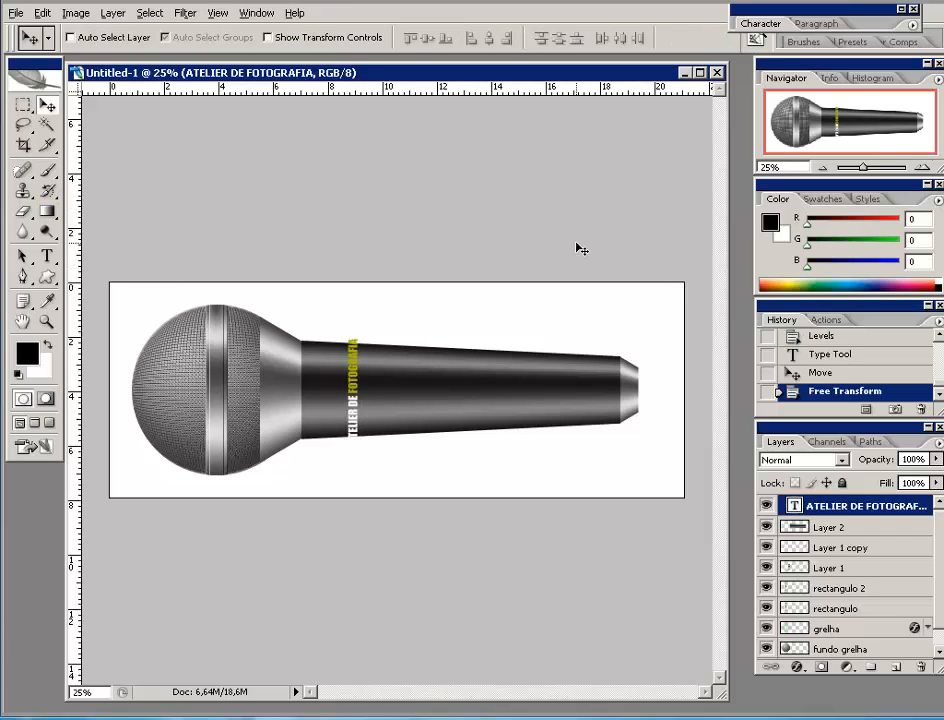
- Place the vertical lettering at the neck-handle join and shorten it top and bottom to fit
click(920, 166)
click(920, 166)
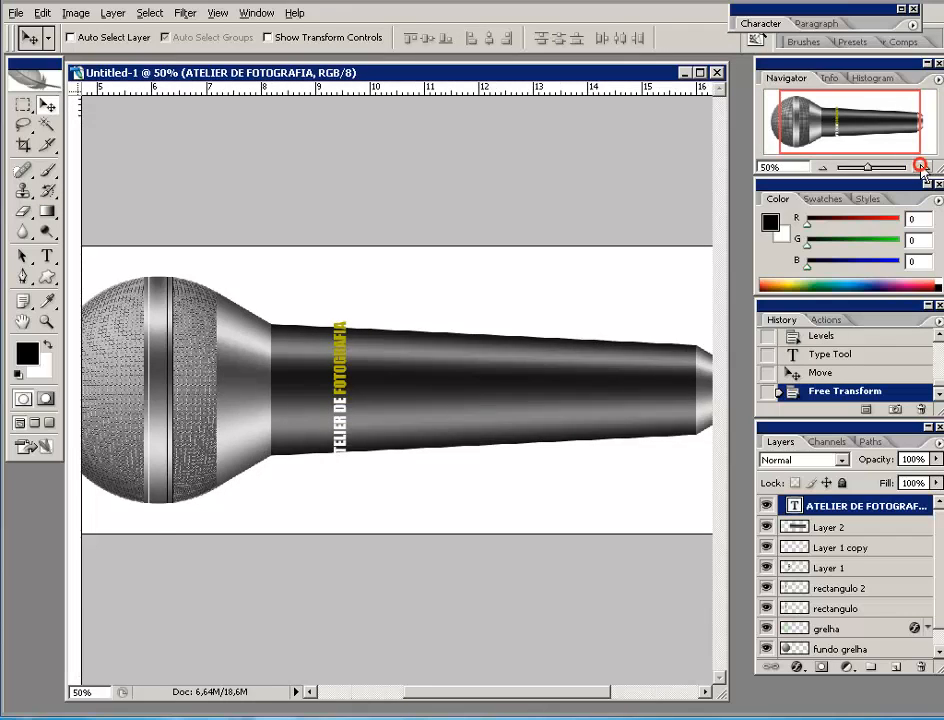
drag(866, 127, 855, 126)
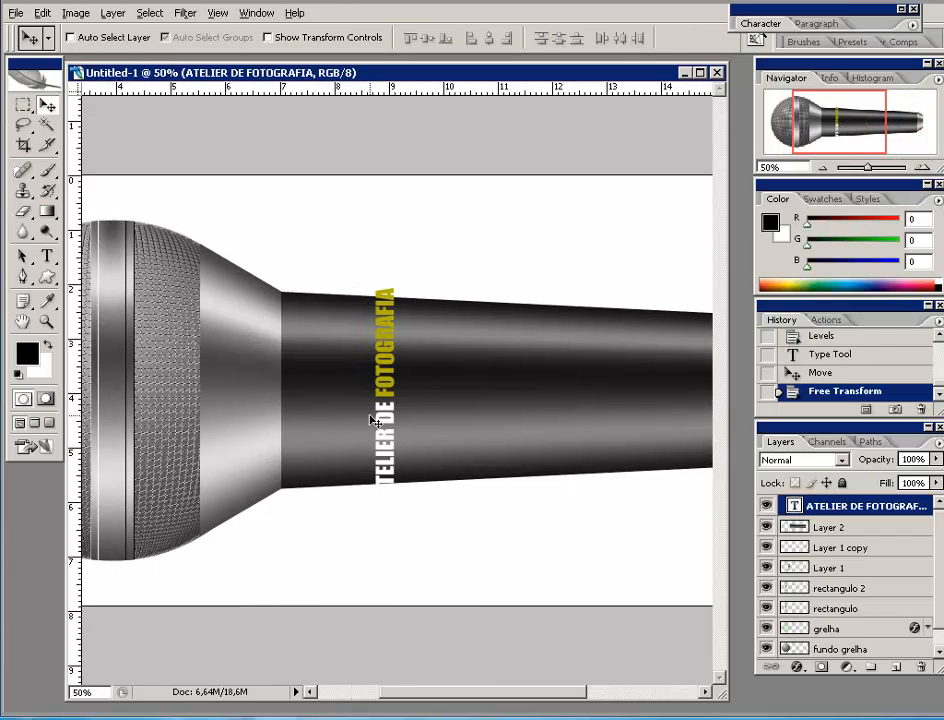
drag(371, 420, 283, 408)
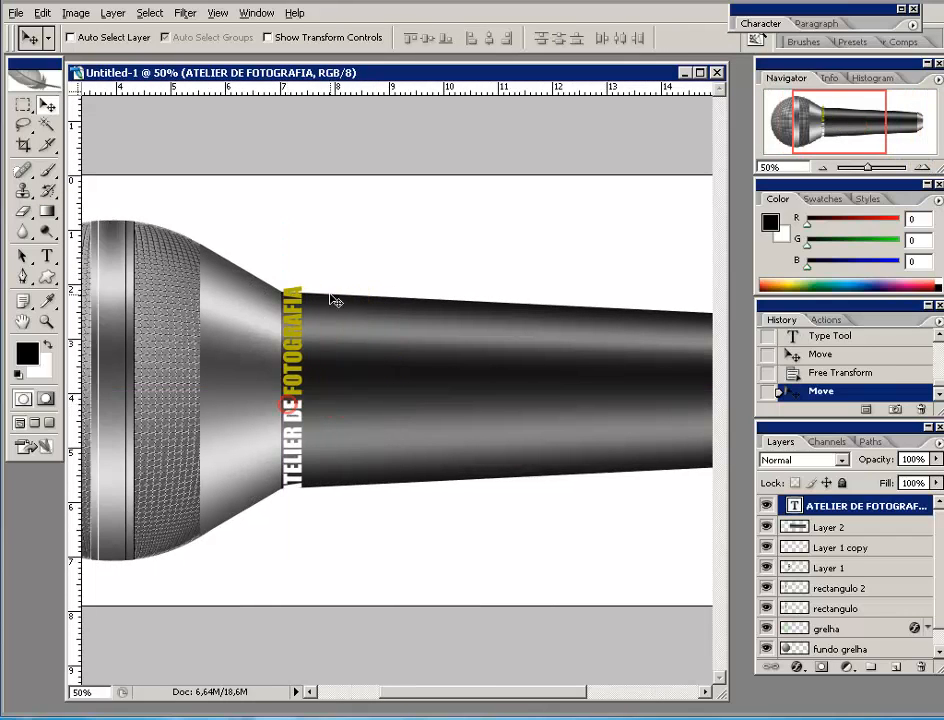
key(ctrl+t)
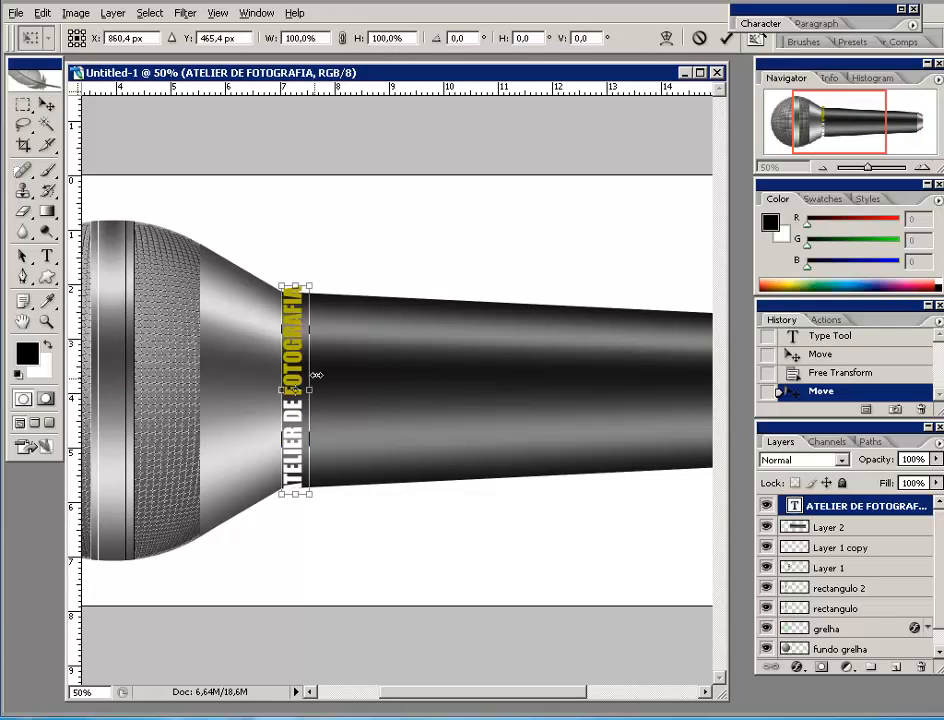
drag(294, 281, 294, 292)
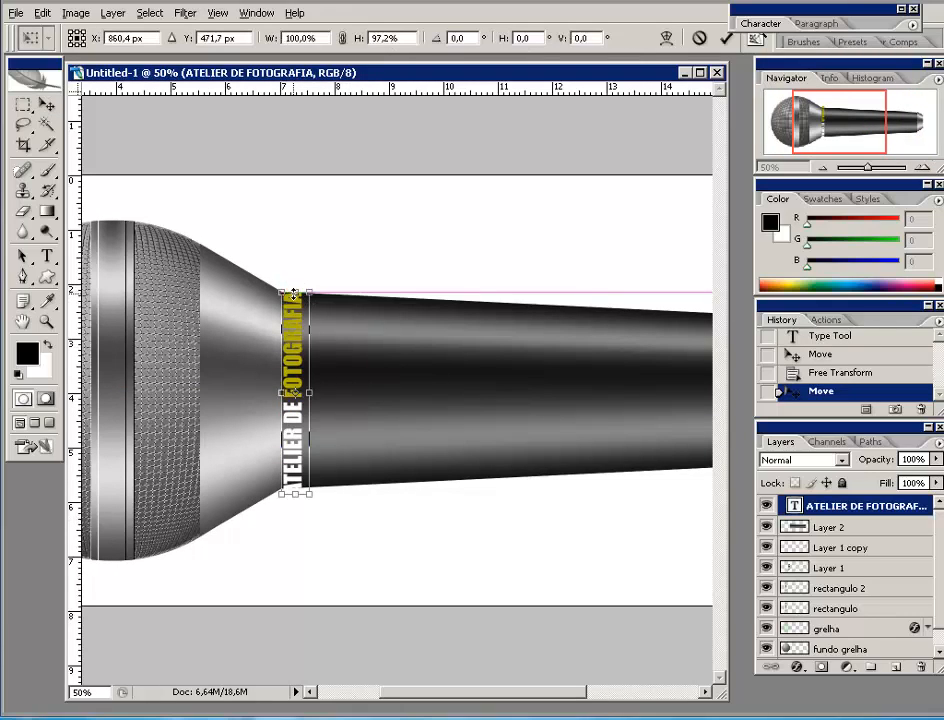
drag(295, 494, 295, 483)
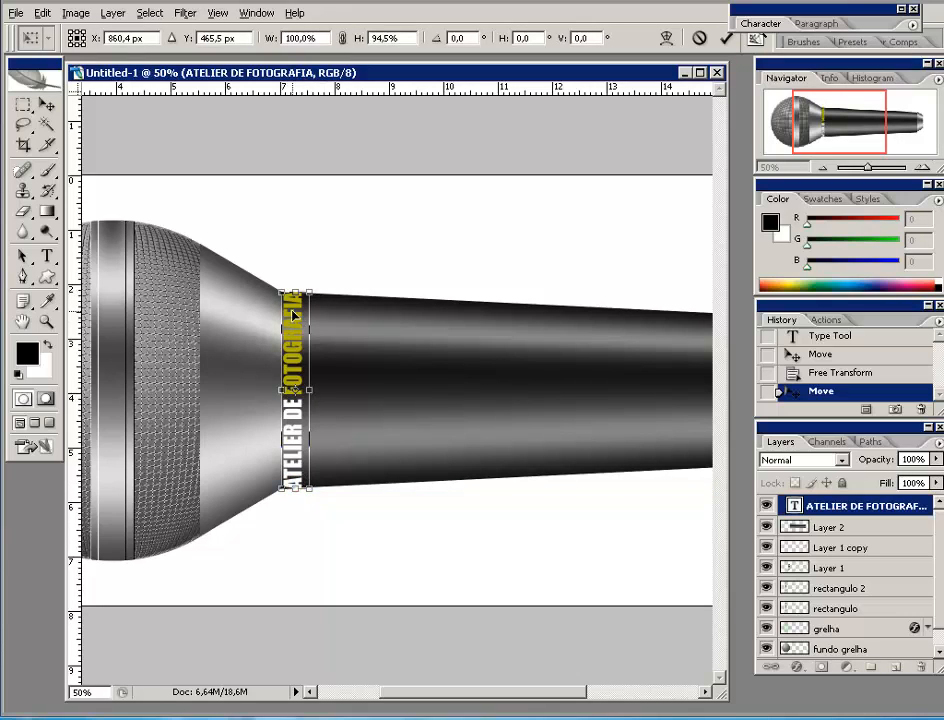
click(727, 39)
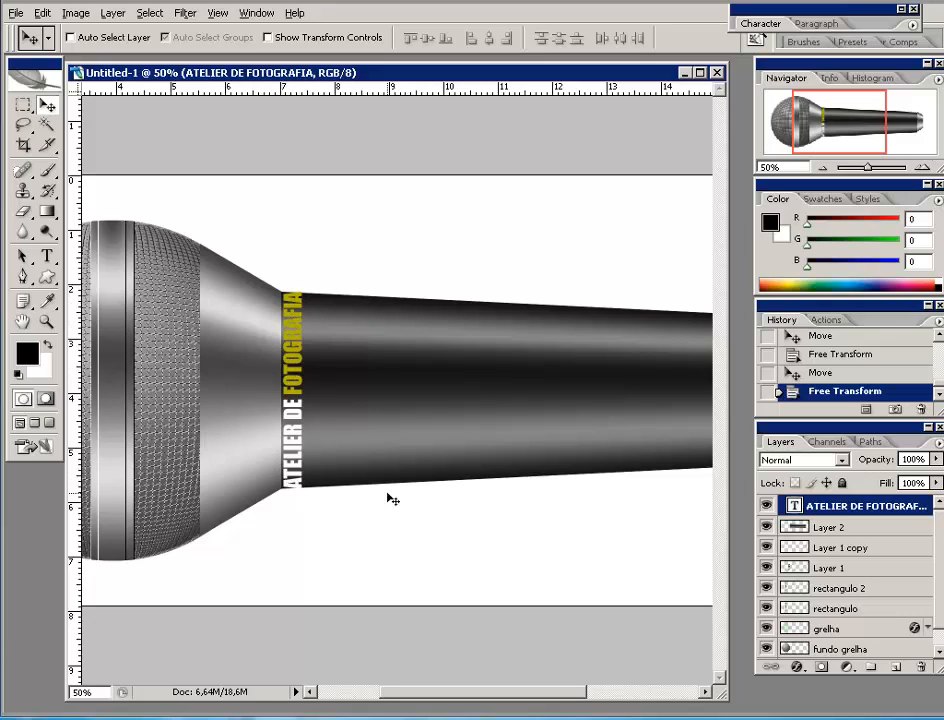
- Rasterize the ATELIER DE FOTOGRAFIA type and apply Spherize at Amount 100% in Vertical only mode
click(184, 13)
mouse_move(193, 193)
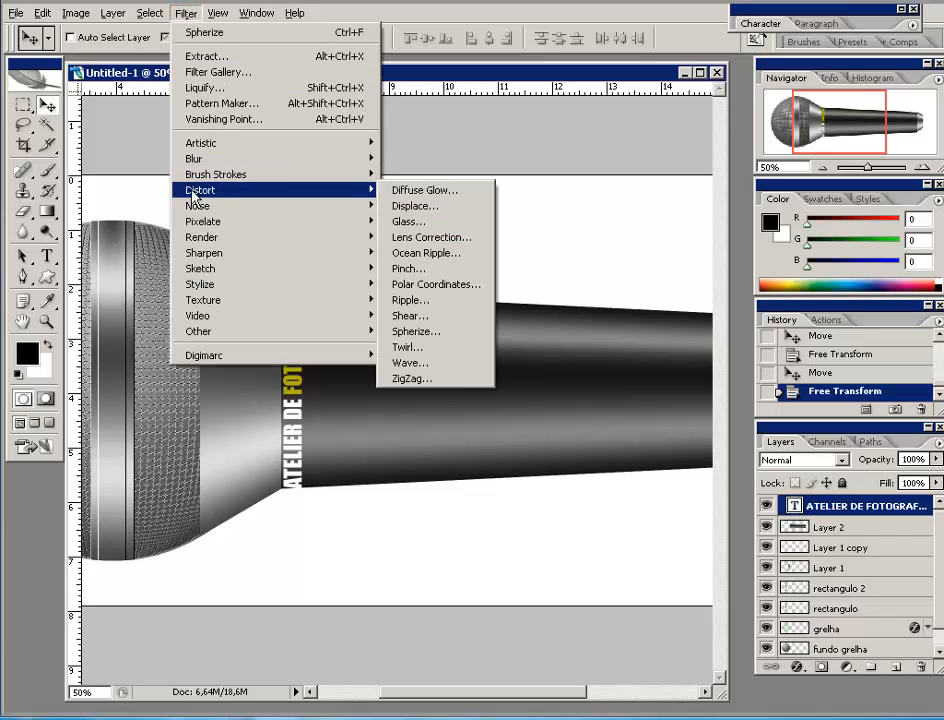
click(425, 332)
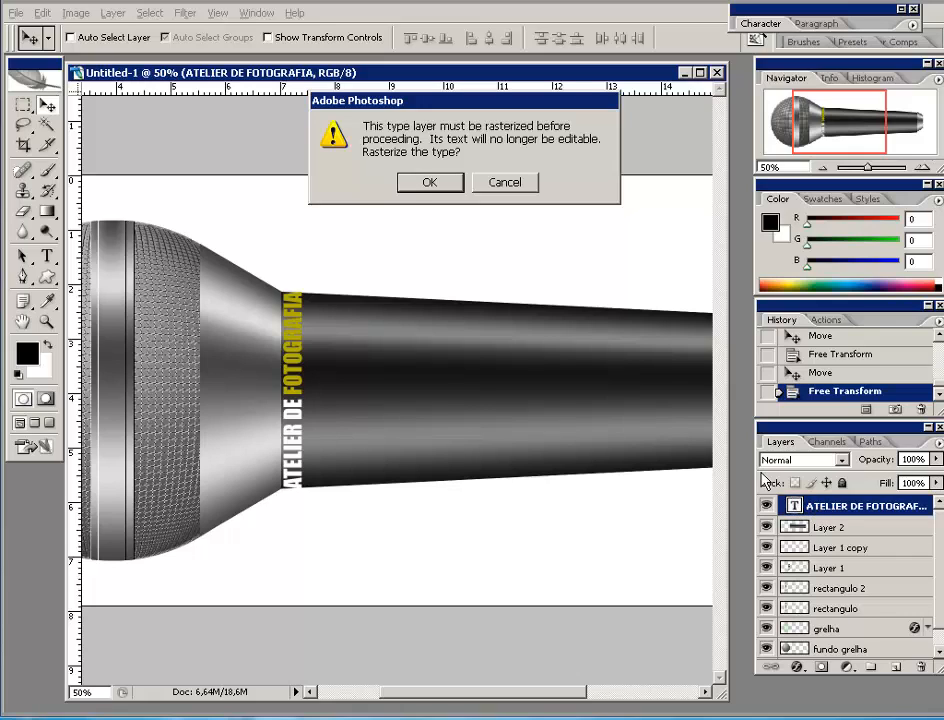
click(427, 182)
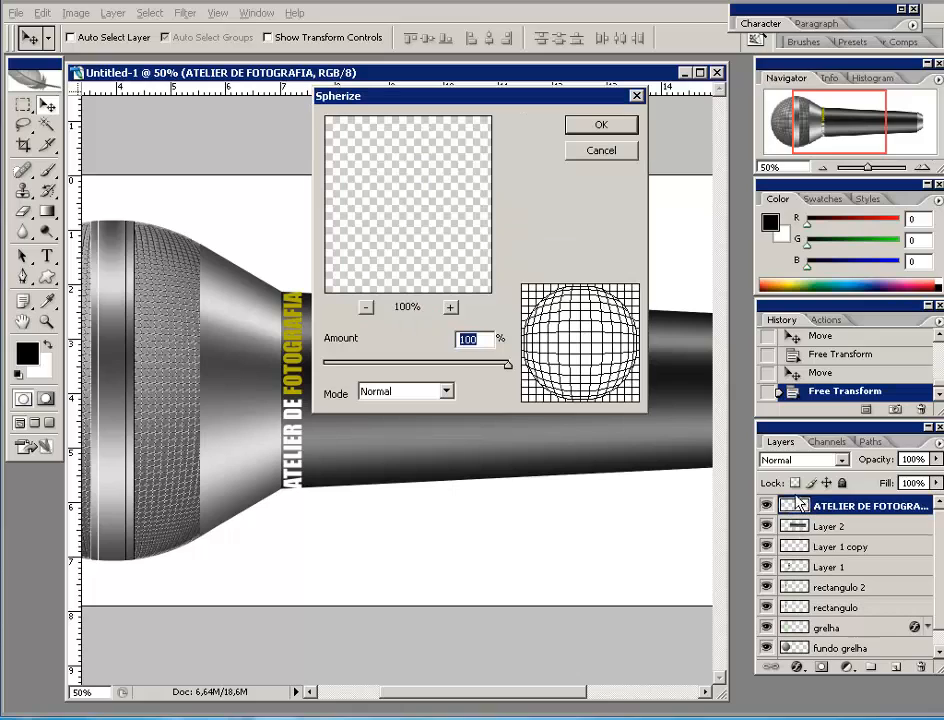
mouse_move(441, 99)
mouse_down()
mouse_move(482, 118)
mouse_move(477, 110)
mouse_up()
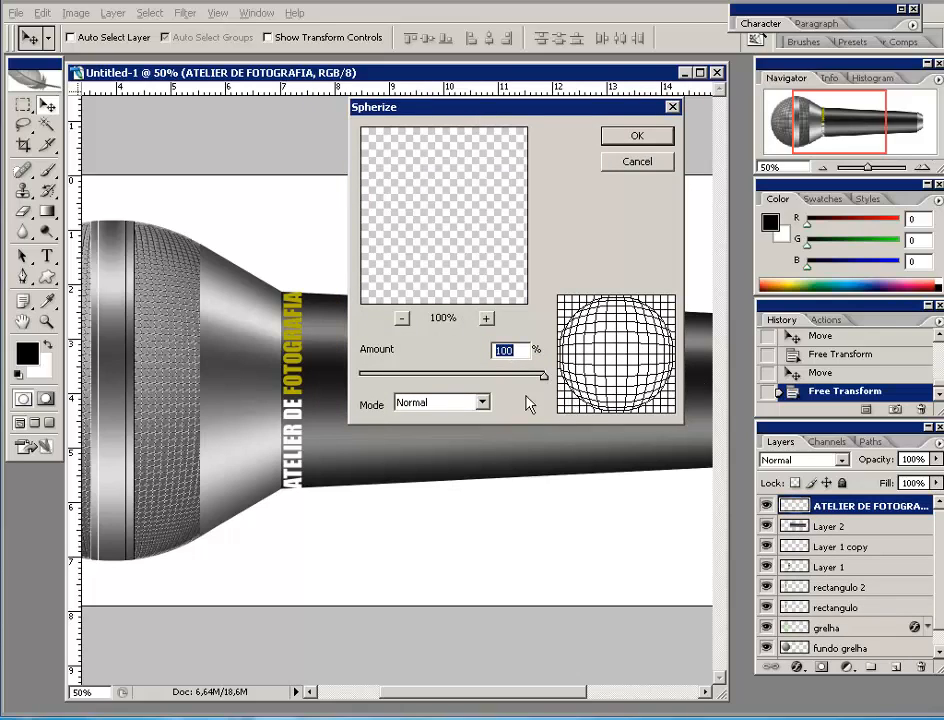
click(483, 403)
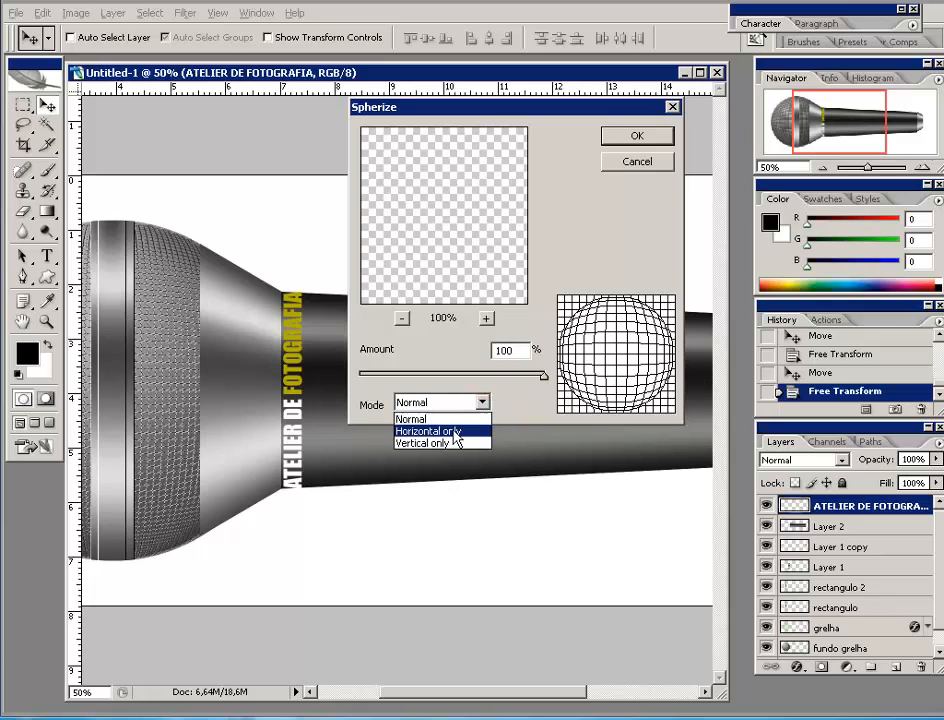
click(455, 439)
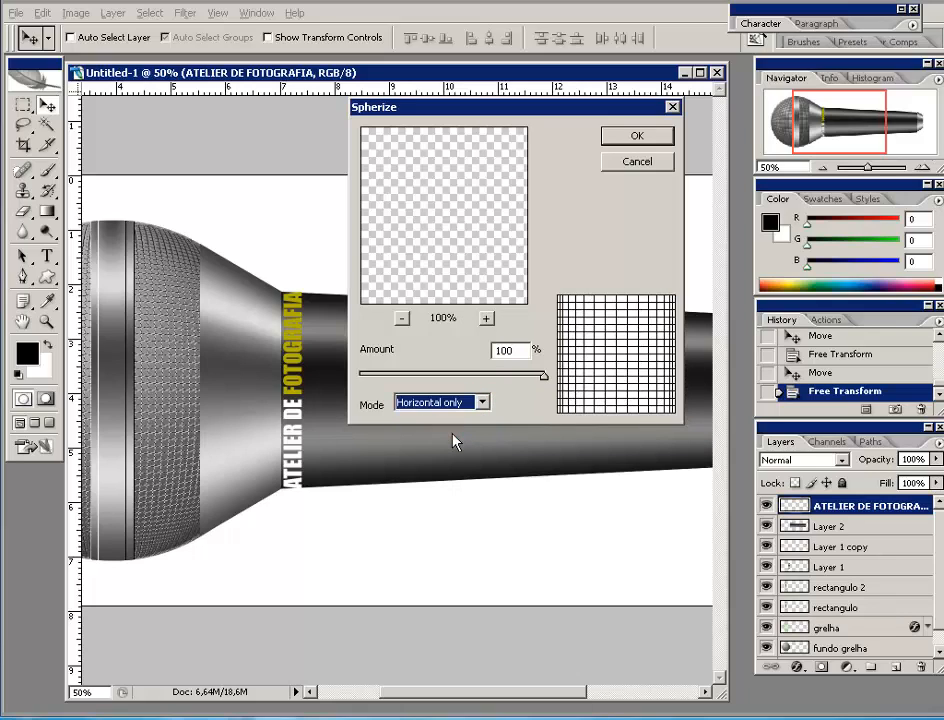
click(483, 402)
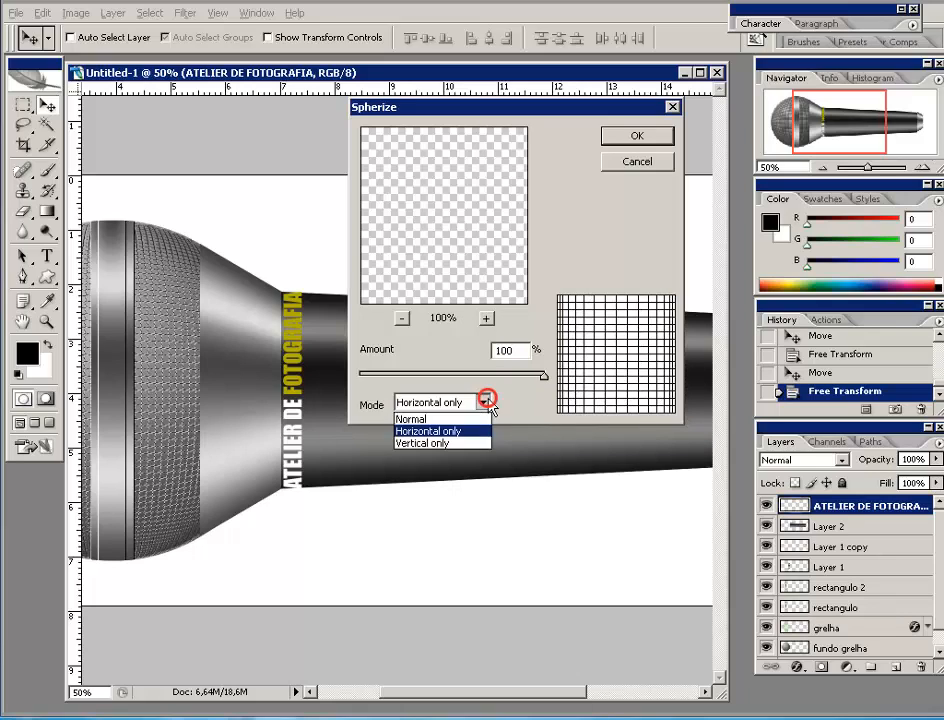
click(440, 446)
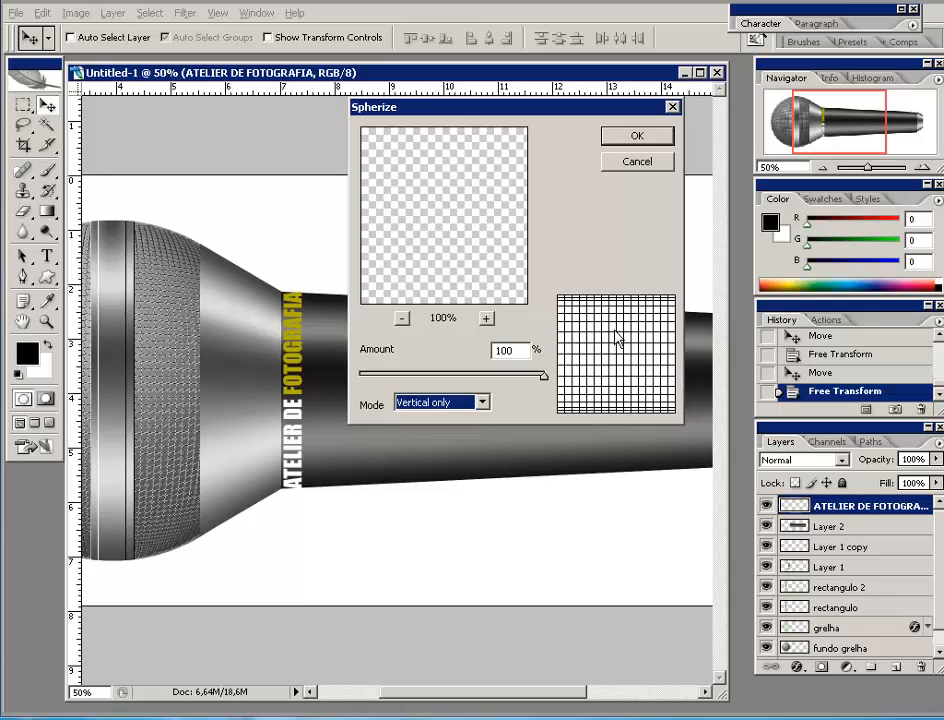
click(618, 137)
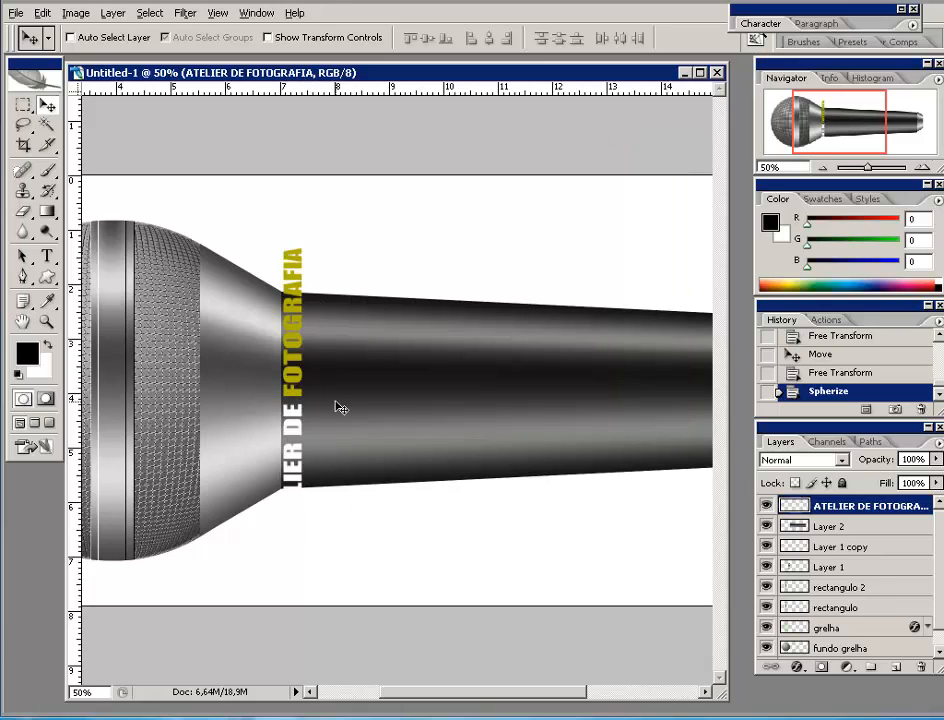
- Move the spherized lettering up and squash it vertically with Free Transform to fit the handle
mouse_move(296, 391)
mouse_down()
mouse_move(296, 333)
mouse_move(297, 415)
mouse_move(298, 391)
mouse_up()
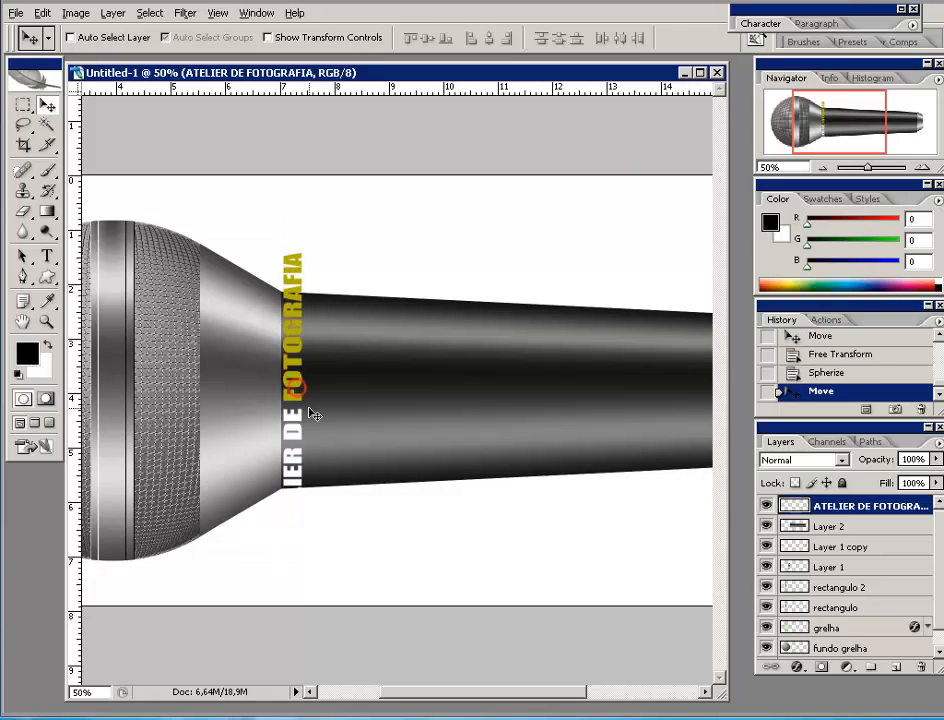
key(ctrl+t)
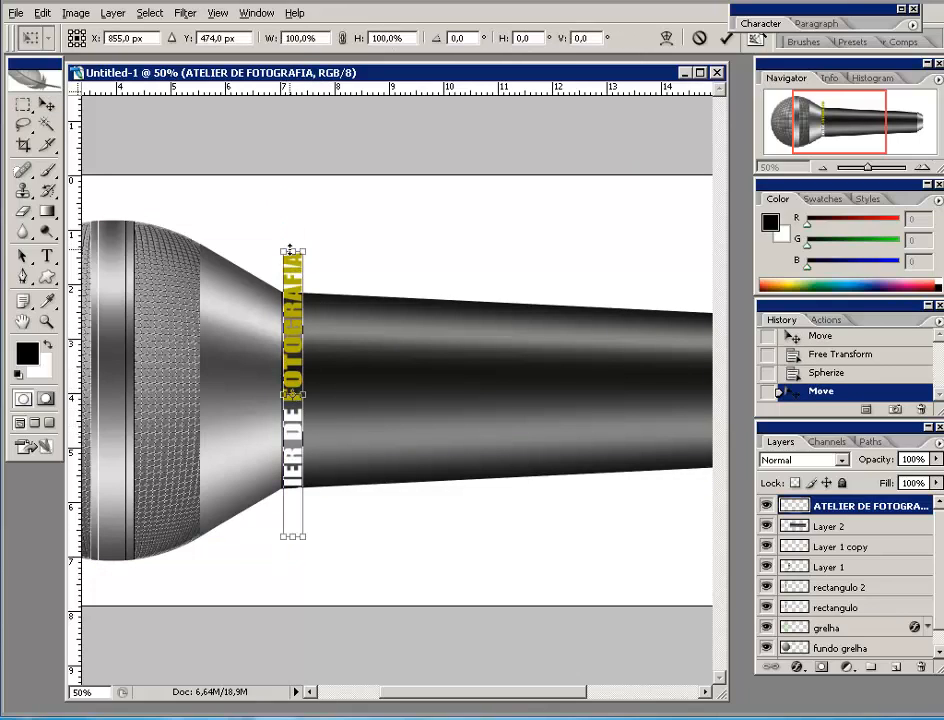
drag(292, 251, 288, 292)
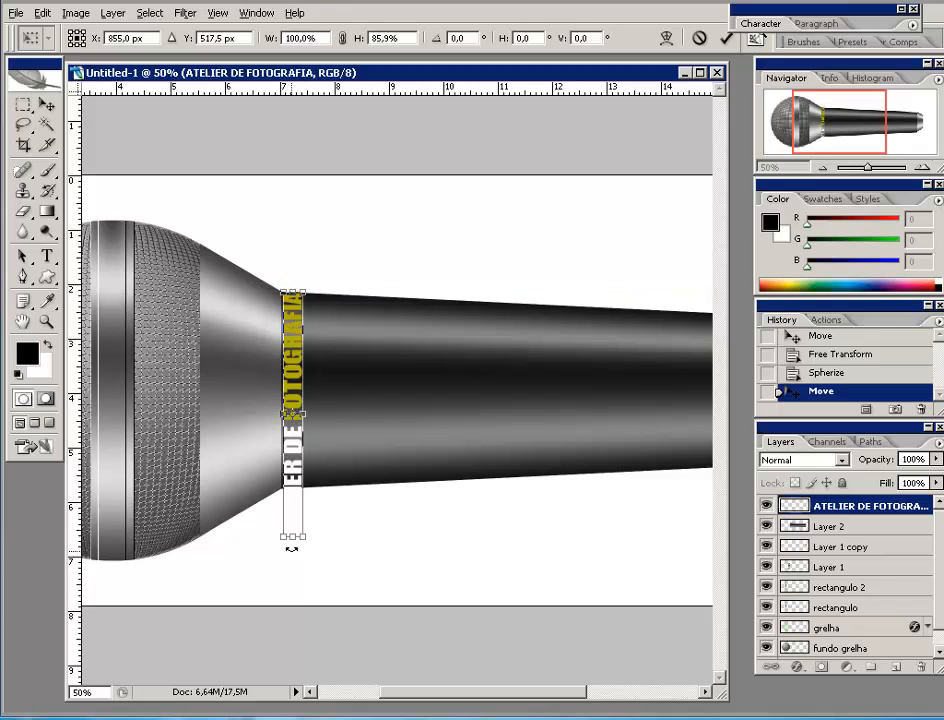
drag(289, 538, 289, 490)
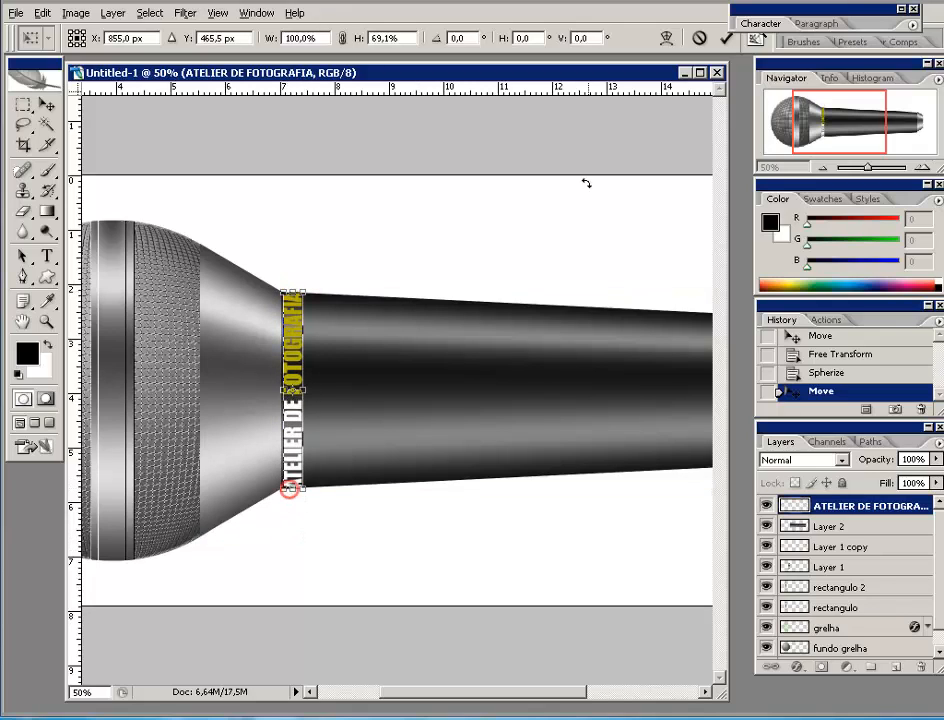
click(727, 39)
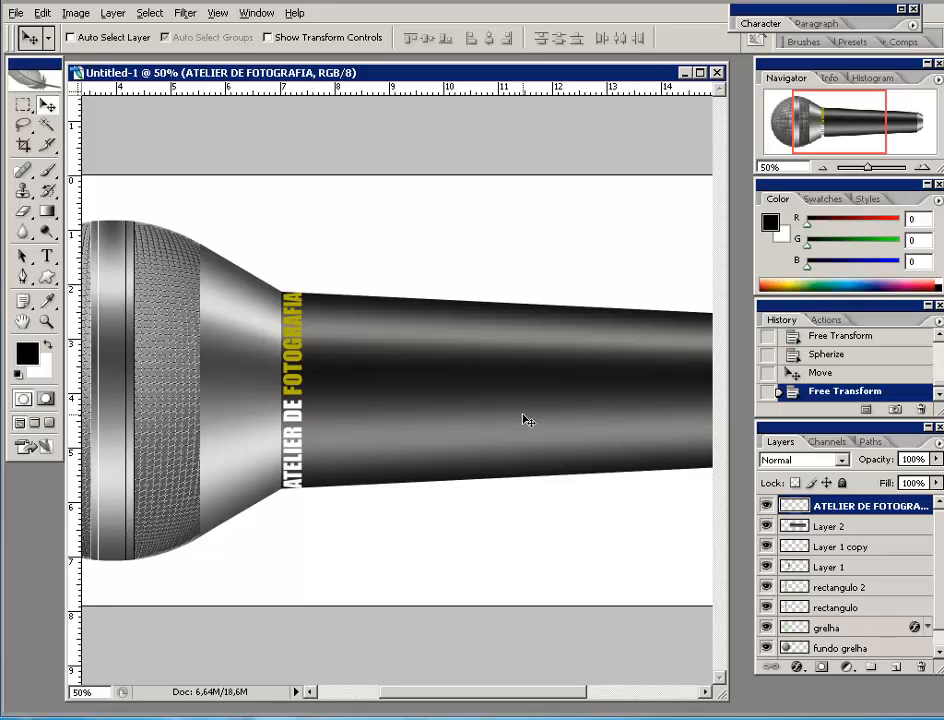
click(822, 167)
click(822, 167)
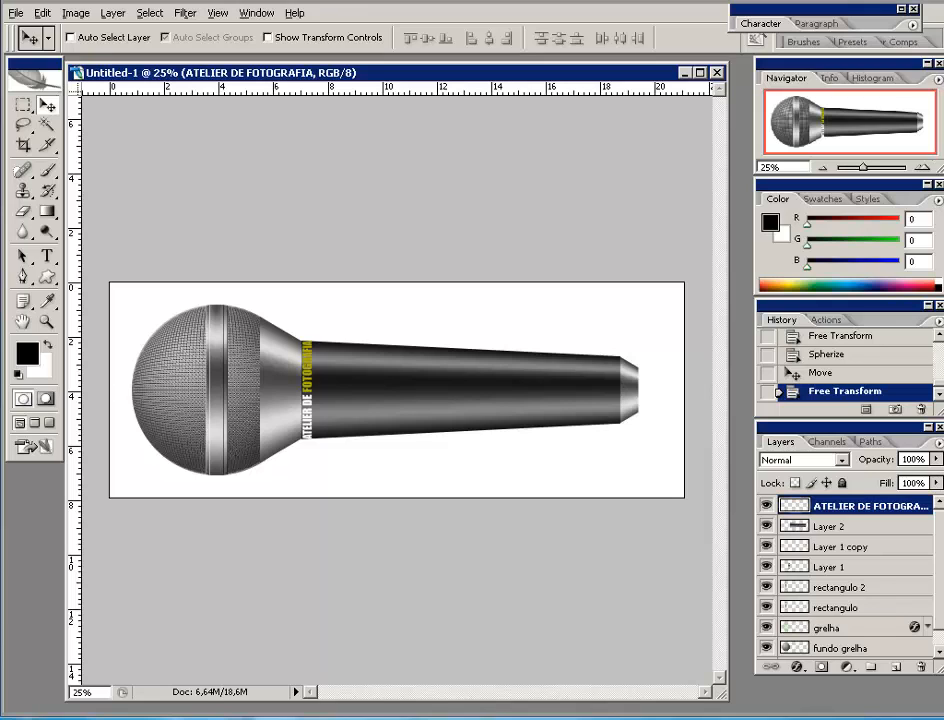
- On a new layer, fill a small rectangle on the handle beside the lettering with black
click(925, 167)
click(925, 167)
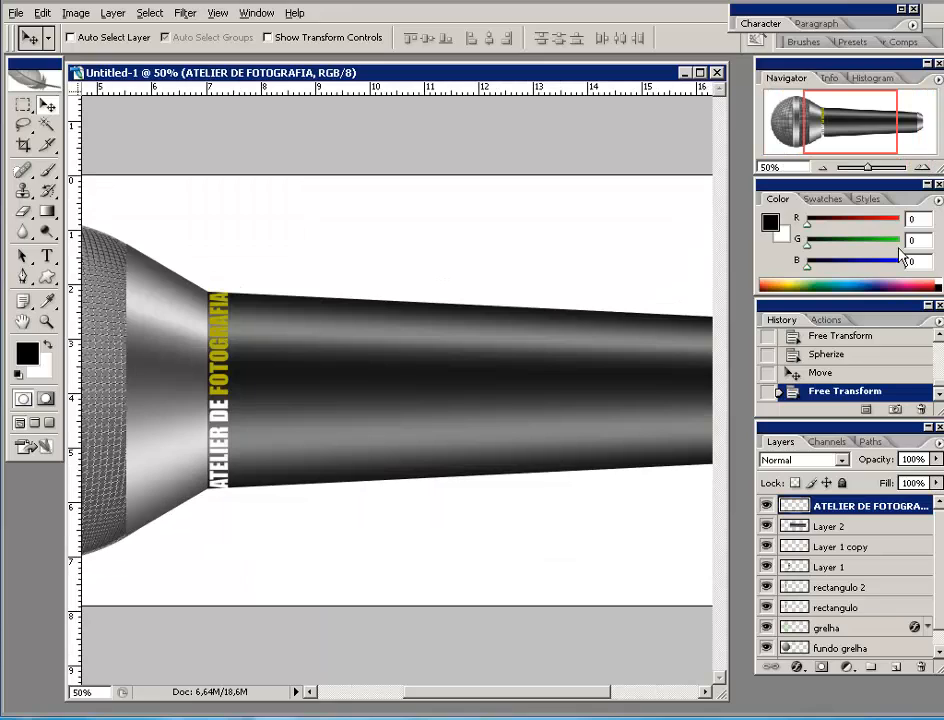
click(895, 668)
click(18, 105)
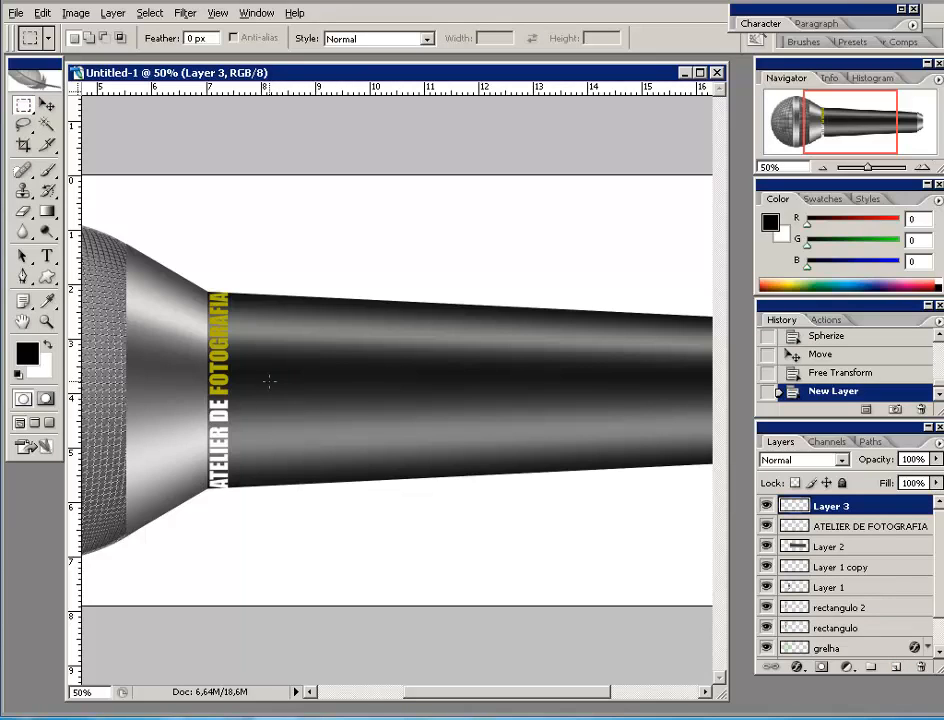
drag(269, 381, 408, 407)
drag(367, 410, 371, 405)
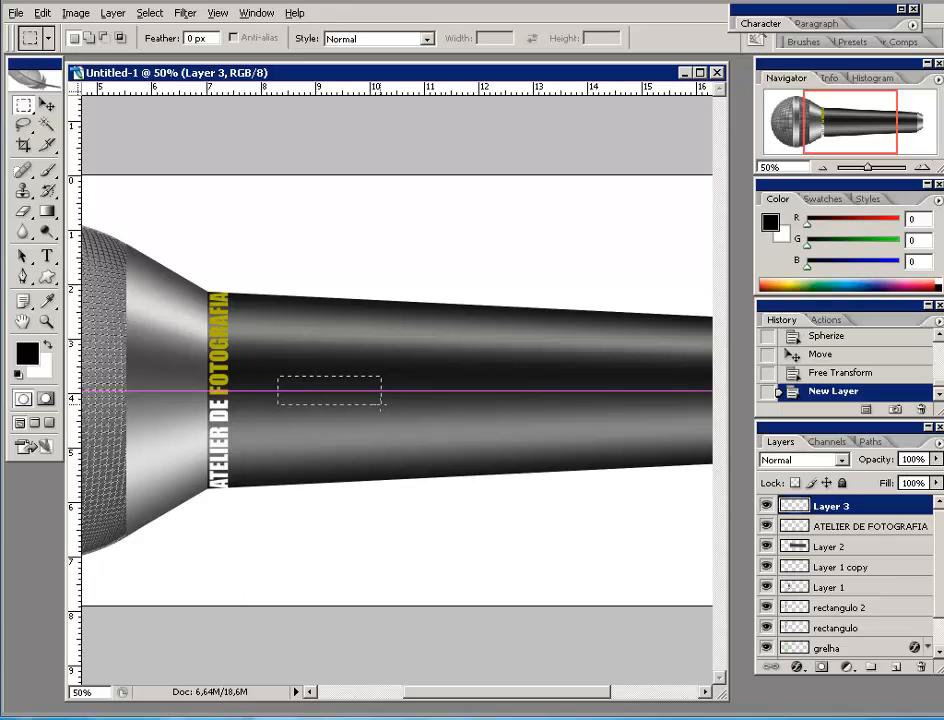
drag(371, 405, 375, 402)
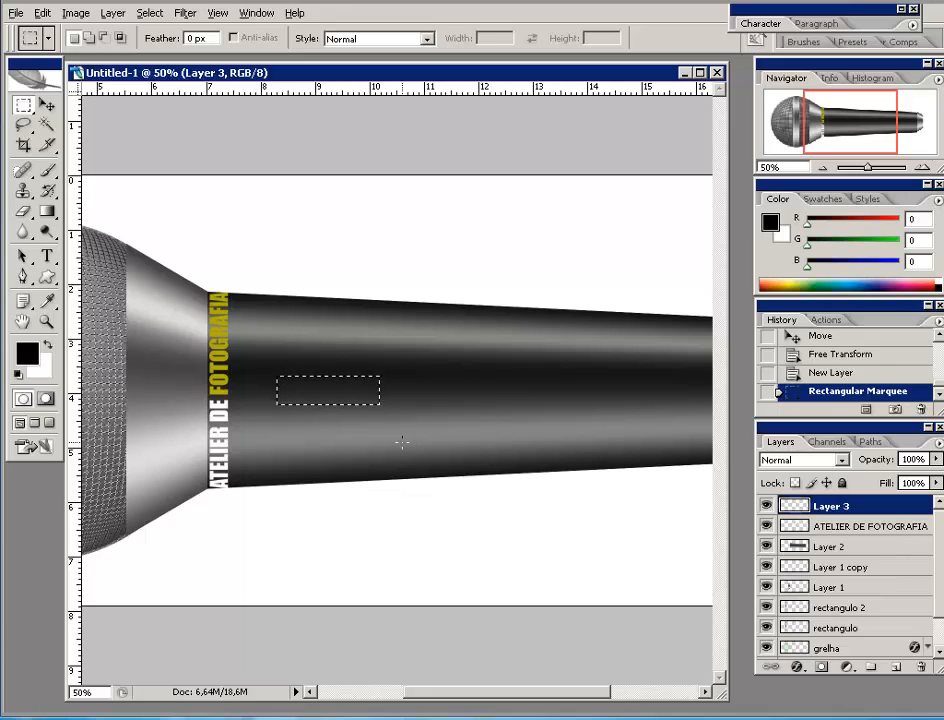
key(alt+BackSpace)
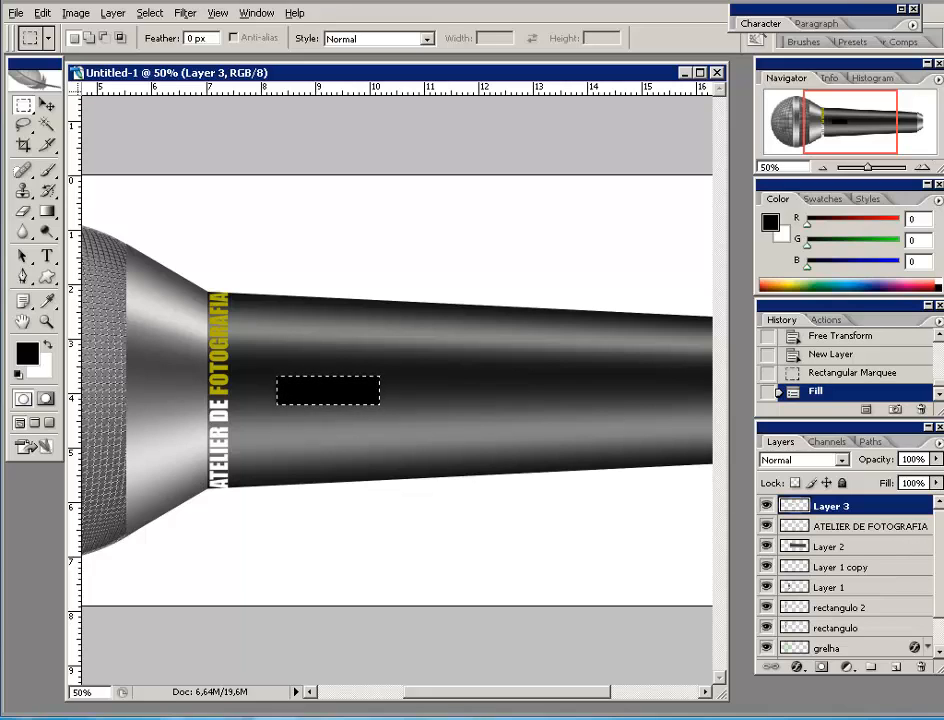
key(ctrl+d)
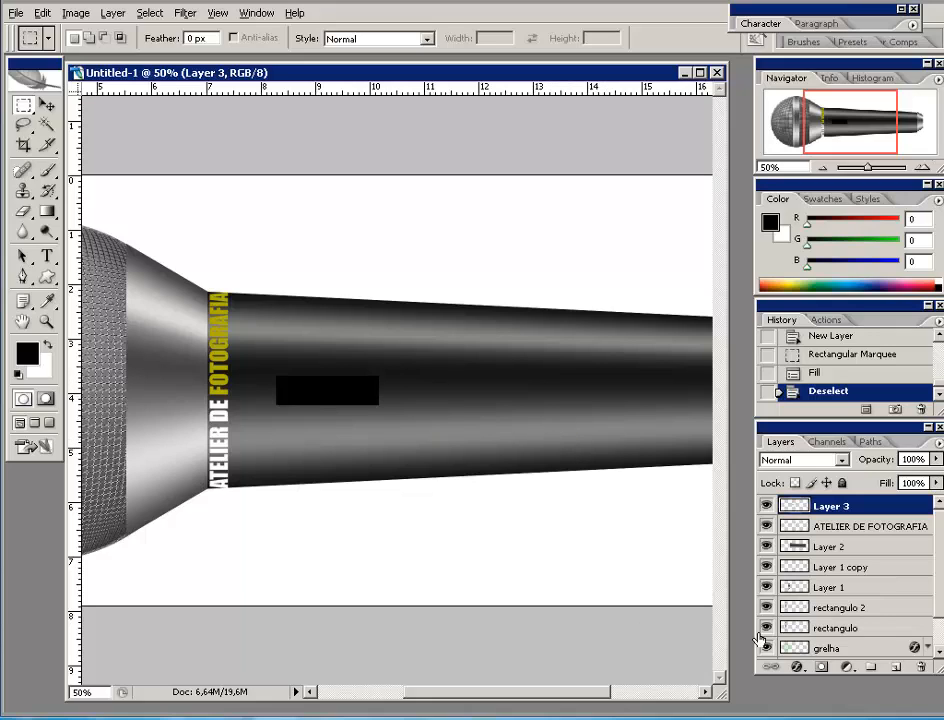
- Give the black rectangle a Bevel and Emboss with Direction Down, Size 6 px, Depth 251%
click(796, 668)
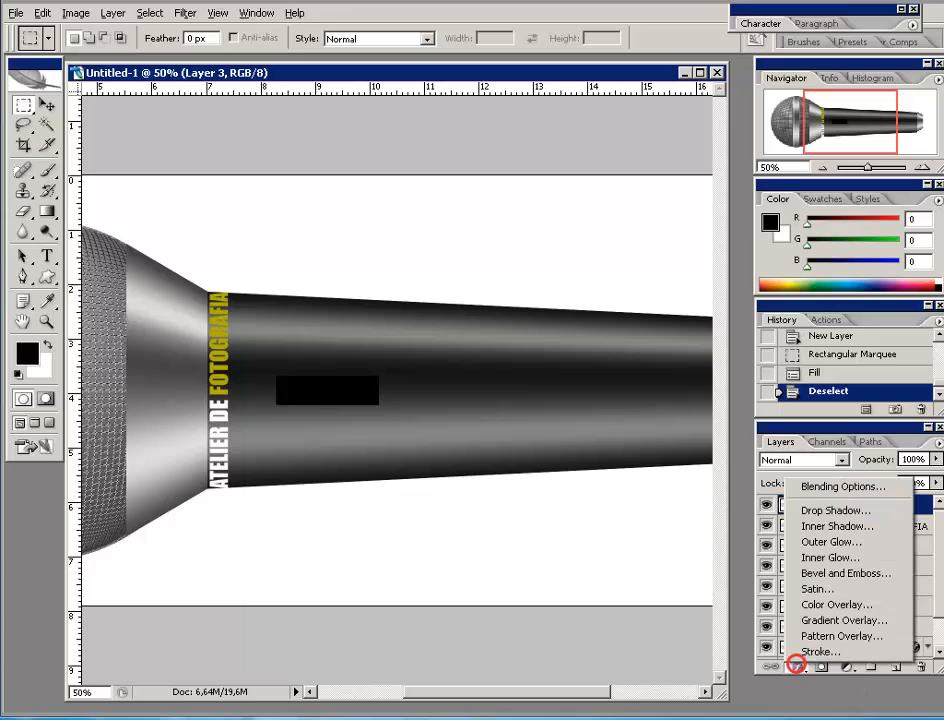
click(818, 576)
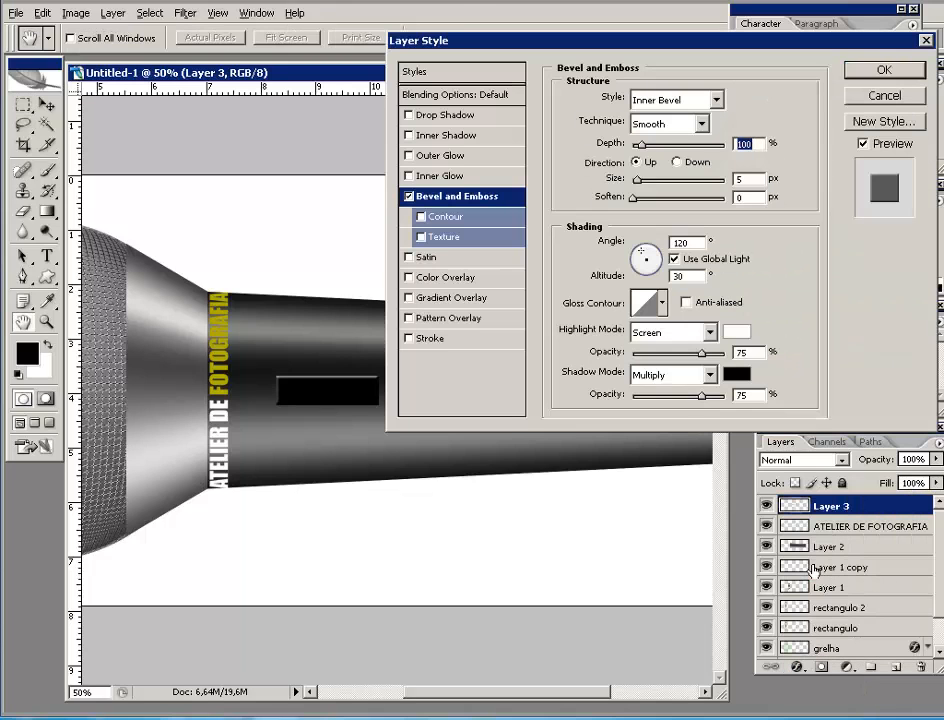
drag(522, 48, 590, 51)
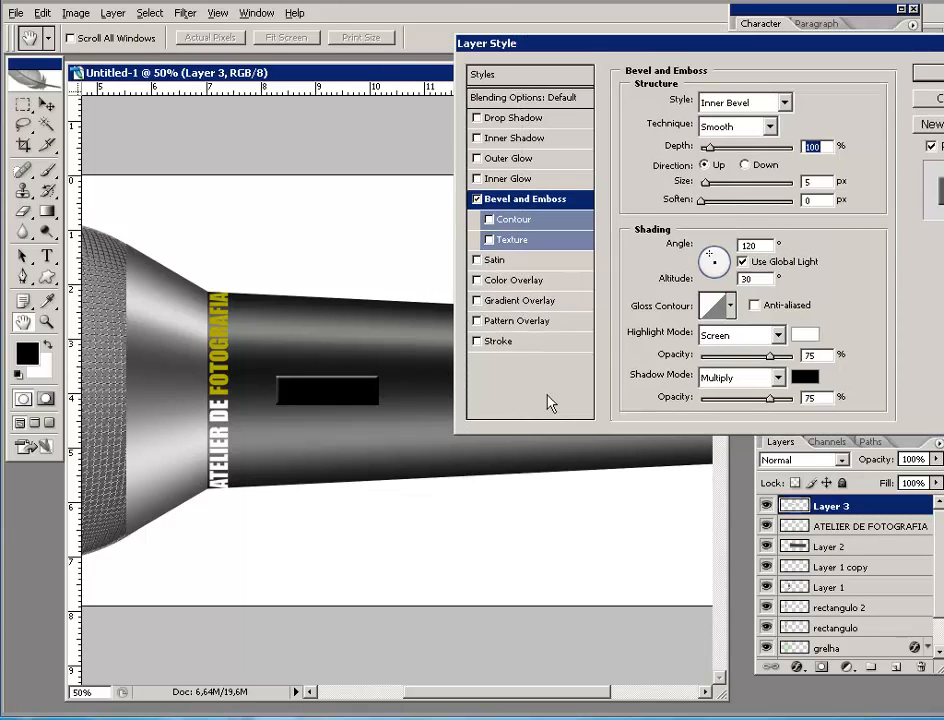
click(745, 165)
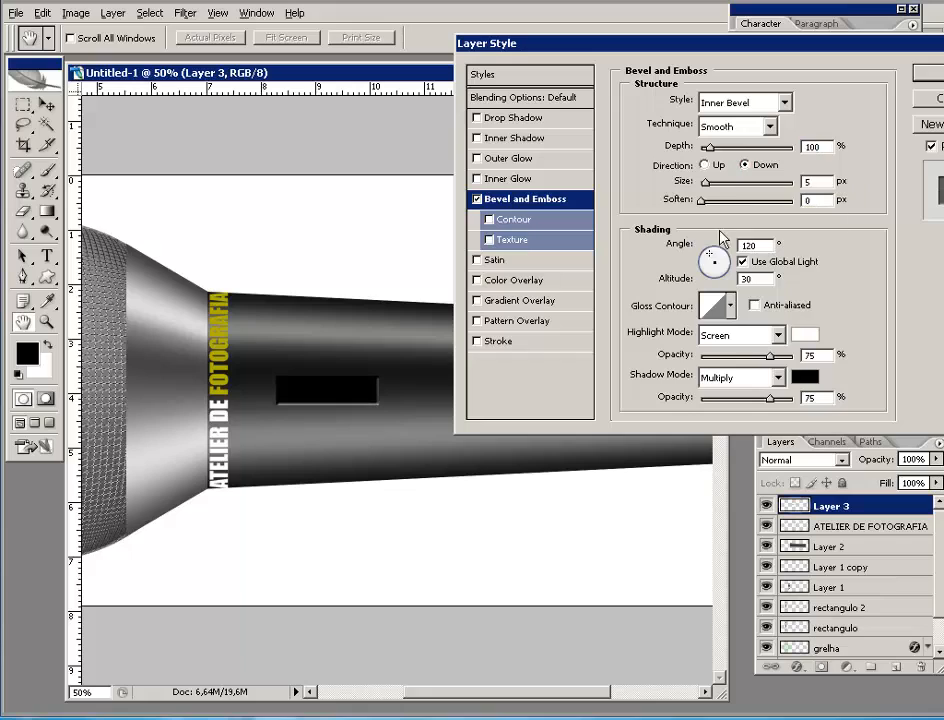
click(706, 183)
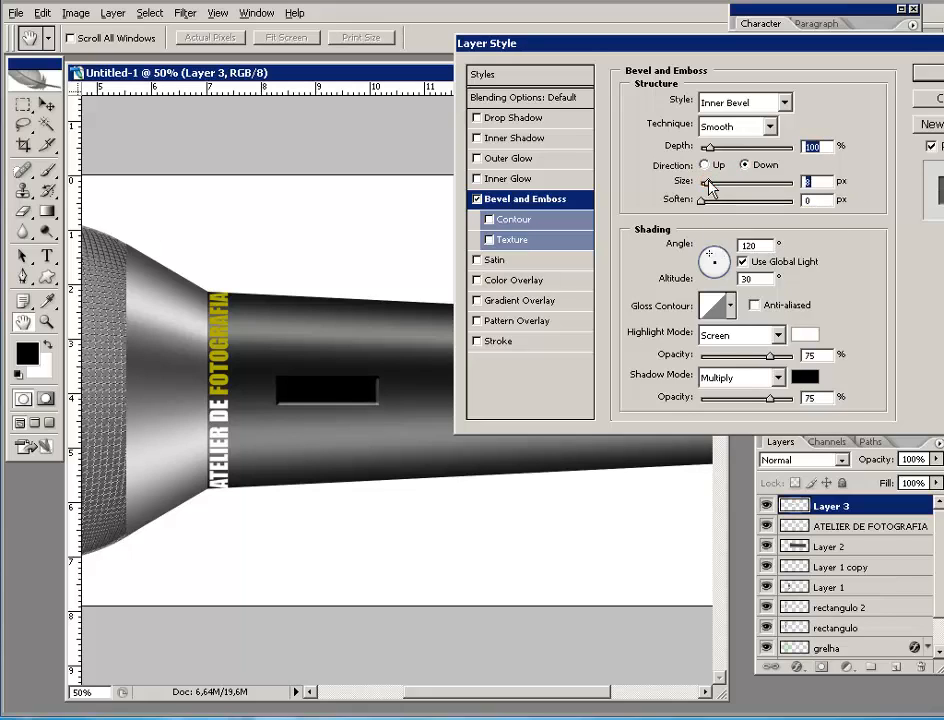
drag(709, 182, 724, 149)
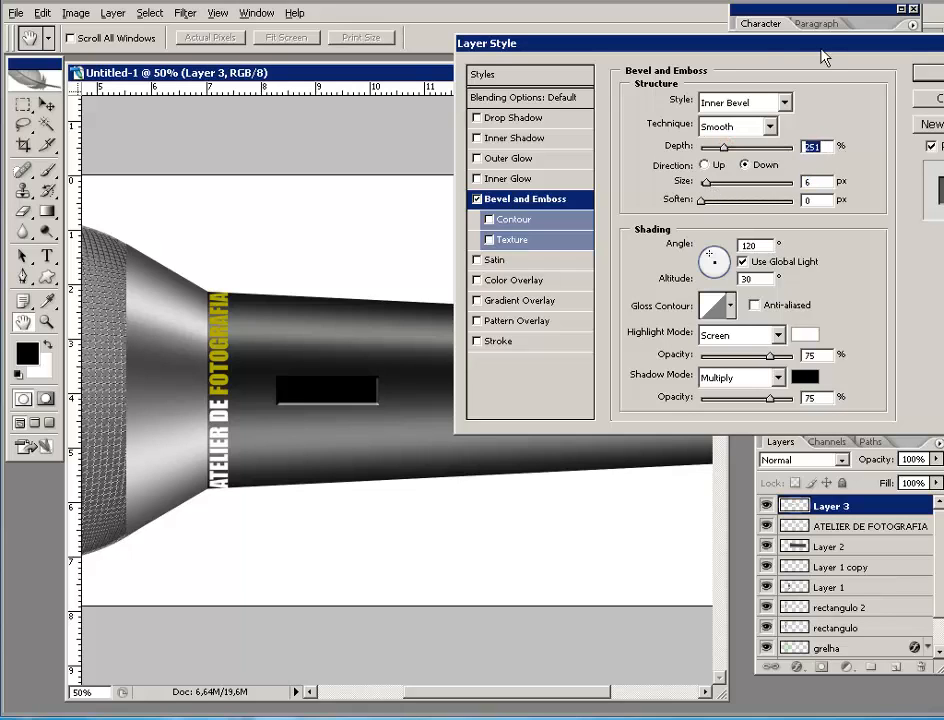
drag(804, 41, 757, 43)
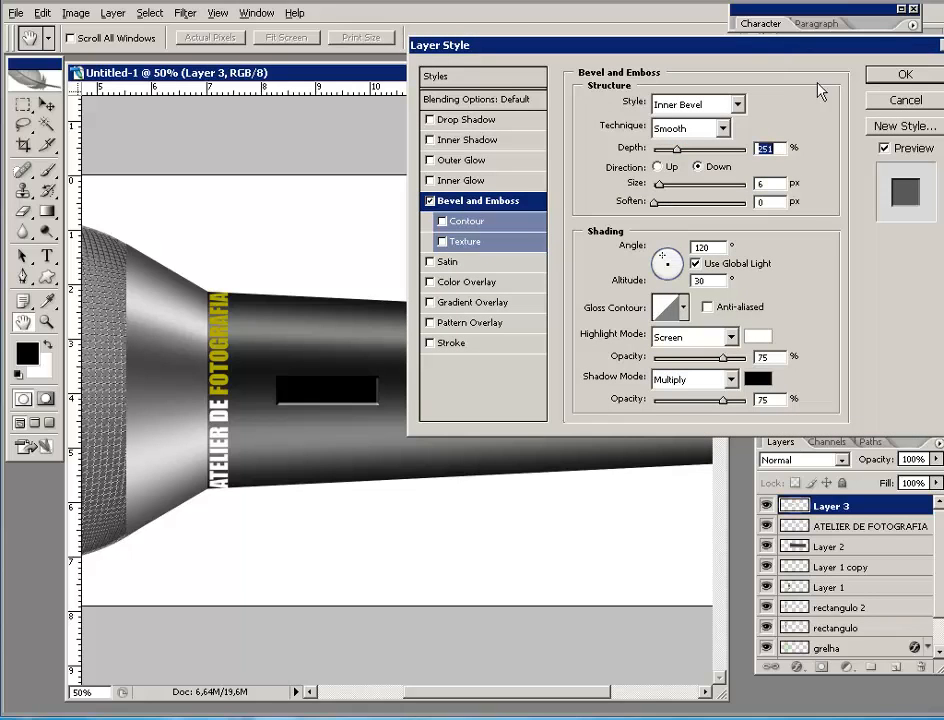
click(880, 77)
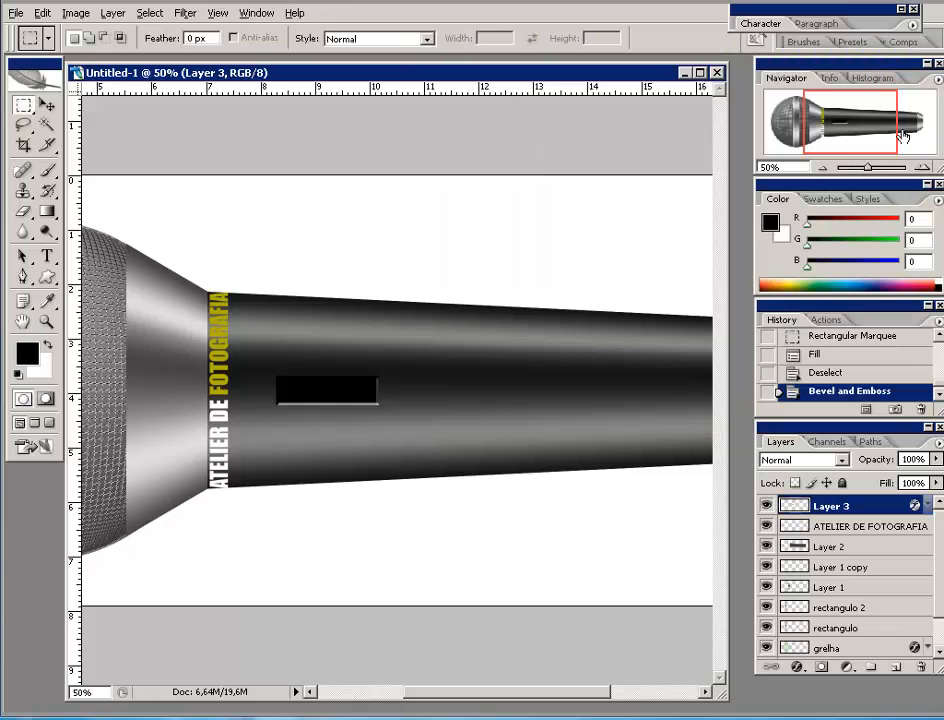
- Zoom in on the handle, then add and delete an empty layer
click(822, 167)
click(822, 167)
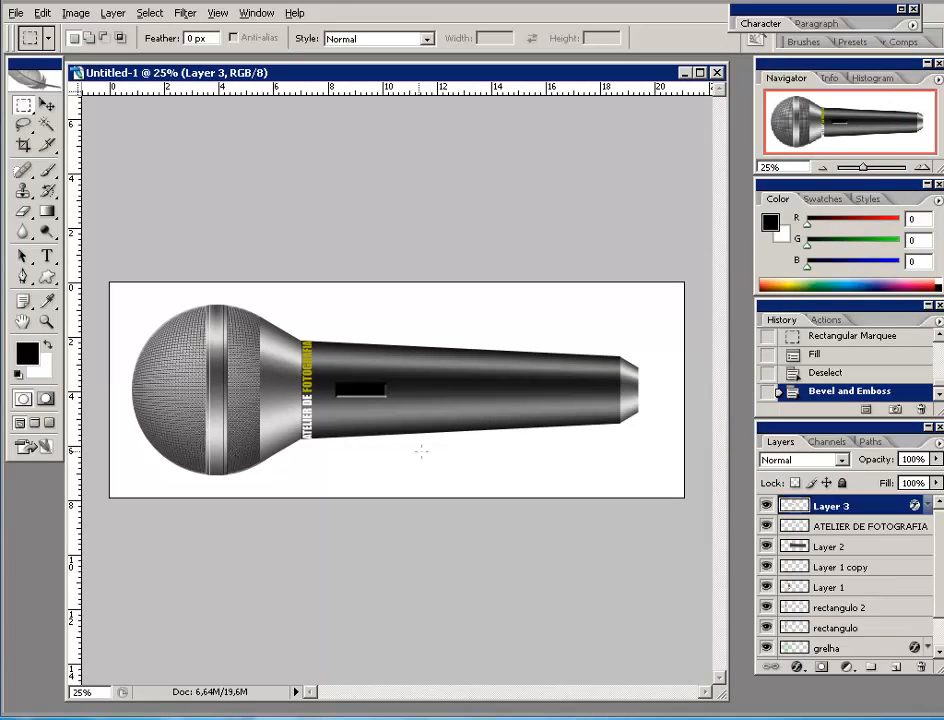
click(924, 168)
click(924, 168)
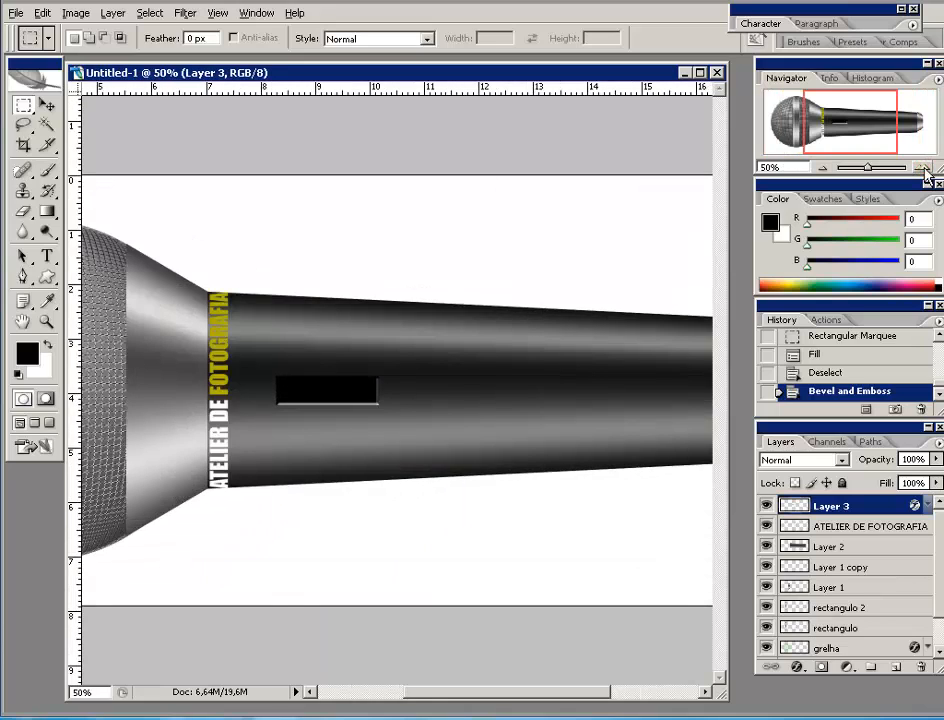
click(924, 168)
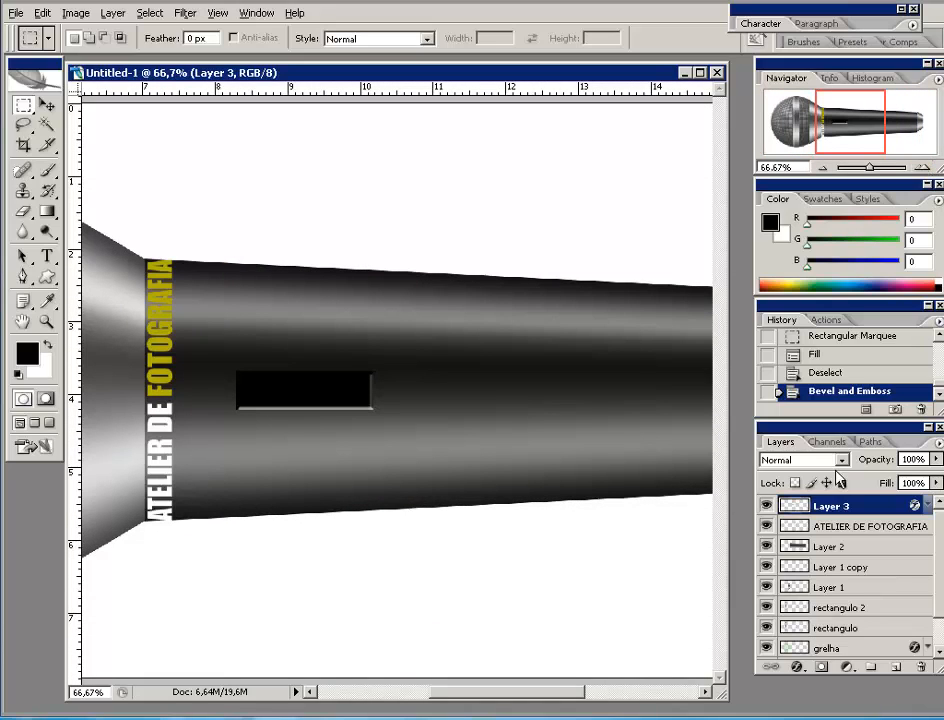
click(895, 666)
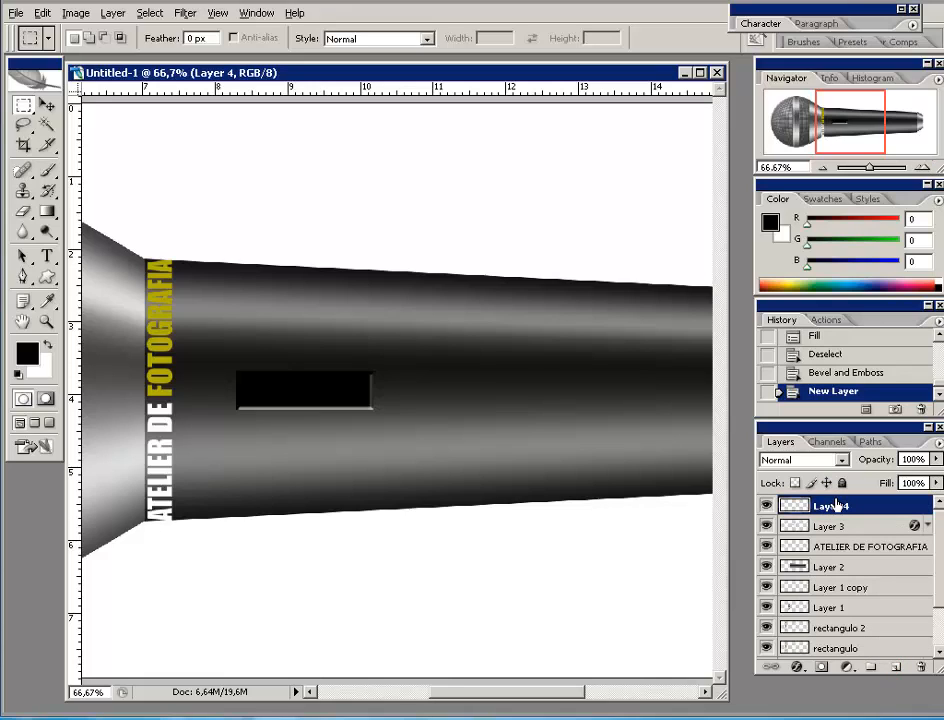
drag(836, 505, 917, 666)
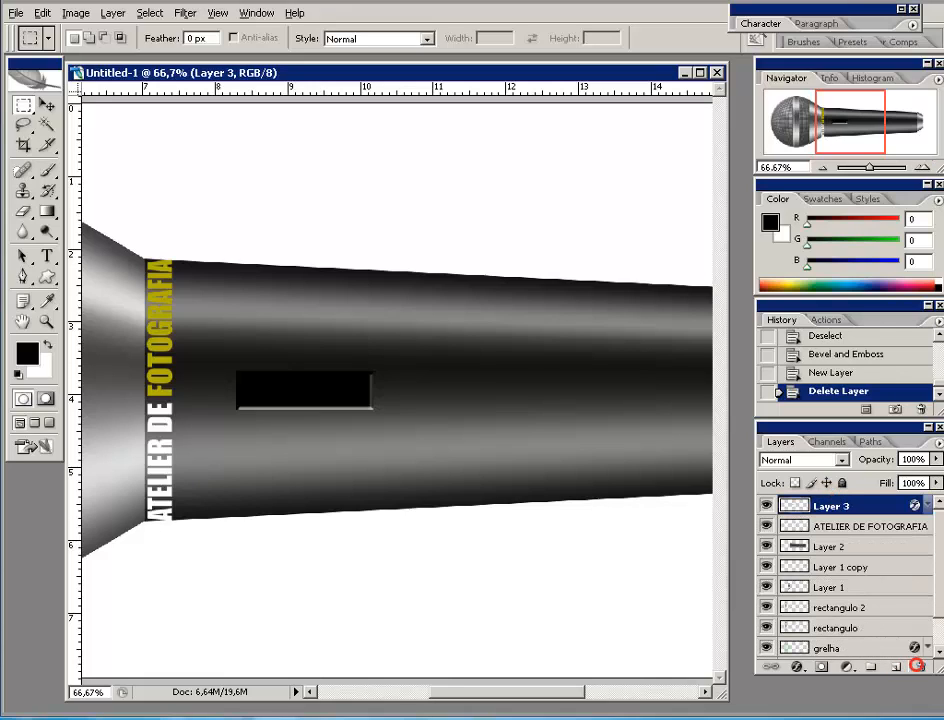
- Draw a rounded rectangle with 25 px corner radius over the black slot
click(48, 284)
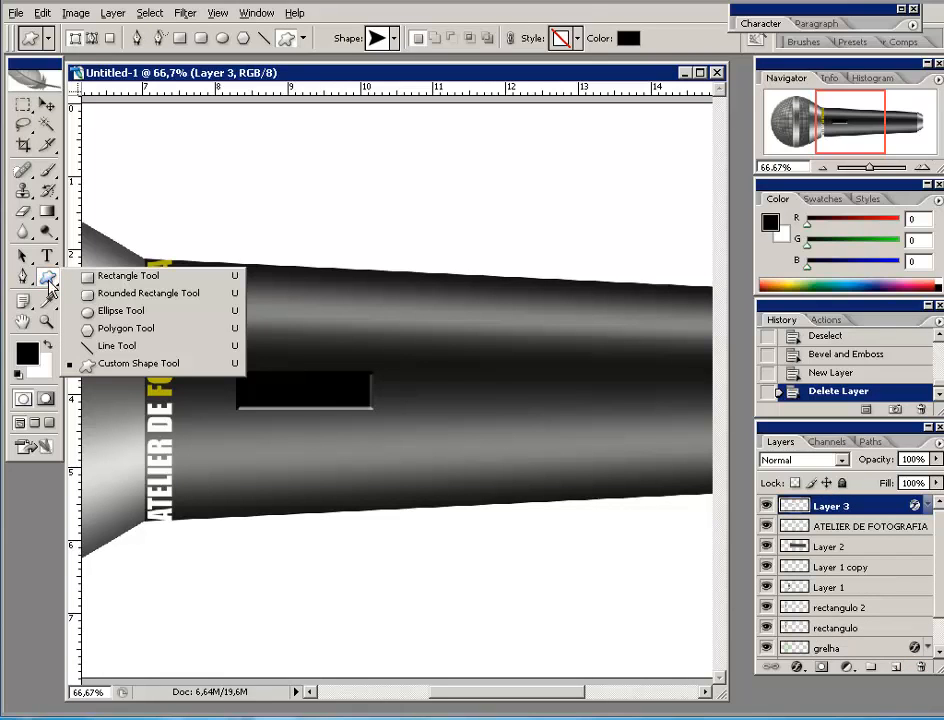
click(129, 296)
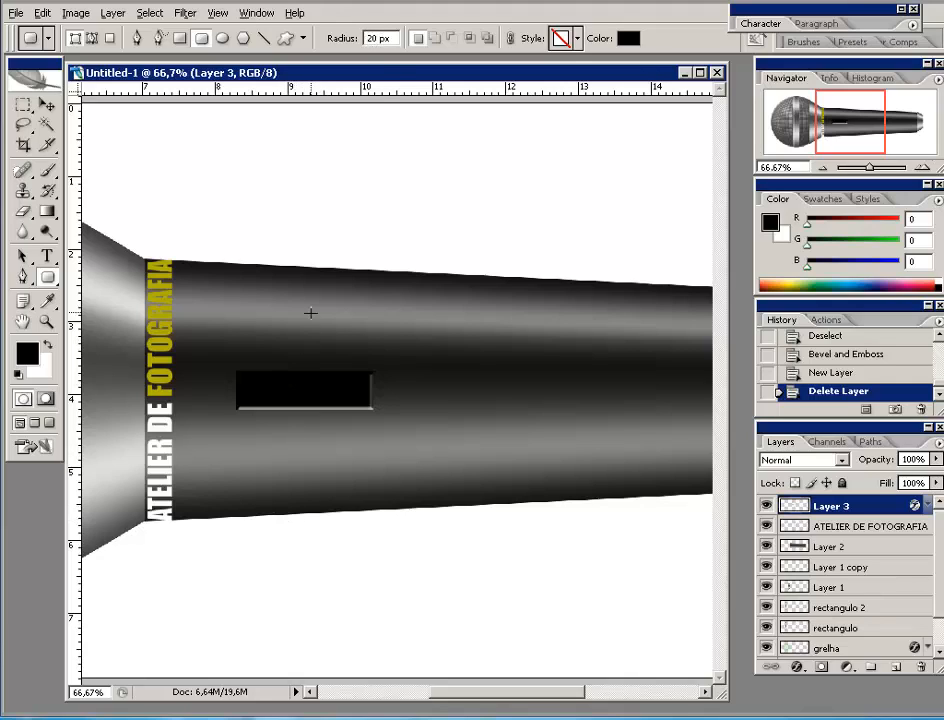
double_click(368, 37)
text(25)
drag(271, 356, 390, 420)
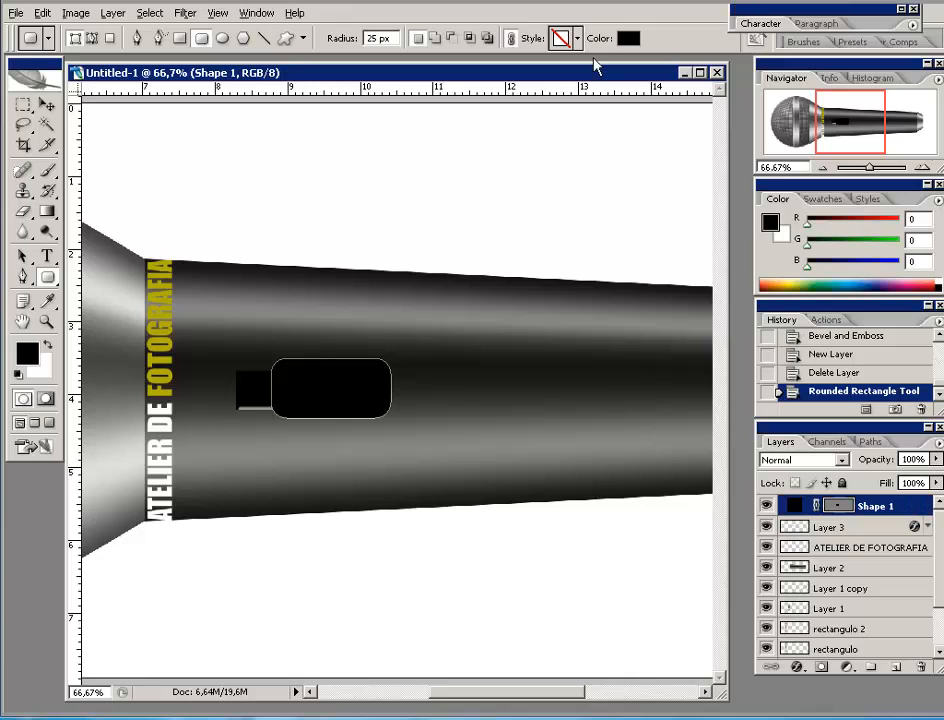
- Rasterize the Shape 1 layer, hide it, and add a new empty layer
click(44, 103)
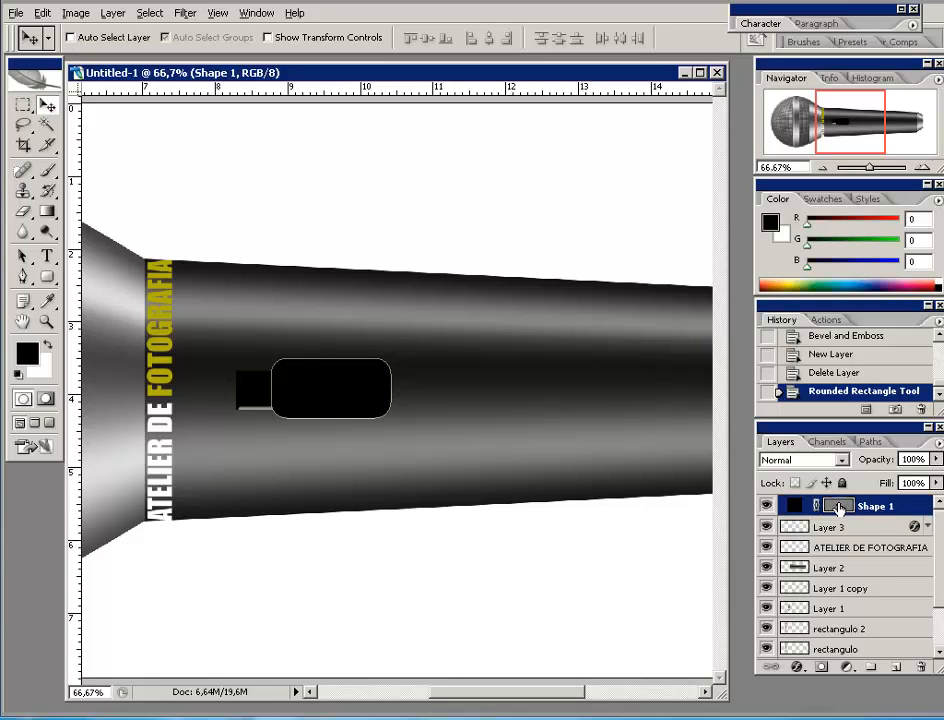
right_click(893, 508)
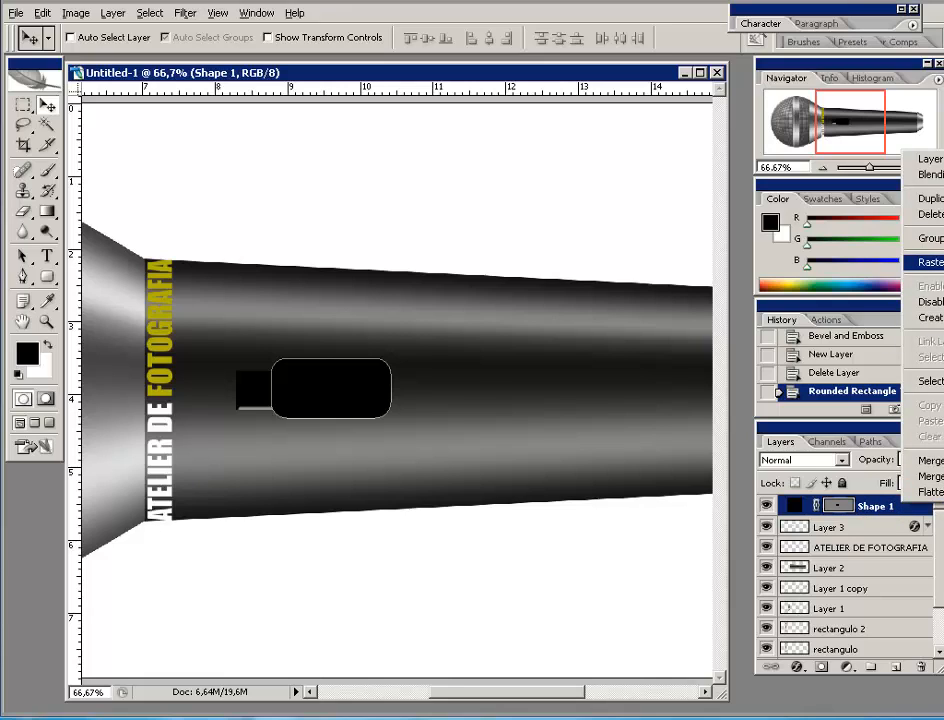
click(928, 262)
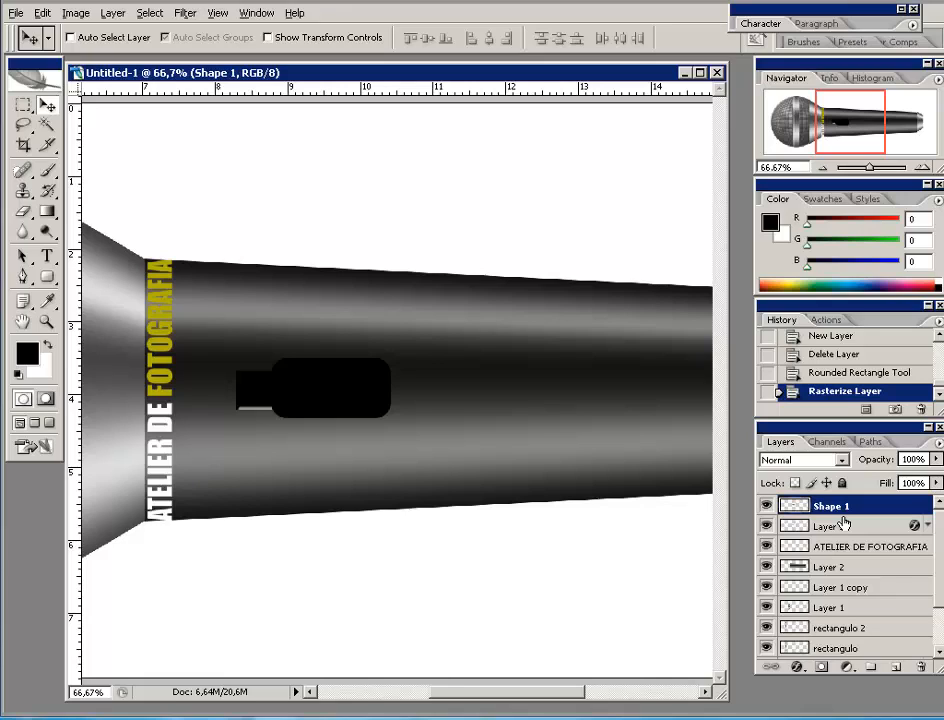
click(765, 506)
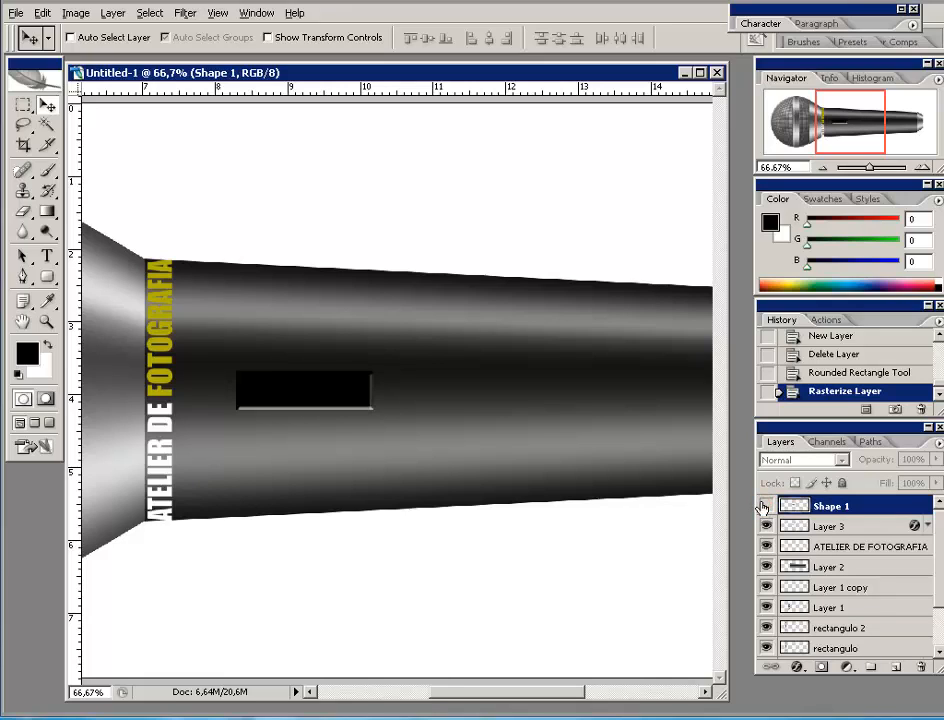
click(897, 667)
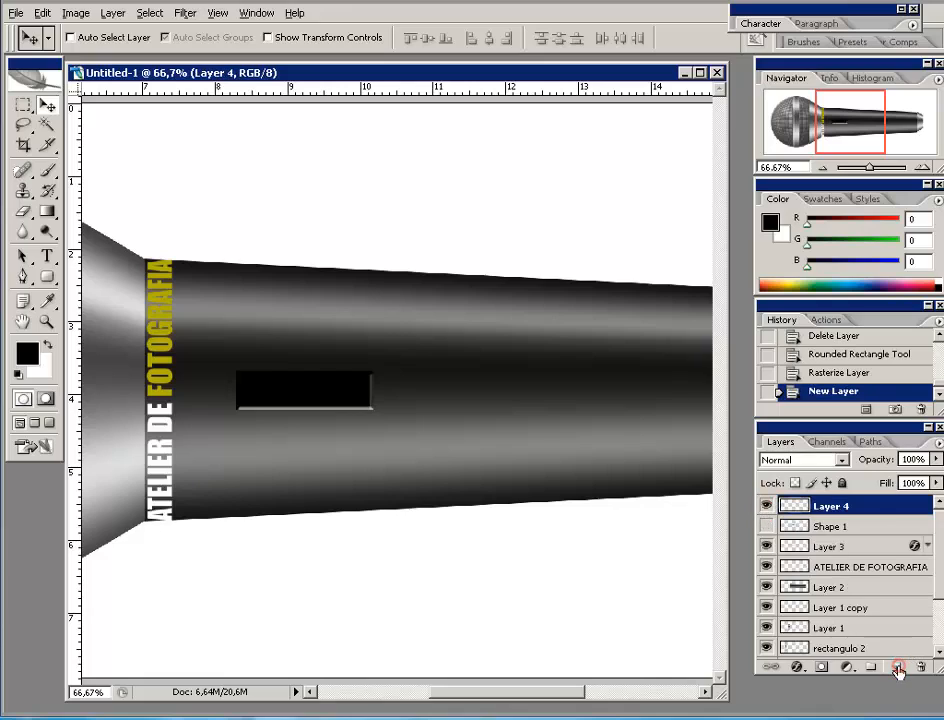
- Draw a filled rounded rectangle in the handle's sampled grey over the slot, then delete Shape 1
click(49, 279)
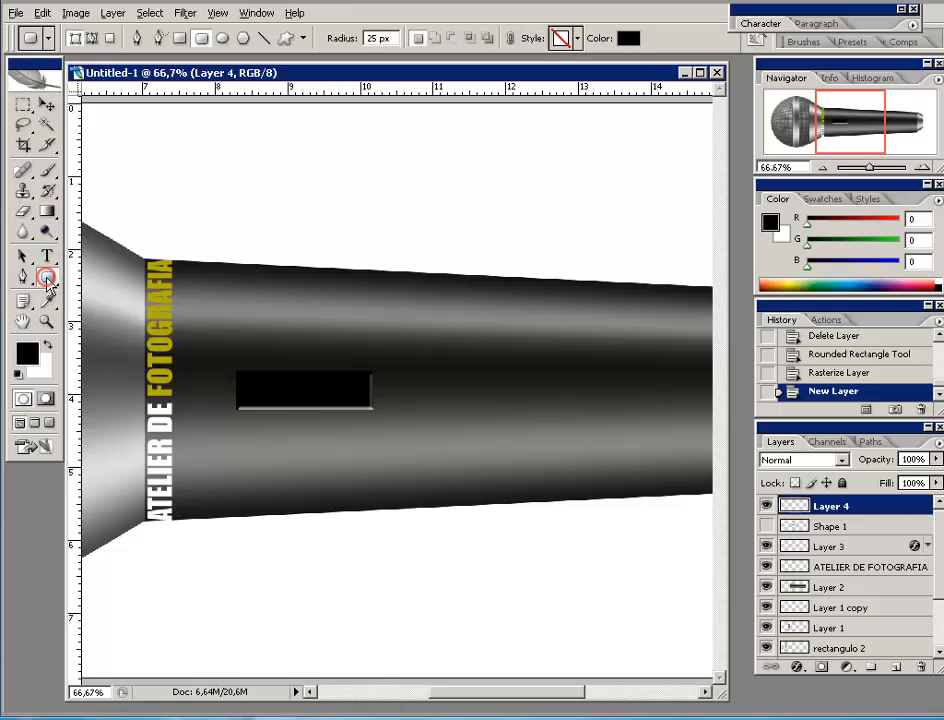
click(110, 39)
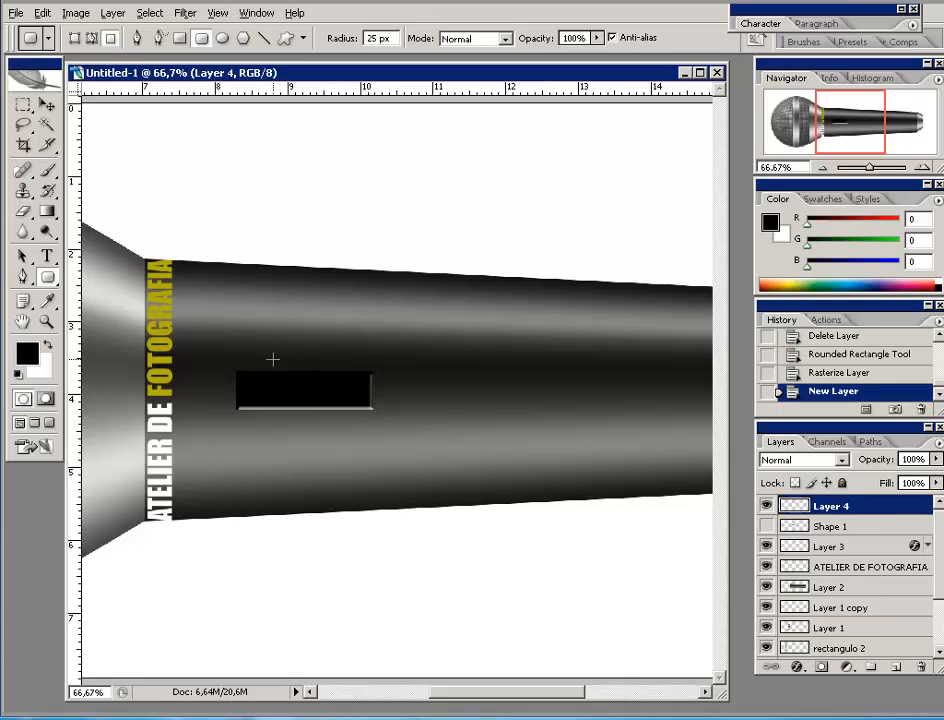
click(28, 352)
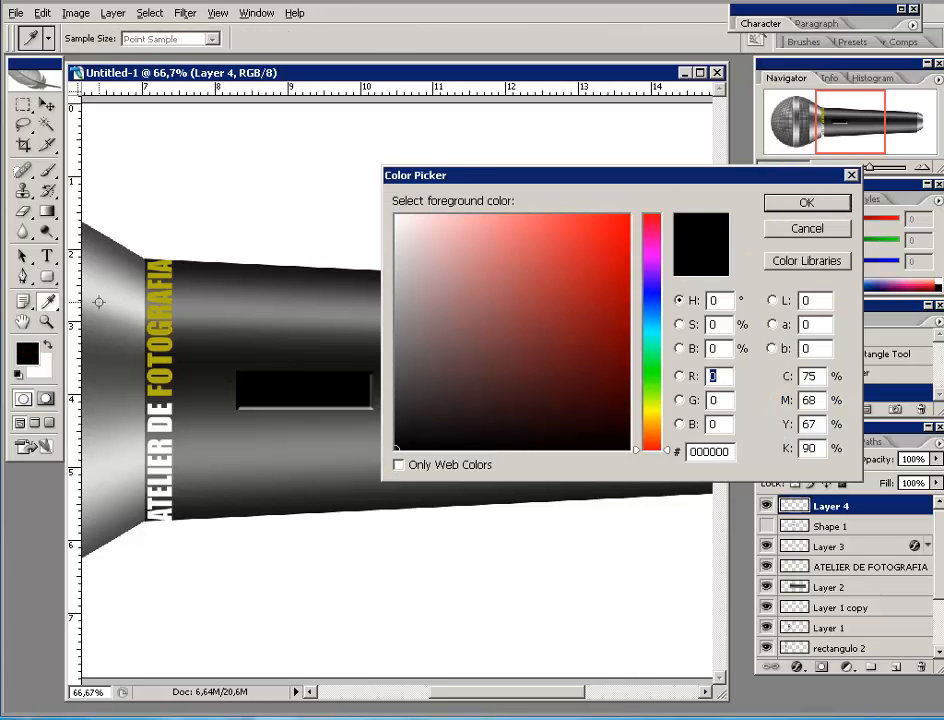
click(224, 305)
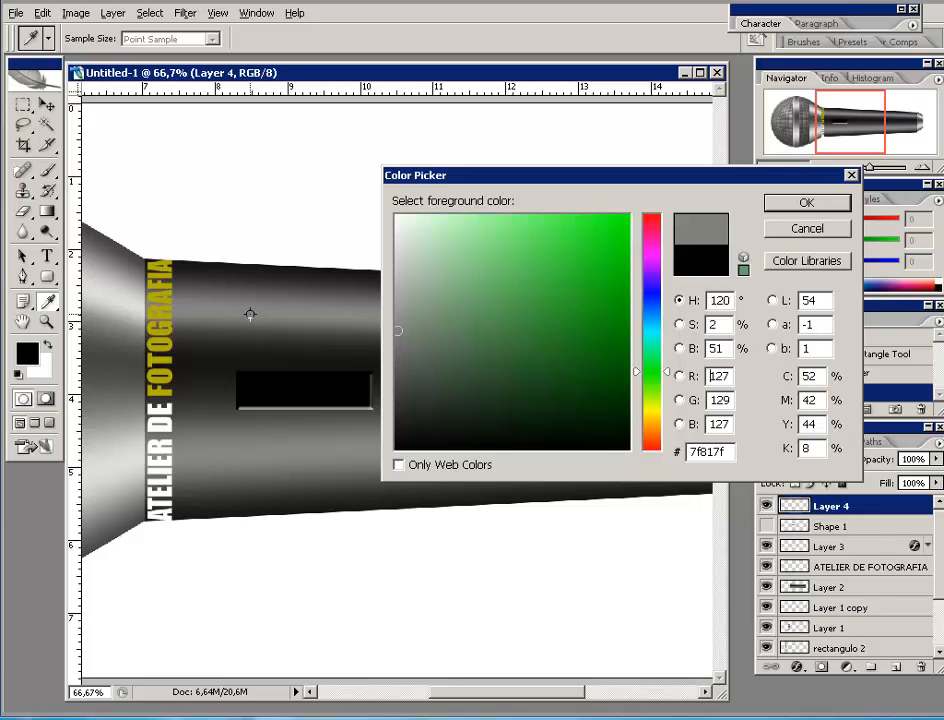
click(806, 203)
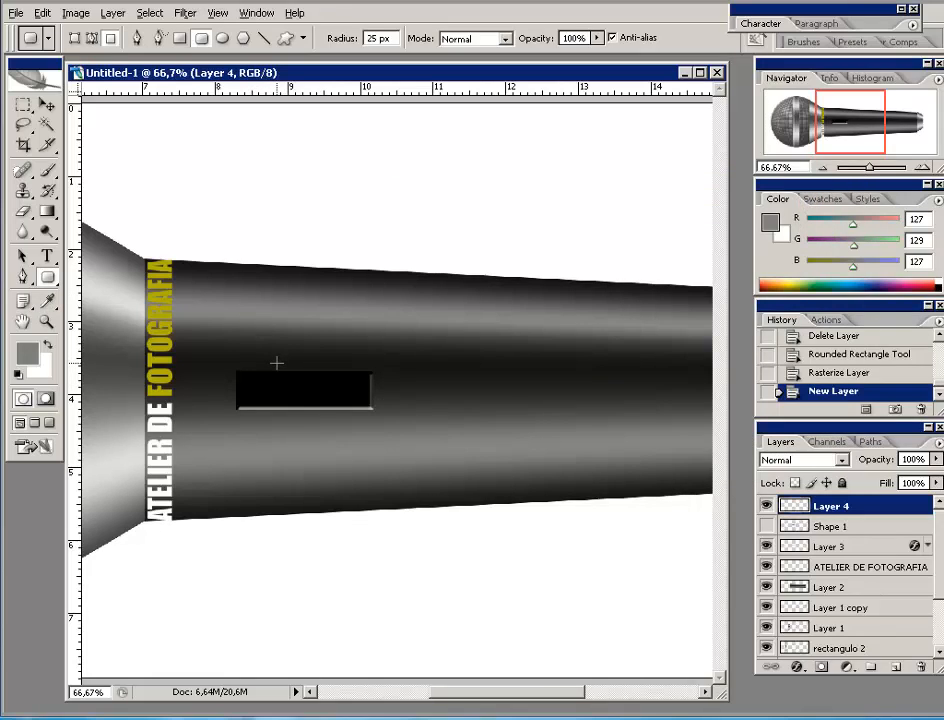
drag(276, 363, 392, 419)
click(46, 104)
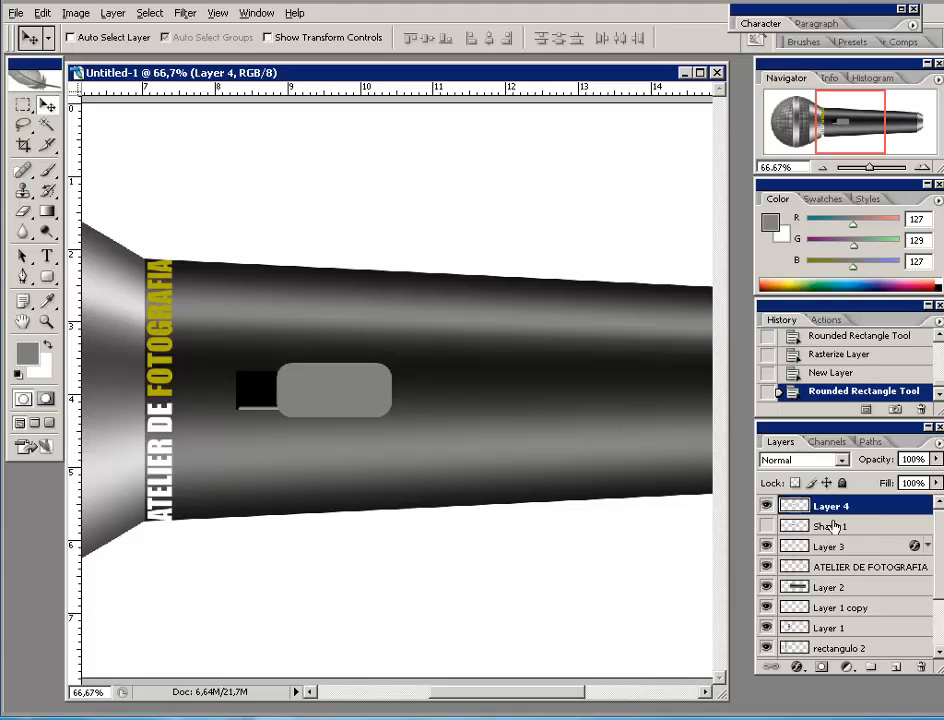
drag(832, 533, 921, 666)
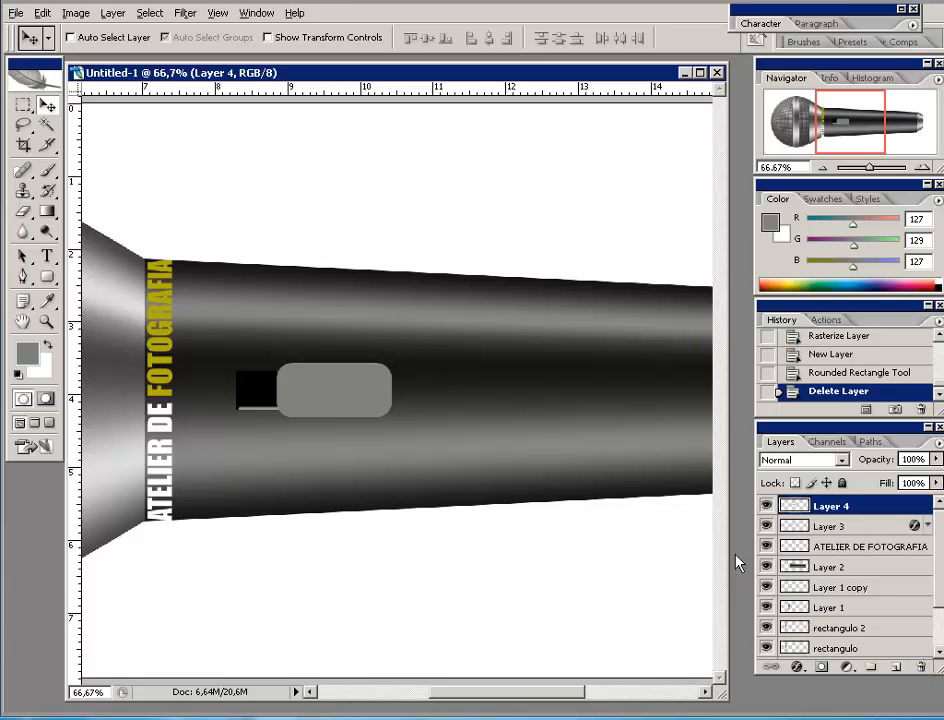
- Apply an upward Inner Bevel (Size 5 px) with reduced depth to the grey button on Layer 4
click(797, 668)
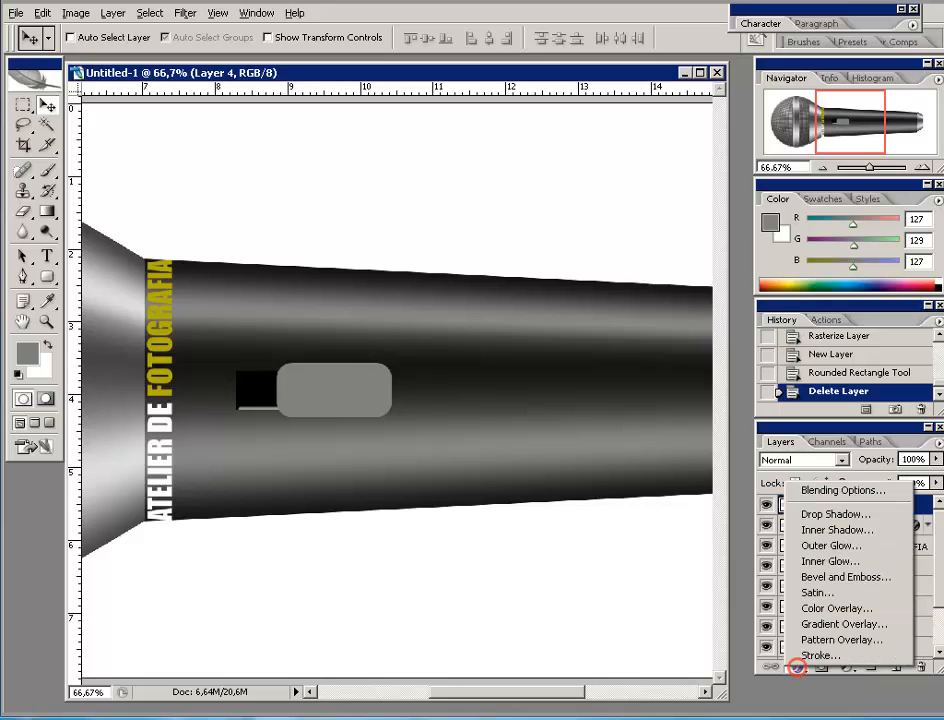
click(822, 577)
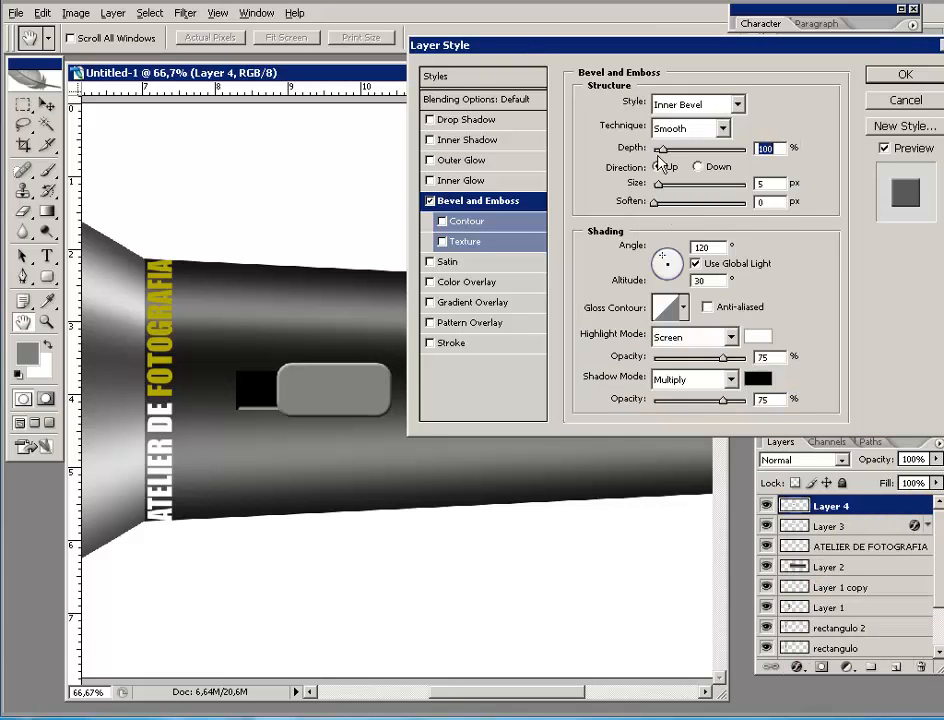
drag(663, 148, 694, 152)
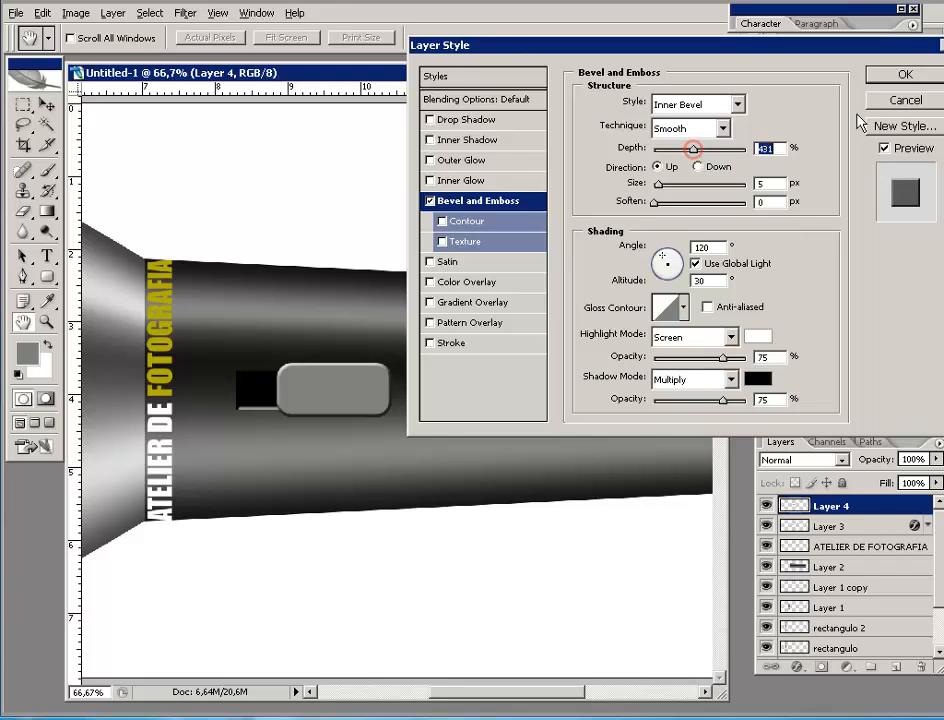
click(893, 86)
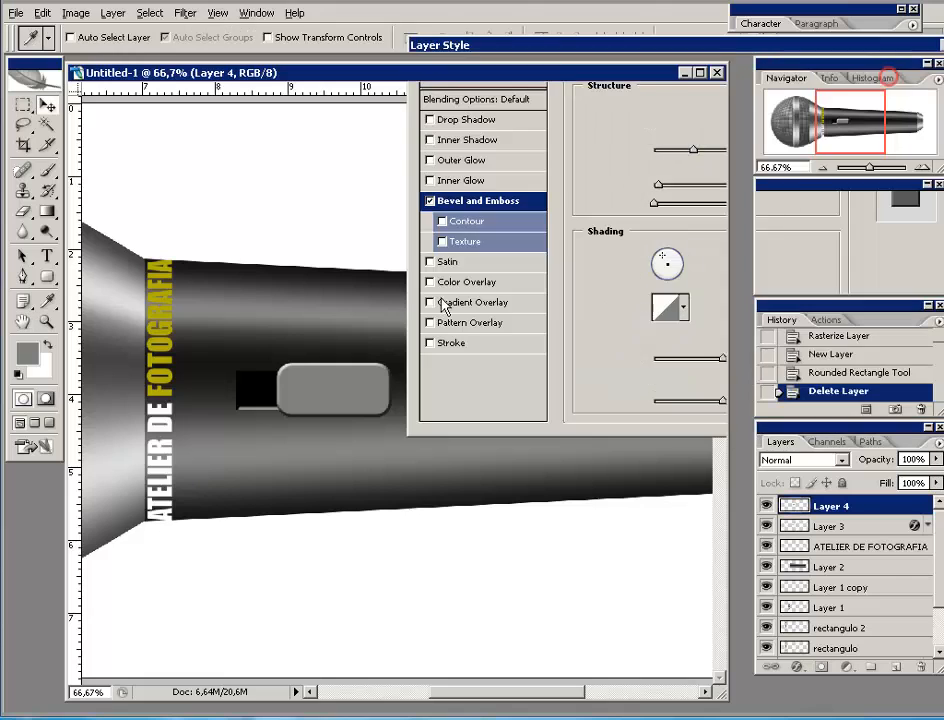
click(821, 168)
click(821, 168)
click(821, 168)
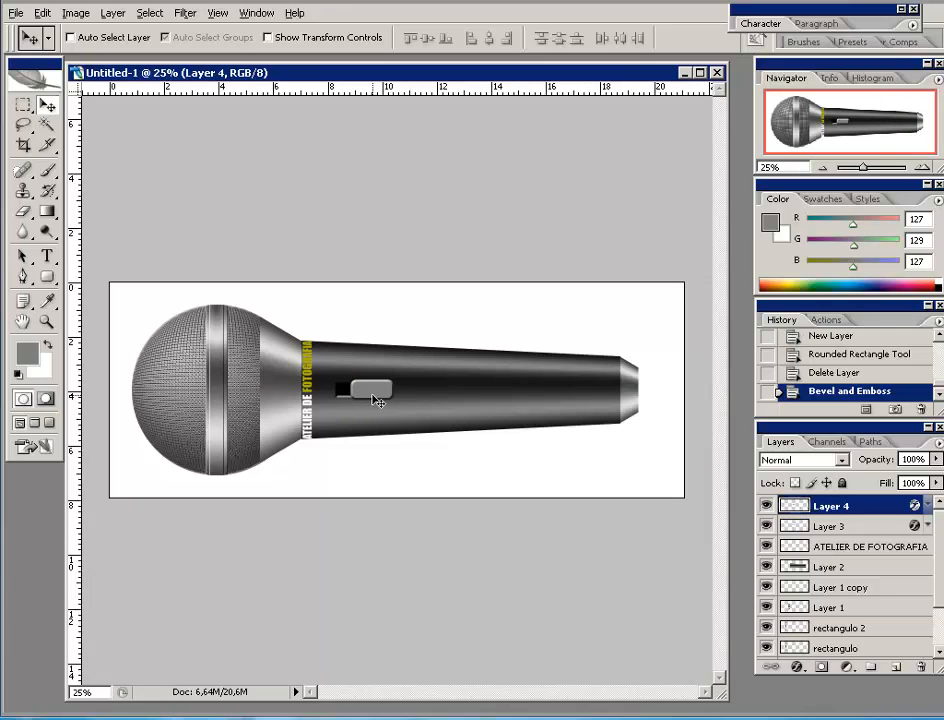
- Refill the switch button's outline on Layer 4 with dark grey #535353 and deselect
ctrl+click(797, 508)
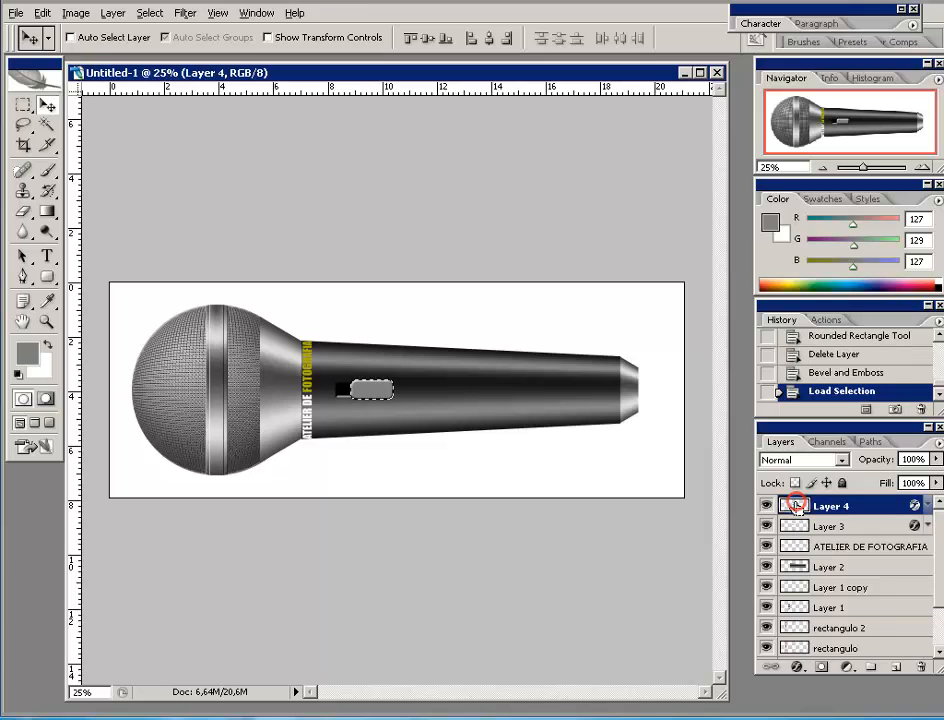
click(26, 352)
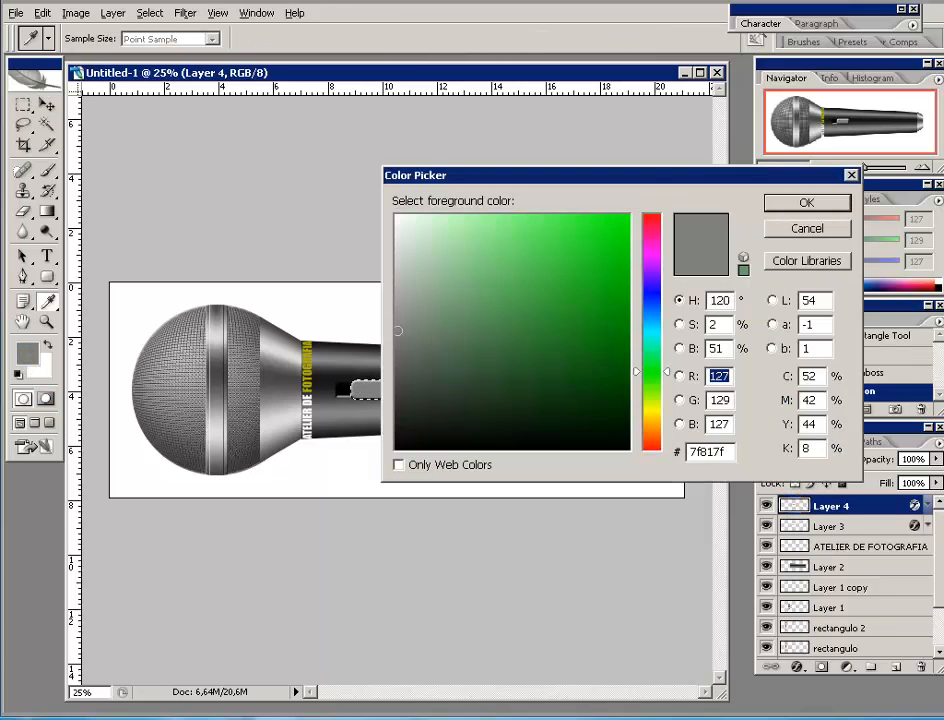
drag(398, 360, 395, 373)
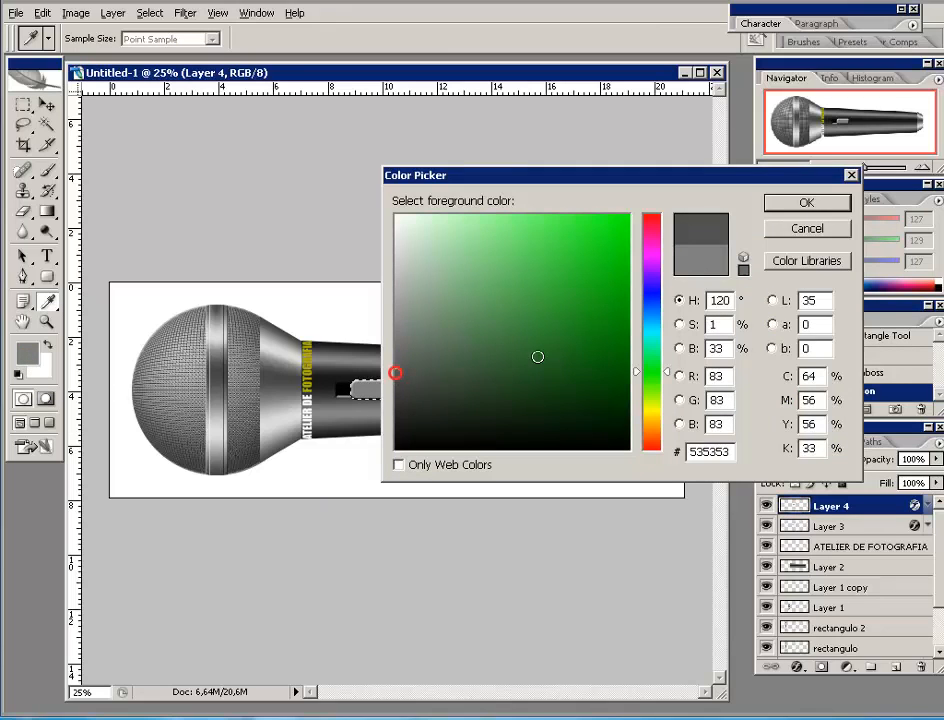
click(827, 203)
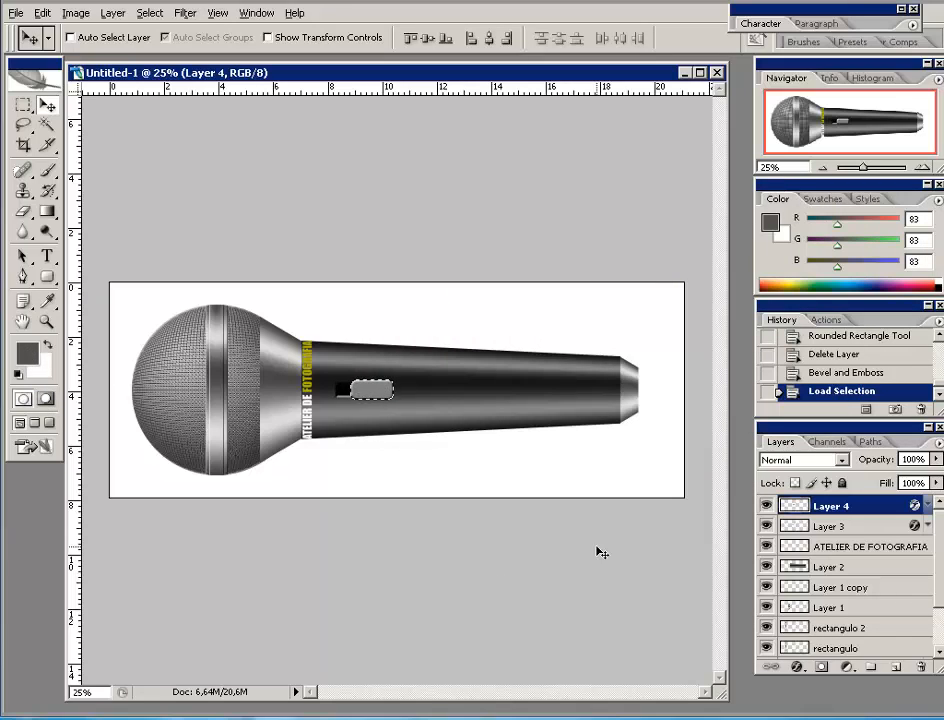
key(alt+BackSpace)
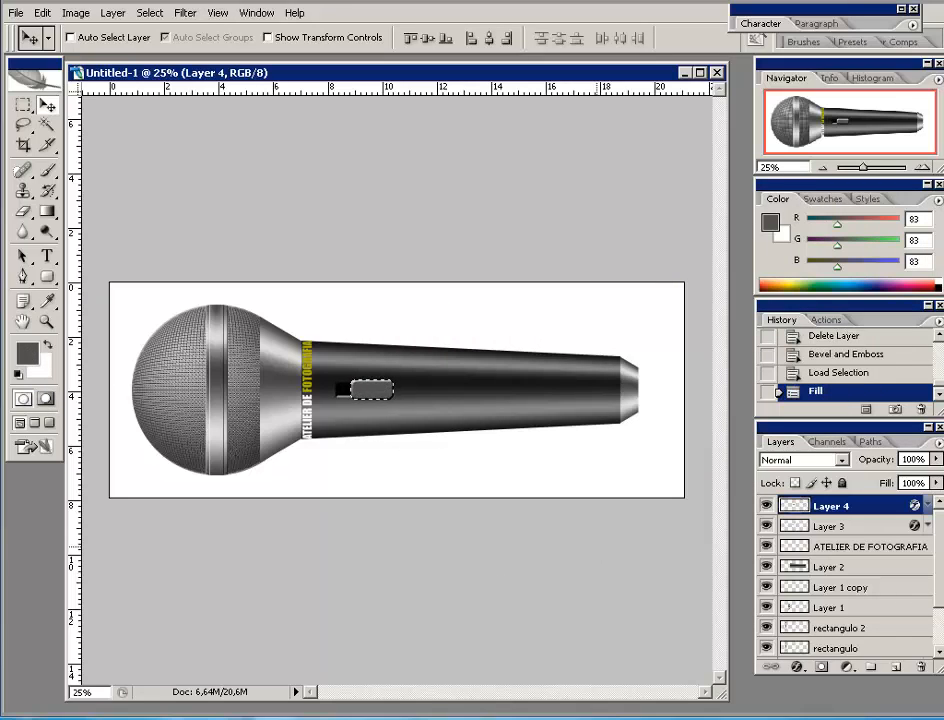
key(ctrl+d)
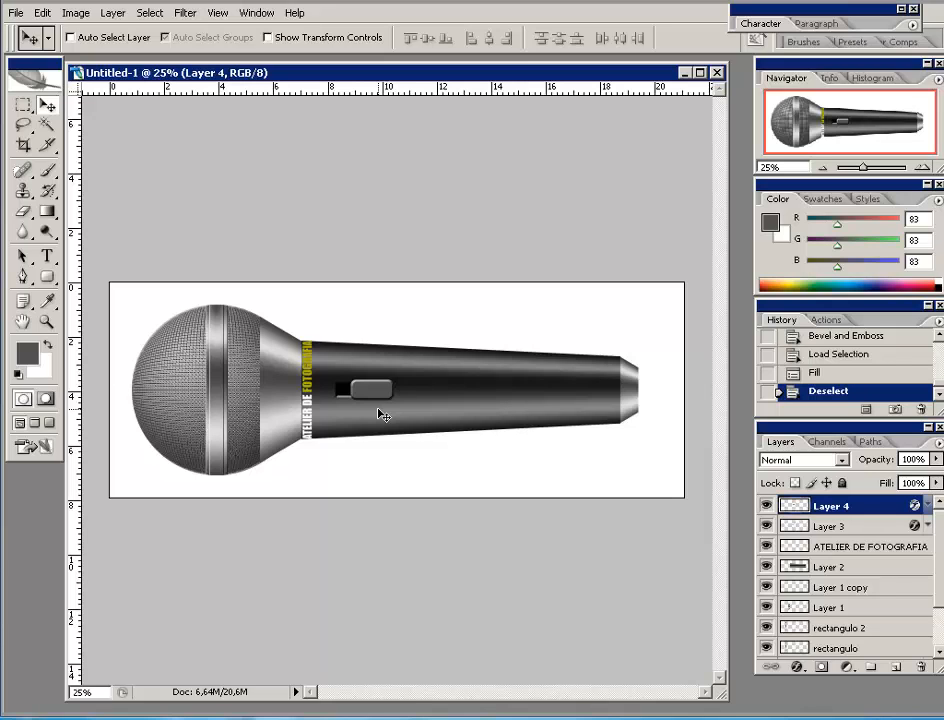
click(923, 166)
click(923, 166)
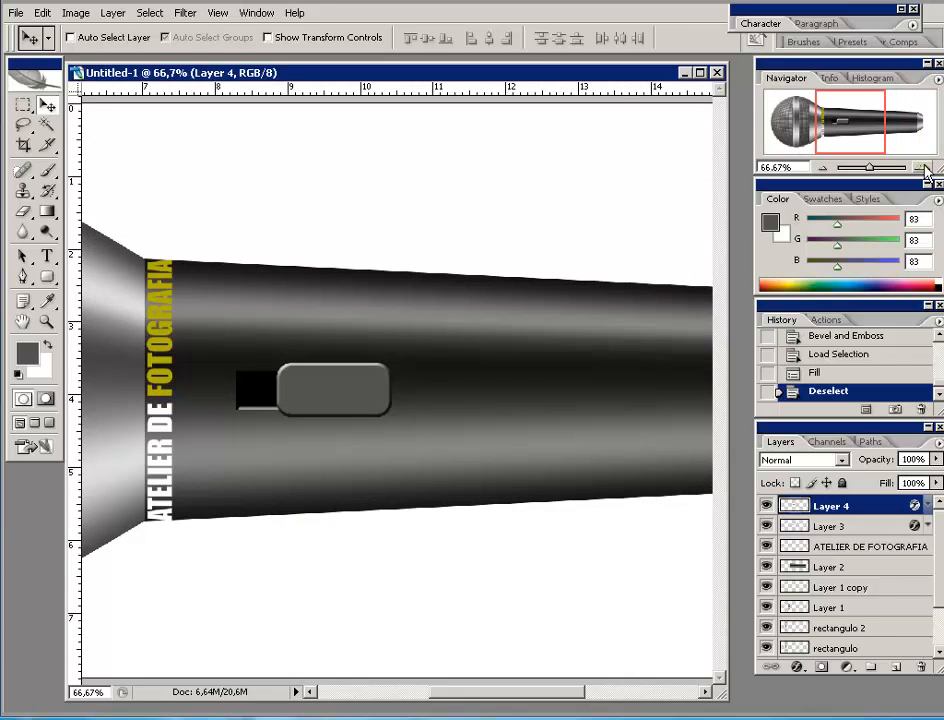
- On new Layer 5, fill a narrow vertical strip at the button's left end with dark grey #393a38
click(923, 166)
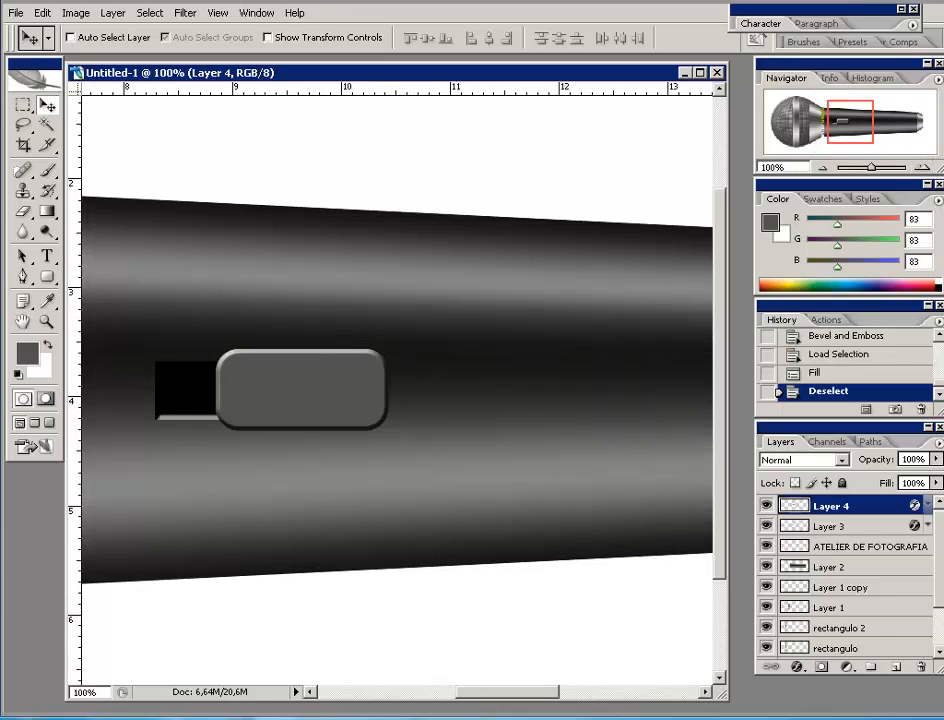
click(897, 668)
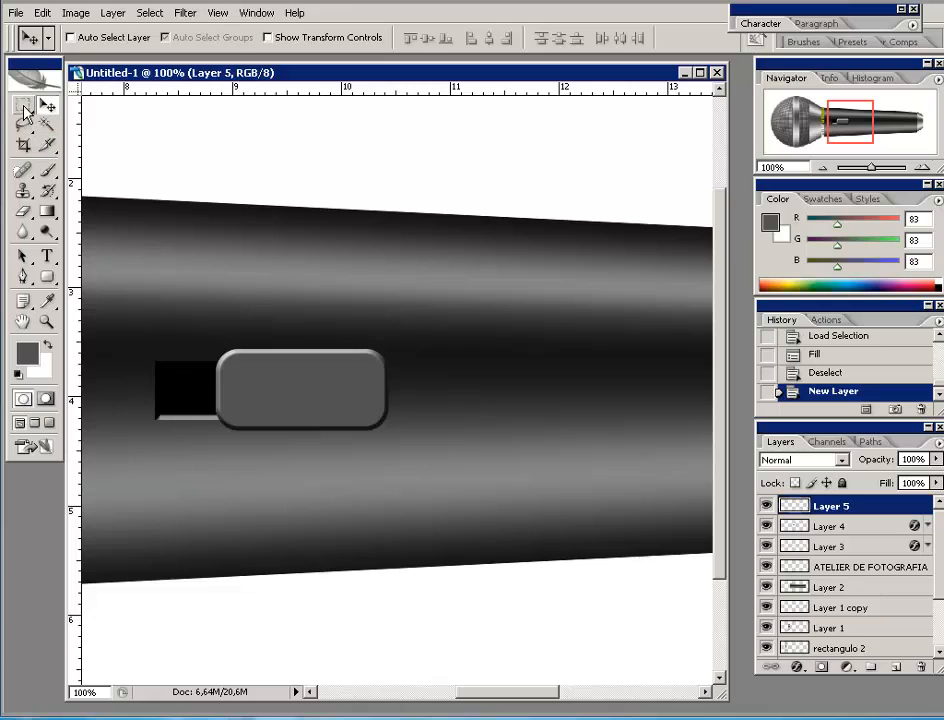
click(22, 104)
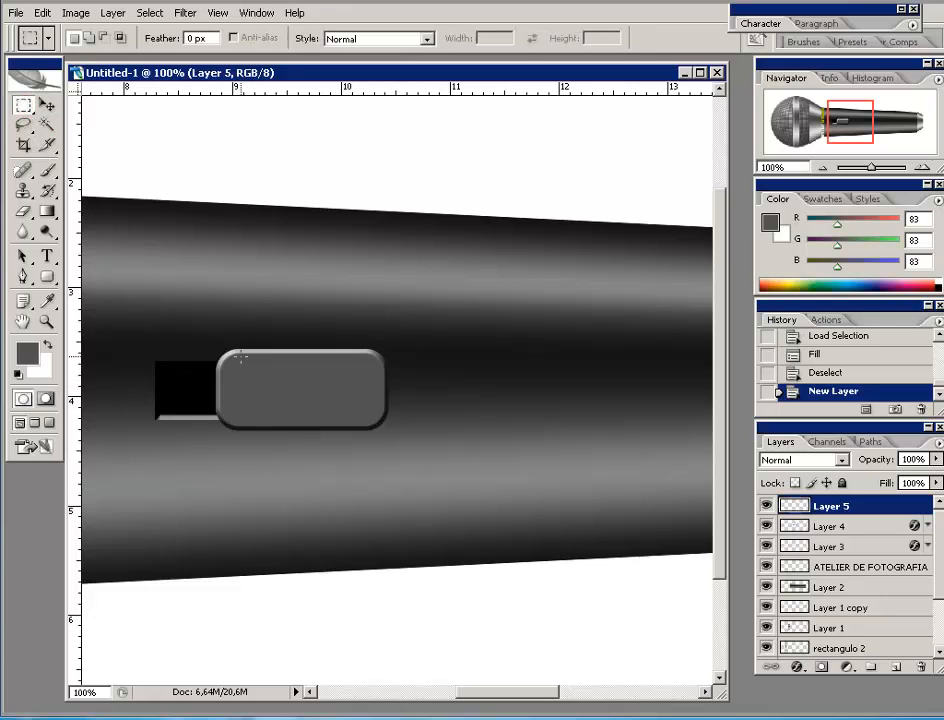
drag(240, 356, 255, 425)
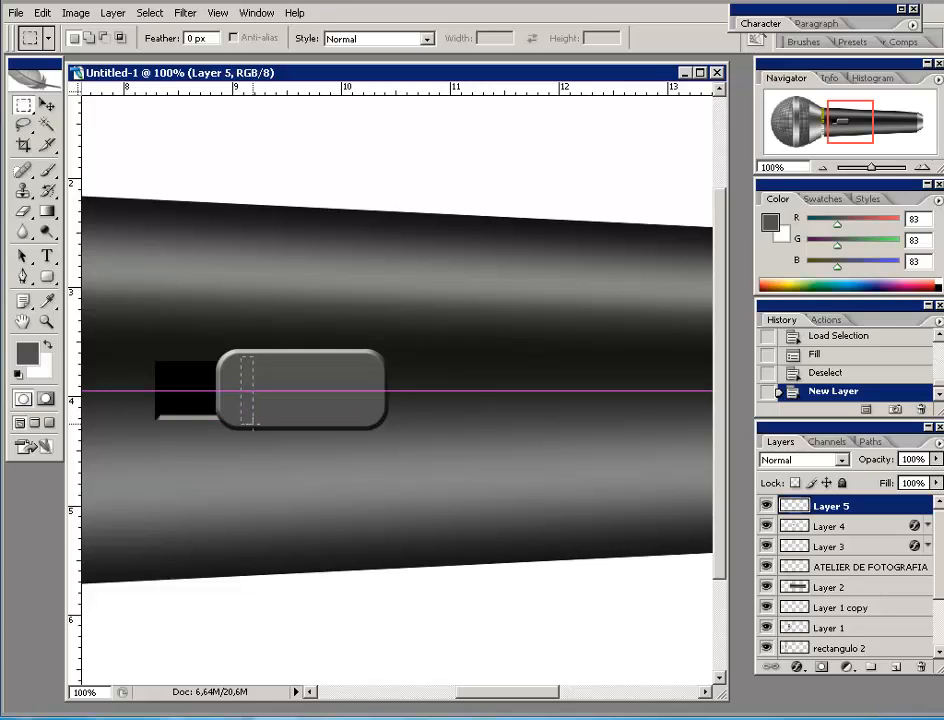
drag(253, 425, 252, 421)
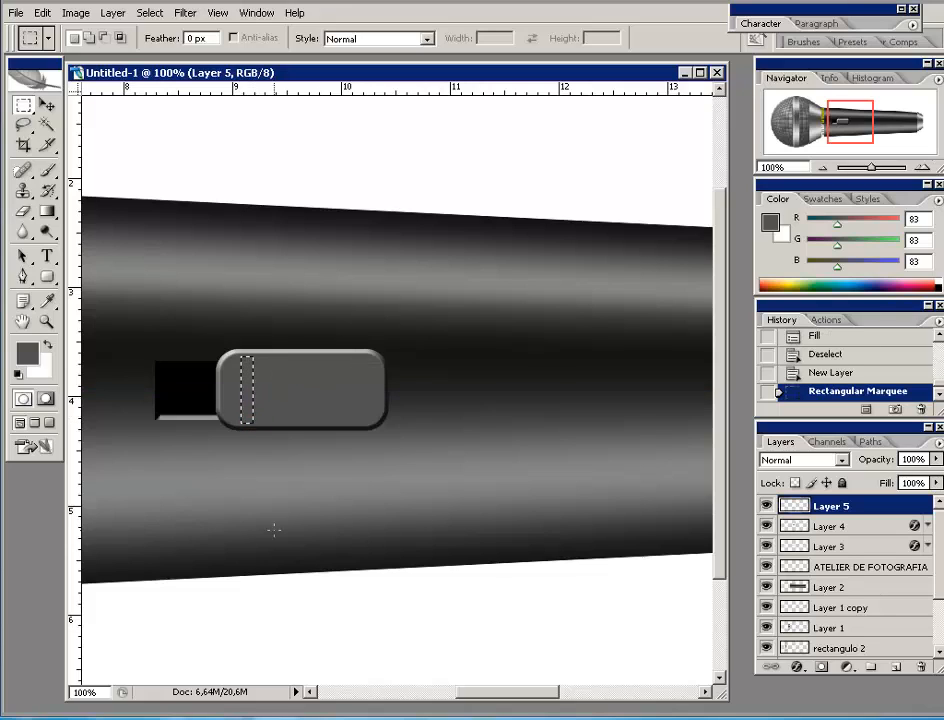
click(27, 355)
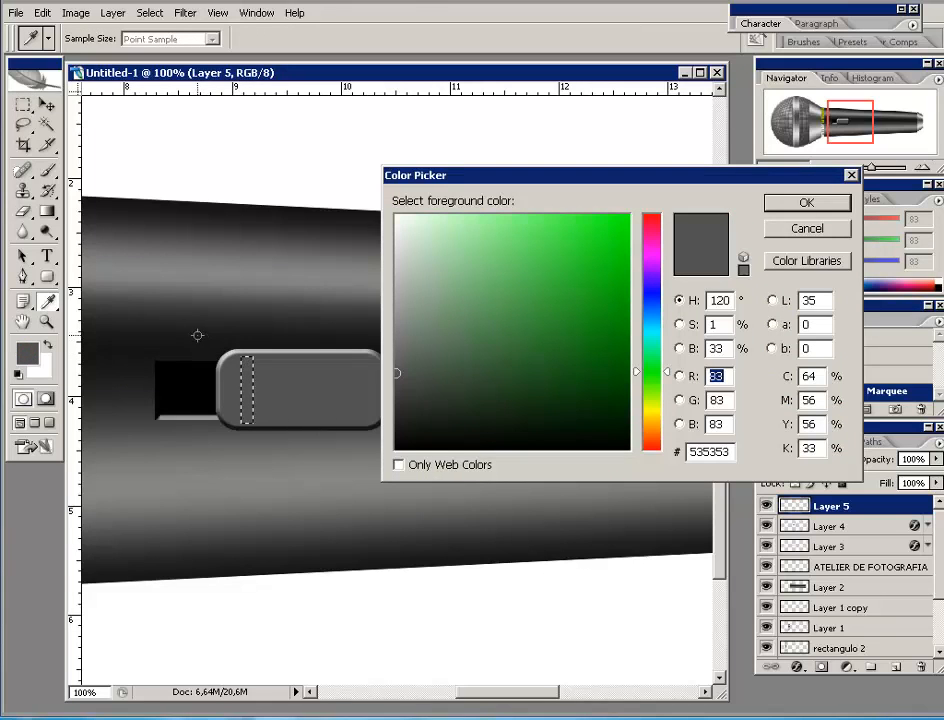
click(196, 312)
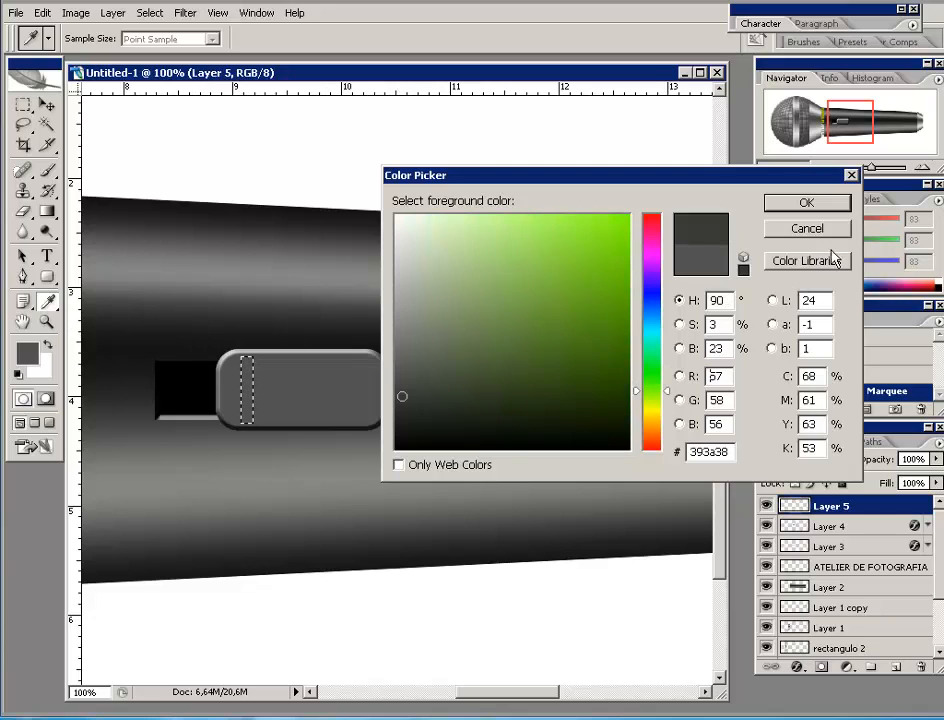
click(830, 201)
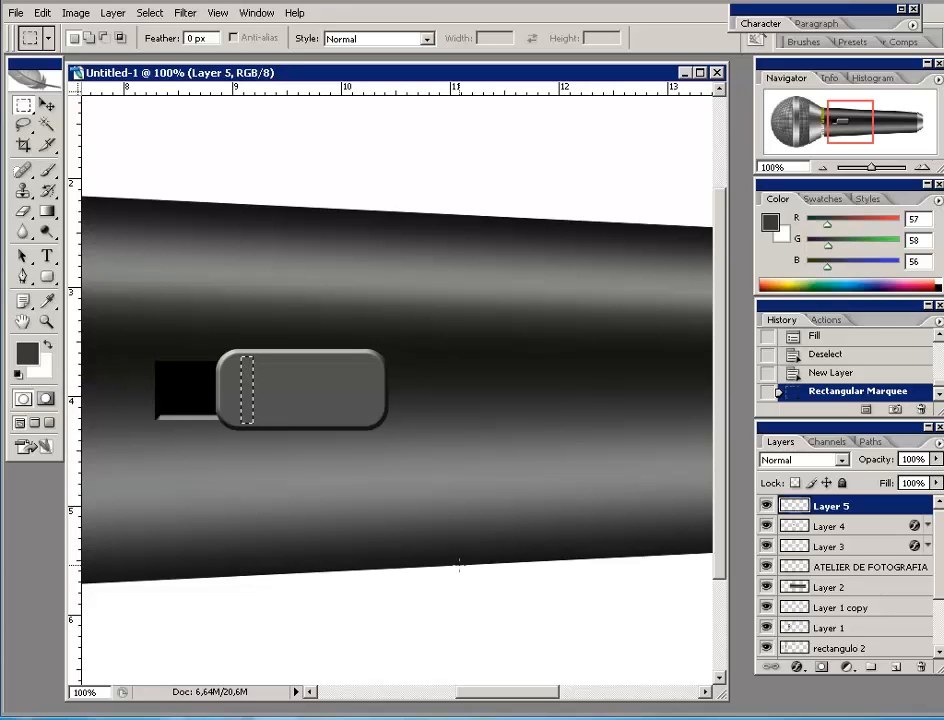
key(alt+BackSpace)
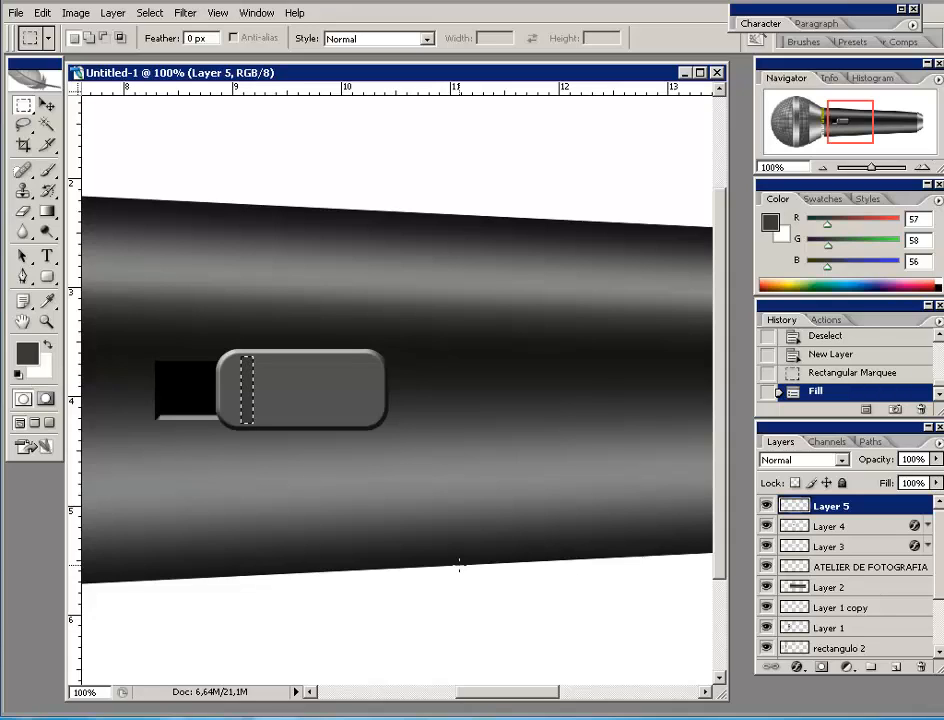
key(ctrl+d)
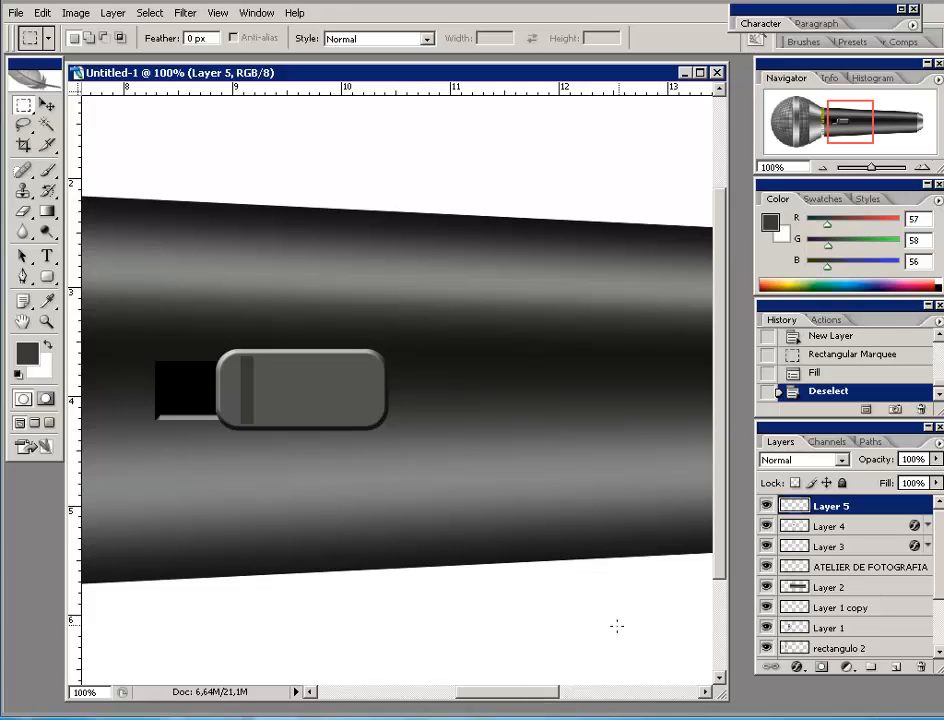
- Give Layer 5's dark bar a Bevel and Emboss with Direction Down, Size 2 px and greater Depth
click(797, 667)
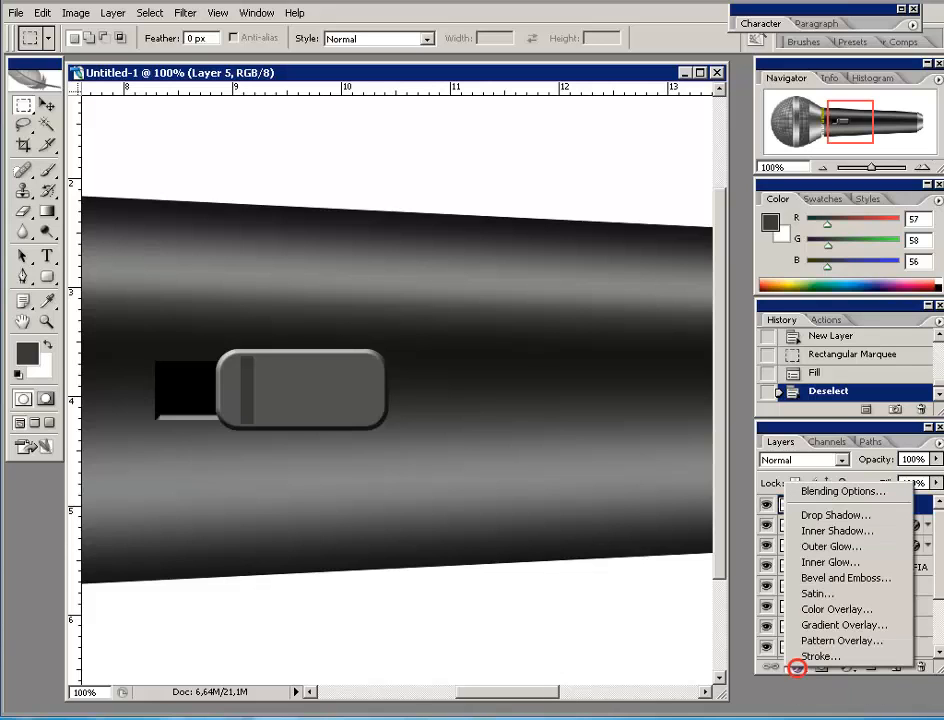
click(812, 578)
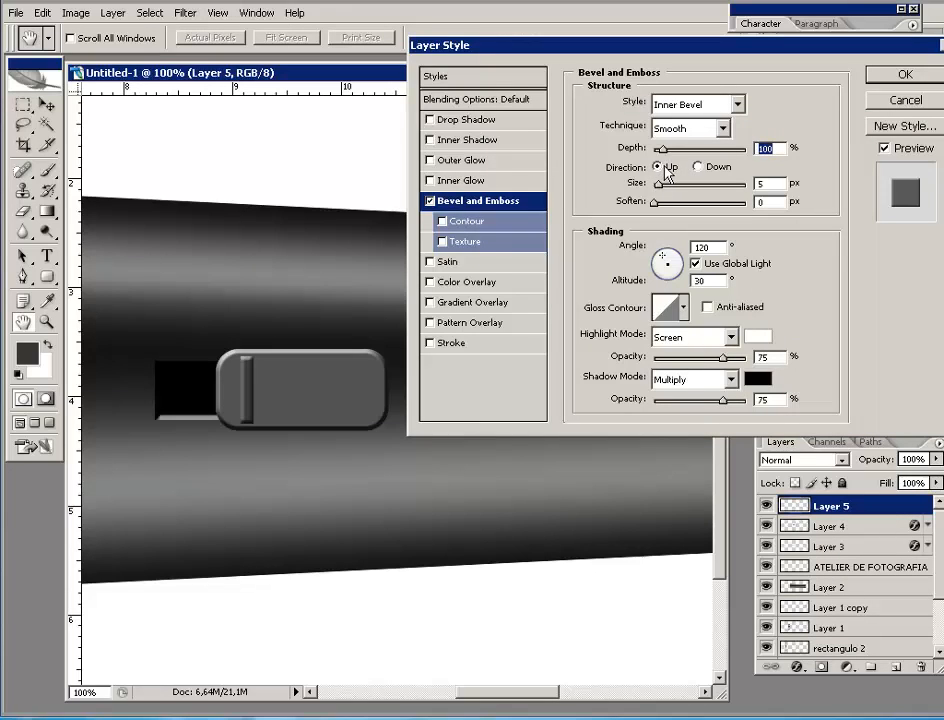
click(697, 167)
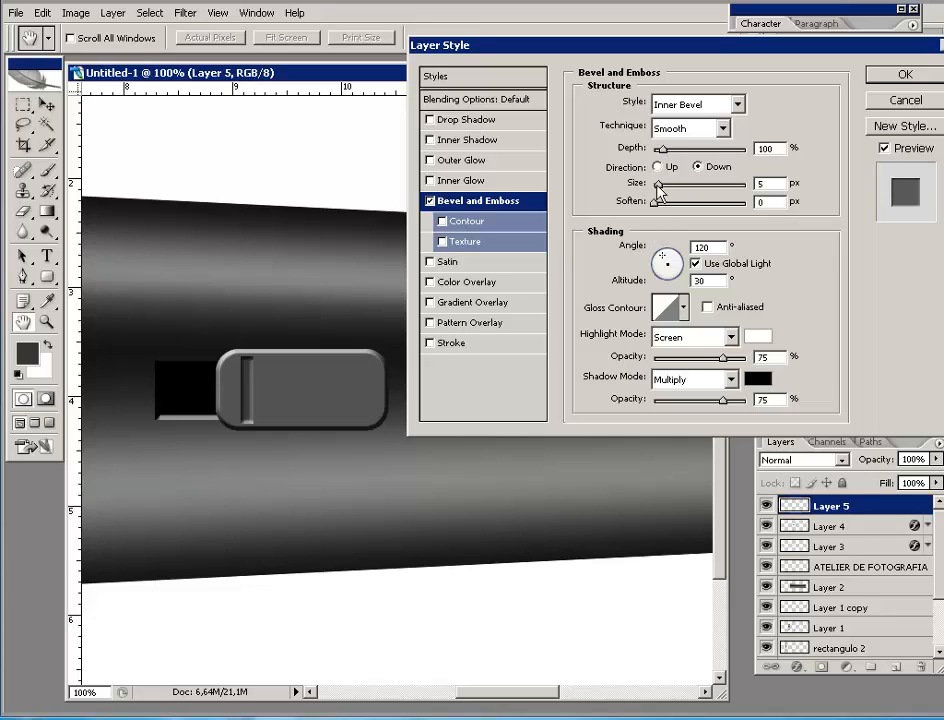
drag(658, 185, 656, 186)
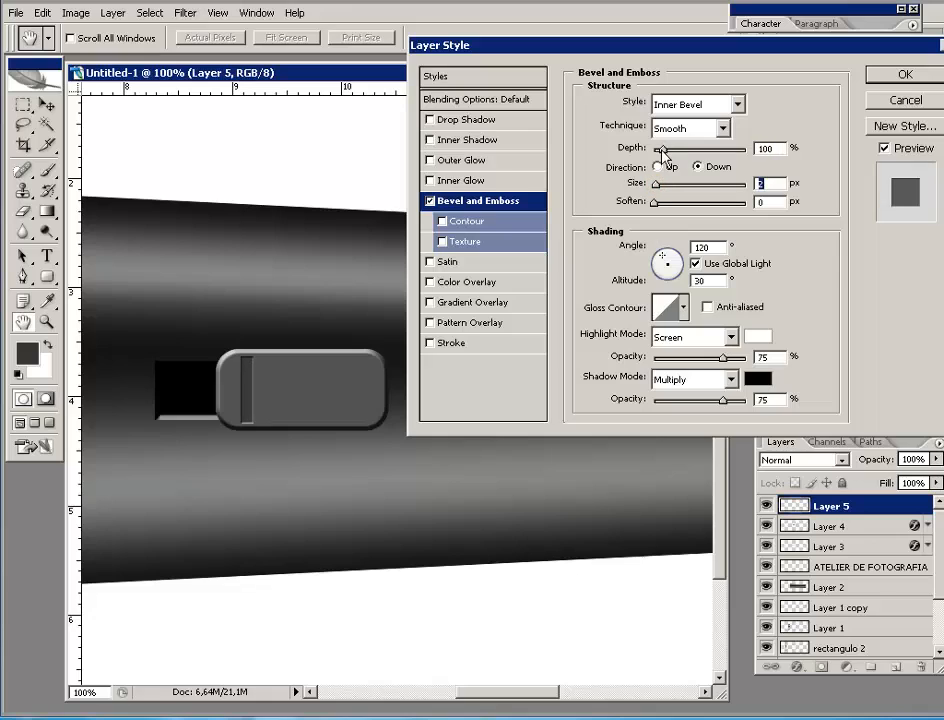
drag(661, 150, 676, 156)
click(906, 76)
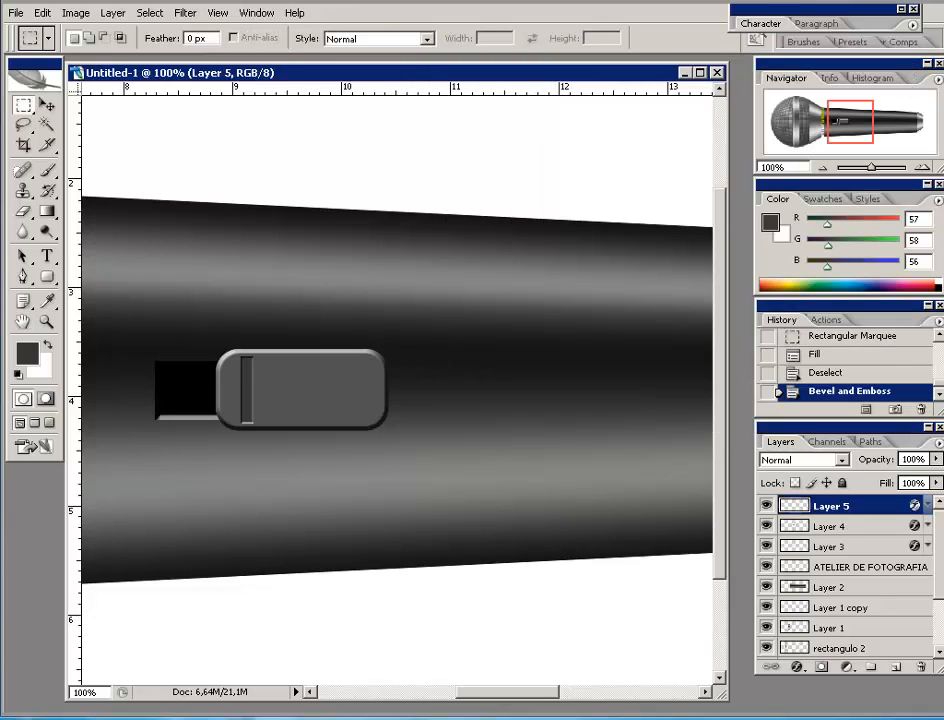
click(46, 104)
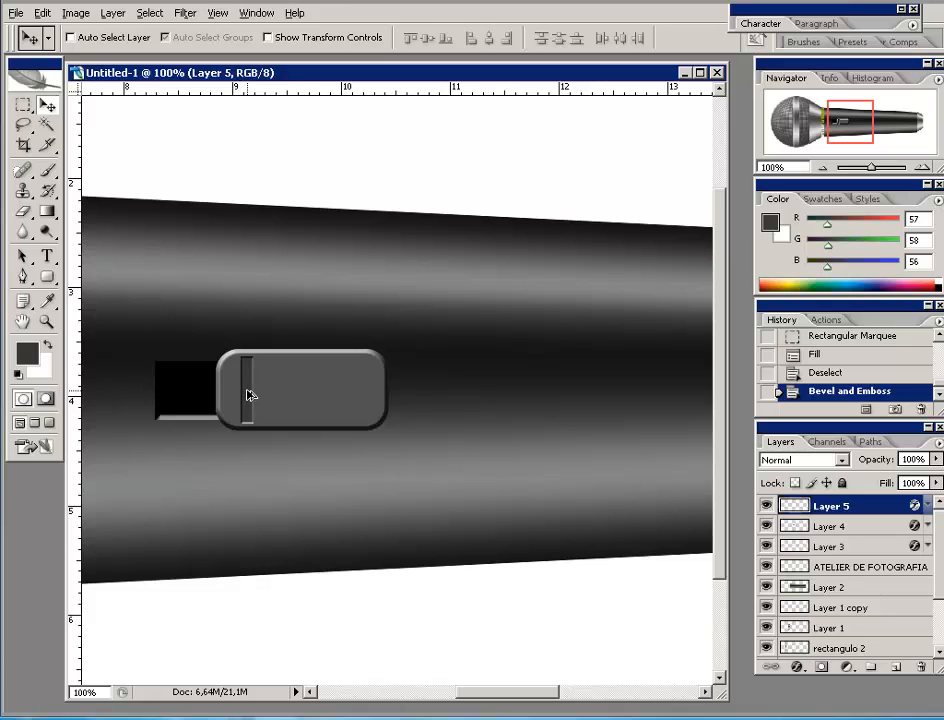
- Duplicate the beveled stripe three times to the right, nudging each into even spacing
drag(247, 392, 281, 393)
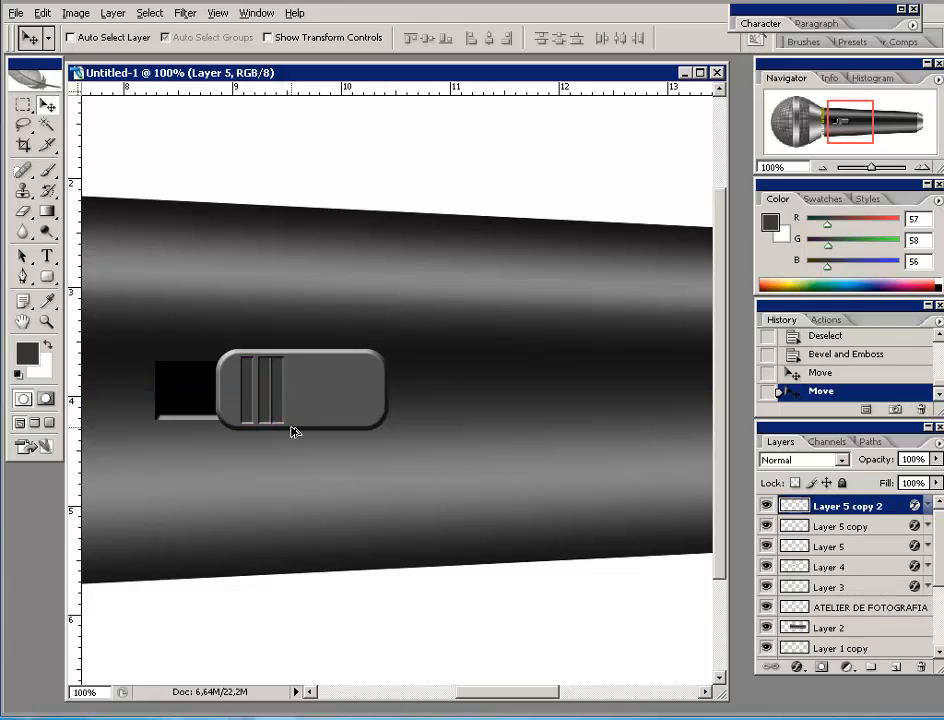
key(Right)
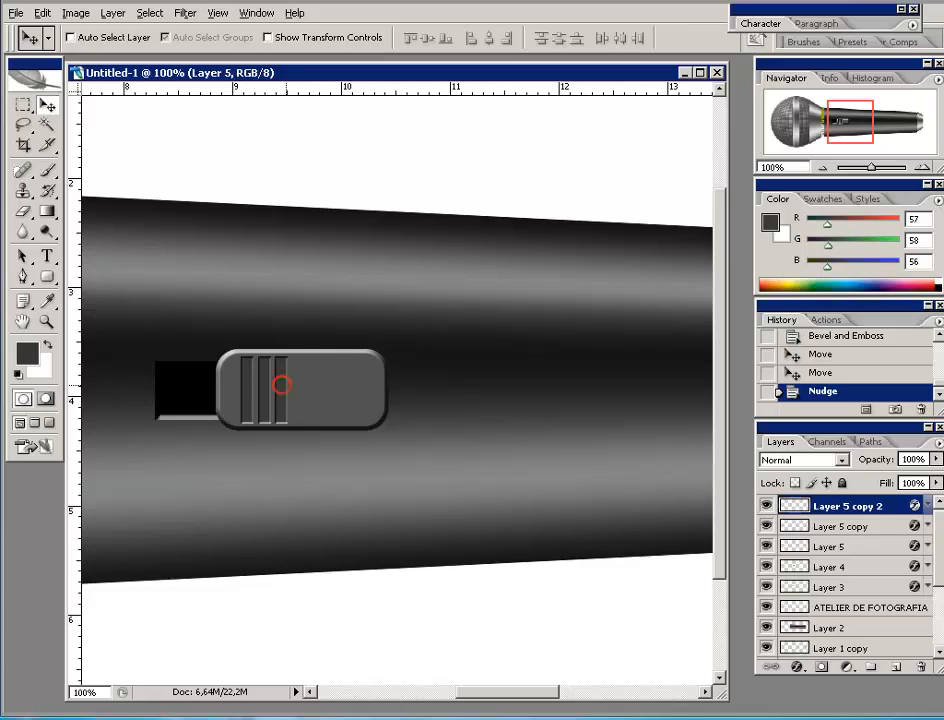
drag(282, 384, 303, 386)
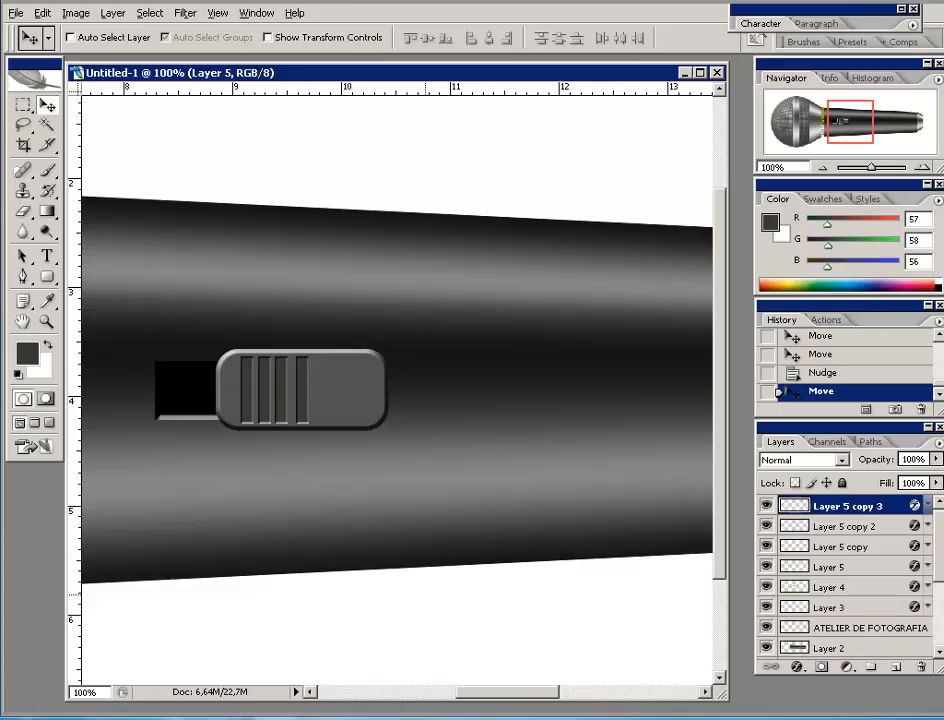
key(Left)
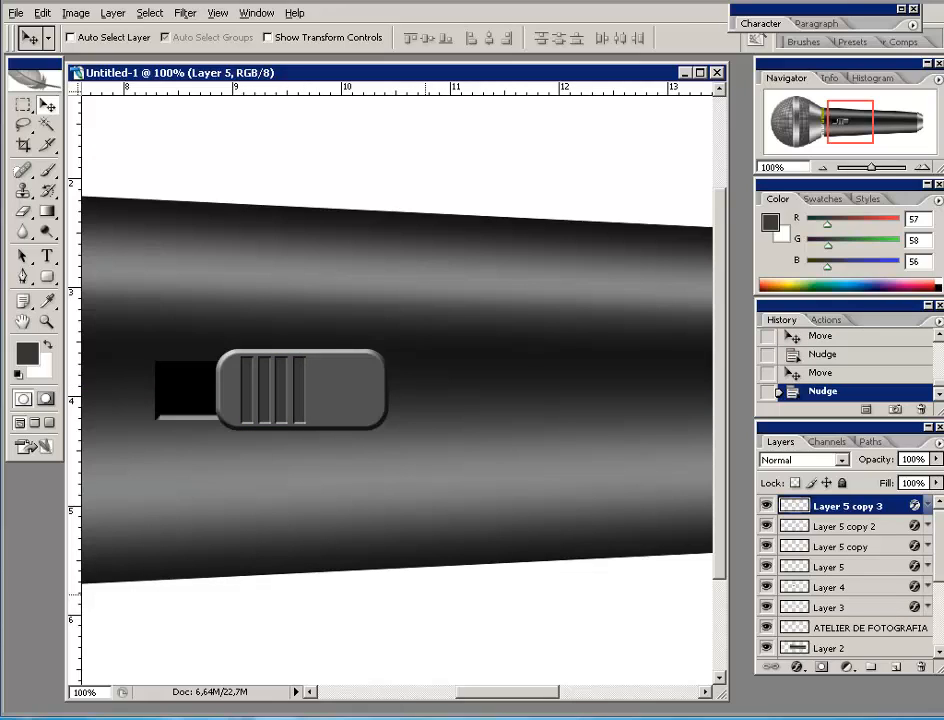
key(Left)
drag(301, 394, 323, 397)
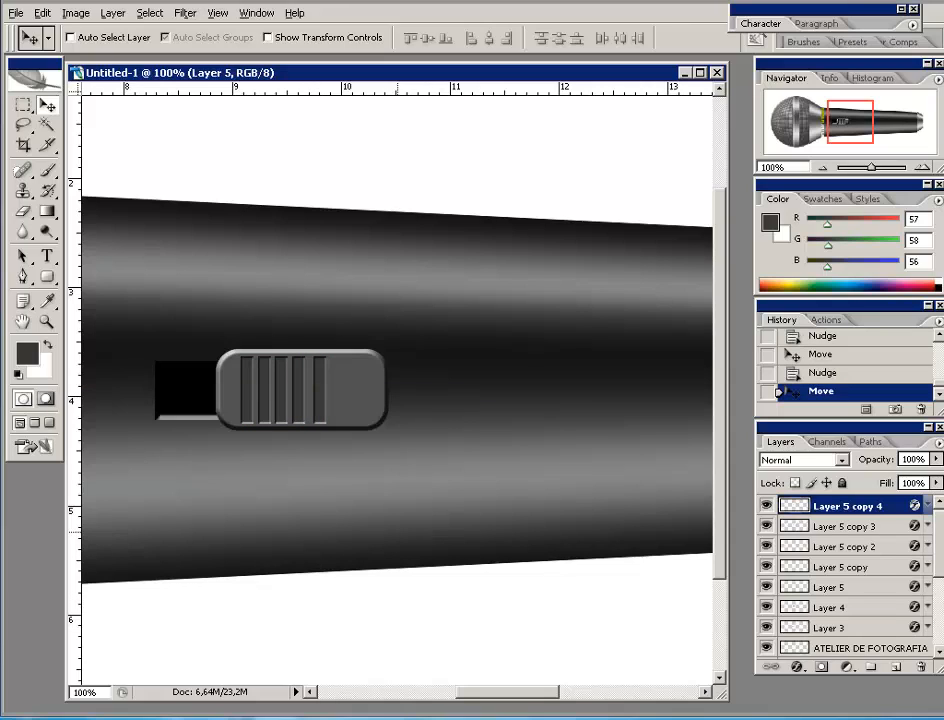
key(Left)
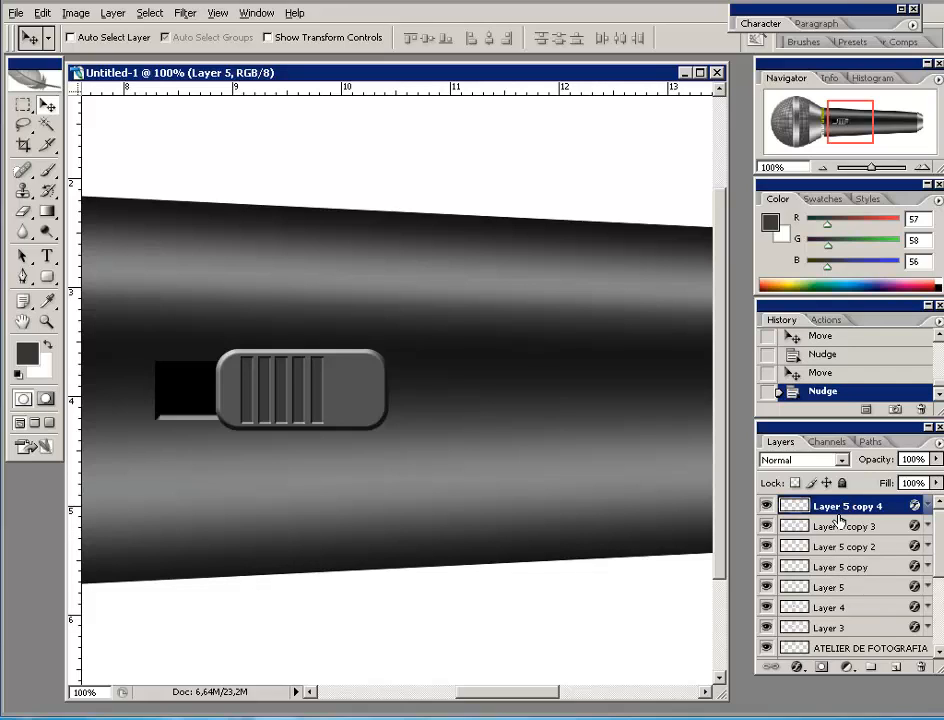
- Add the remaining stripes up to a seventh grip ridge, nudging them evenly apart
drag(320, 411, 337, 400)
key(Right)
key(Right)
key(Right)
key(Right)
key(Right)
key(Right)
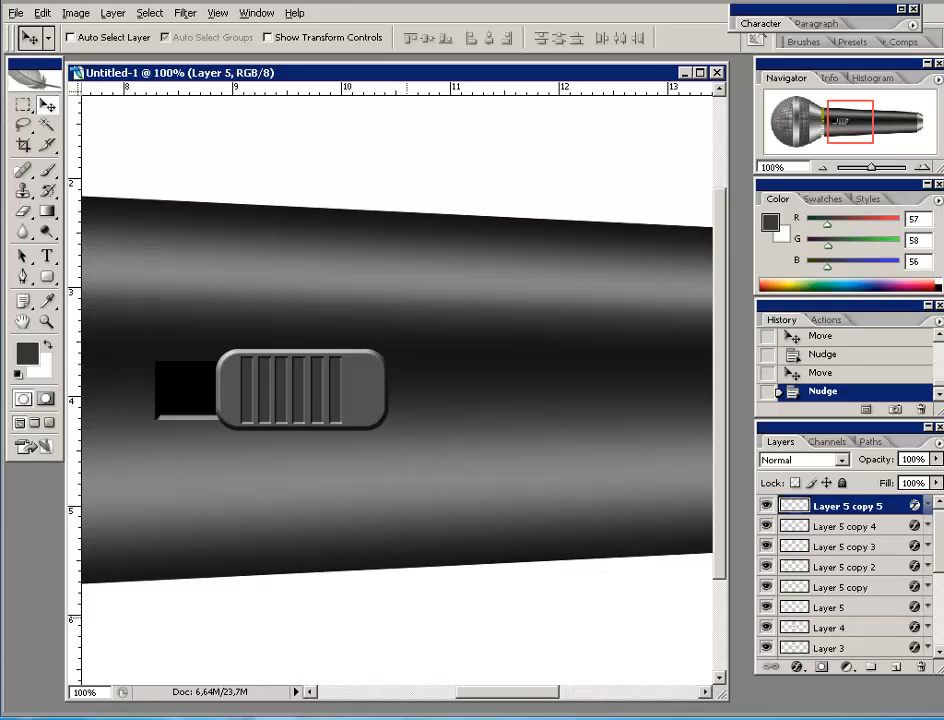
key(Right)
drag(337, 392, 360, 396)
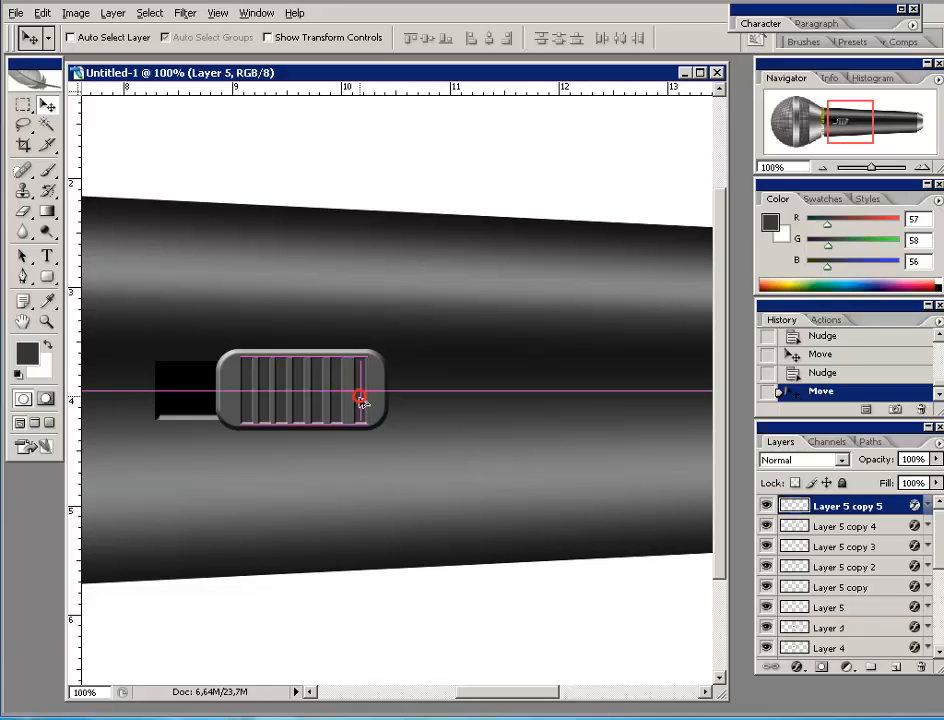
key(Right)
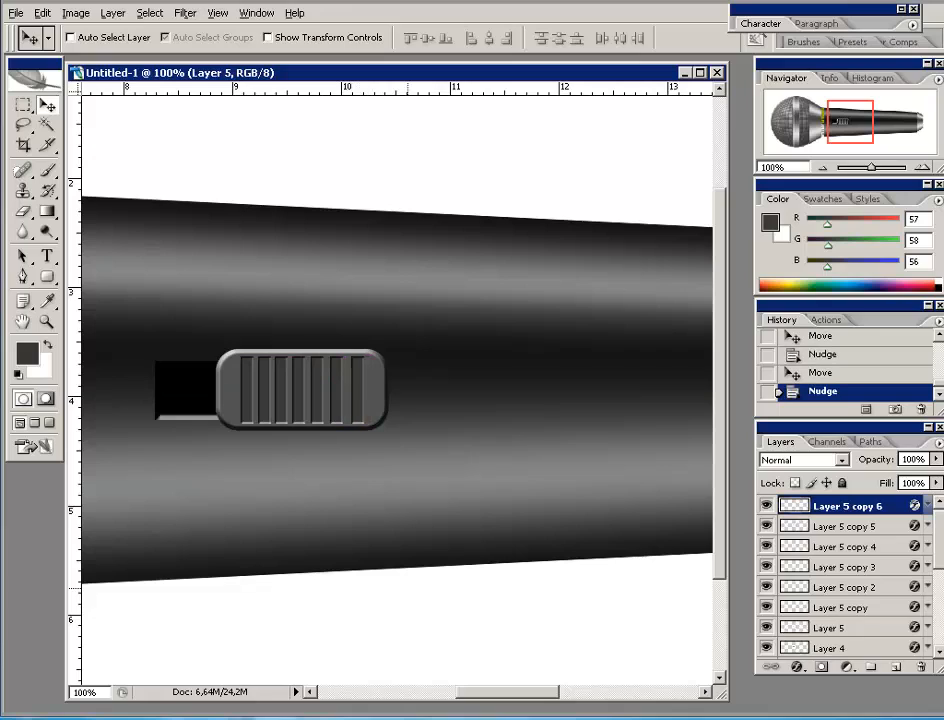
key(Left)
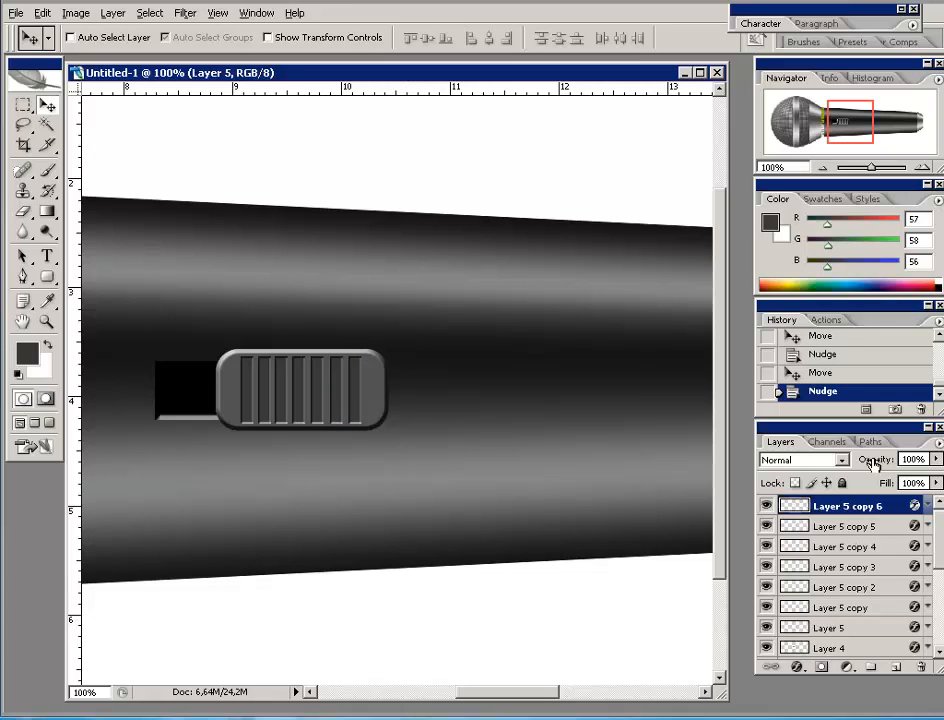
- Merge Layer 5 through Layer 5 copy 6 into one layer and verify it by toggling visibility
click(855, 629)
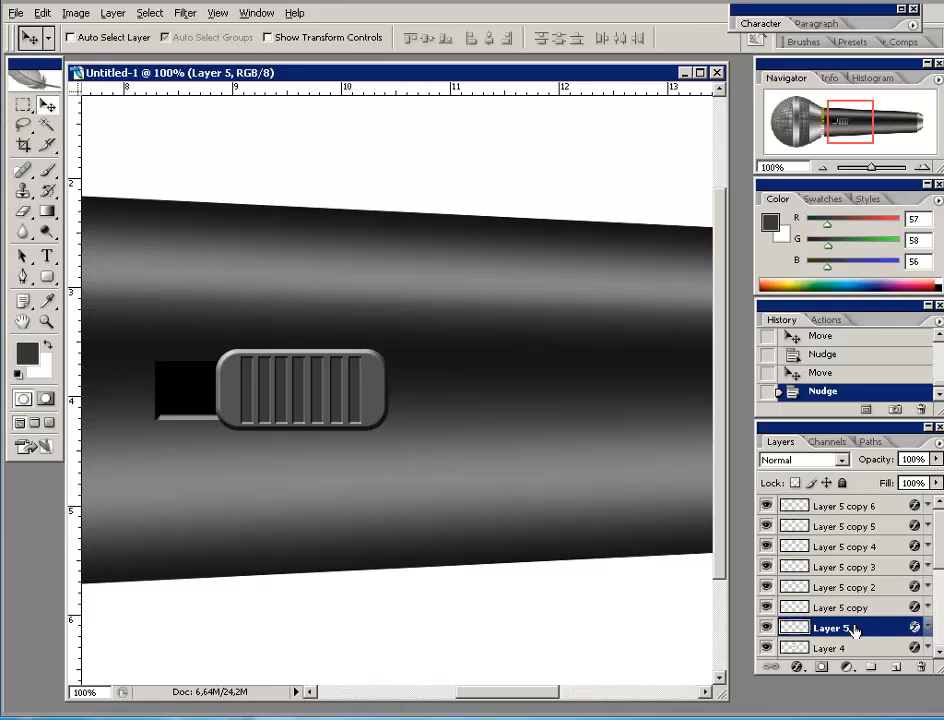
shift+click(849, 507)
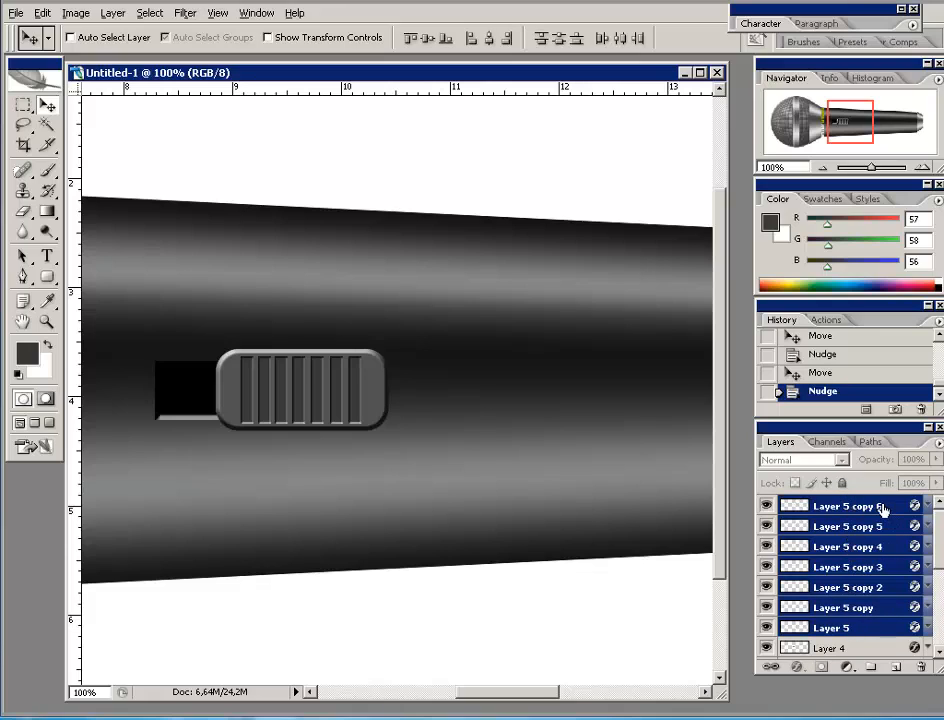
right_click(820, 508)
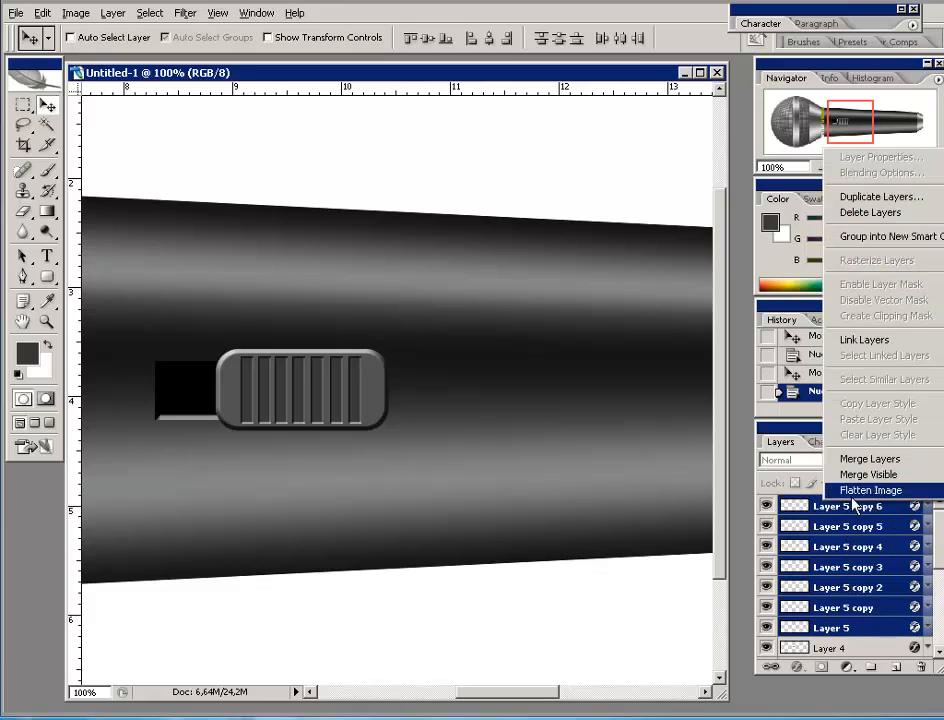
click(855, 462)
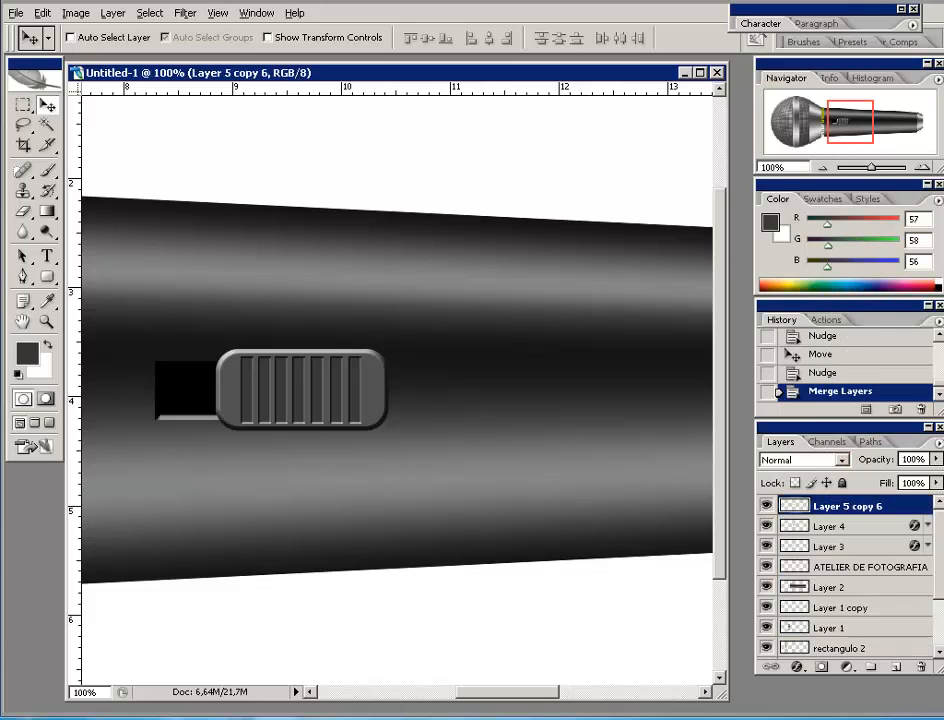
click(765, 511)
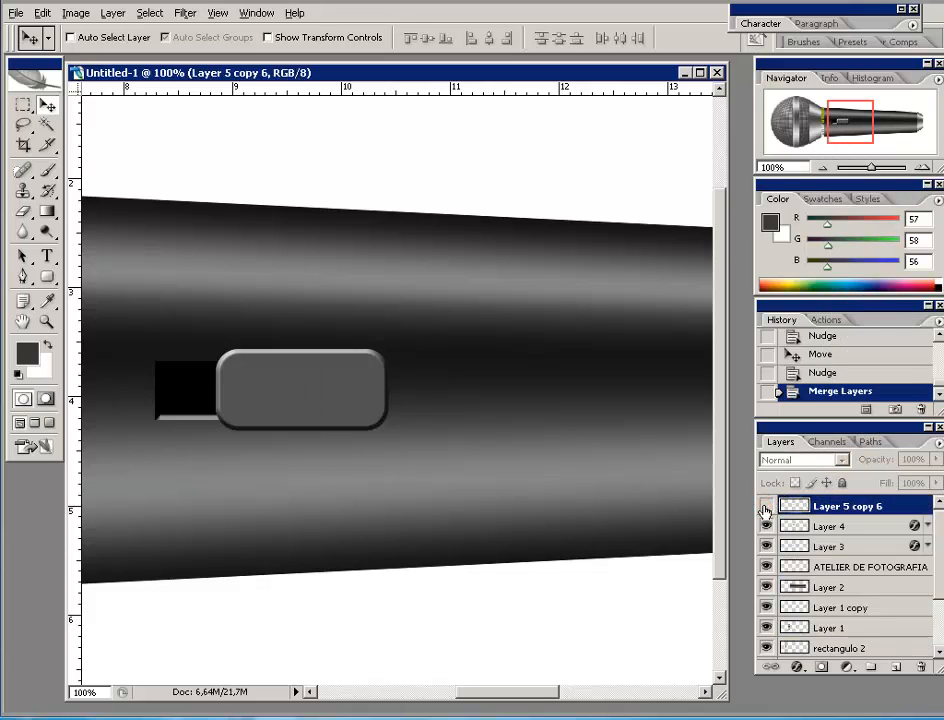
click(765, 510)
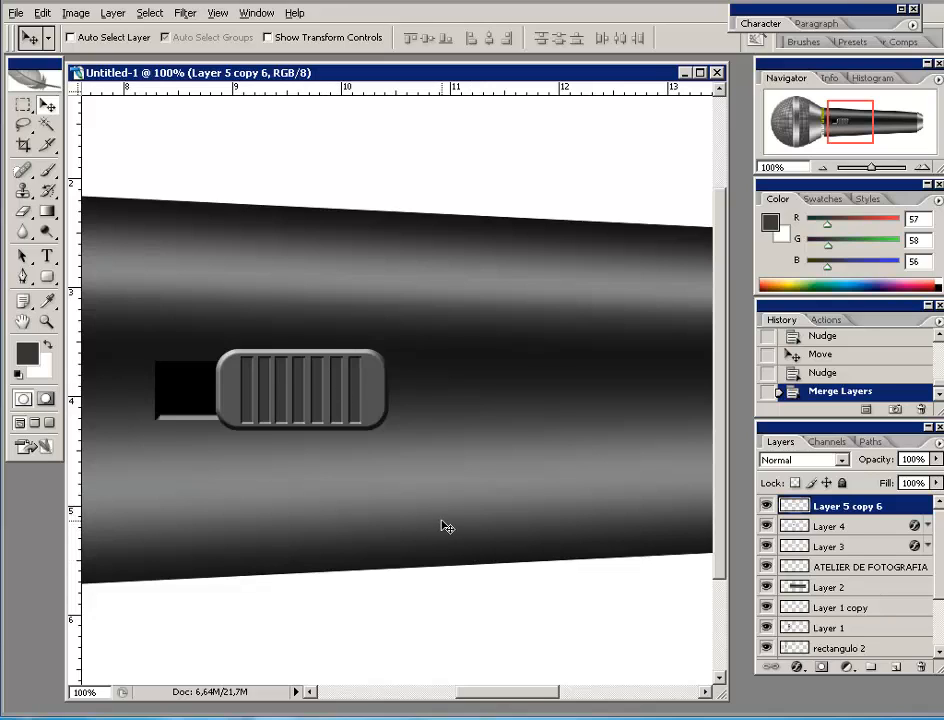
- Distort the merged stripes into a diagonal slant, shorten their bottom edge, and shift them left
key(ctrl+t)
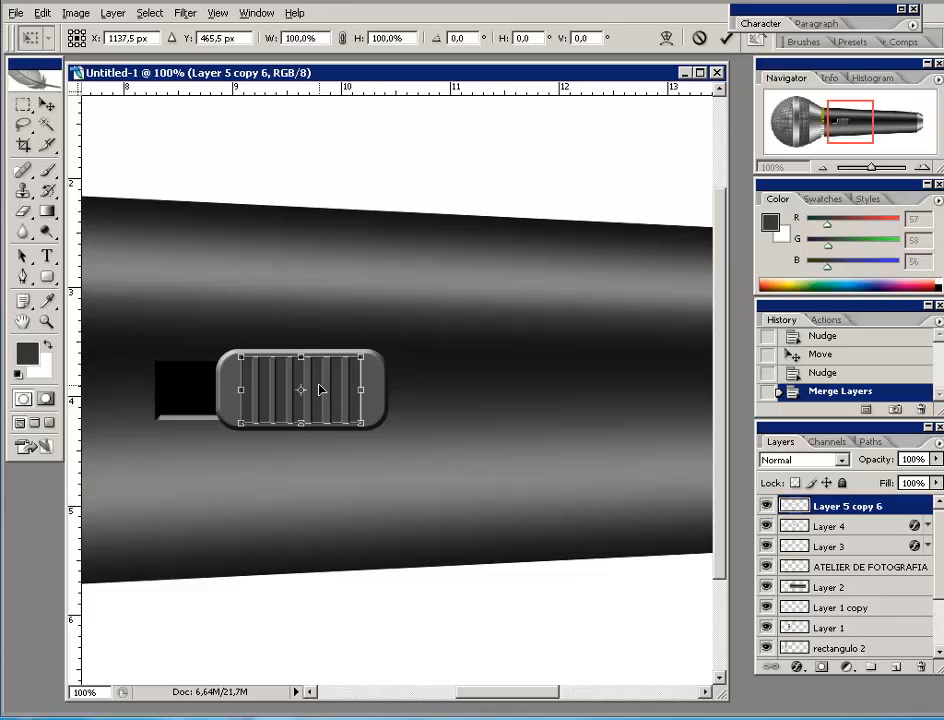
right_click(318, 386)
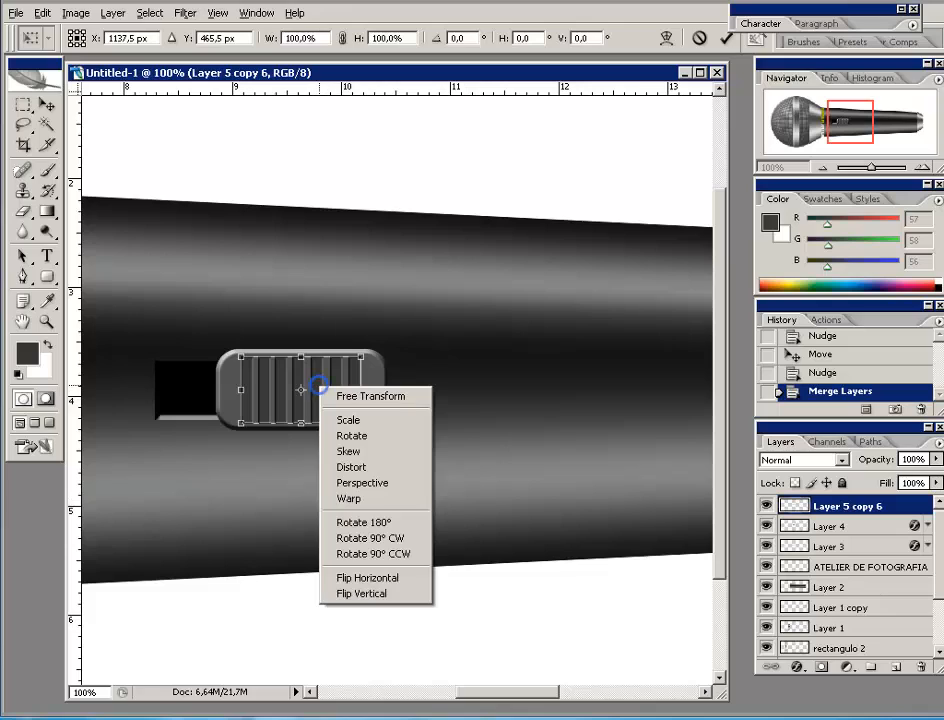
click(356, 468)
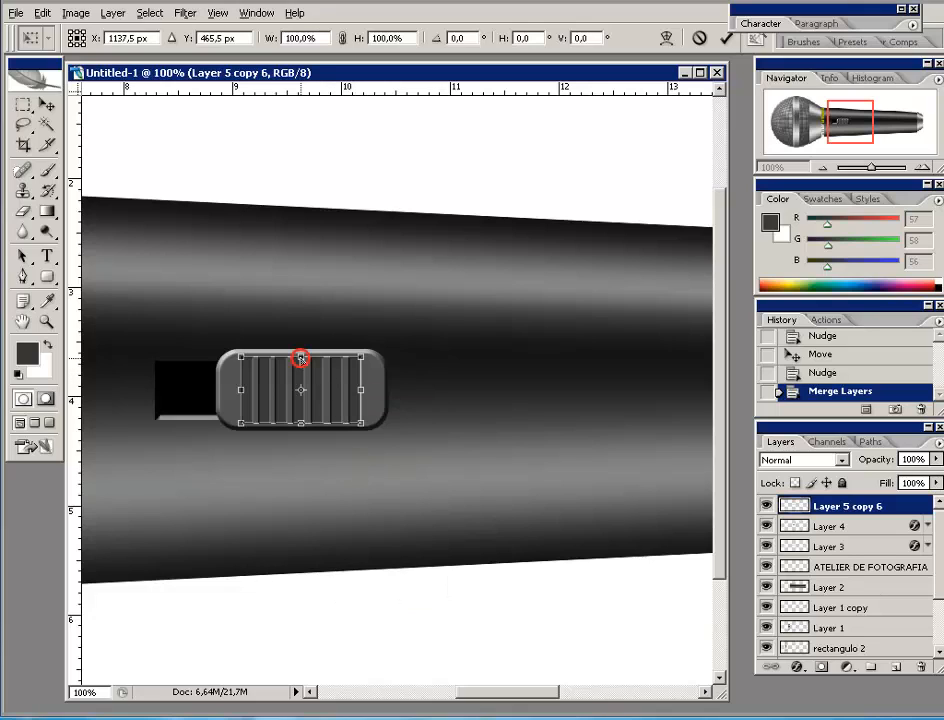
mouse_move(300, 358)
mouse_down()
mouse_move(312, 352)
mouse_move(317, 361)
mouse_up()
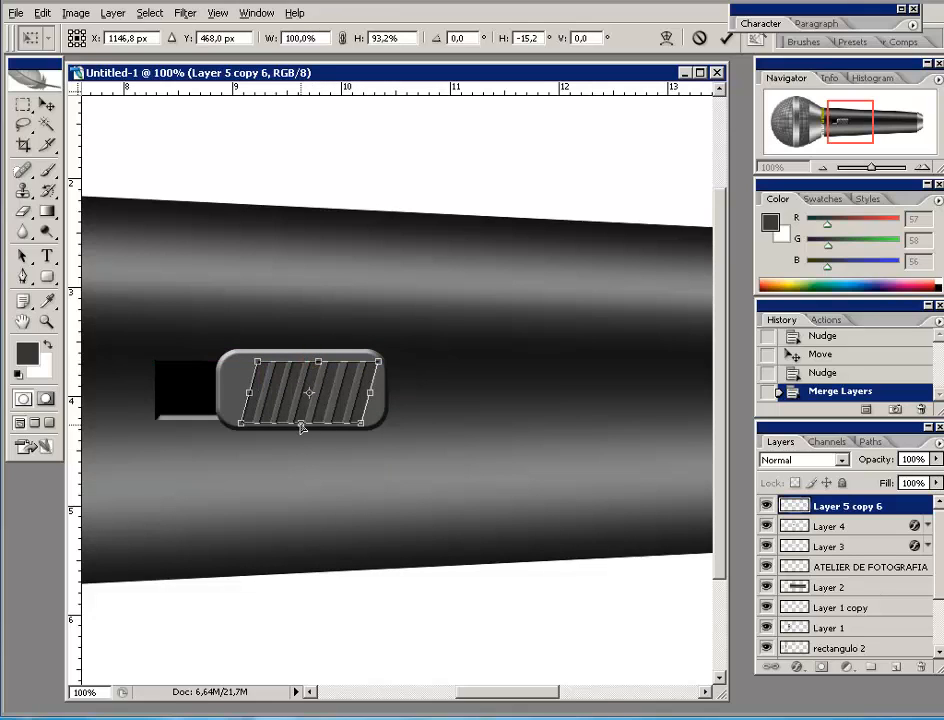
drag(300, 425, 297, 429)
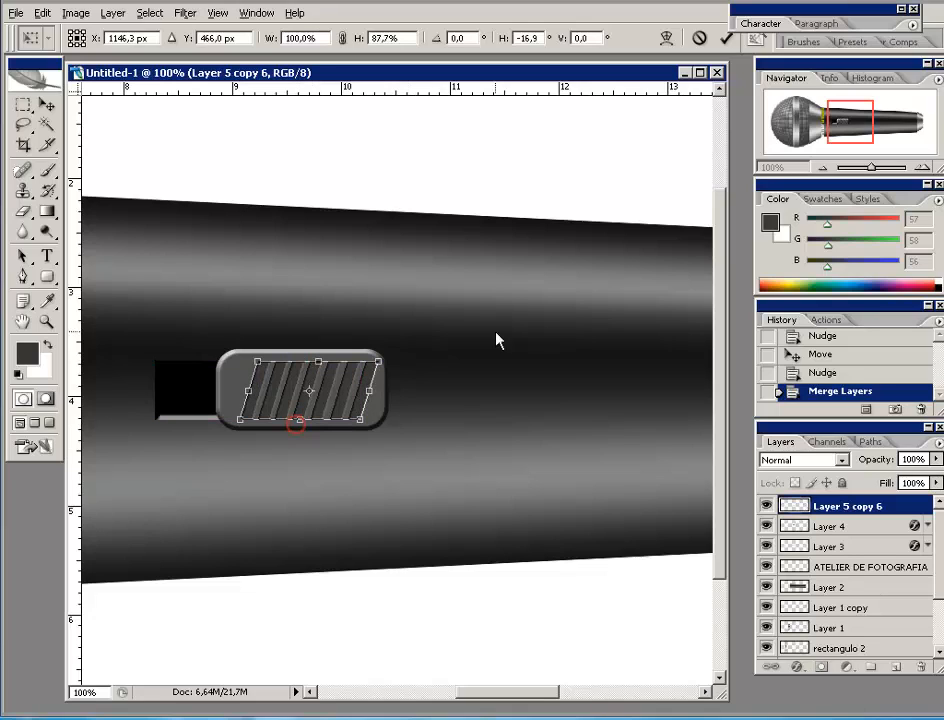
click(727, 39)
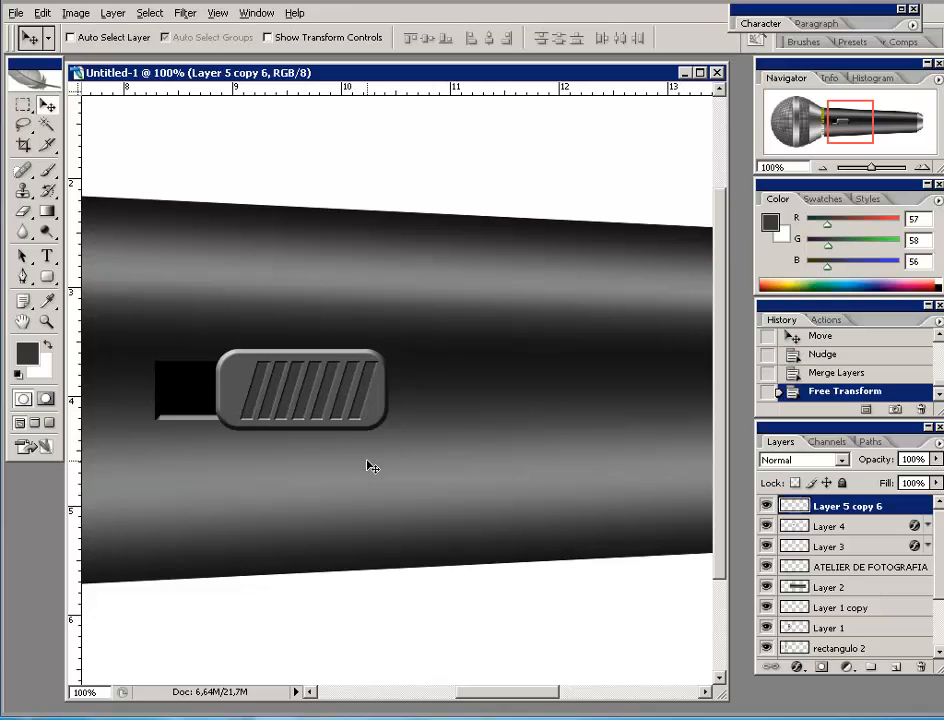
drag(303, 403, 296, 402)
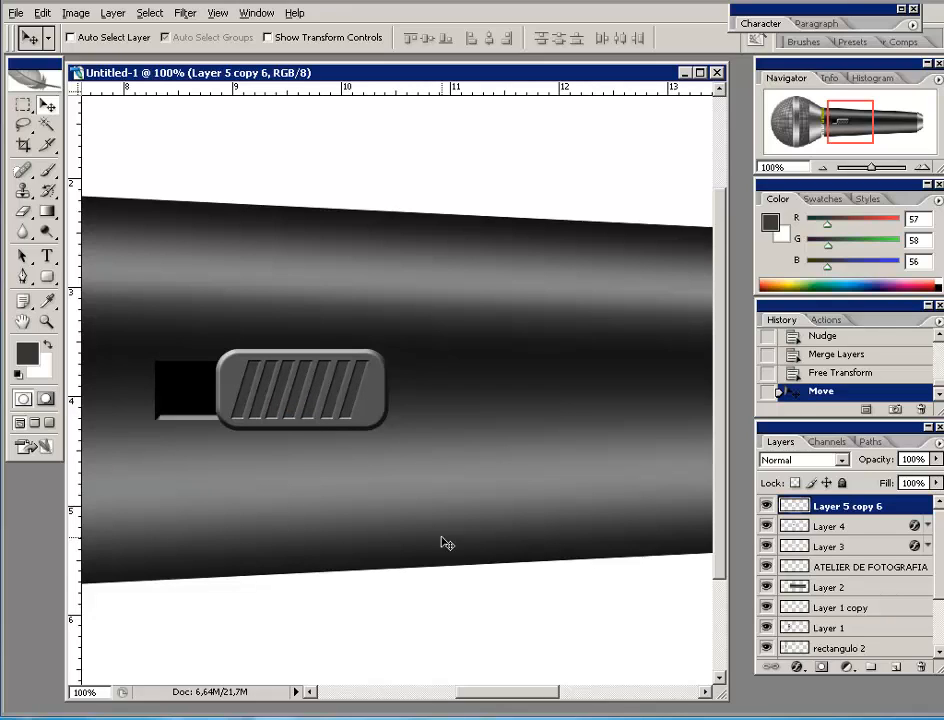
- Link the switch knob Layer 4 with Layer 5 copy 6 and slide them left along the slot
click(820, 167)
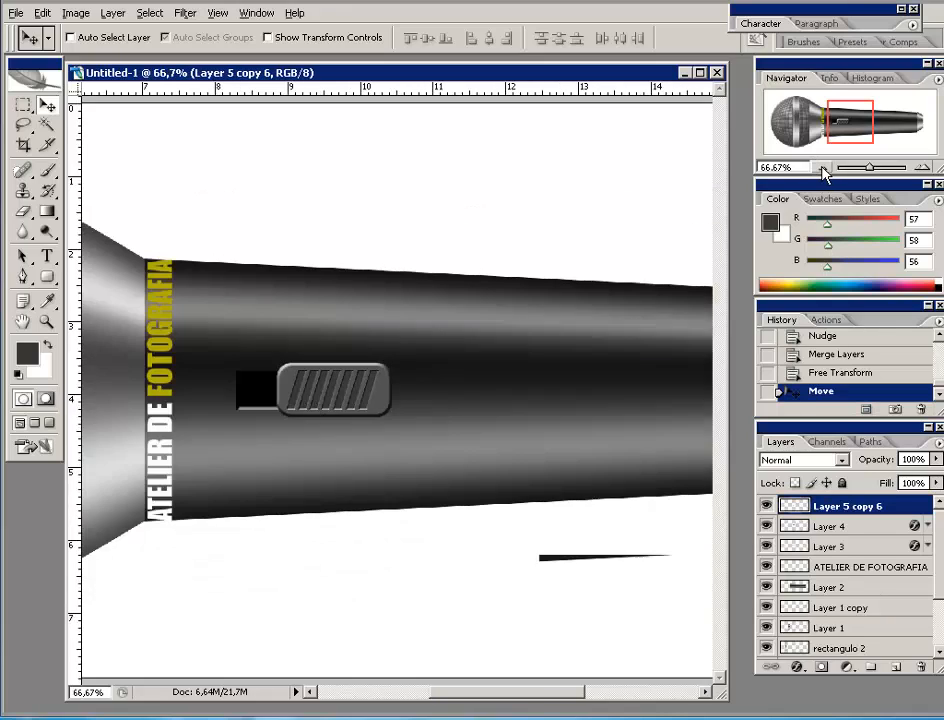
click(820, 167)
click(820, 167)
click(820, 167)
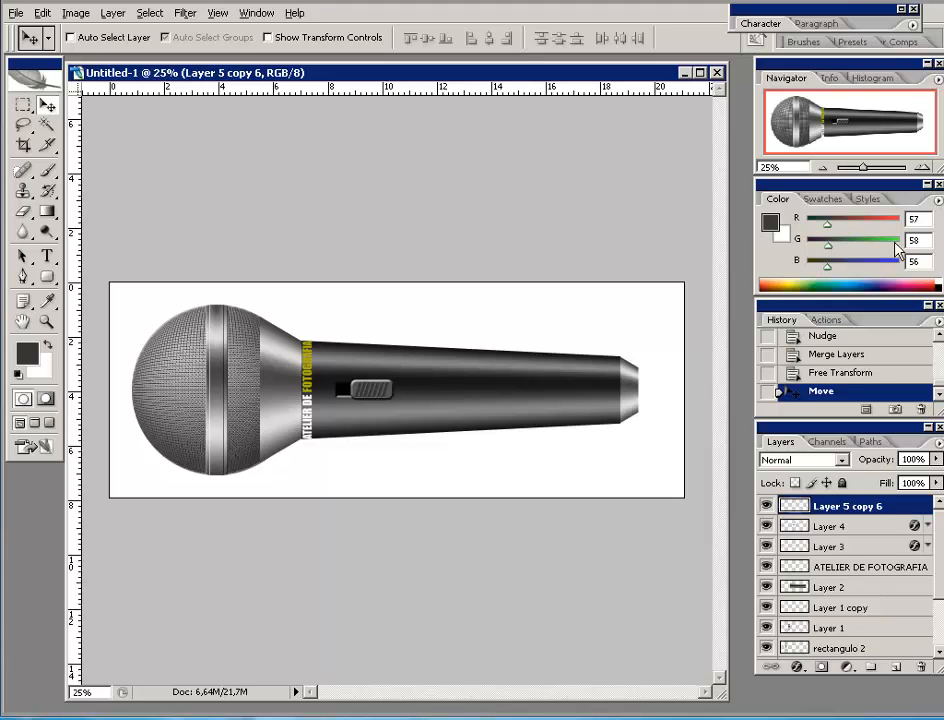
click(922, 167)
click(922, 167)
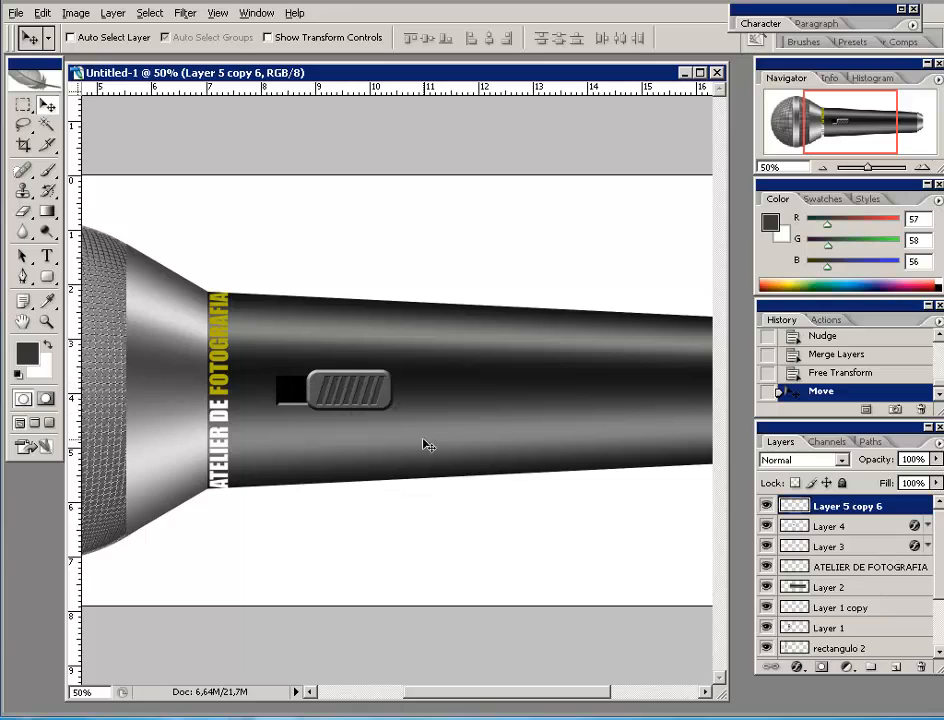
click(766, 527)
click(766, 527)
shift+click(857, 527)
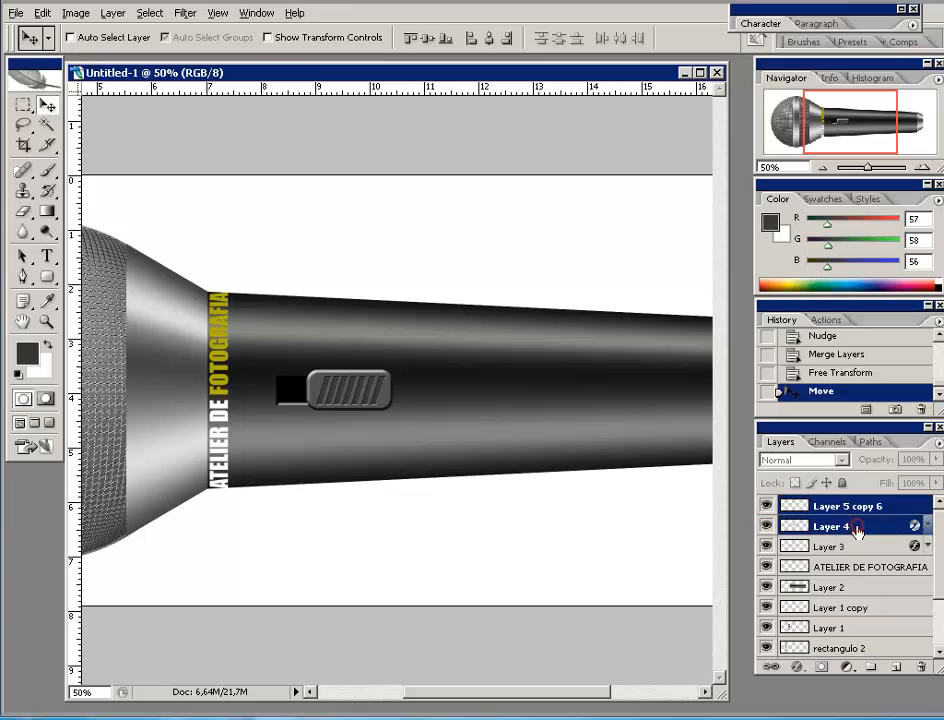
click(769, 667)
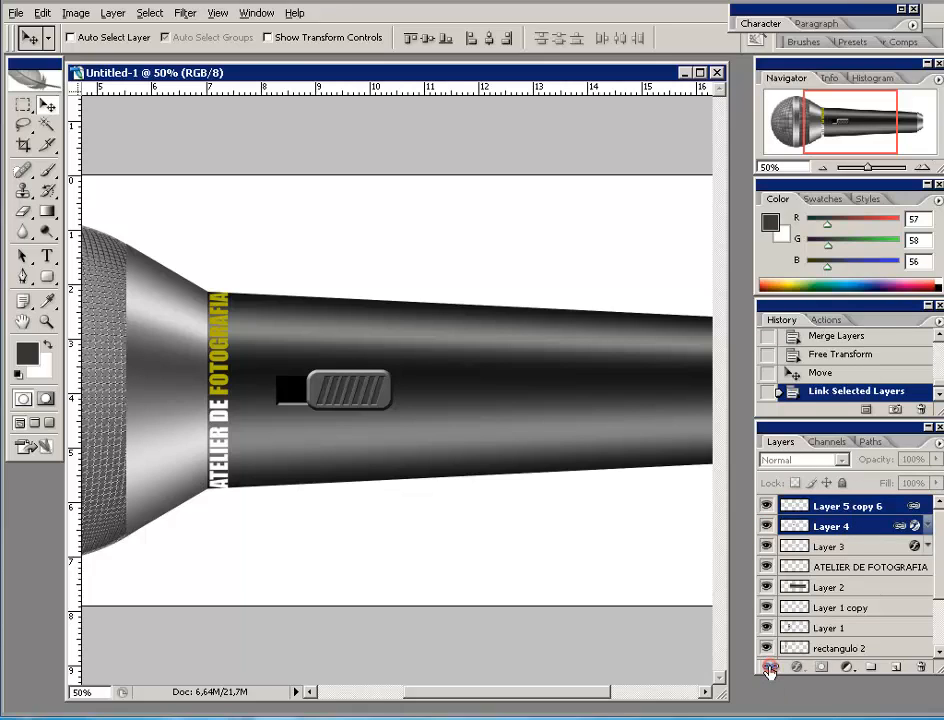
mouse_move(358, 407)
mouse_down()
mouse_move(314, 410)
mouse_move(371, 406)
mouse_move(301, 407)
mouse_move(358, 410)
mouse_move(348, 408)
mouse_up()
key(Right)
key(Right)
key(Right)
key(Right)
key(Right)
key(Right)
key(Right)
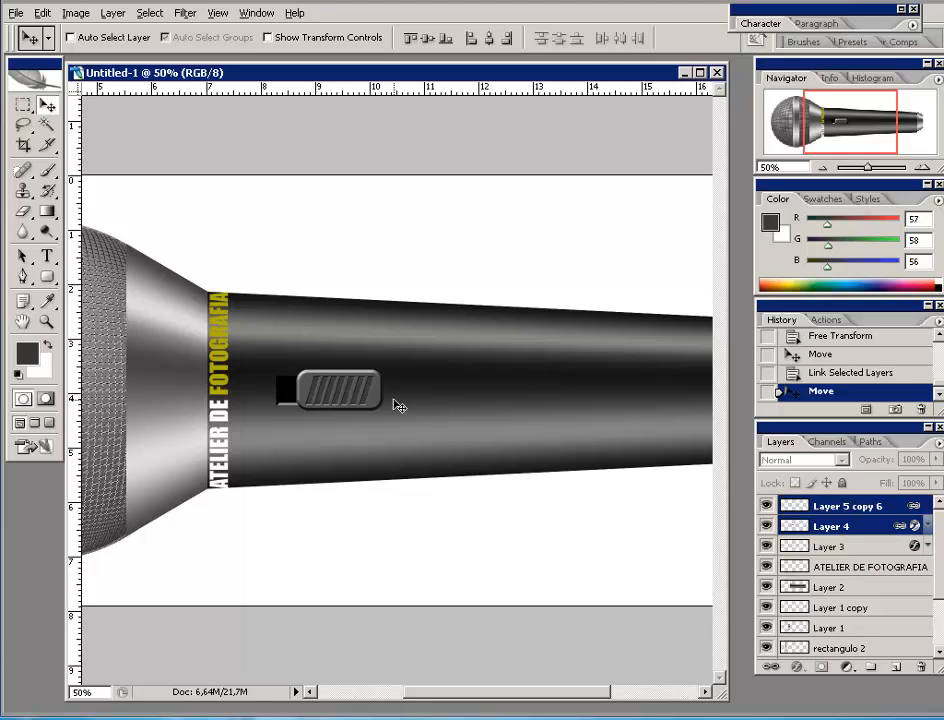
- Sample the logo's yellow and add an 8 pt 'ON' text label above the switch
click(46, 301)
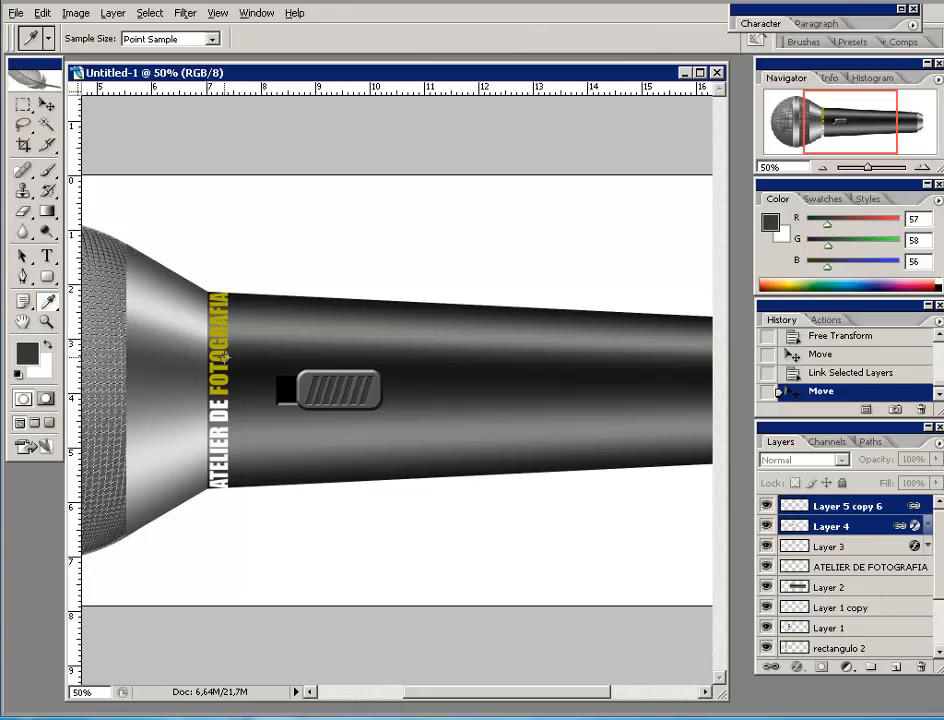
click(224, 355)
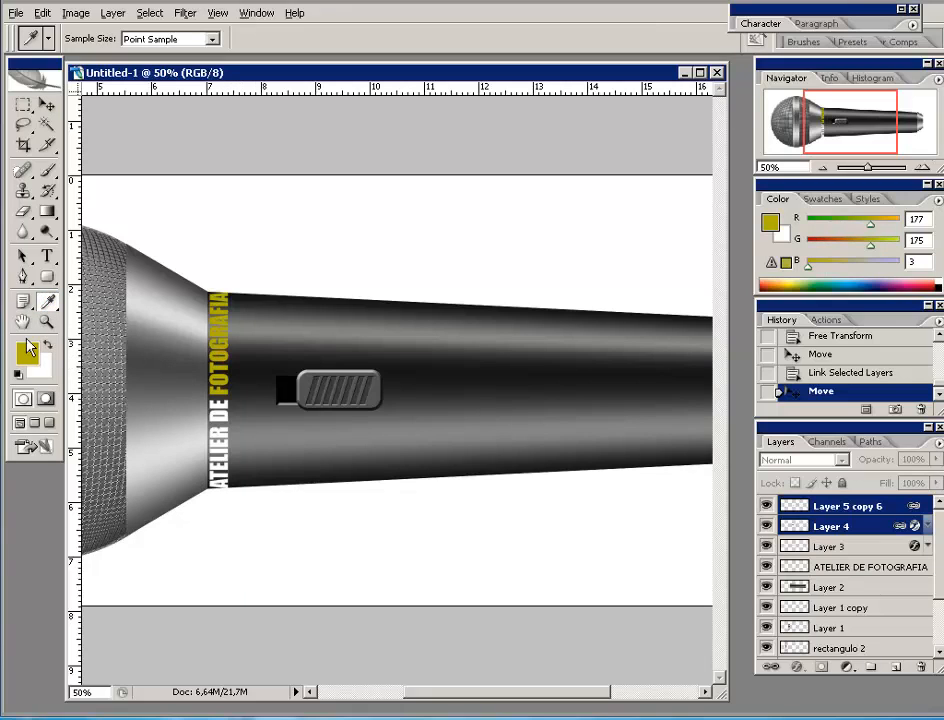
click(50, 258)
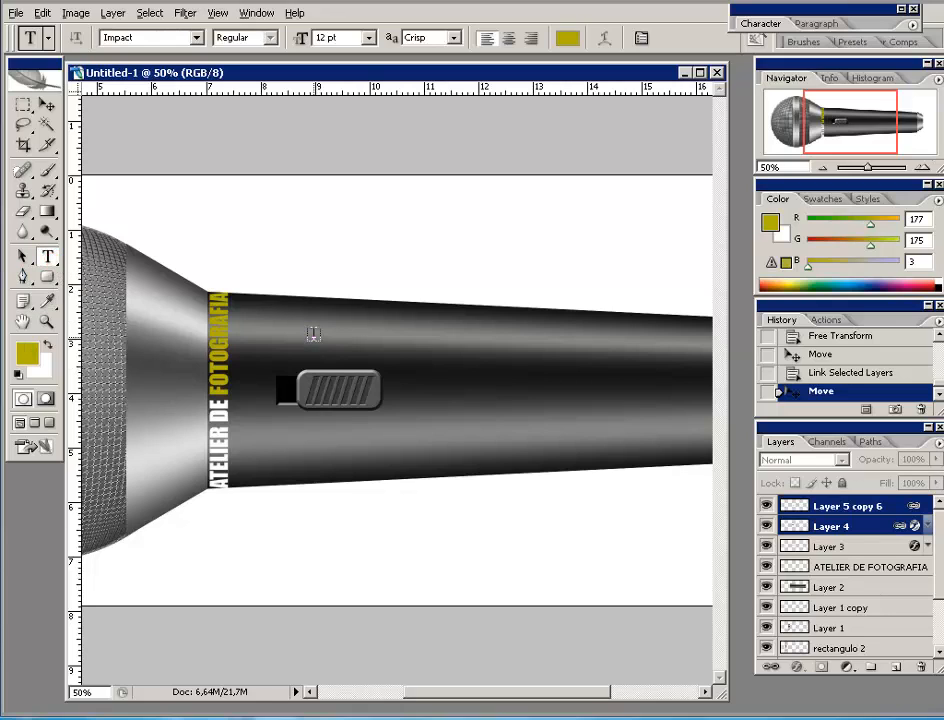
click(369, 37)
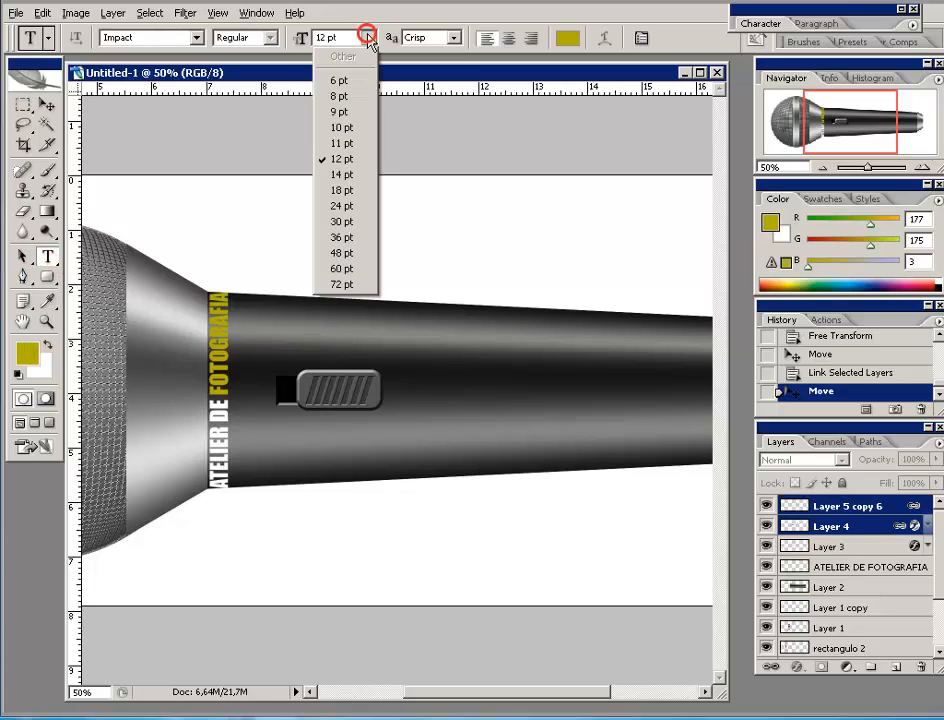
click(338, 96)
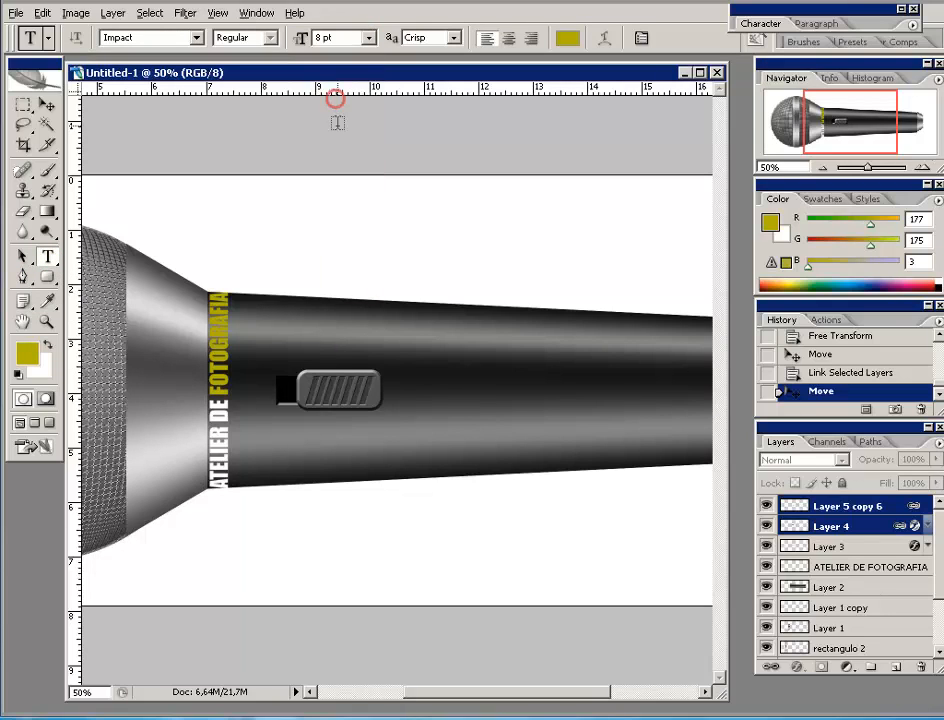
click(340, 342)
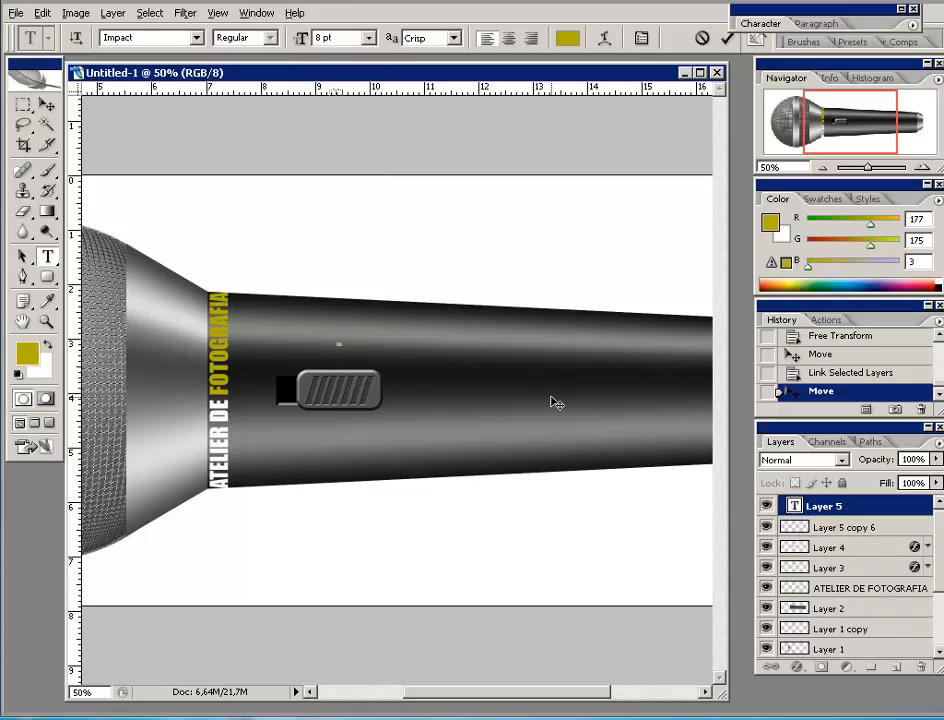
text(ON)
click(727, 38)
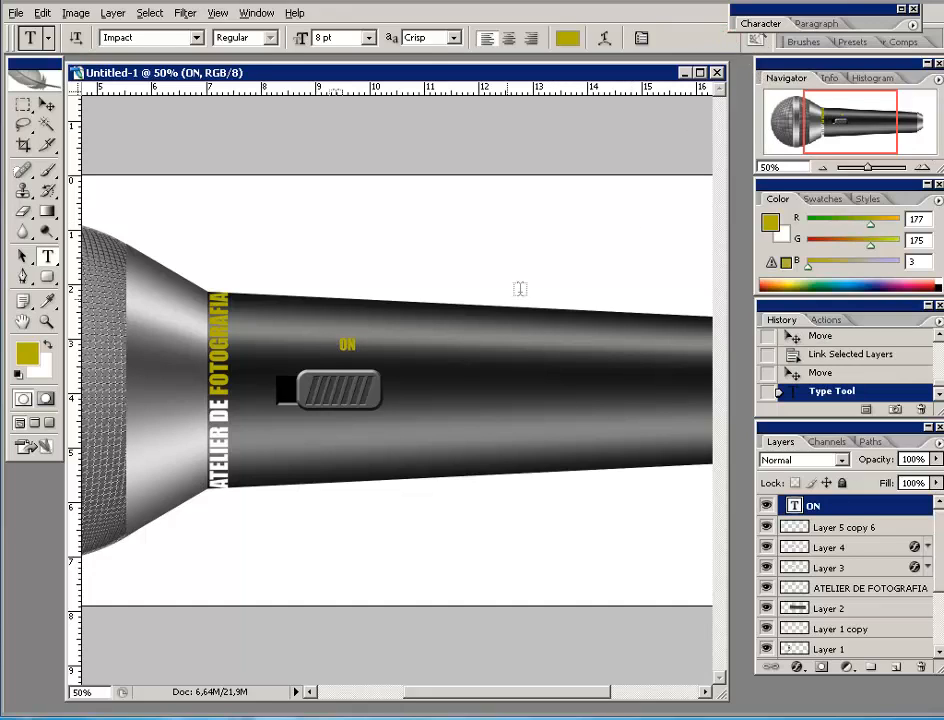
- Add an 'OF' label right of the switch, then move OF and ON beside the switch
click(430, 375)
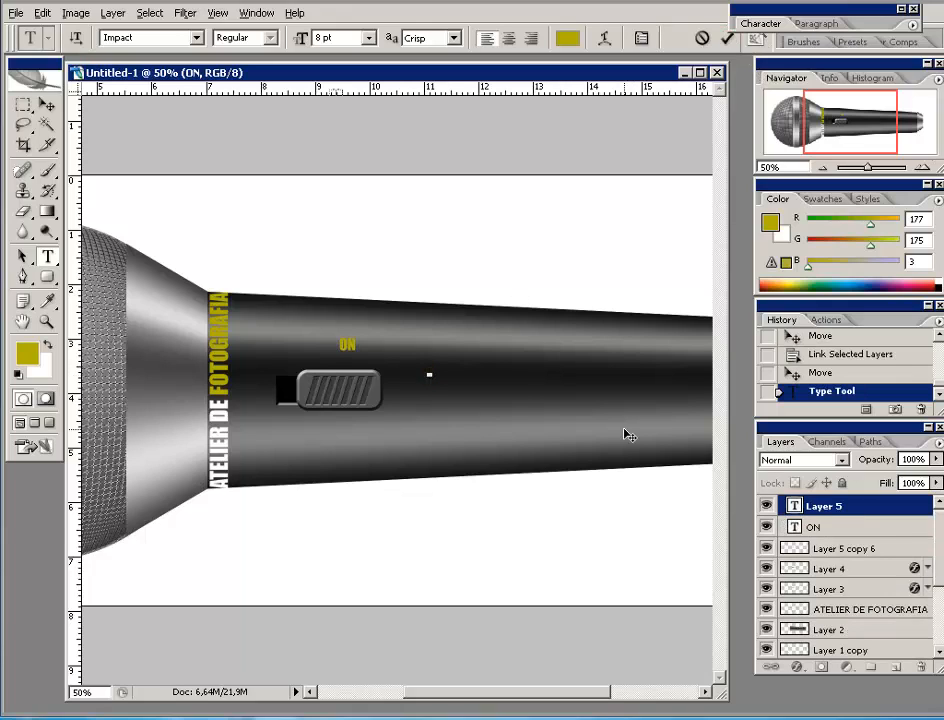
text(OF)
click(727, 38)
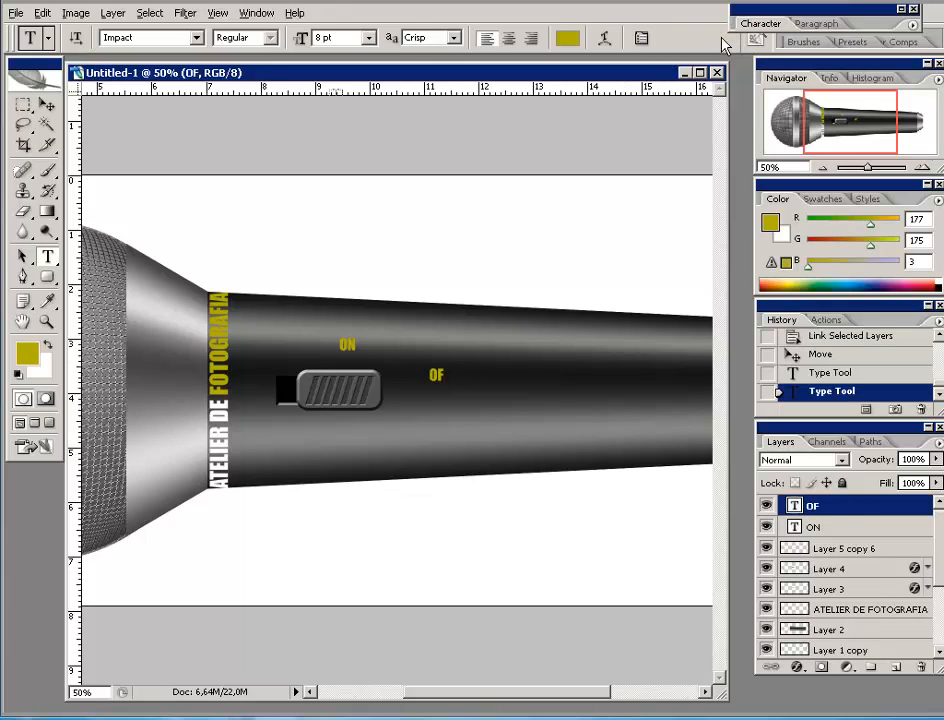
click(46, 105)
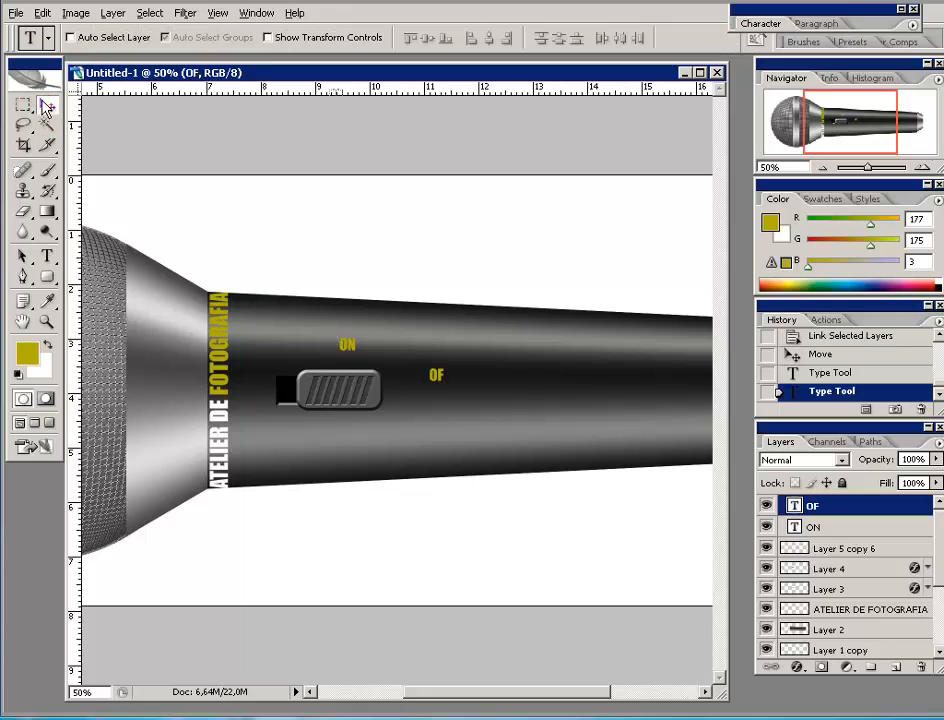
drag(436, 378, 405, 396)
click(840, 528)
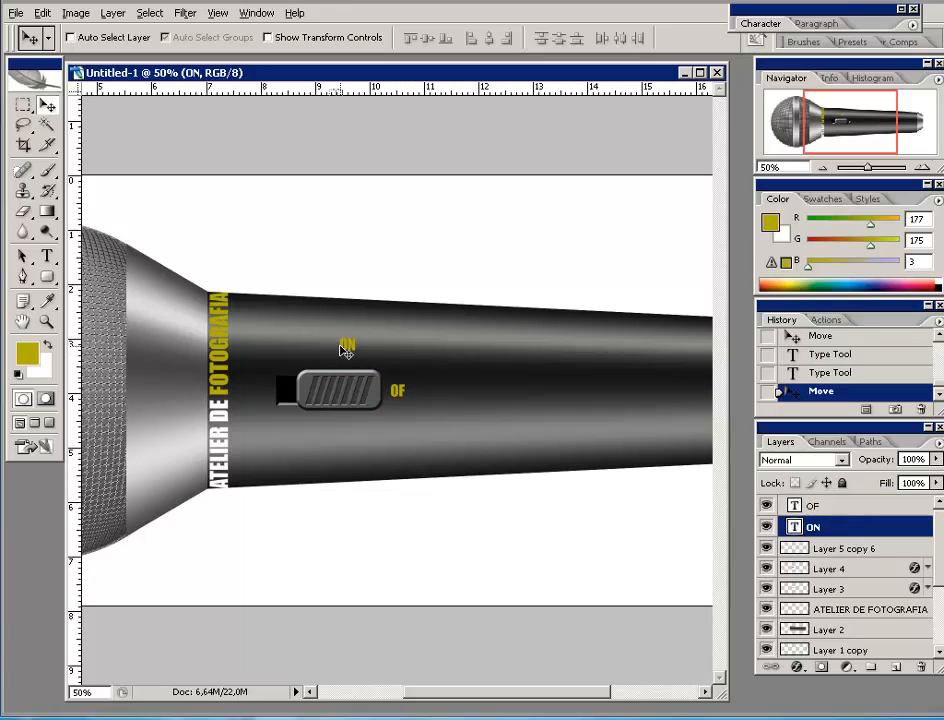
drag(345, 344, 260, 390)
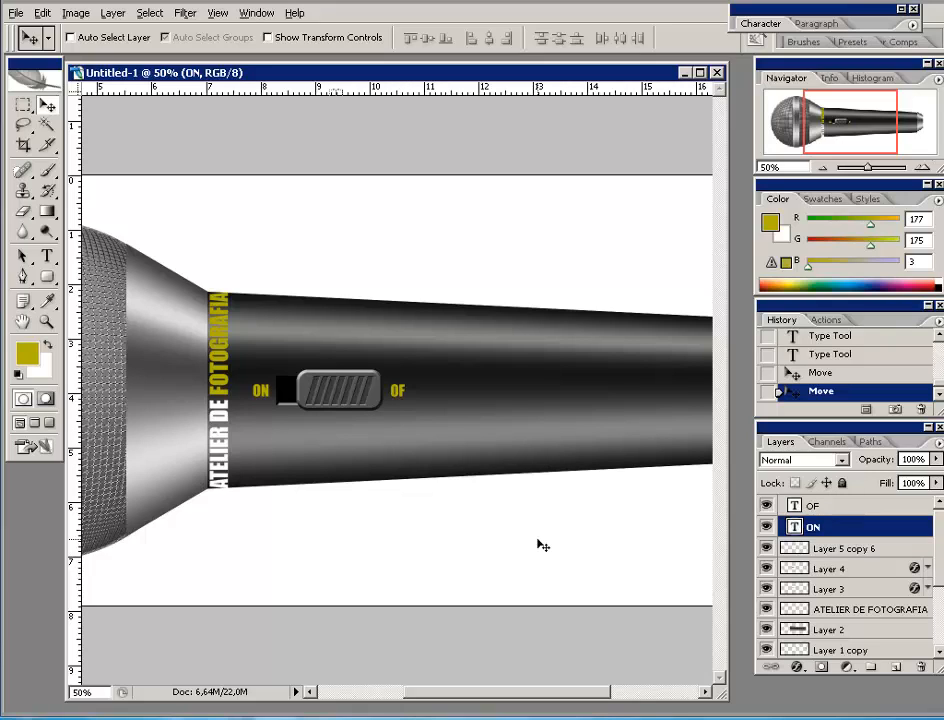
- Rotate the ON and OF text layers by -90° so they read vertically
key(ctrl+t)
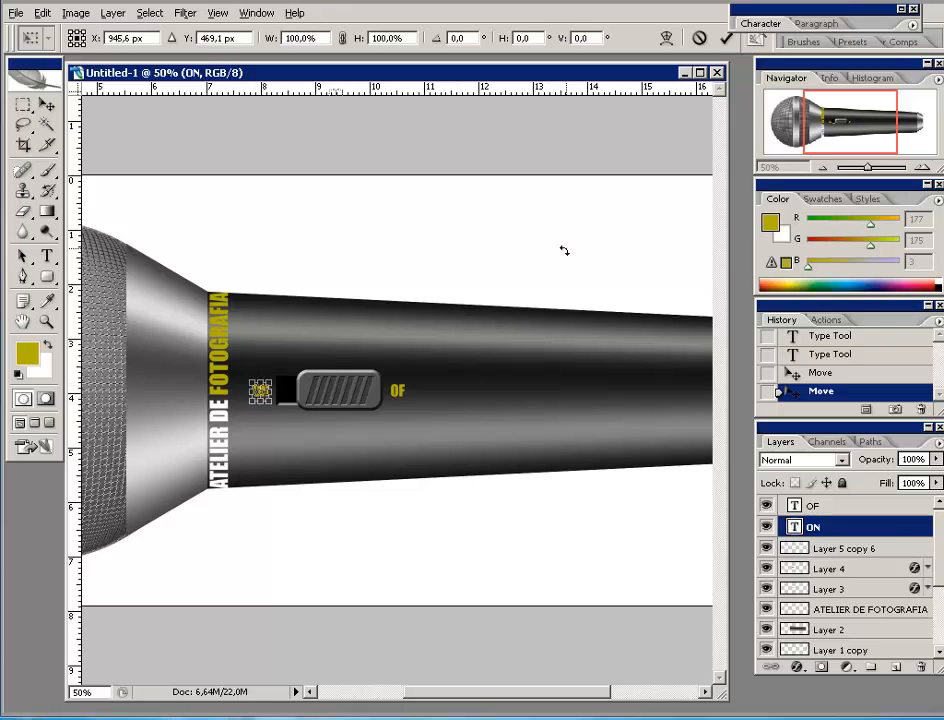
click(438, 40)
text(-90)
click(726, 37)
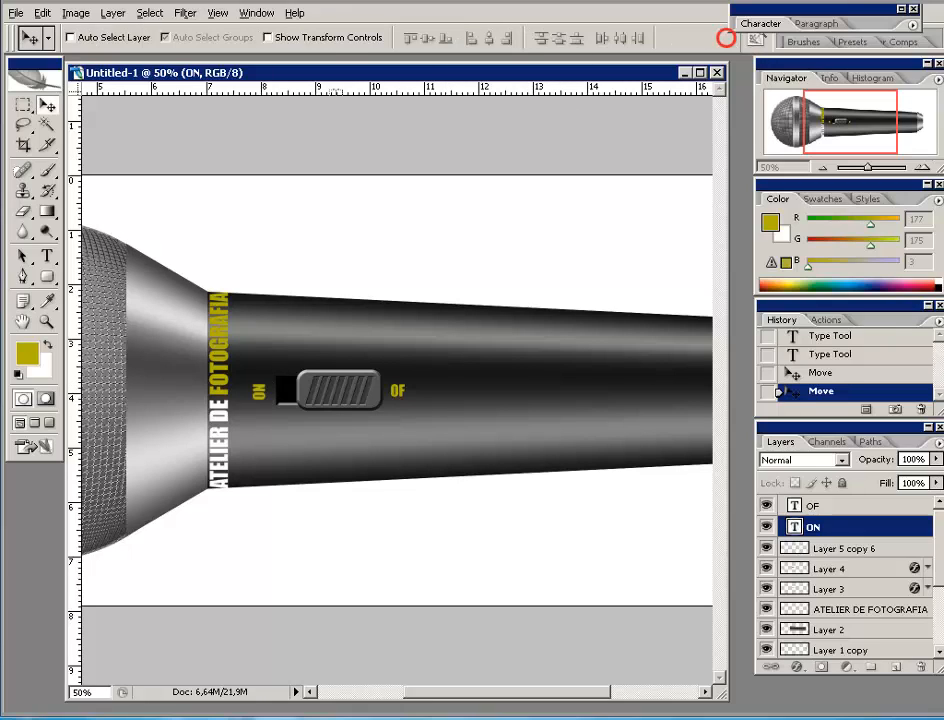
click(816, 506)
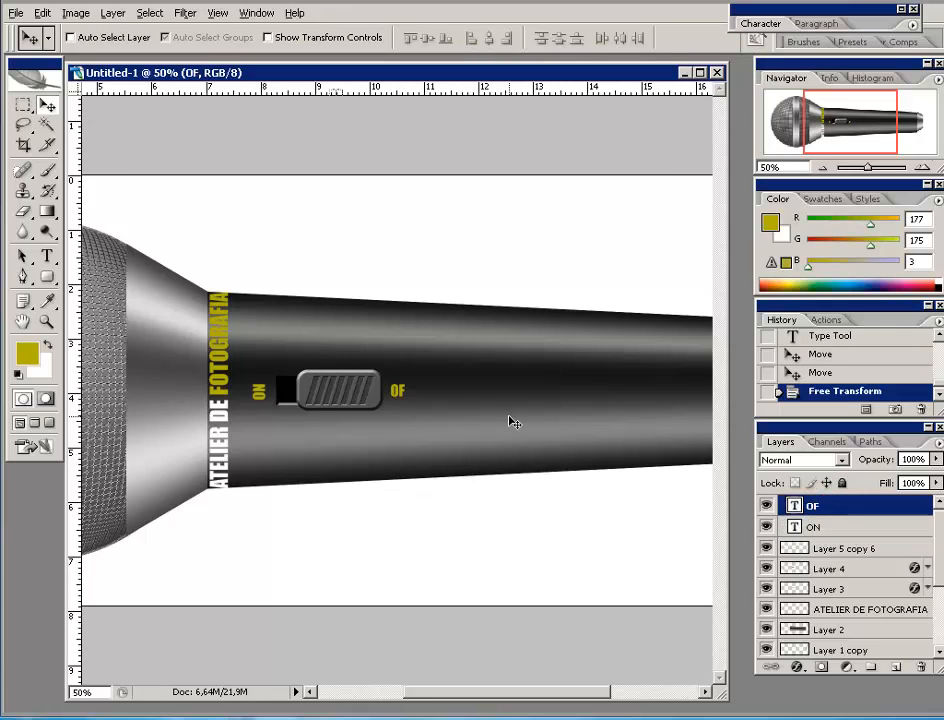
key(ctrl+t)
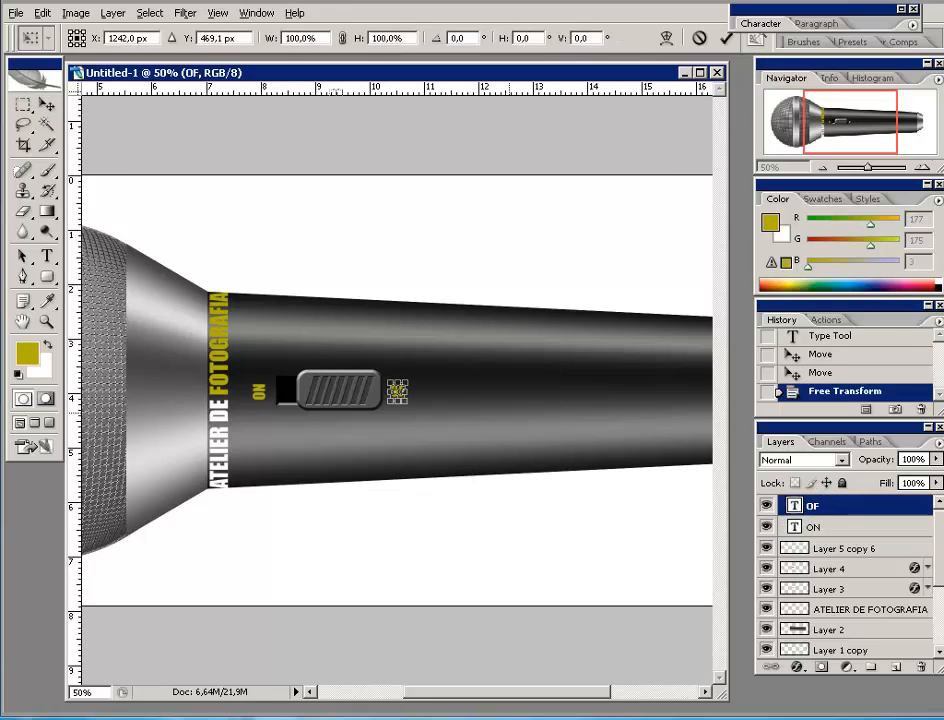
click(462, 38)
text(-90)
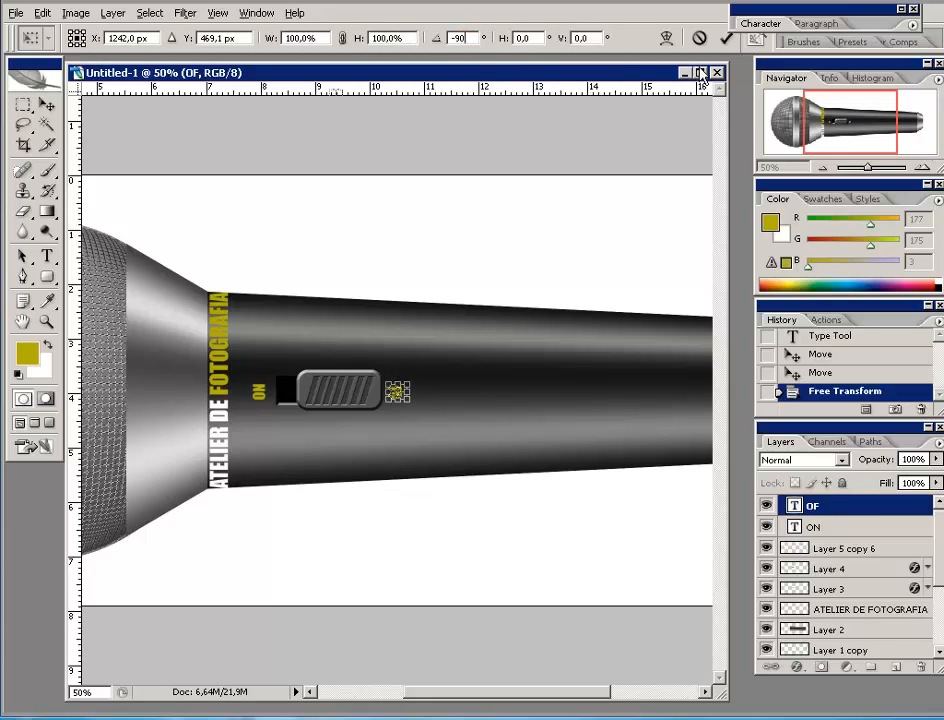
click(728, 39)
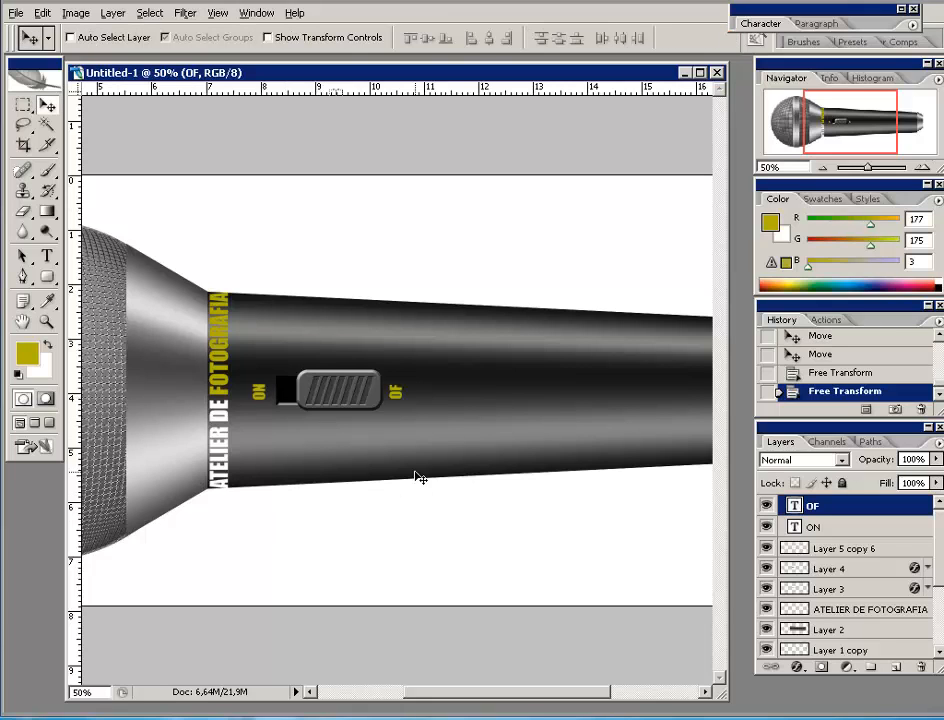
- Nudge the OF label left and the ON label snugly beside the switch
click(926, 167)
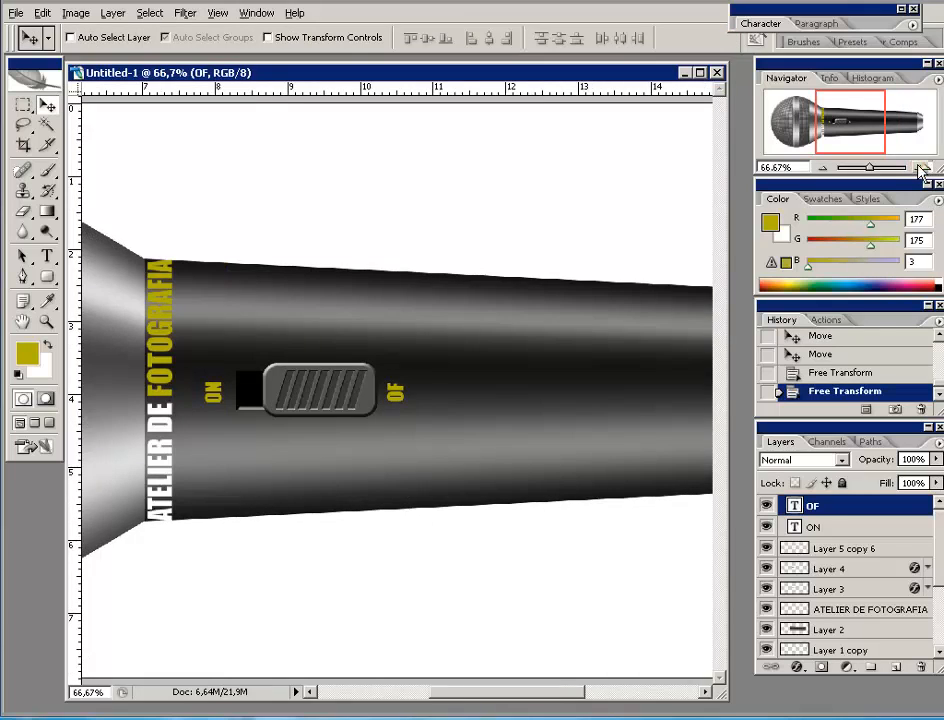
click(926, 167)
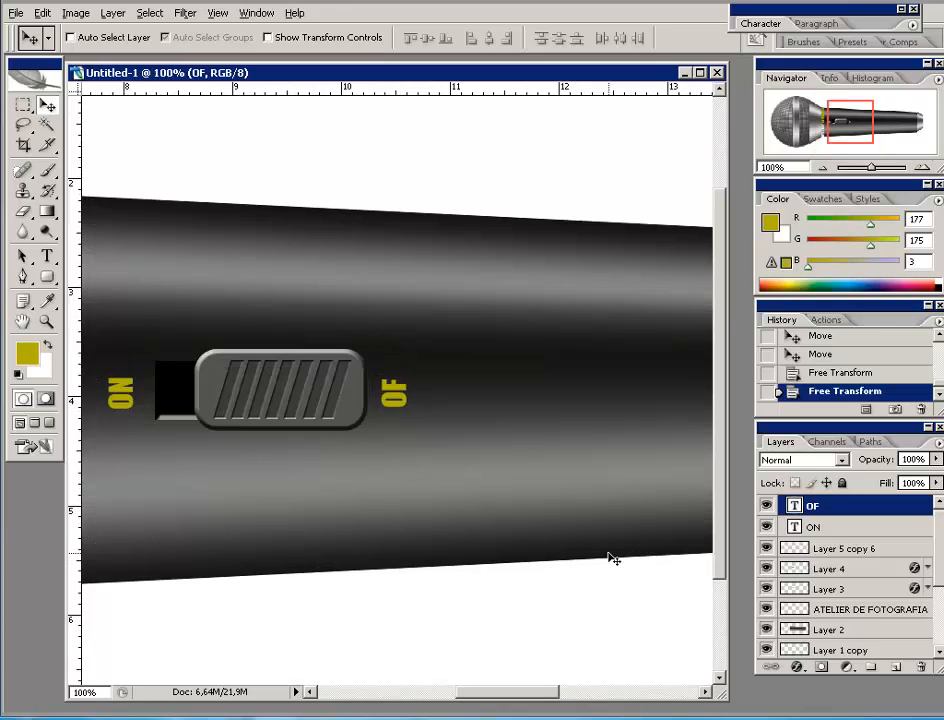
key(Left)
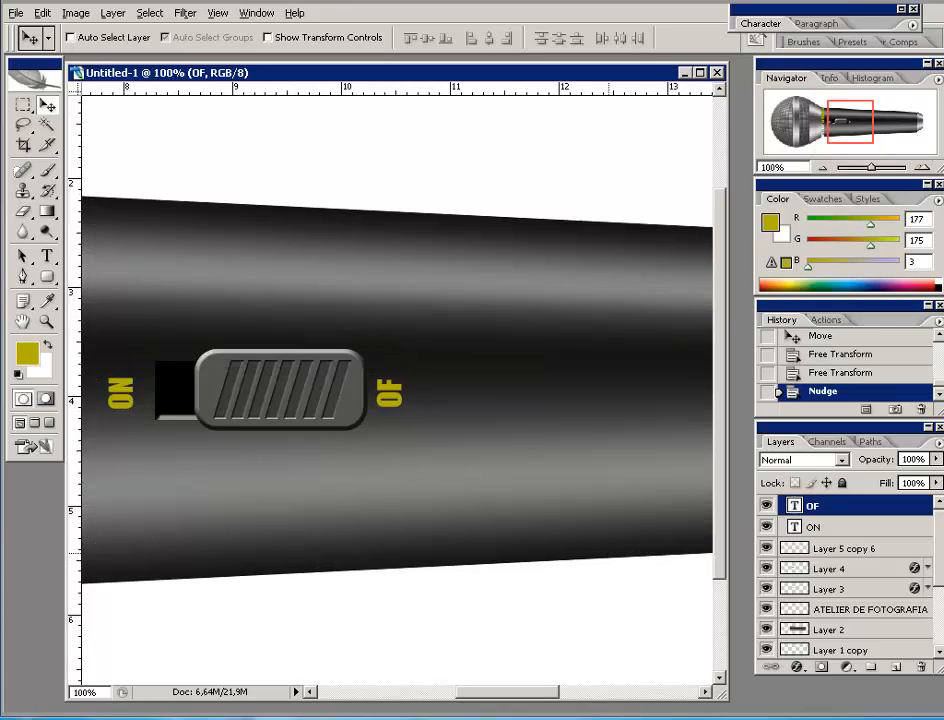
click(866, 528)
key(Left)
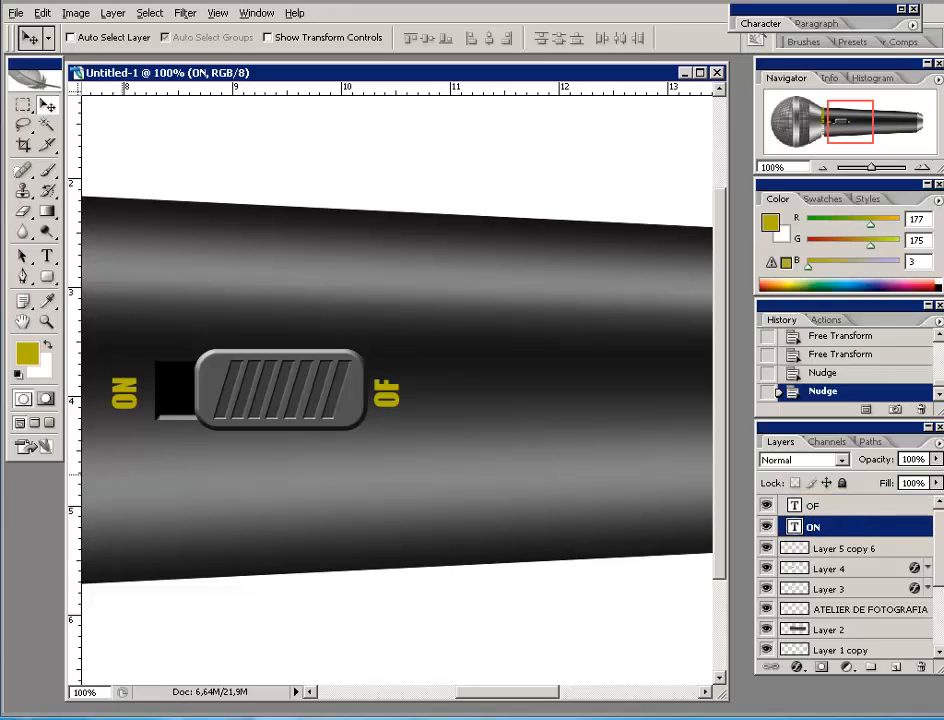
key(Right)
key(Right)
key(Right)
key(Right)
key(Right)
key(Right)
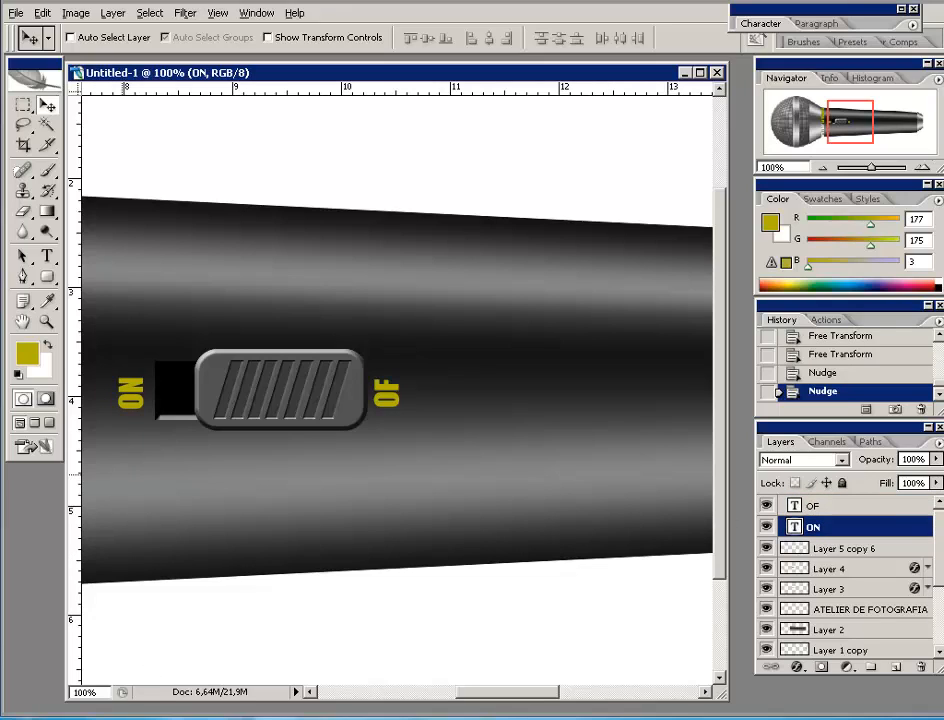
click(823, 168)
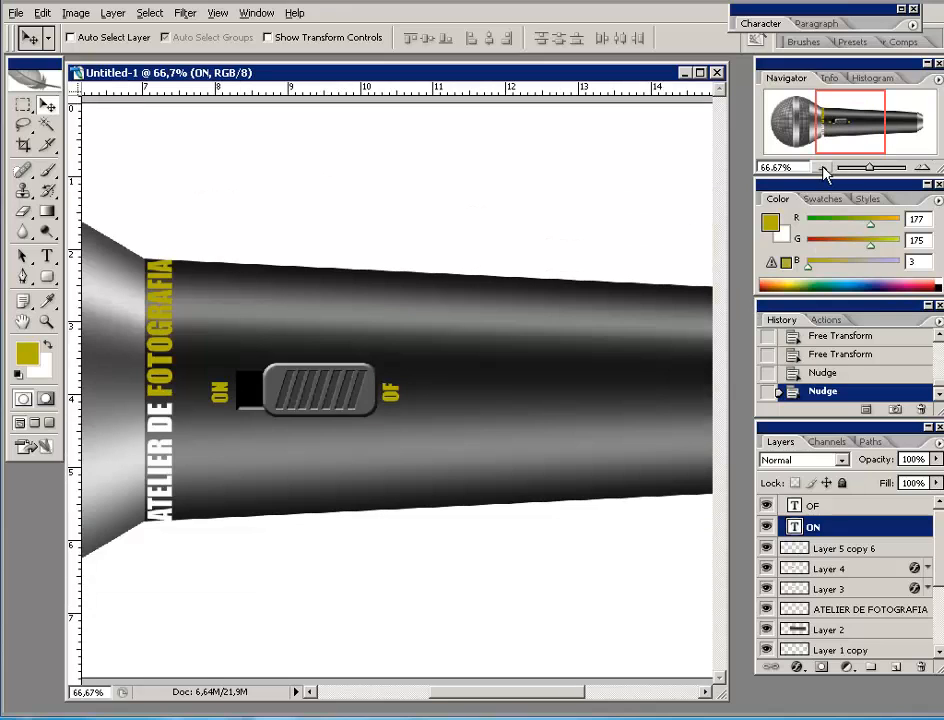
click(823, 168)
click(823, 168)
click(823, 168)
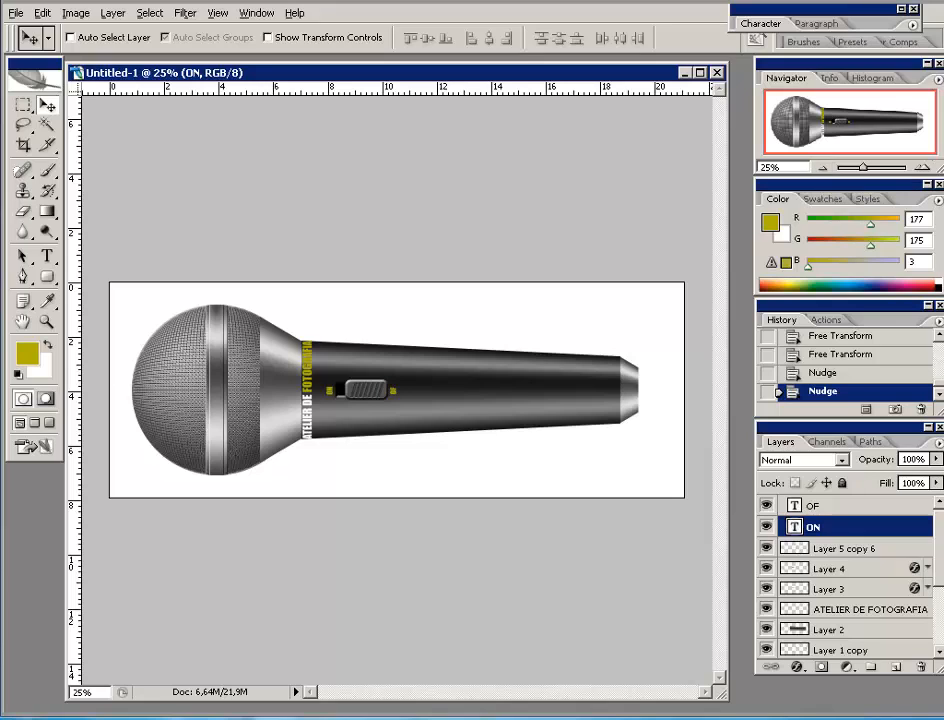
- Rotate the canvas 90° CW with Image > Rotate Canvas, then enlarge the window to fit it
click(834, 510)
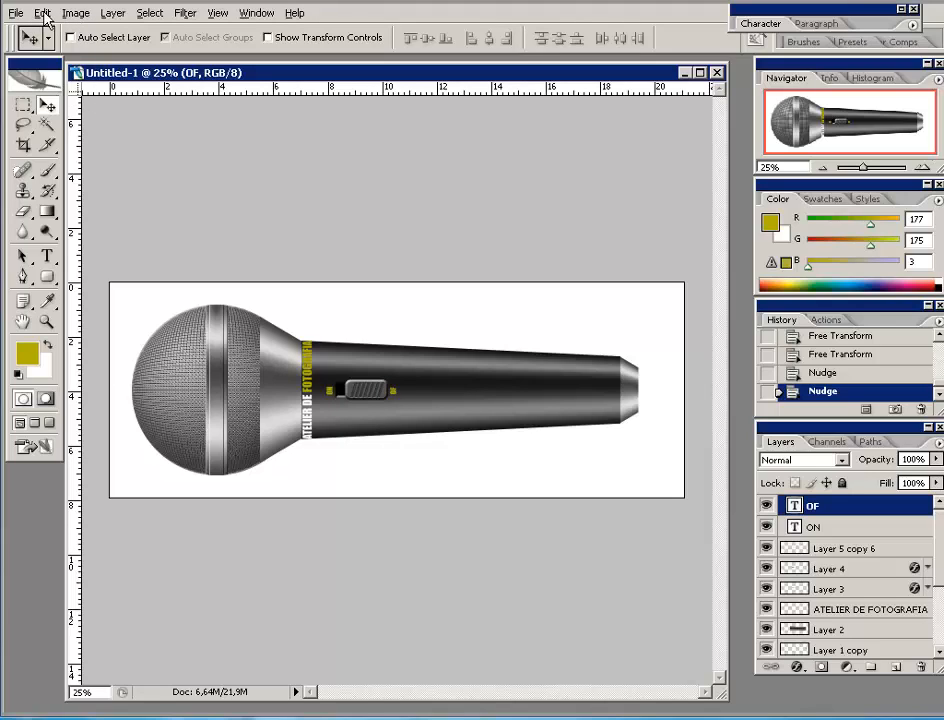
click(74, 13)
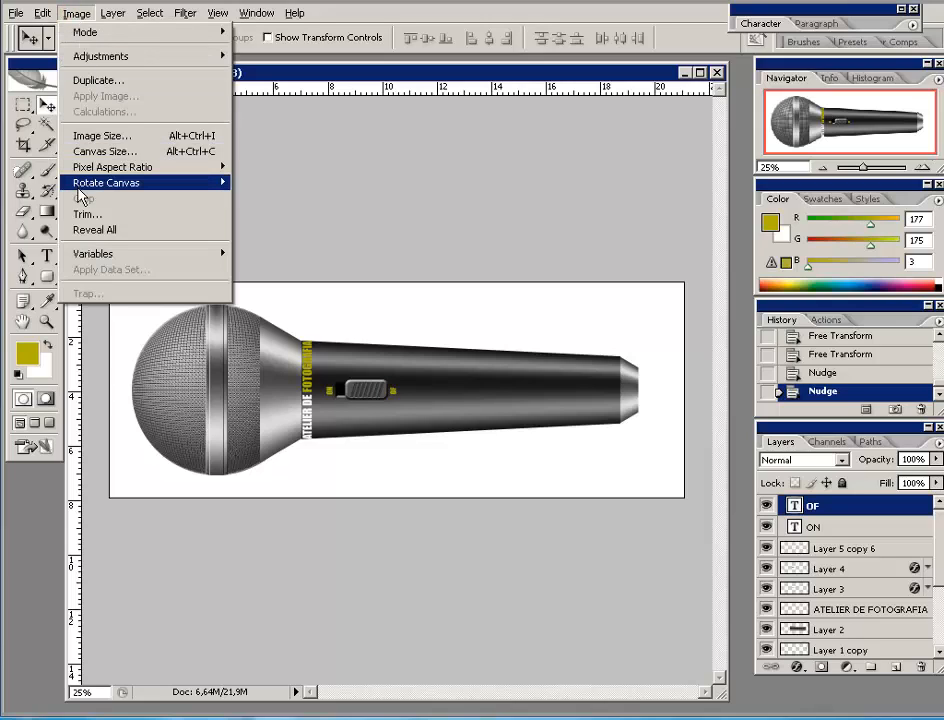
mouse_move(80, 193)
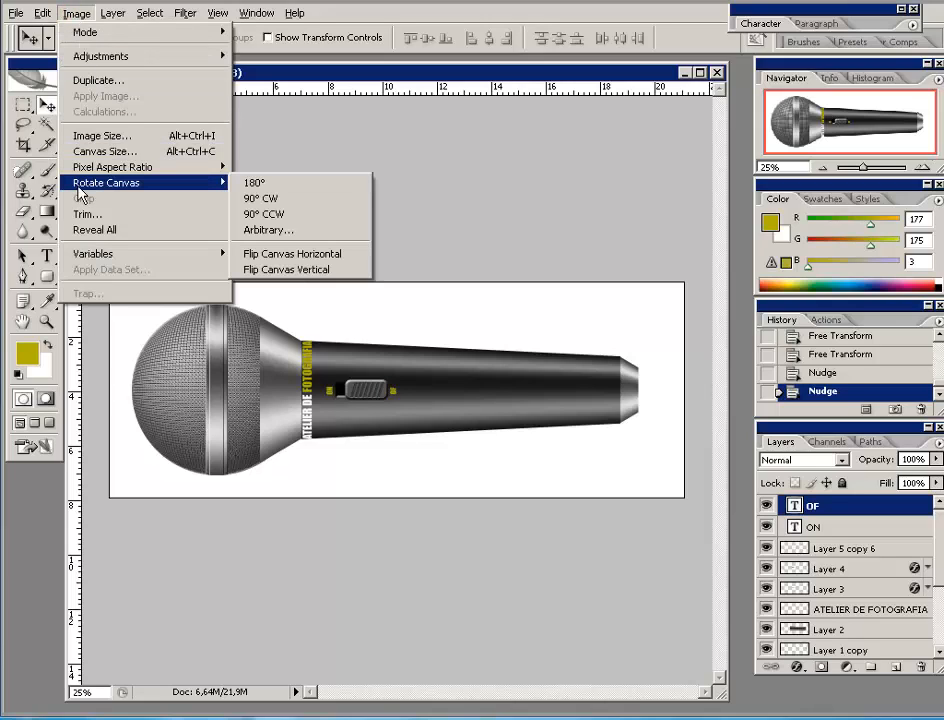
click(258, 200)
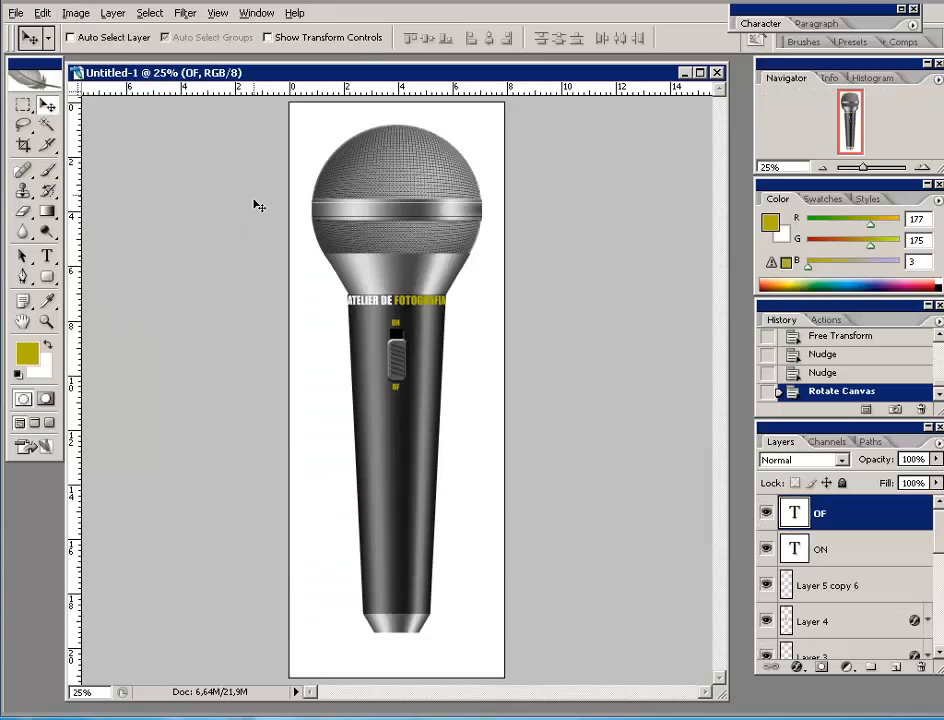
drag(722, 700, 754, 704)
mouse_move(415, 72)
mouse_down()
mouse_move(390, 73)
mouse_move(426, 80)
mouse_up()
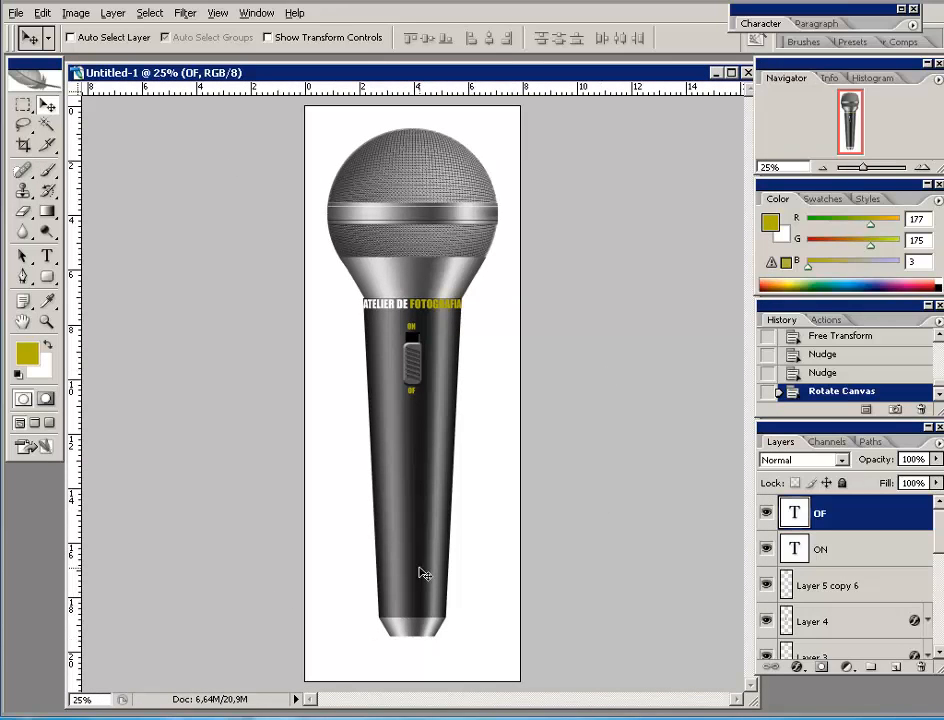
click(825, 166)
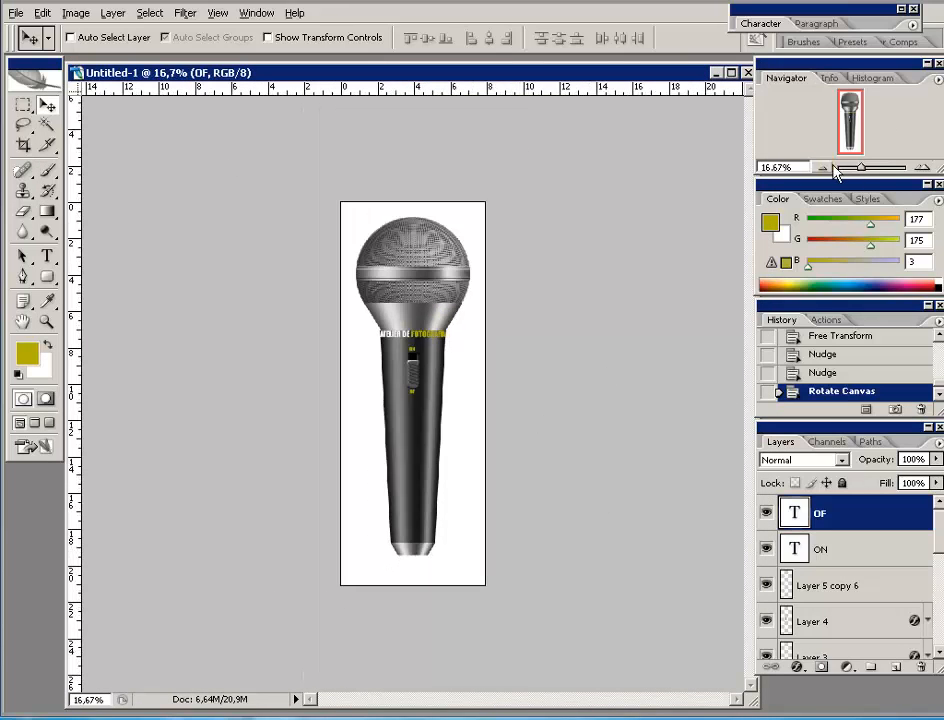
click(23, 145)
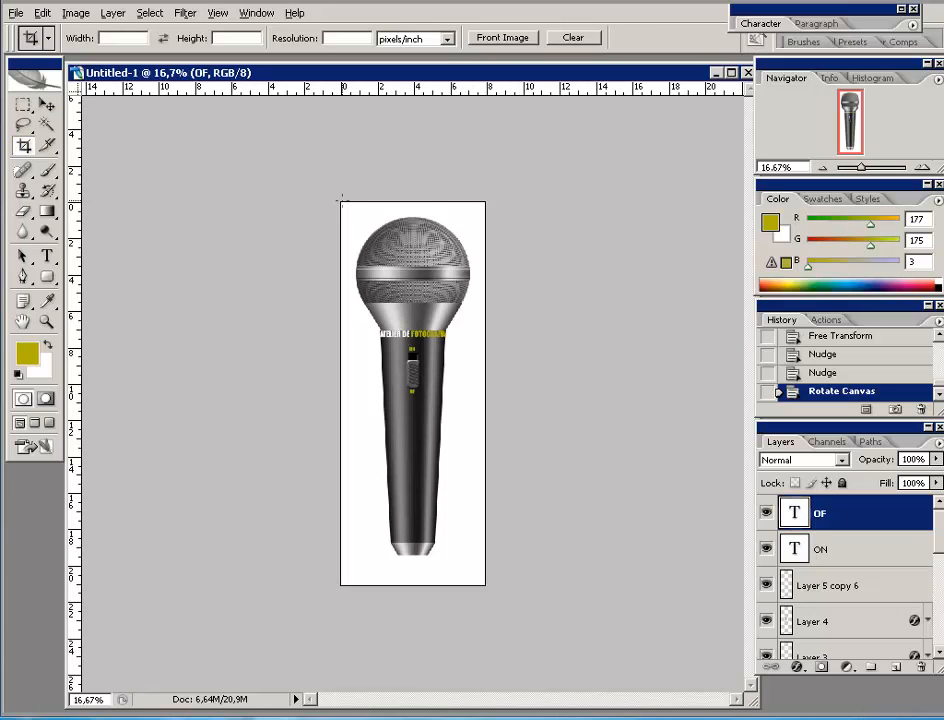
drag(339, 200, 496, 588)
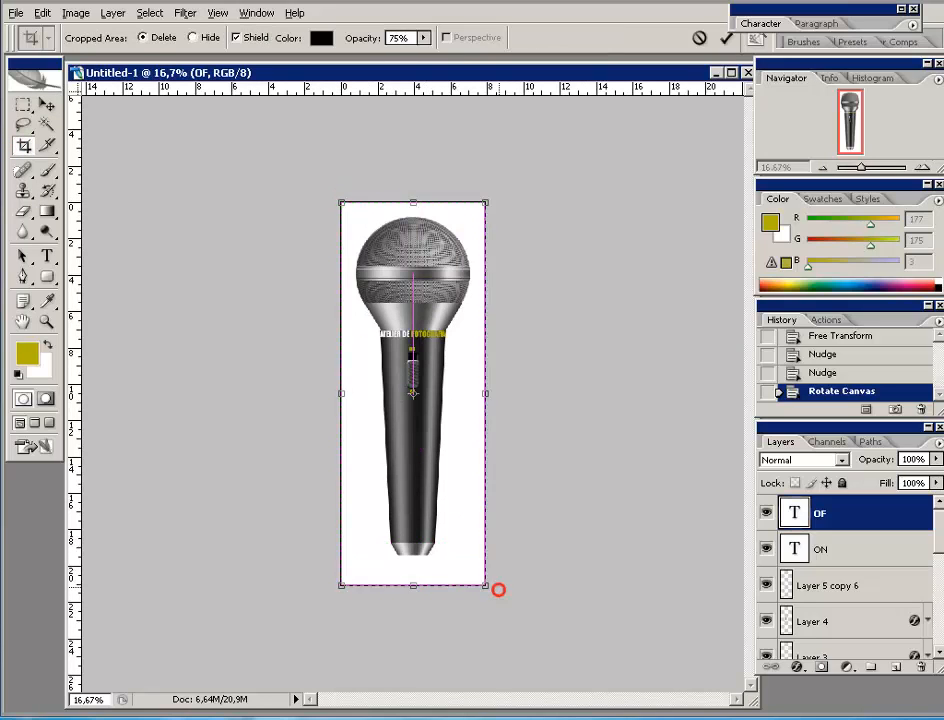
drag(475, 392, 723, 393)
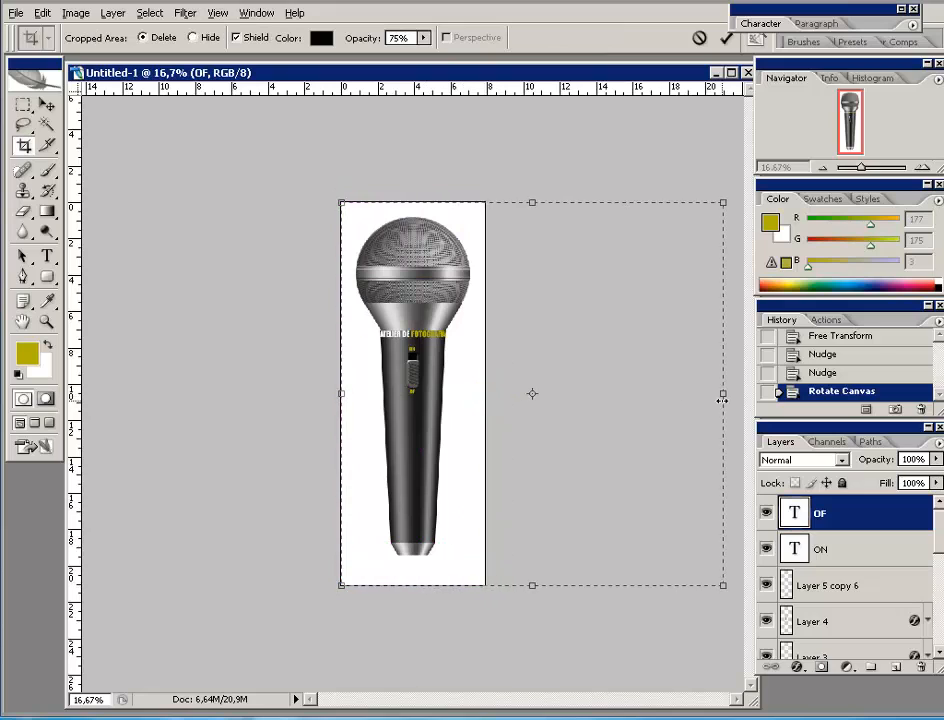
drag(341, 393, 177, 393)
drag(724, 393, 676, 398)
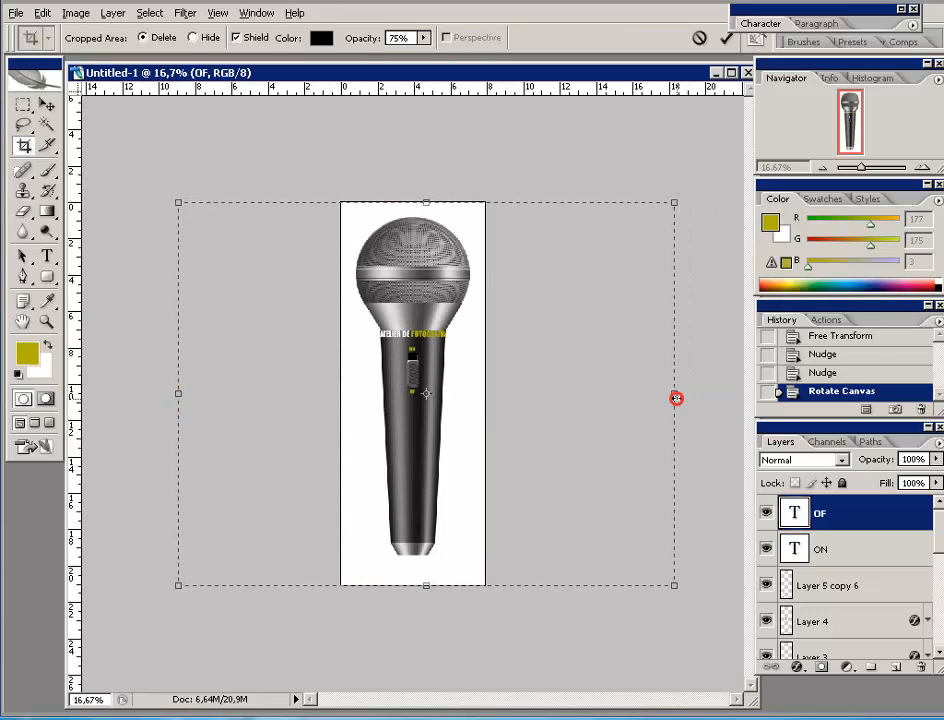
click(720, 37)
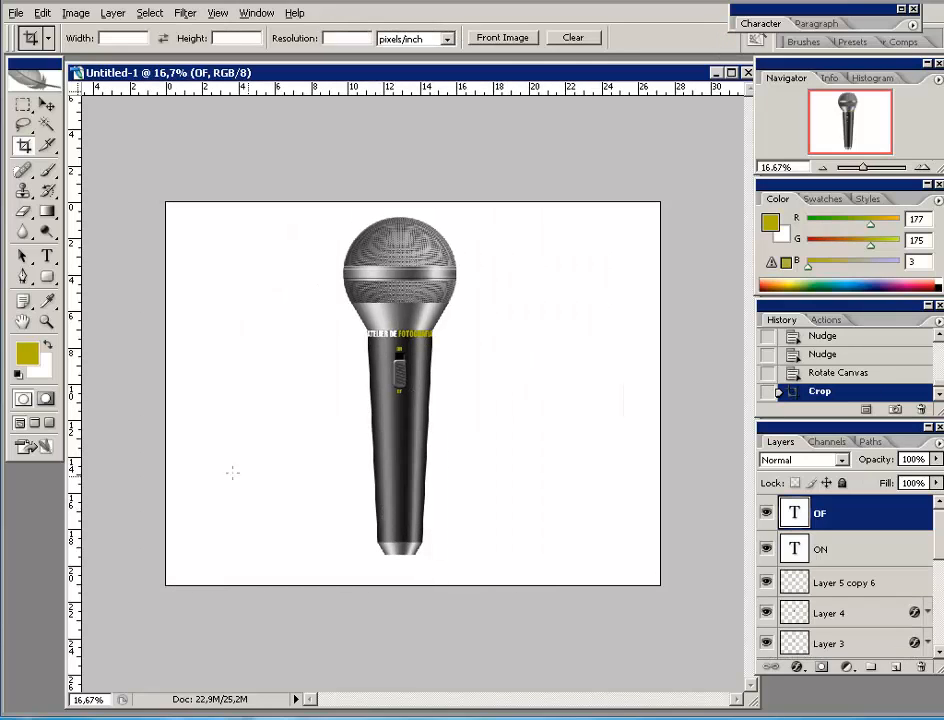
key(v)
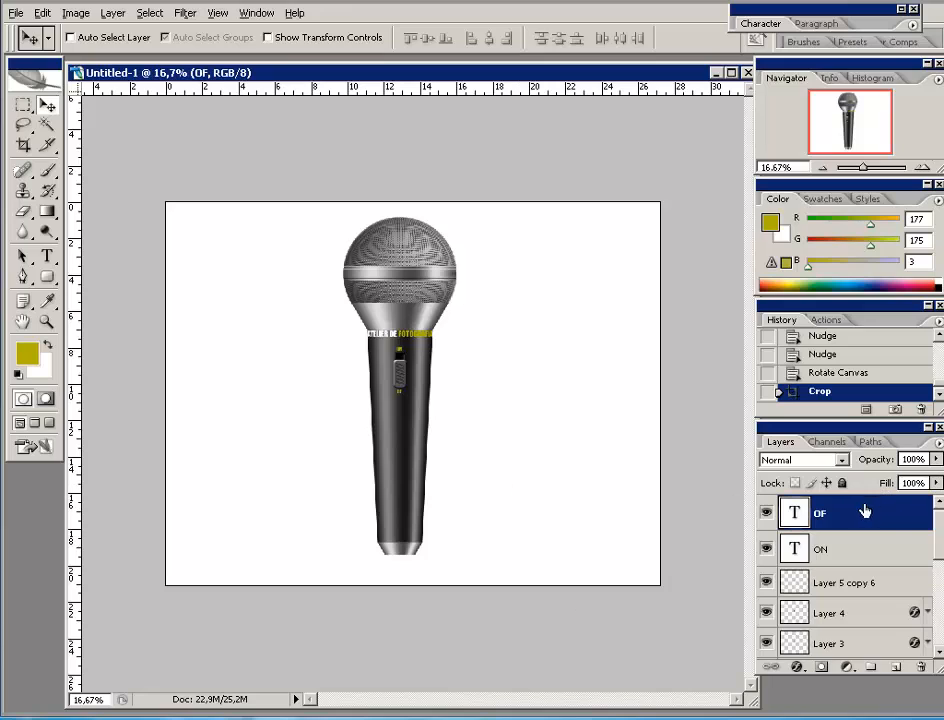
drag(941, 525, 934, 628)
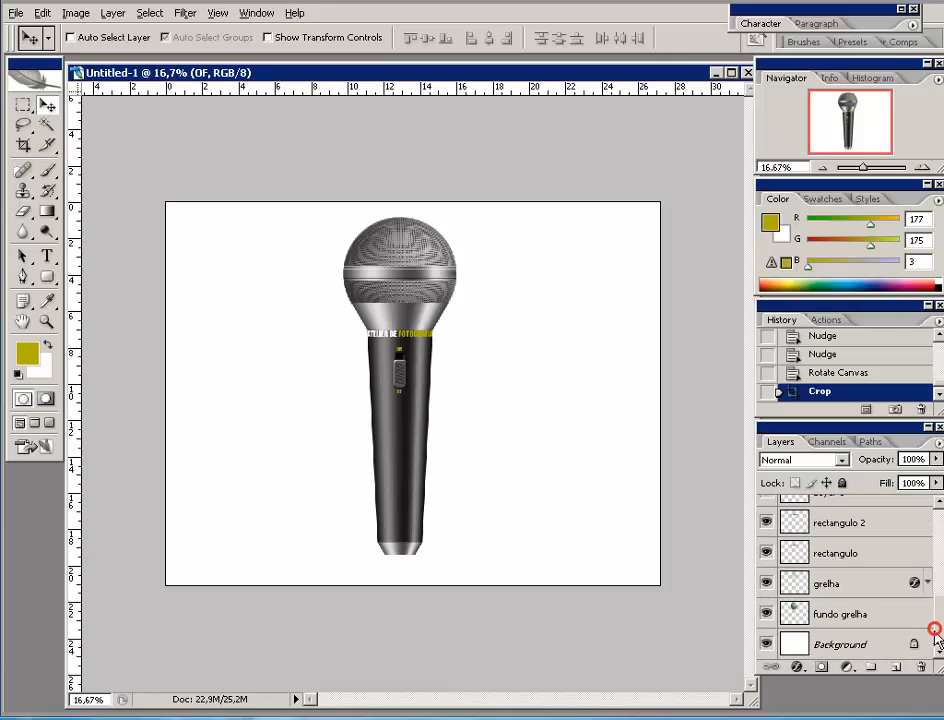
- Hide the Background layer and stamp all visible layers (Ctrl+Shift+Alt+E) into a new Layer 5
click(766, 645)
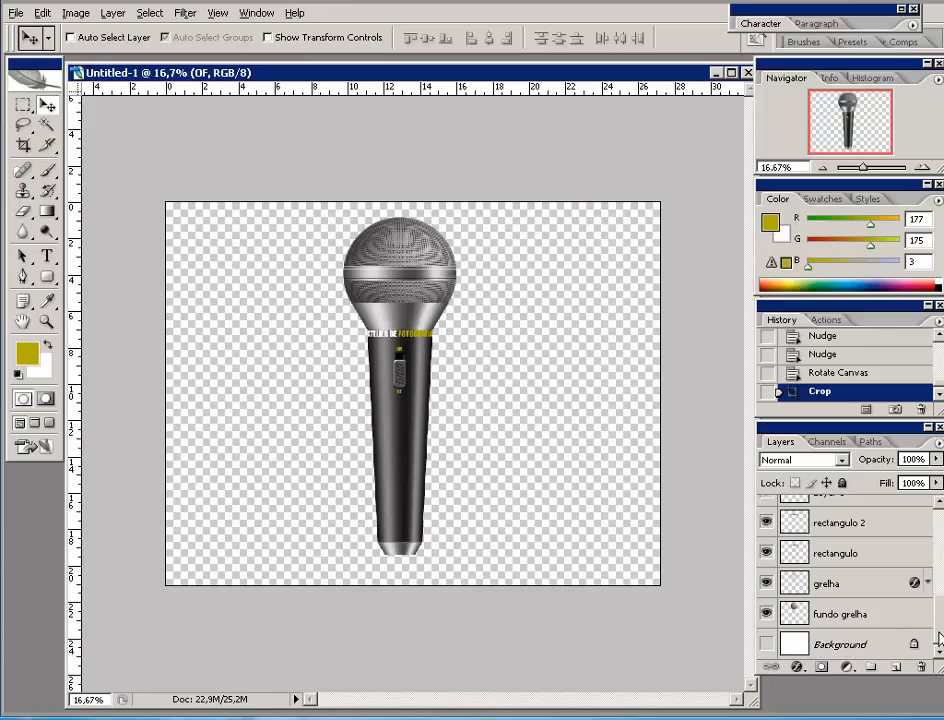
drag(939, 636, 939, 522)
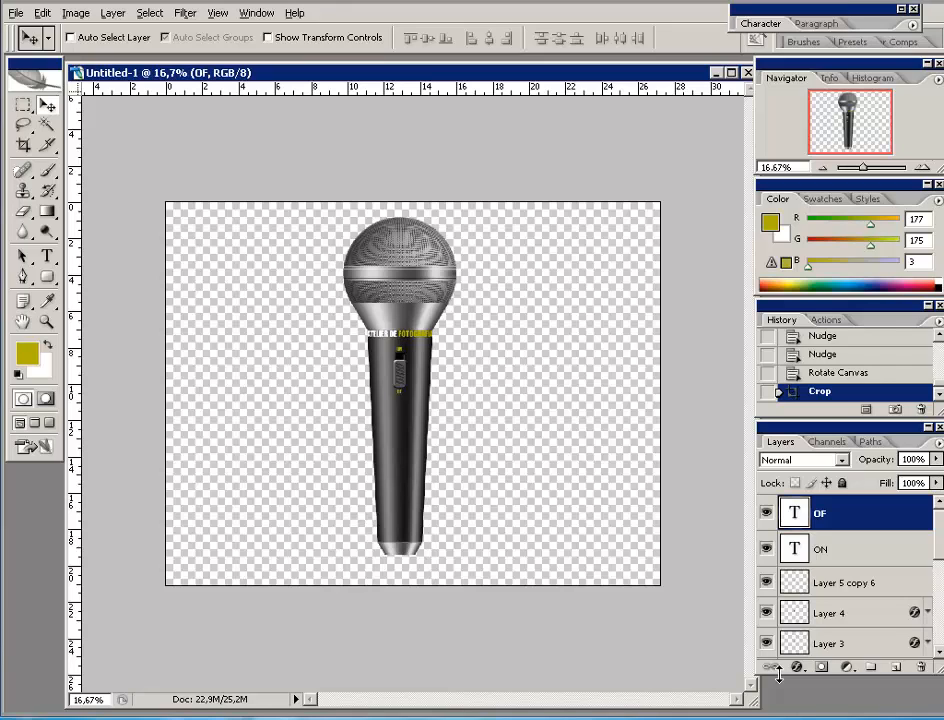
key(ctrl+shift+alt+e)
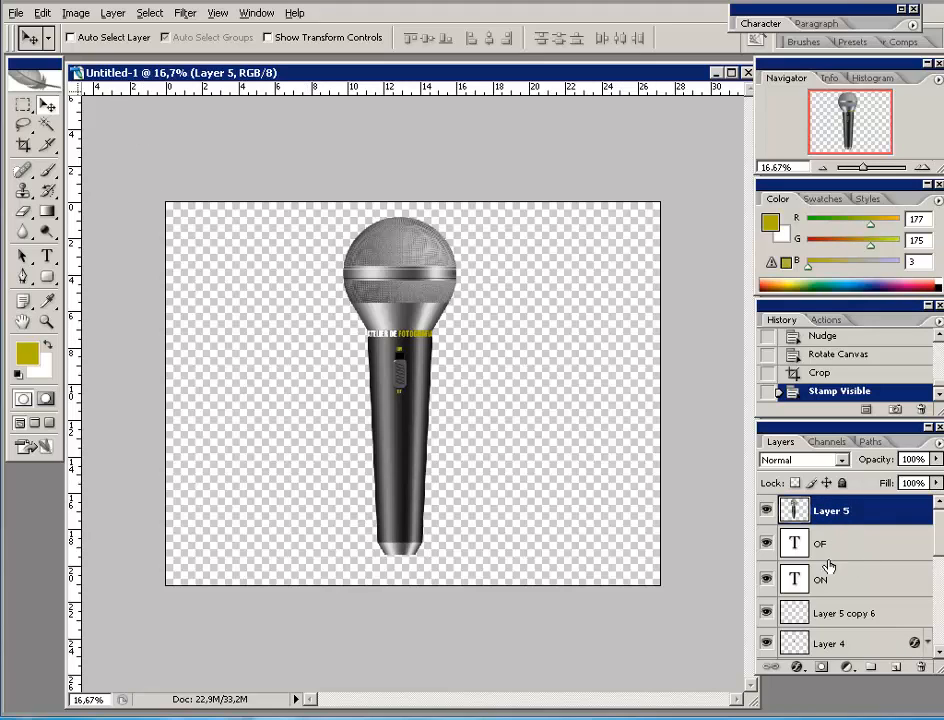
mouse_move(934, 512)
mouse_down()
mouse_move(937, 650)
mouse_move(937, 525)
mouse_up()
- Rotate Layer 5 to lie diagonally and position it down-left across the upright microphone
key(ctrl+t)
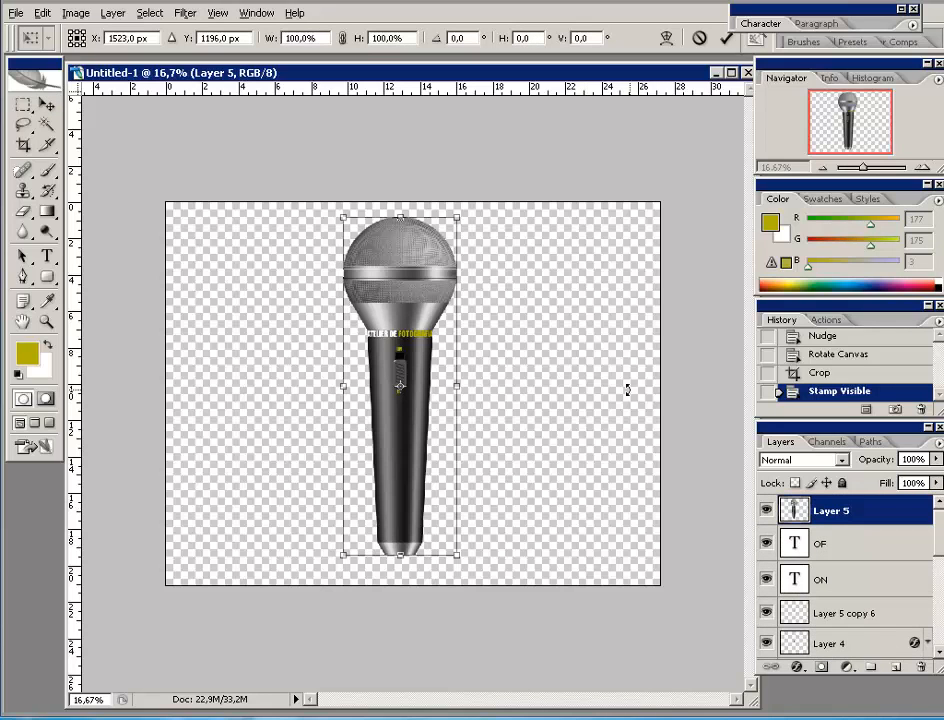
drag(561, 545, 554, 309)
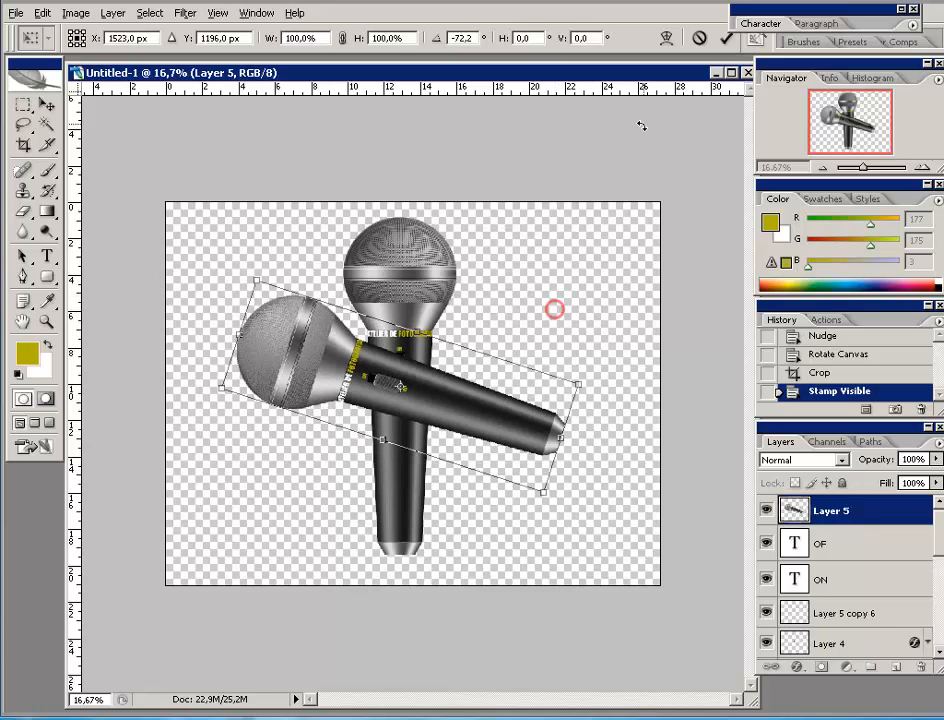
click(726, 37)
drag(510, 428, 482, 492)
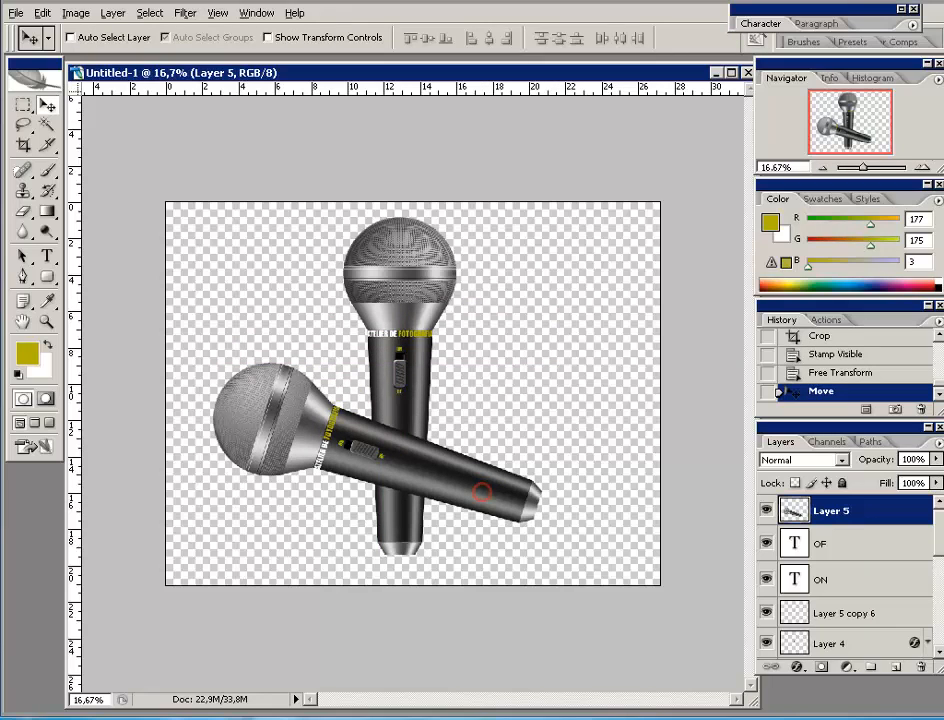
drag(940, 522, 940, 635)
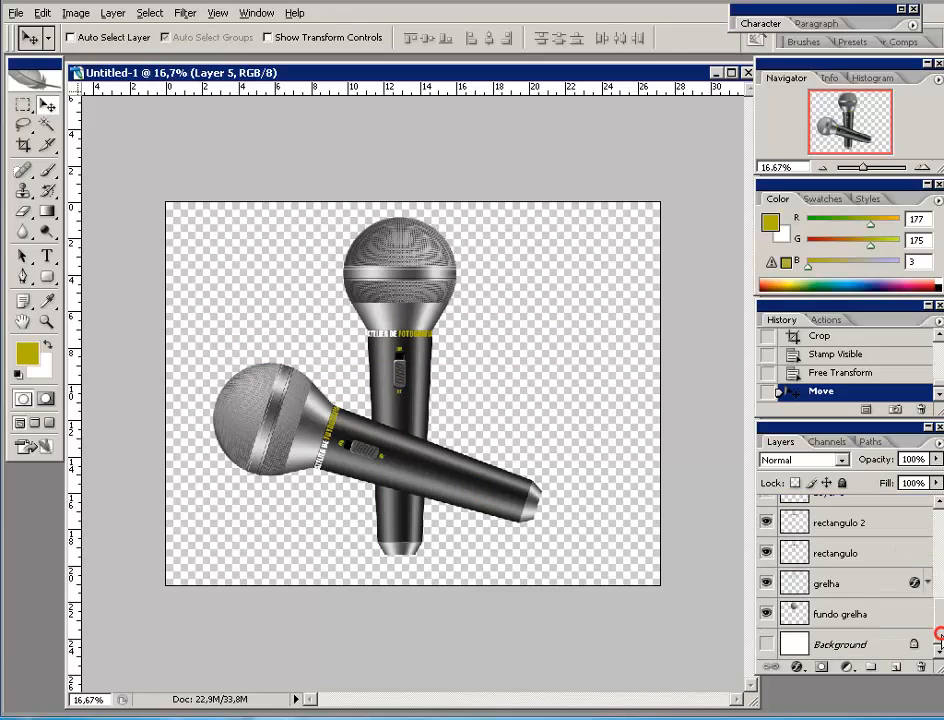
click(766, 645)
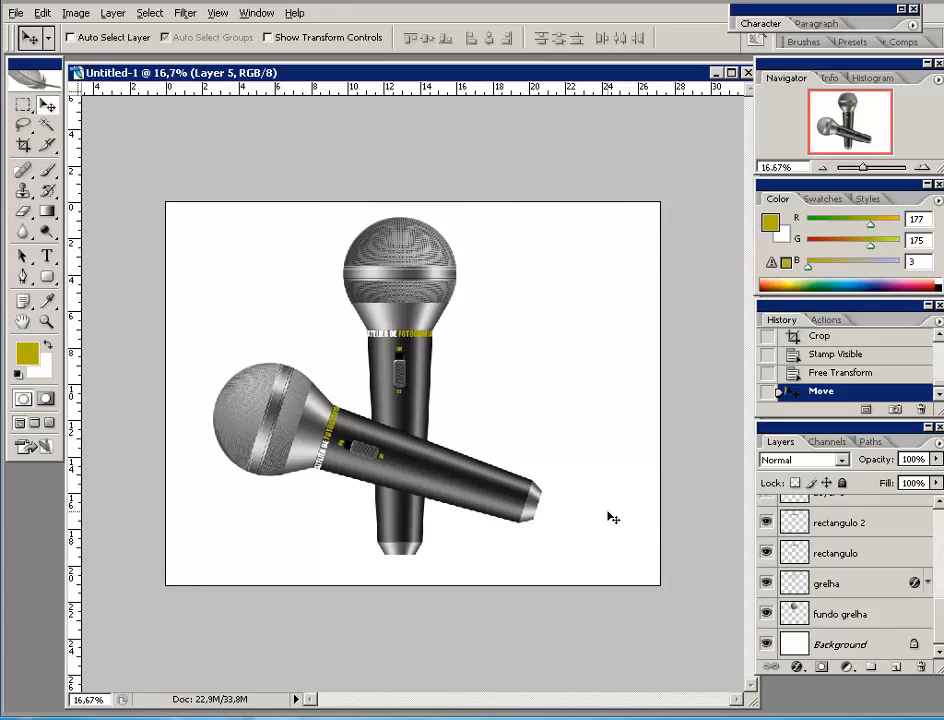
drag(508, 492, 474, 434)
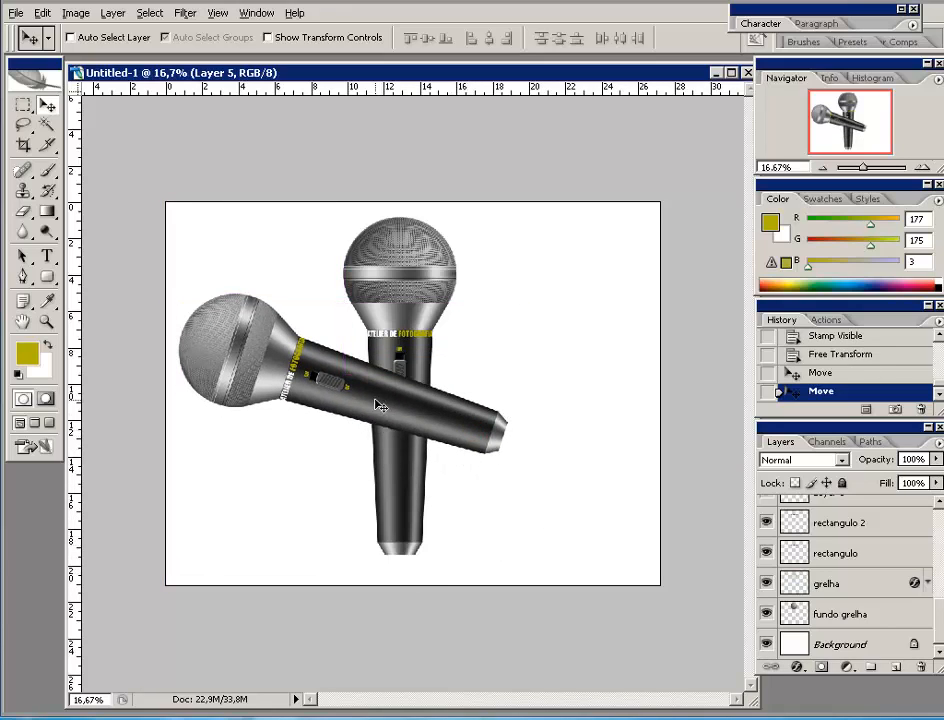
drag(388, 398, 395, 418)
- Make the white background and the upright microphone's layers visible again
drag(939, 618, 938, 515)
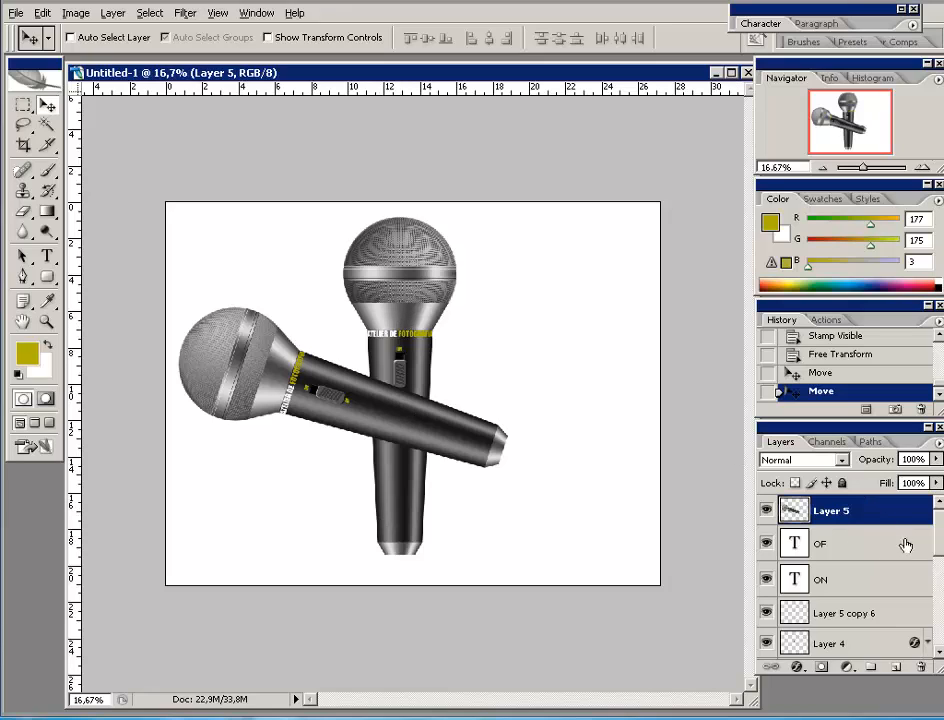
click(809, 539)
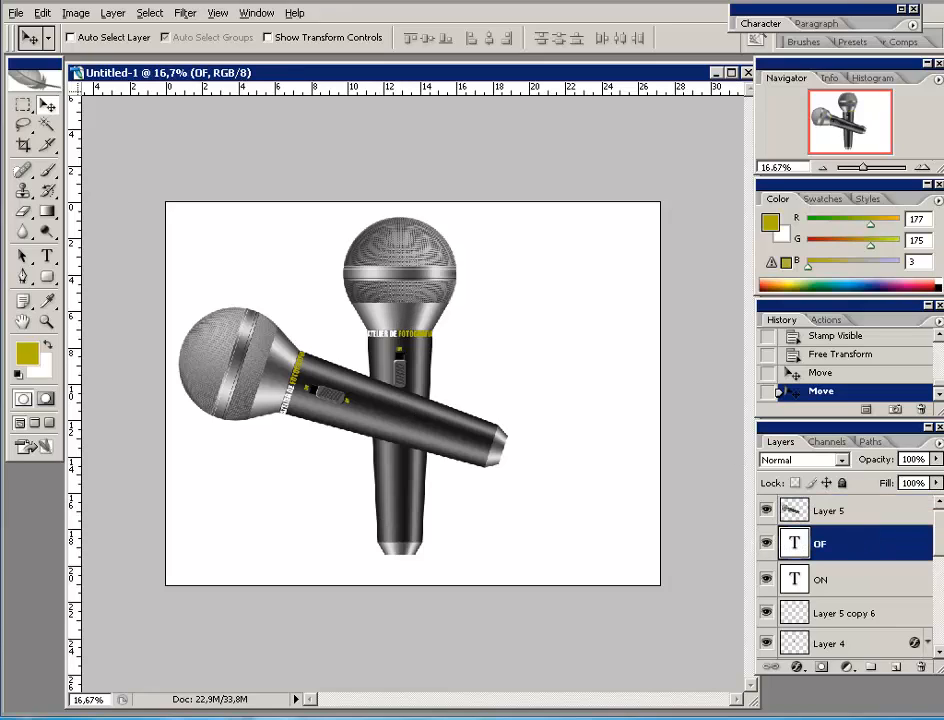
drag(764, 540, 767, 617)
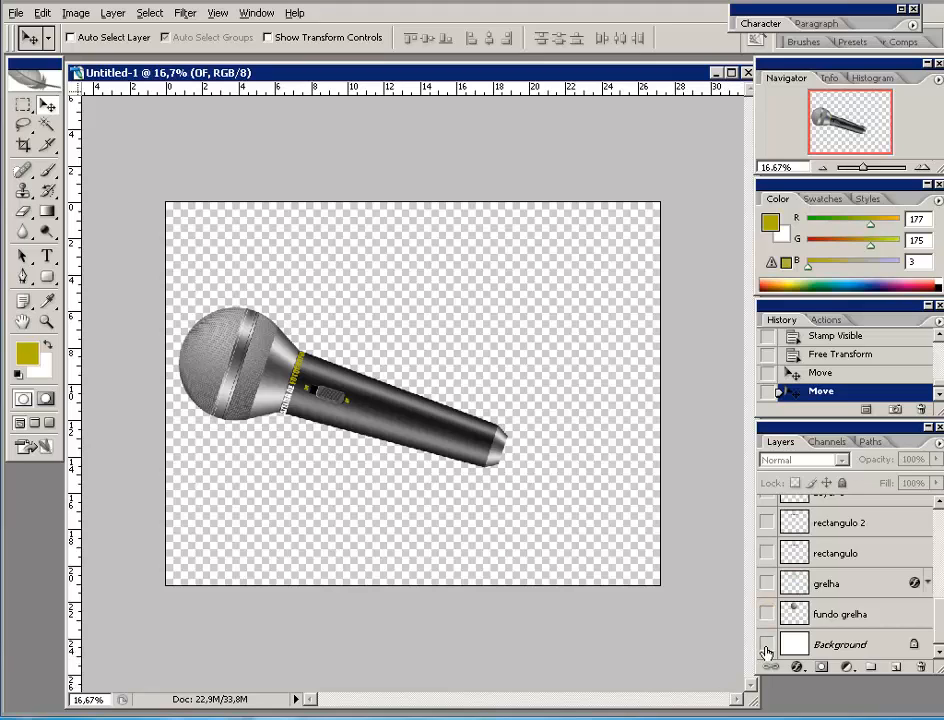
click(766, 644)
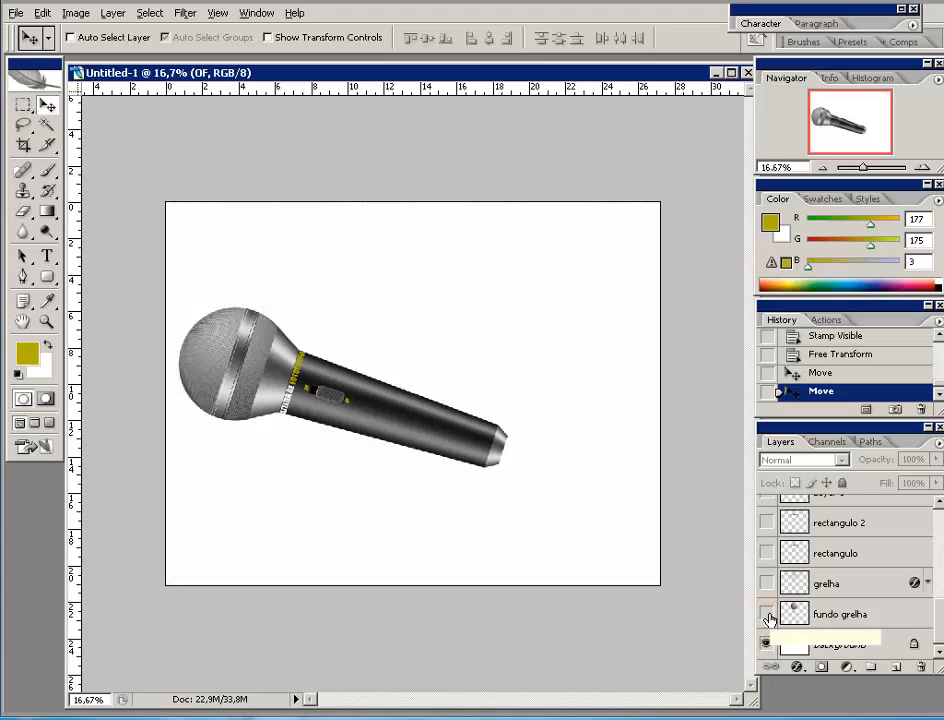
drag(768, 620, 768, 489)
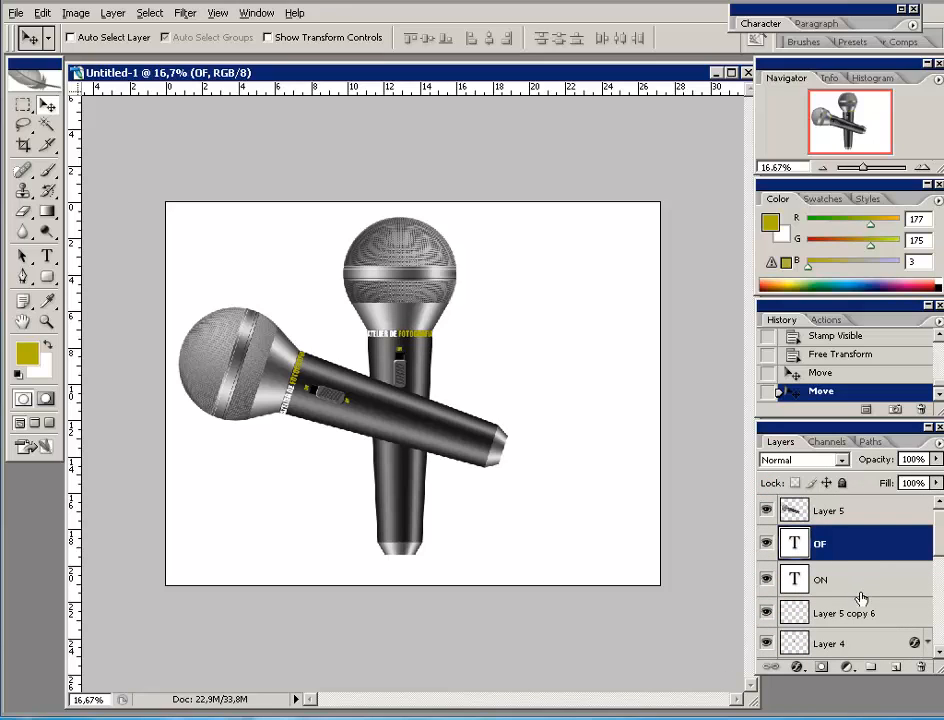
drag(939, 540, 940, 530)
scroll(860, 545, down, 10)
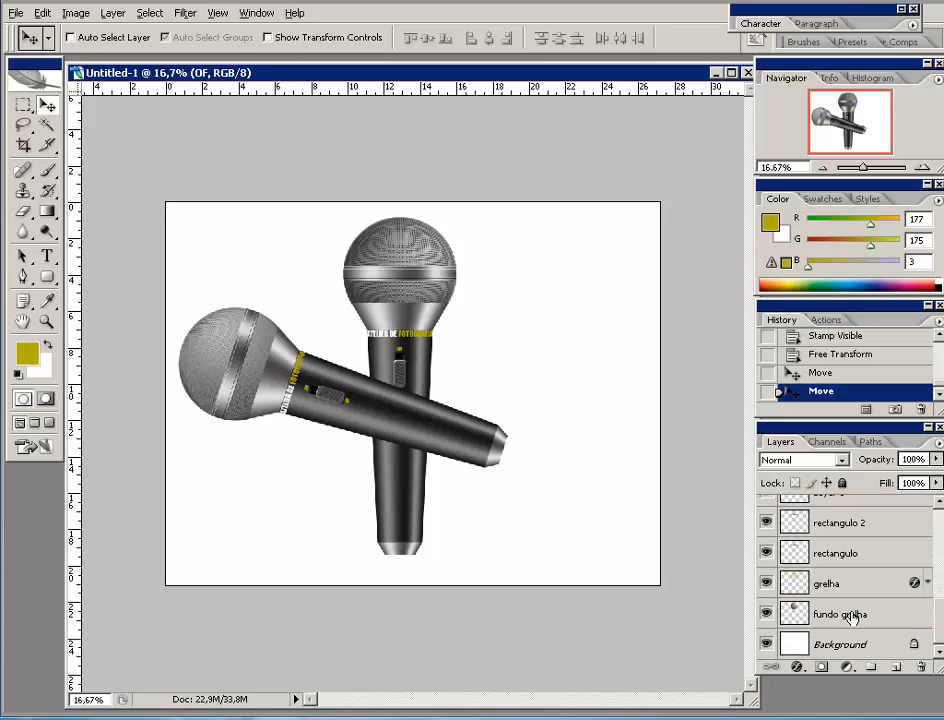
- Link the upright microphone's layers and move them to the right side of the canvas
shift+click(851, 614)
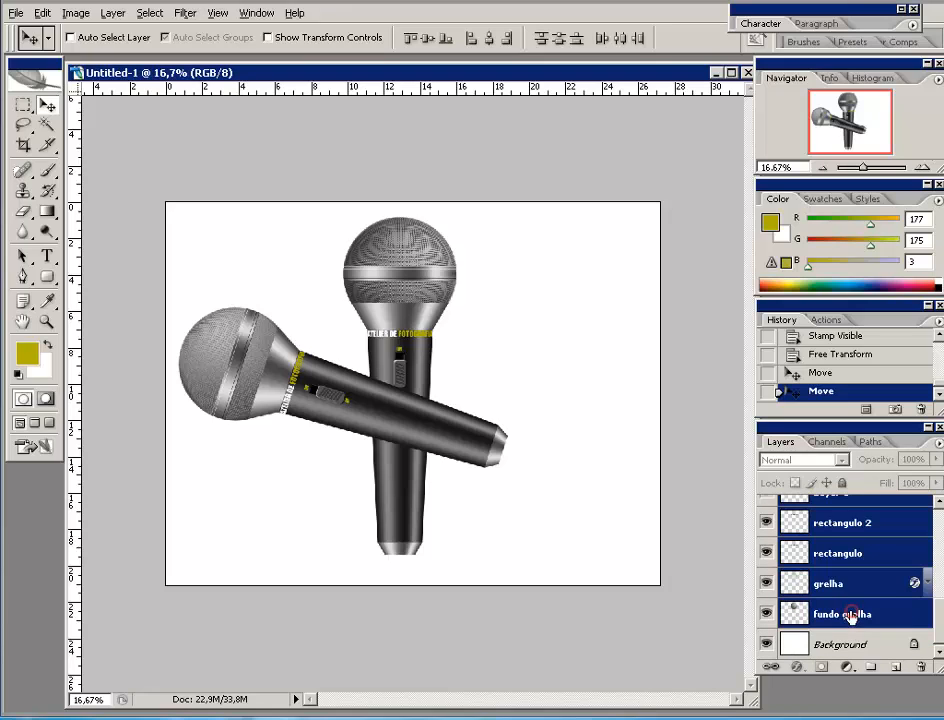
click(770, 668)
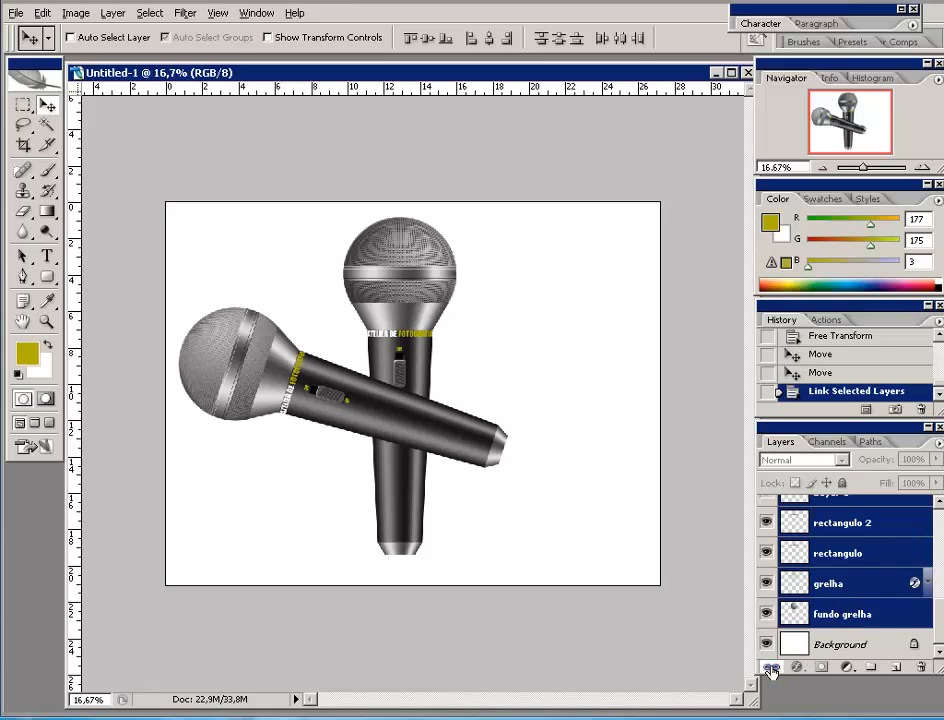
drag(397, 294, 557, 300)
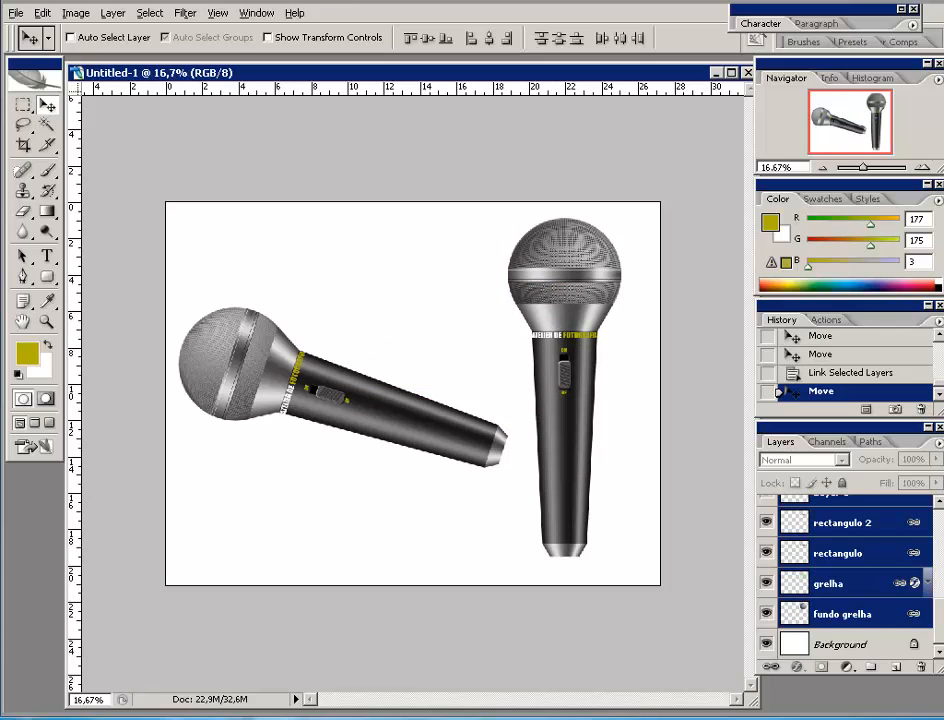
- Rotate the tilted microphone on Layer 5 to 21.7° and reposition it diagonally on the left
scroll(929, 613, up, 5)
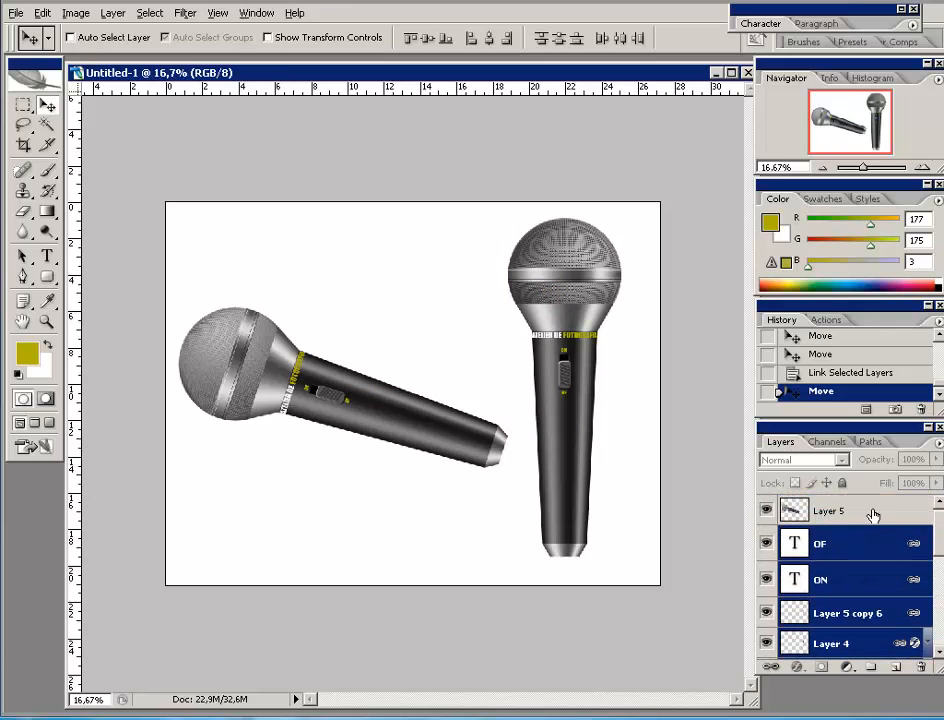
click(873, 514)
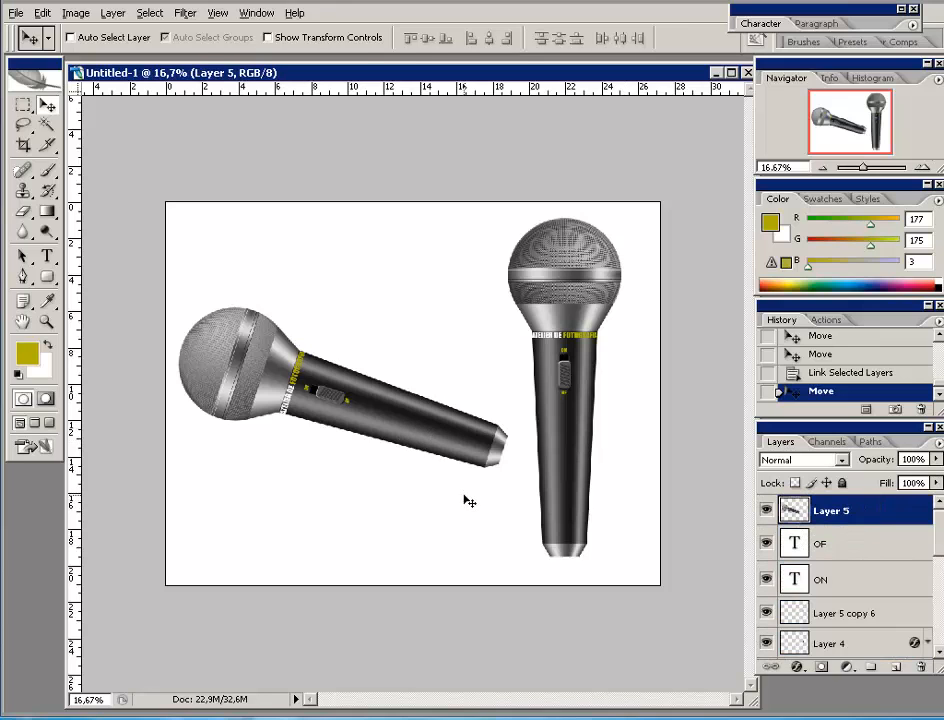
key(ctrl+t)
drag(469, 392, 468, 401)
drag(423, 291, 473, 338)
drag(408, 422, 415, 392)
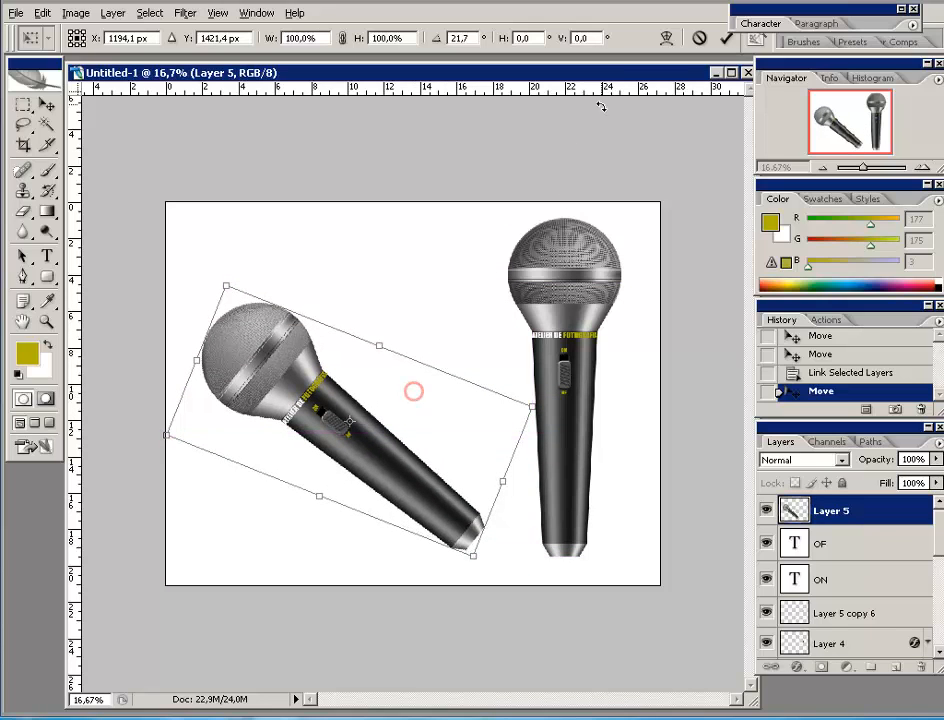
click(726, 37)
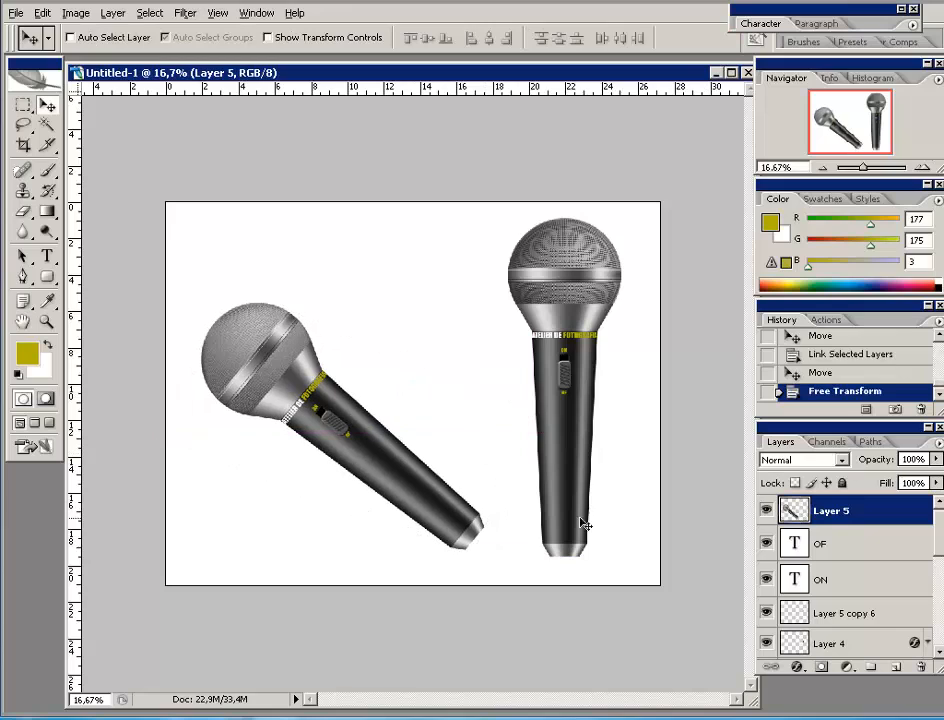